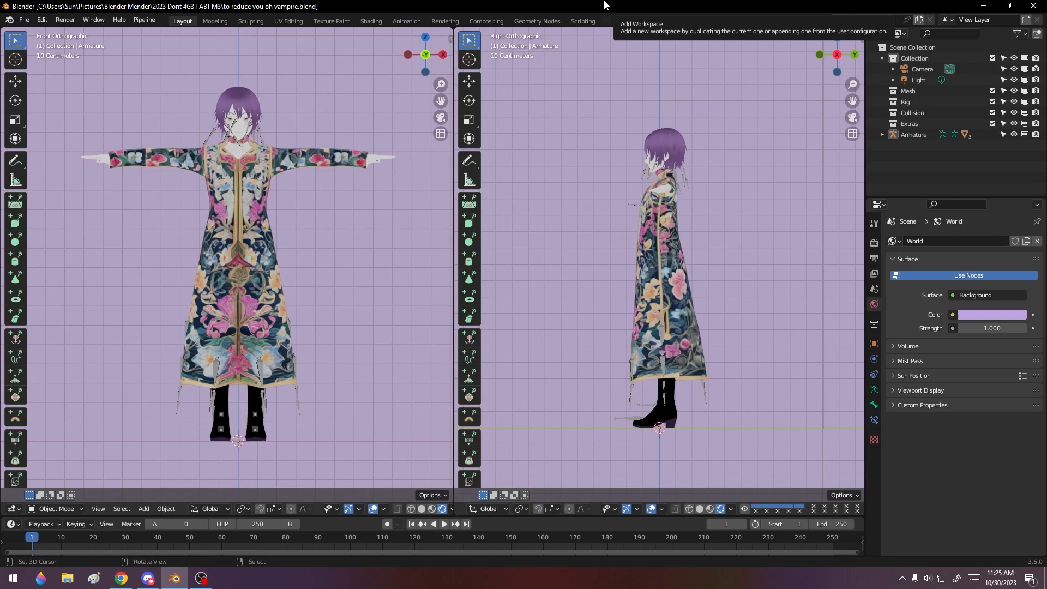
# - Switch to Chrome and examine the Vampire Mattress Man model on VRoid Hub, both up close and at full length
pyautogui.click(121, 578)
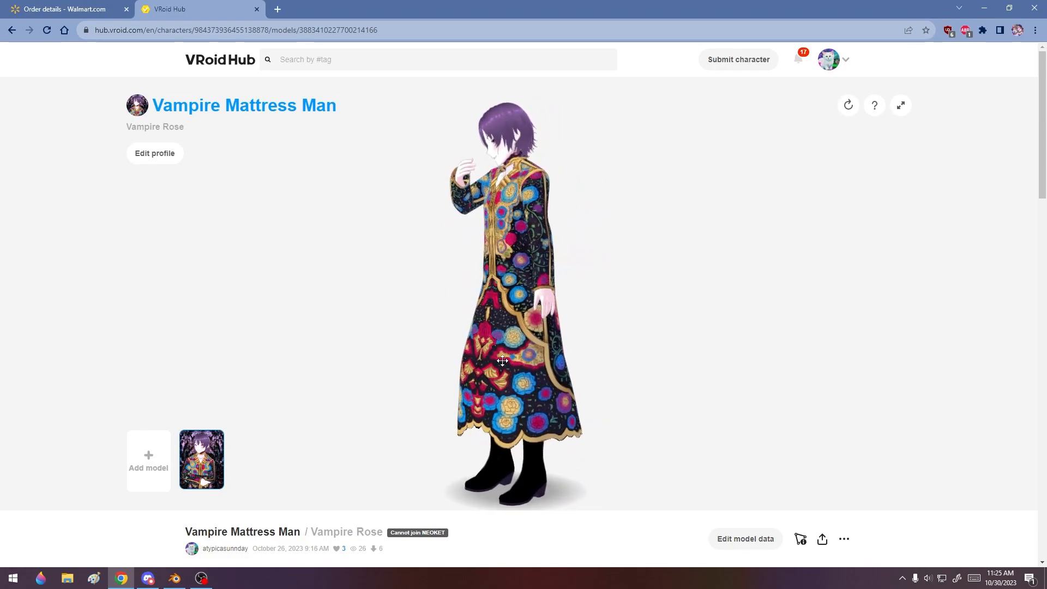
pyautogui.scroll(5, 523, 360)
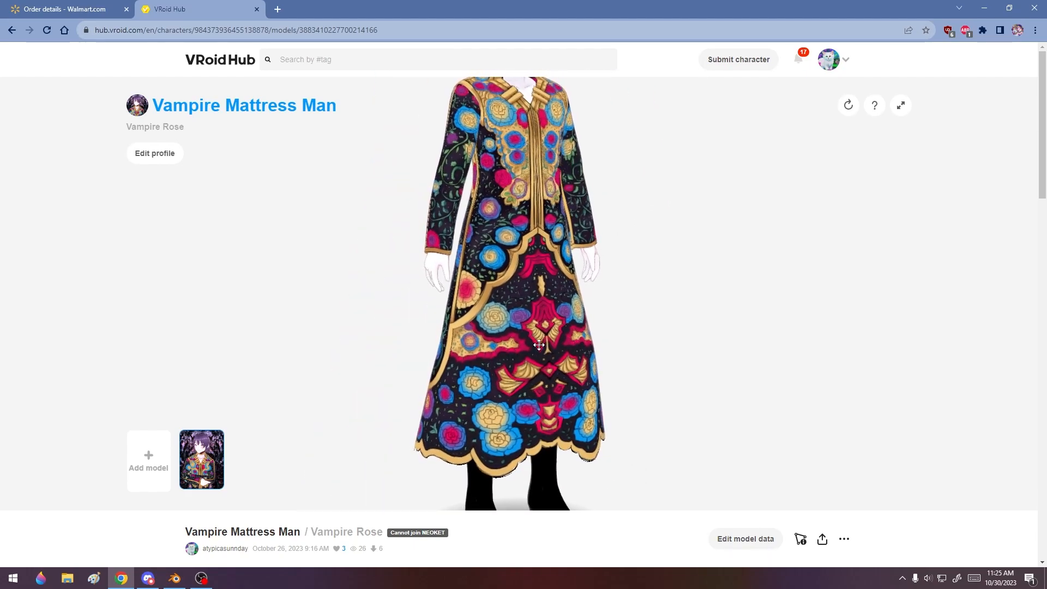
pyautogui.scroll(-5, 490, 355)
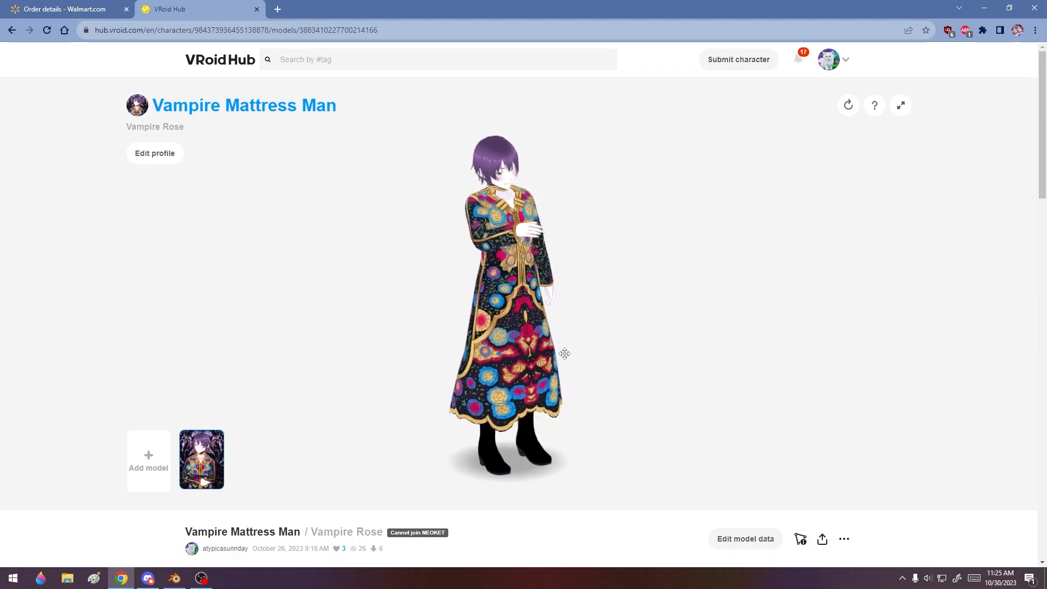
pyautogui.scroll(6, 546, 357)
pyautogui.scroll(-5, 547, 357)
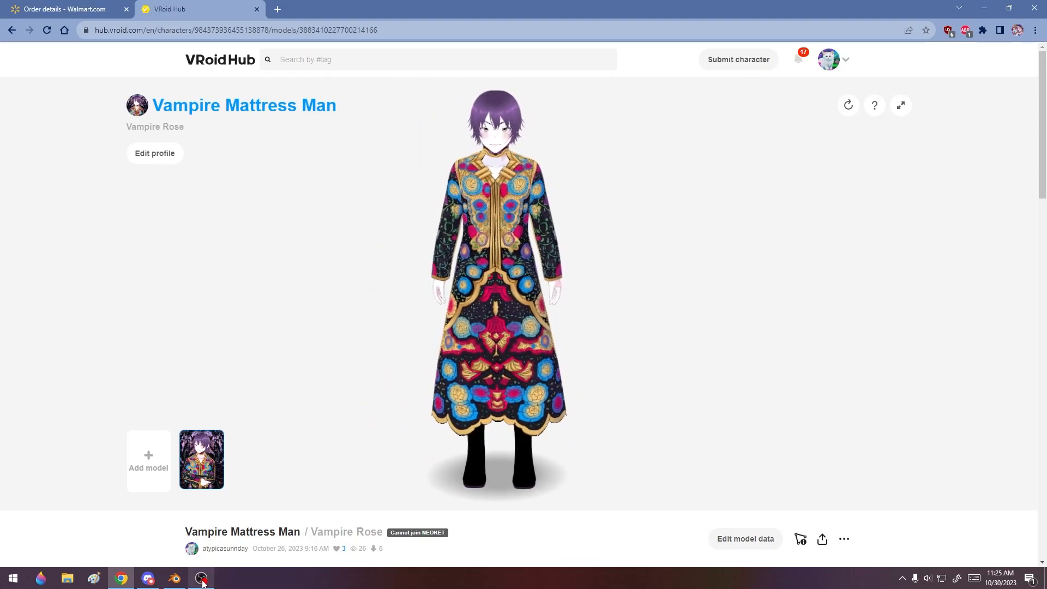
# - Switch back to Blender and inspect the imported character's coat up close and from a raised perspective angle
pyautogui.click(172, 581)
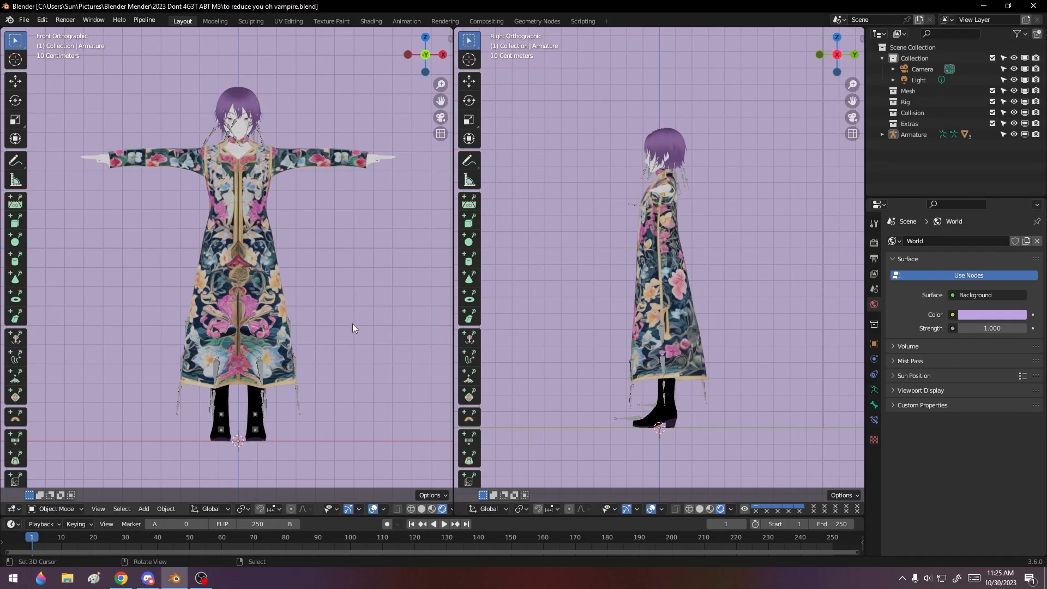
pyautogui.scroll(2, 266, 340)
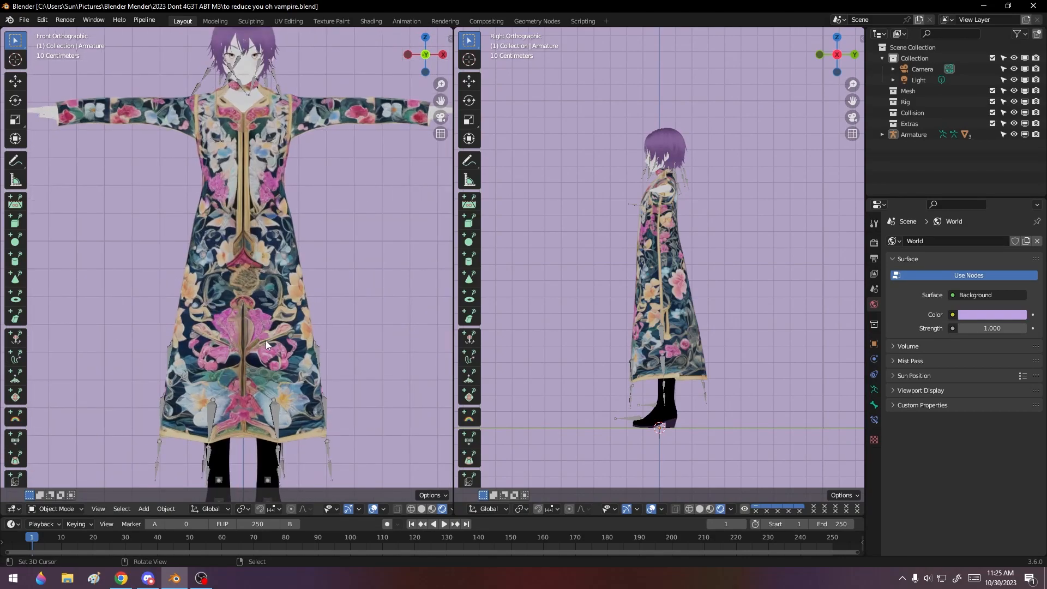
pyautogui.scroll(-2, 270, 334)
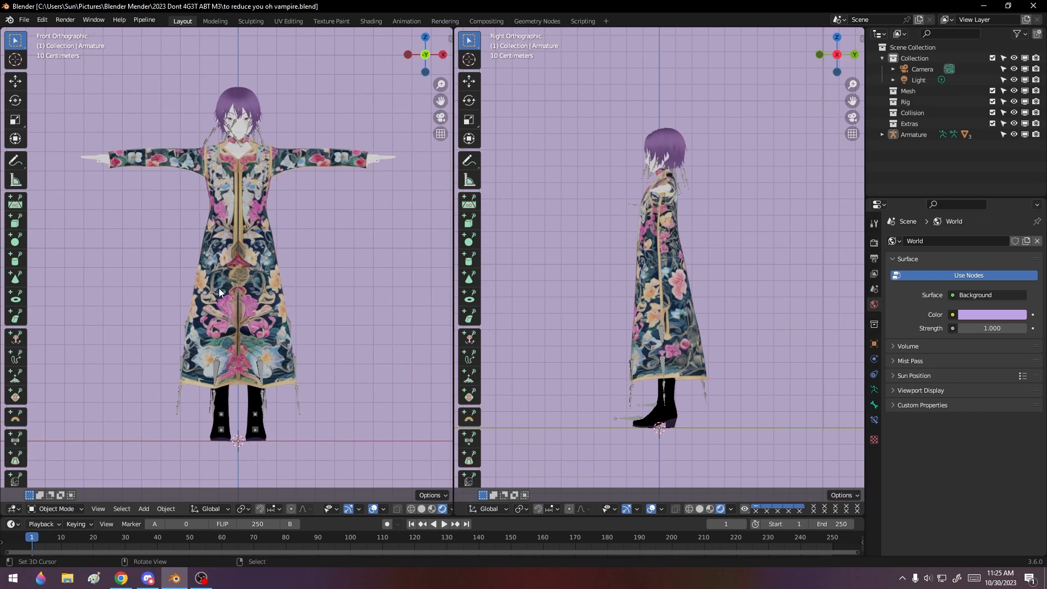
pyautogui.moveTo(262, 280); pyautogui.dragTo(273, 316, button='middle')
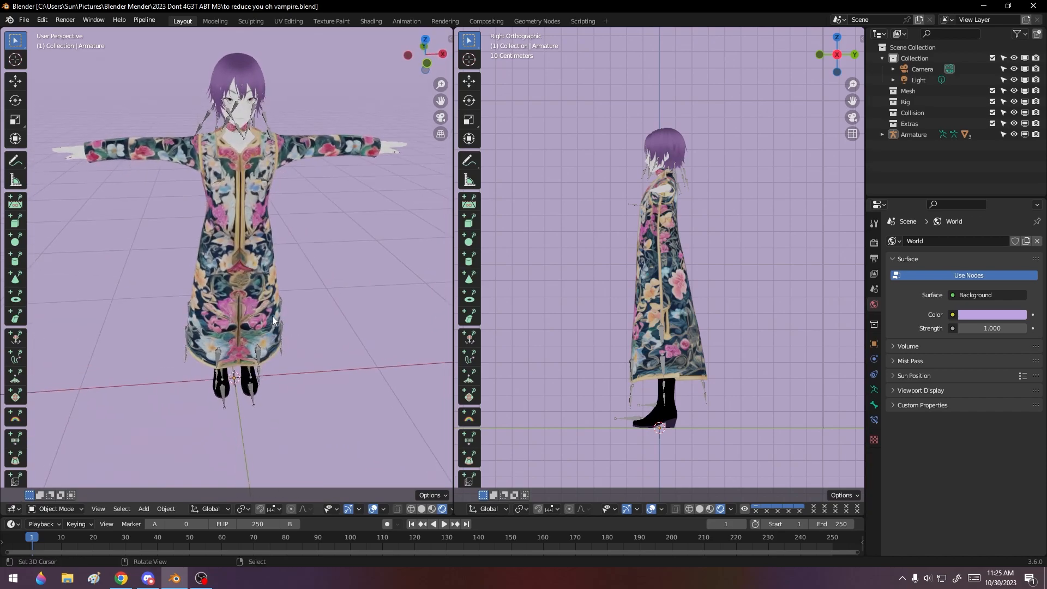
# - Darken the world background colour to a near-black purple with a value of 0.024 and check the character against it
pyautogui.click(977, 319)
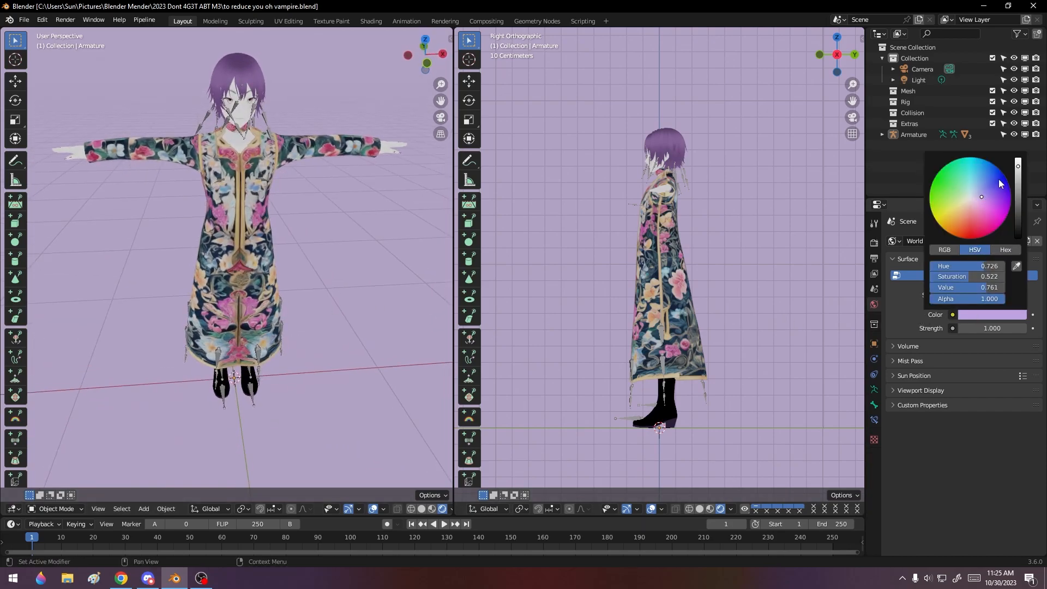
pyautogui.moveTo(1017, 165); pyautogui.dragTo(1018, 158)
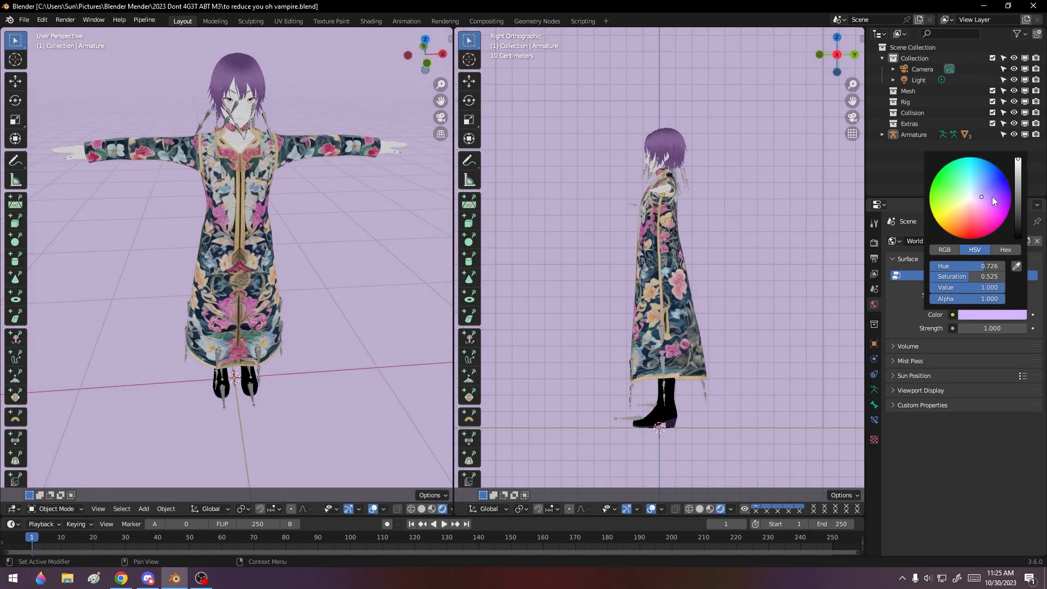
pyautogui.moveTo(979, 200); pyautogui.dragTo(1017, 226)
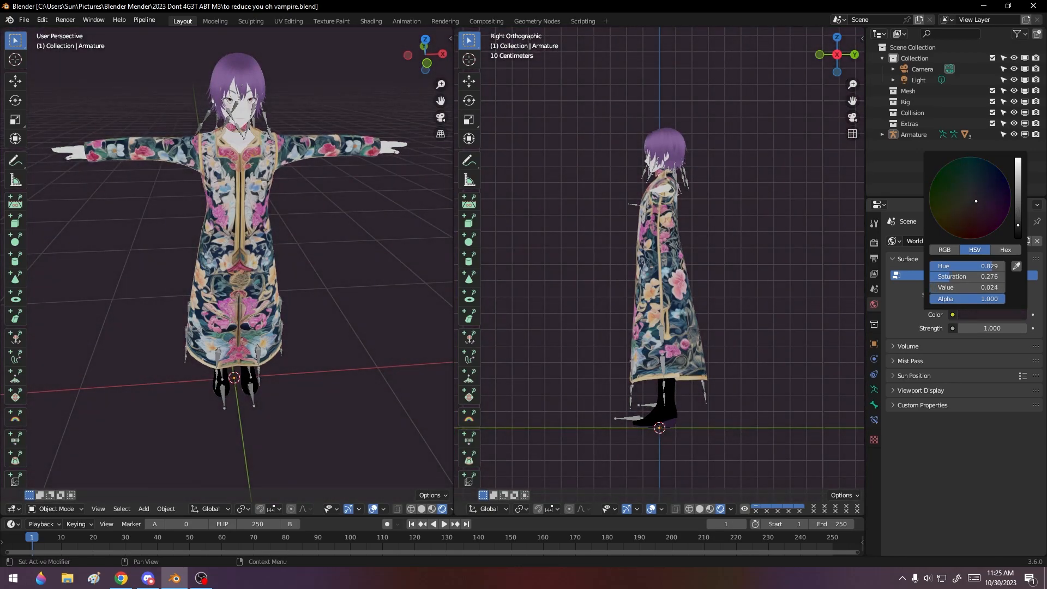
pyautogui.moveTo(269, 203)
pyautogui.mouseDown(button='middle')
pyautogui.moveTo(390, 202)
pyautogui.moveTo(283, 213)
pyautogui.moveTo(288, 199)
pyautogui.mouseUp(button='middle')
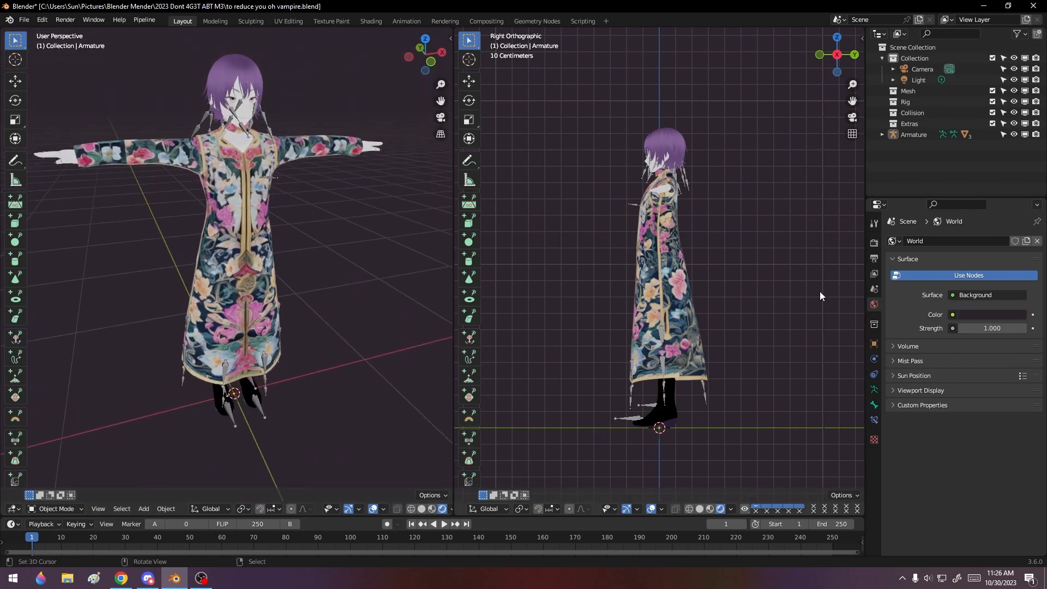
# - Brighten the world background colour to a value of 1.000 and tint it light purple
pyautogui.click(986, 315)
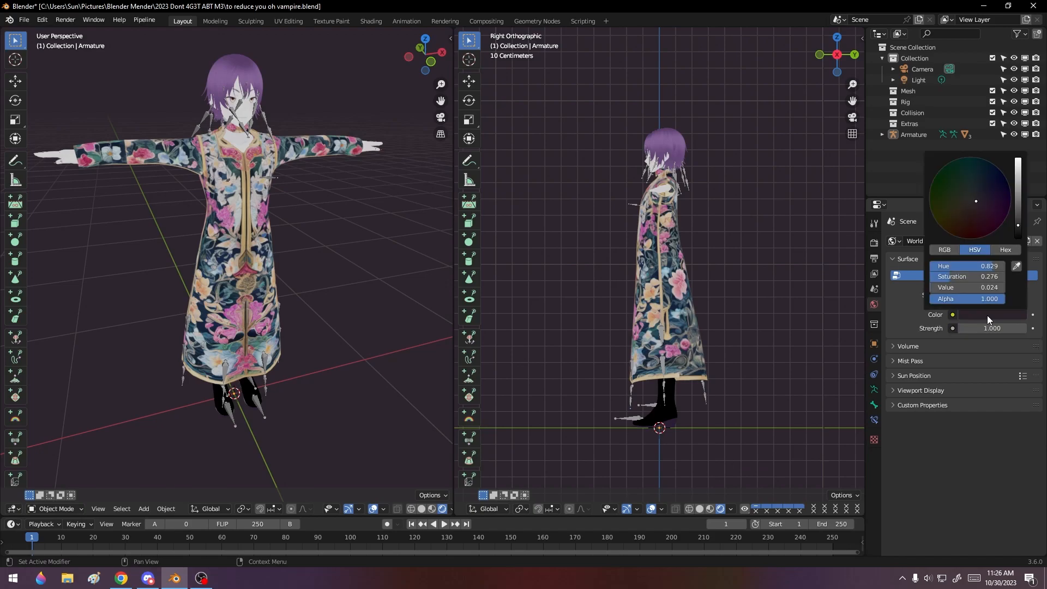
pyautogui.moveTo(1018, 201); pyautogui.dragTo(1018, 159)
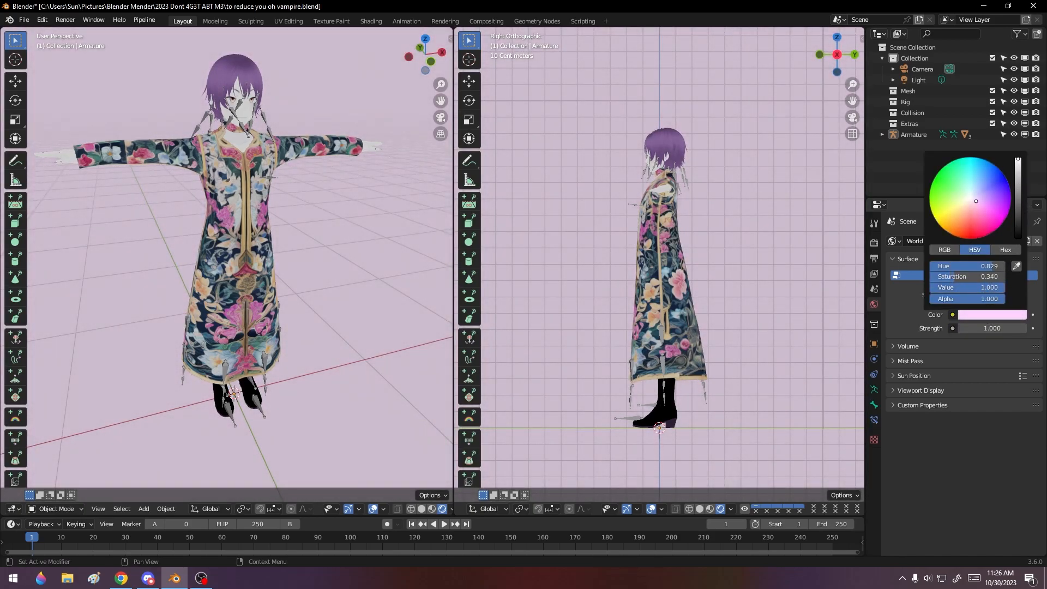
pyautogui.moveTo(272, 206); pyautogui.dragTo(242, 228, button='middle')
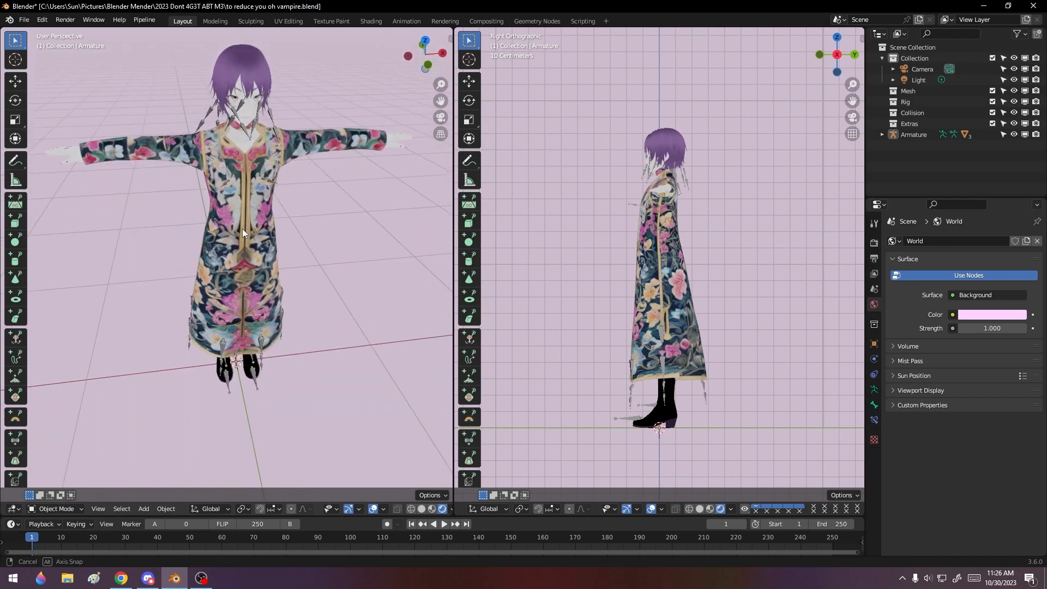
pyautogui.click(977, 316)
pyautogui.click(981, 198)
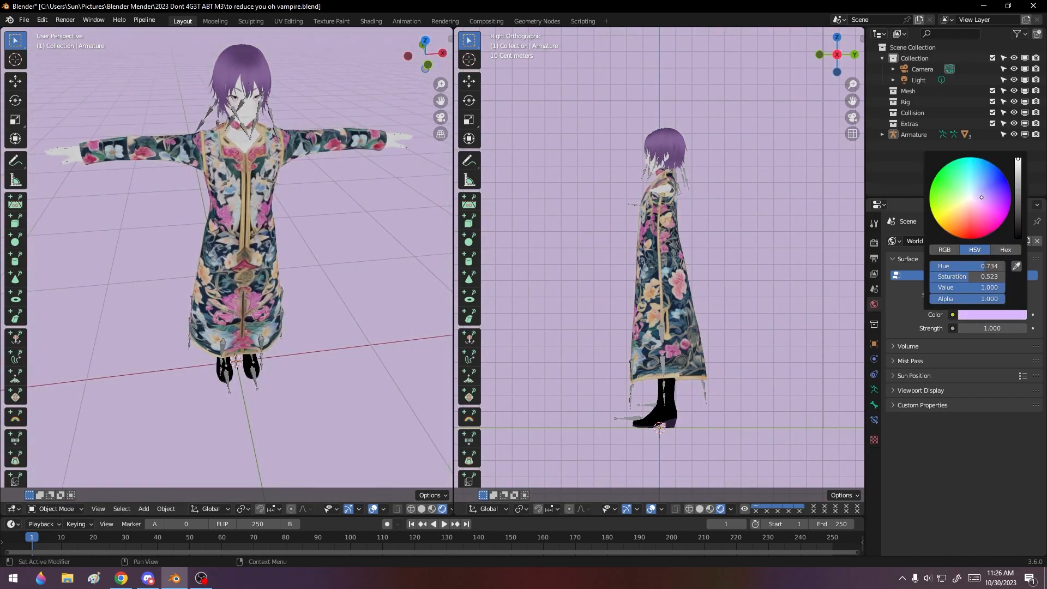
# - Select the meshes parented to the armature with Select Hierarchy, narrowing the selection to the Body mesh
pyautogui.moveTo(305, 210); pyautogui.dragTo(221, 236, button='middle')
pyautogui.scroll(4, 273, 208)
pyautogui.scroll(-4, 275, 208)
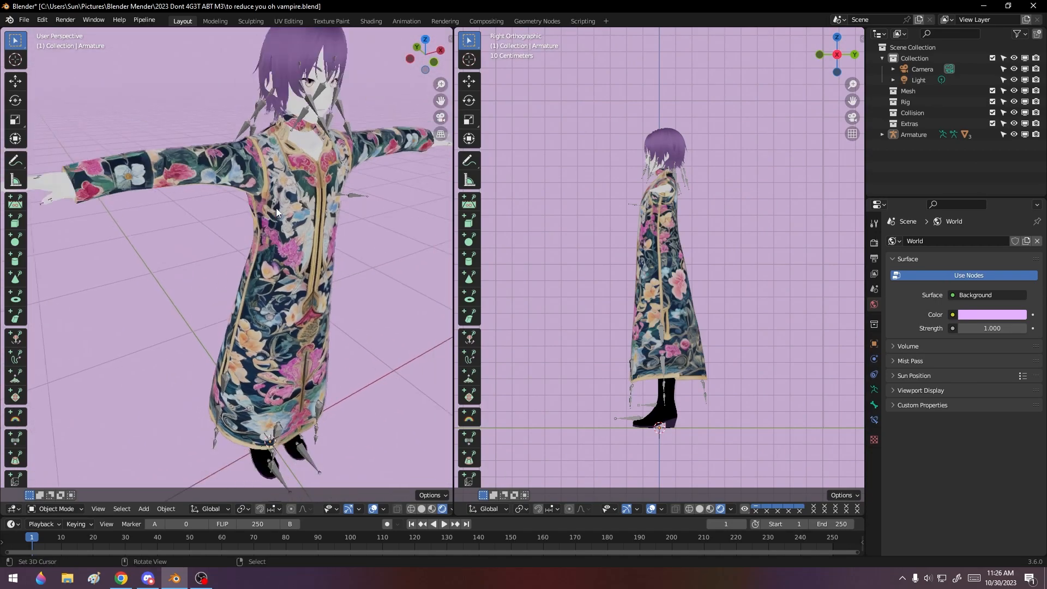
pyautogui.moveTo(299, 210)
pyautogui.mouseDown(button='middle')
pyautogui.moveTo(260, 211)
pyautogui.moveTo(289, 206)
pyautogui.moveTo(300, 191)
pyautogui.mouseUp(button='middle')
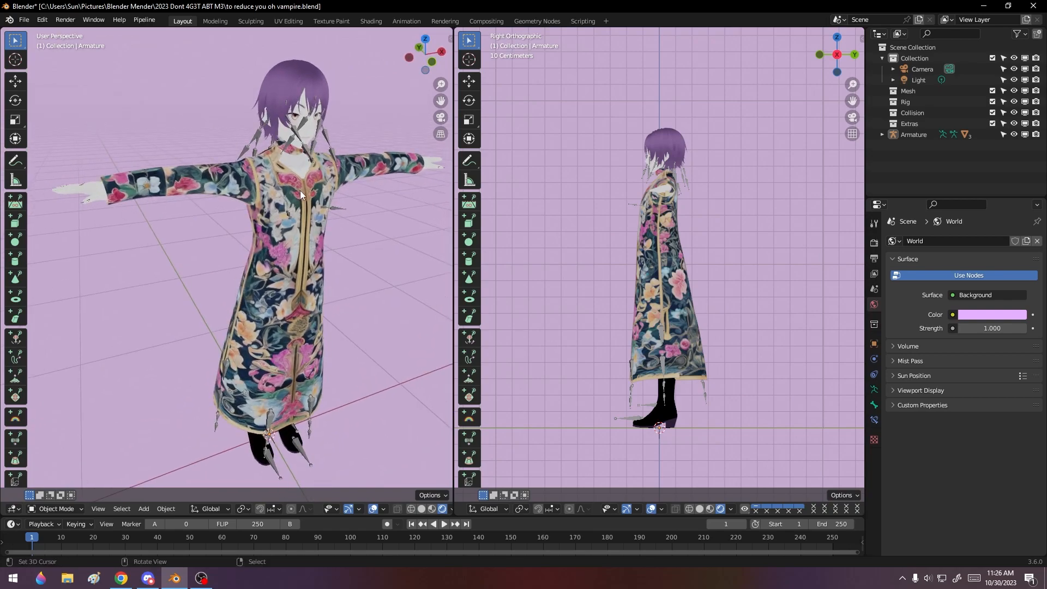
pyautogui.press(']')
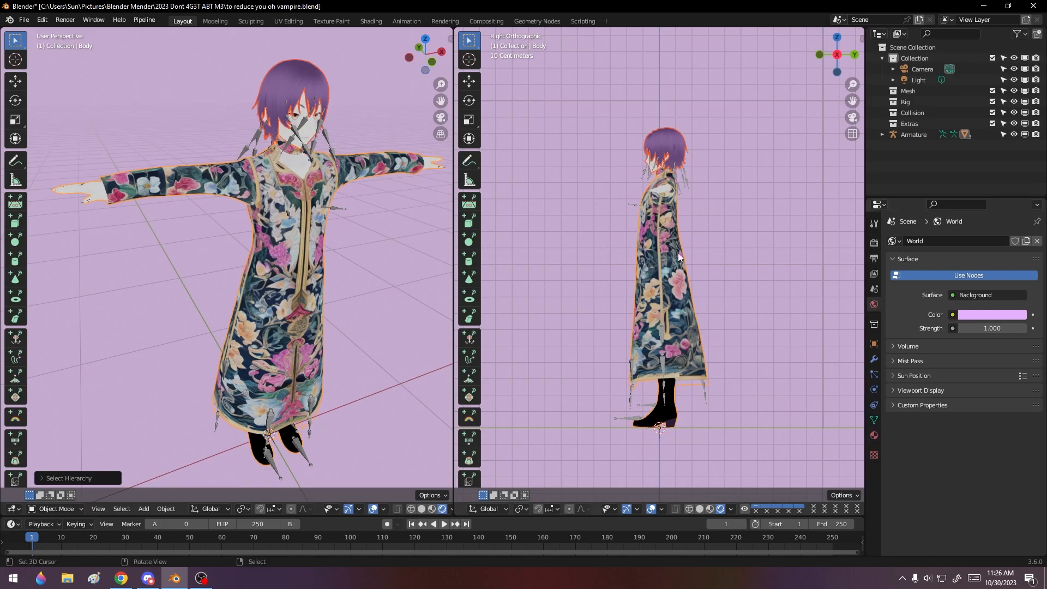
pyautogui.scroll(4, 660, 182)
pyautogui.scroll(-3, 663, 171)
pyautogui.click(692, 87)
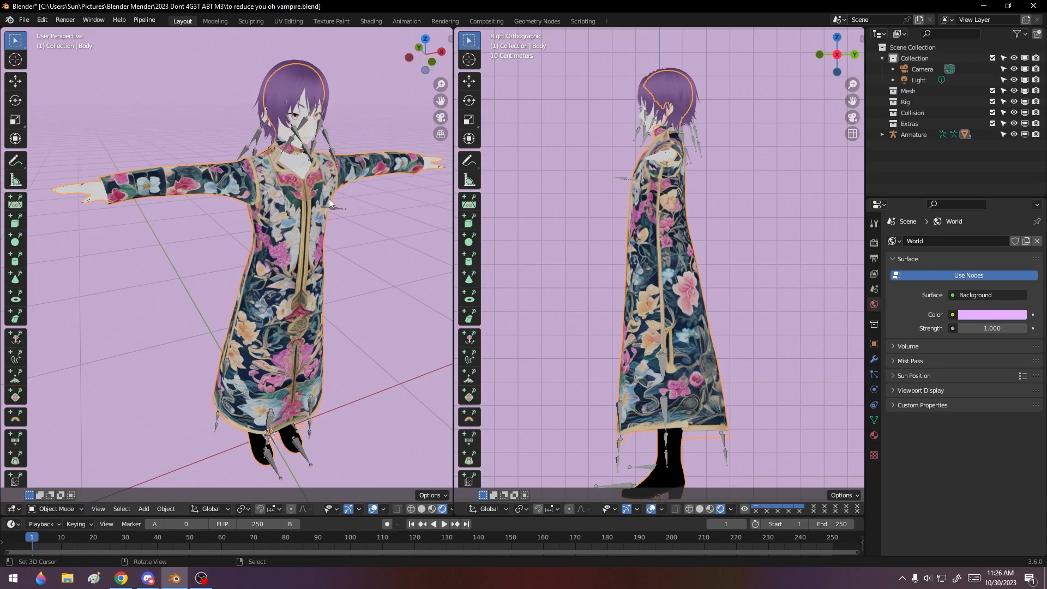
# - Expand the Armature hierarchy in the outliner and show the material settings of the Body mesh
pyautogui.click(882, 135)
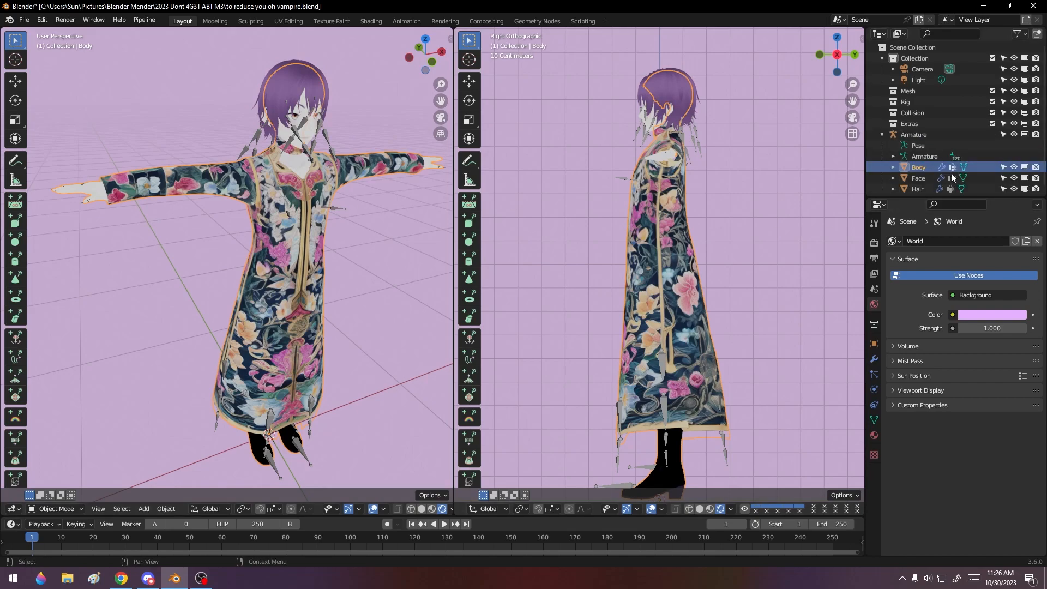
pyautogui.scroll(-1, 950, 174)
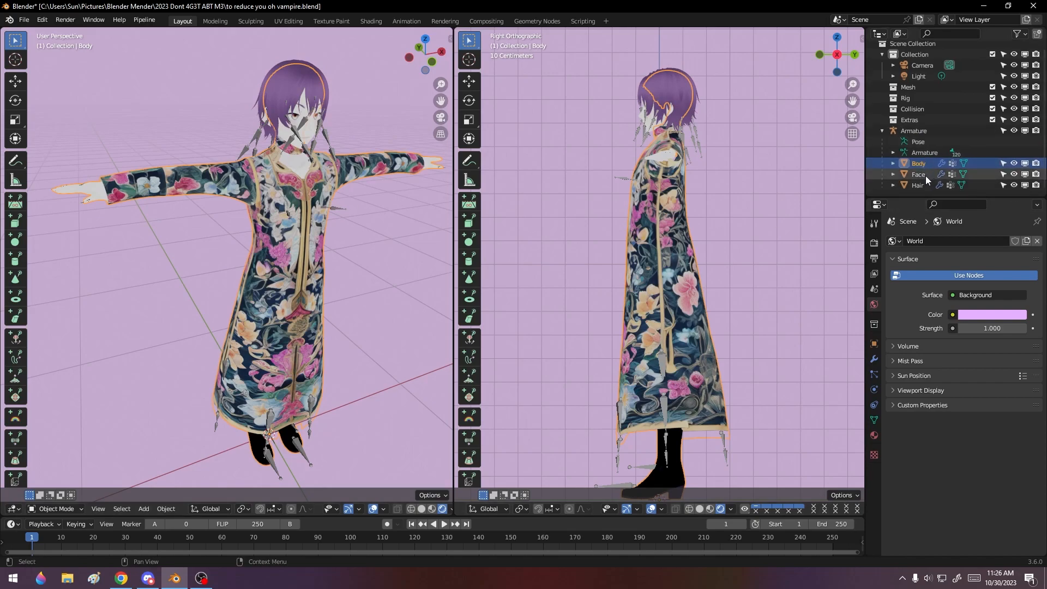
pyautogui.moveTo(333, 194); pyautogui.dragTo(245, 247, button='middle')
pyautogui.scroll(3, 334, 237)
pyautogui.scroll(-5, 349, 260)
pyautogui.moveTo(282, 292); pyautogui.dragTo(329, 277, button='middle')
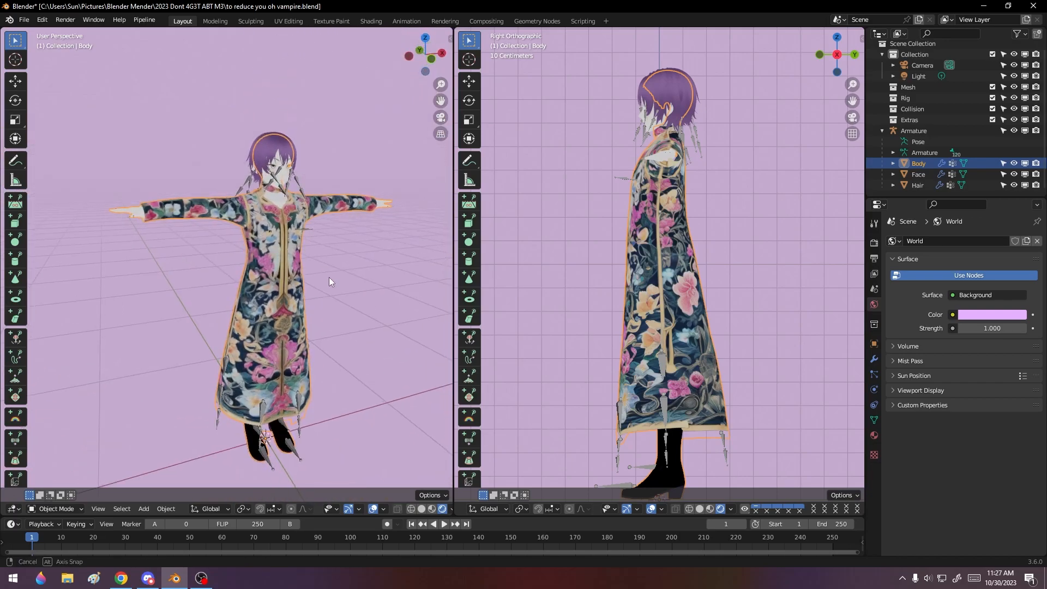
pyautogui.click(875, 435)
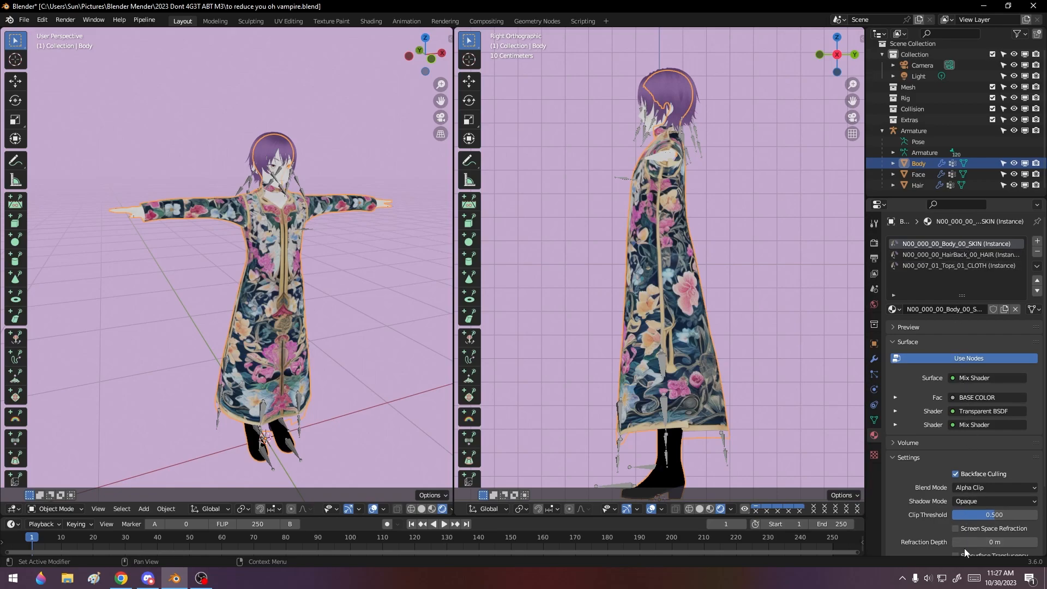
# - Examine the Body skin material's node tree and the character's upper body in the Shading workspace, returning to Layout when done
pyautogui.click(365, 22)
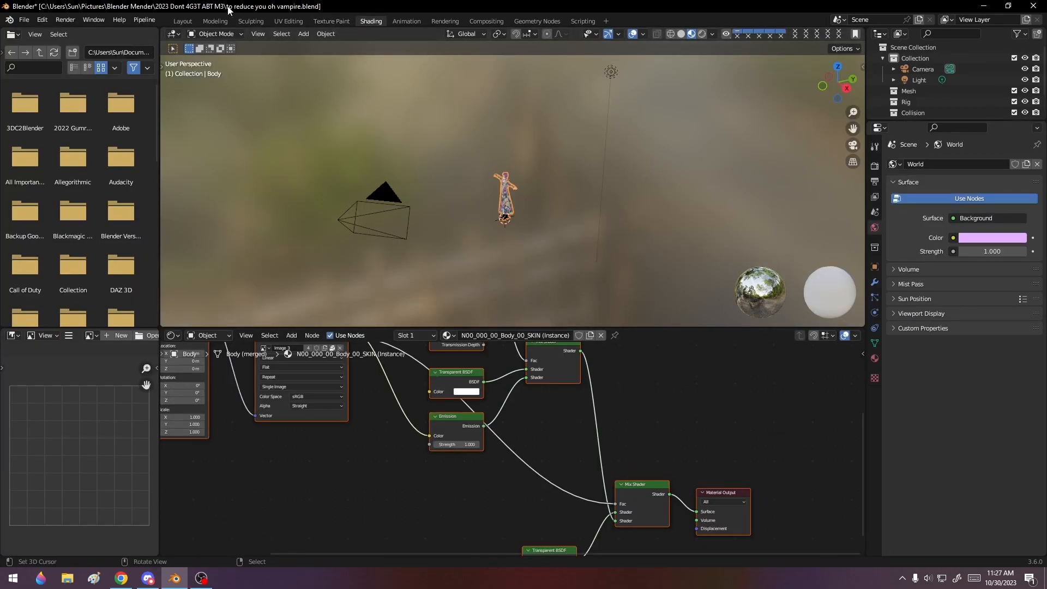
pyautogui.moveTo(672, 402); pyautogui.dragTo(763, 474, button='middle')
pyautogui.scroll(-4, 638, 487)
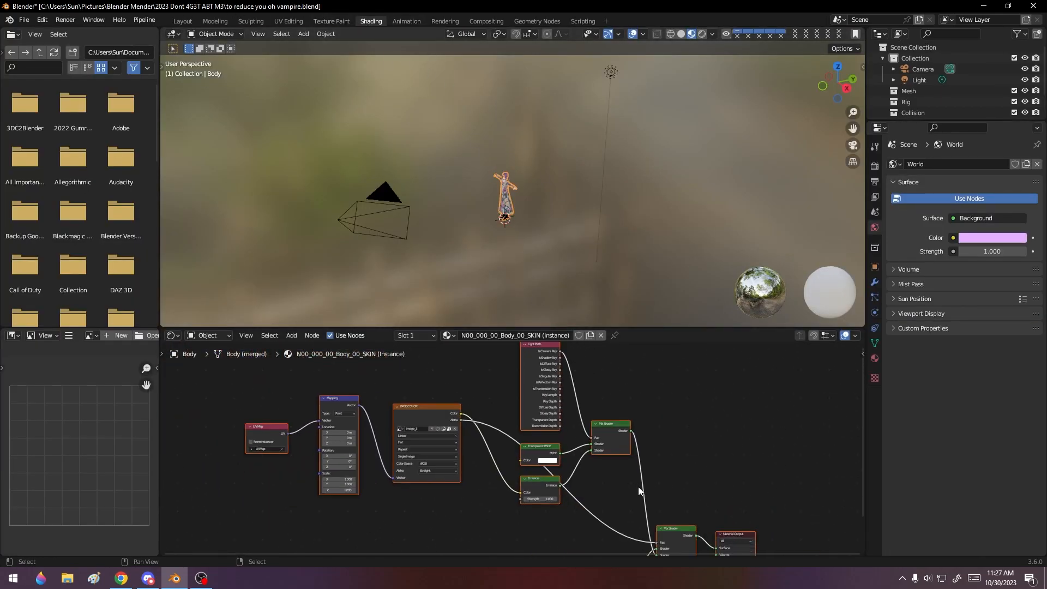
pyautogui.scroll(-1, 638, 486)
pyautogui.moveTo(637, 490); pyautogui.dragTo(659, 468, button='middle')
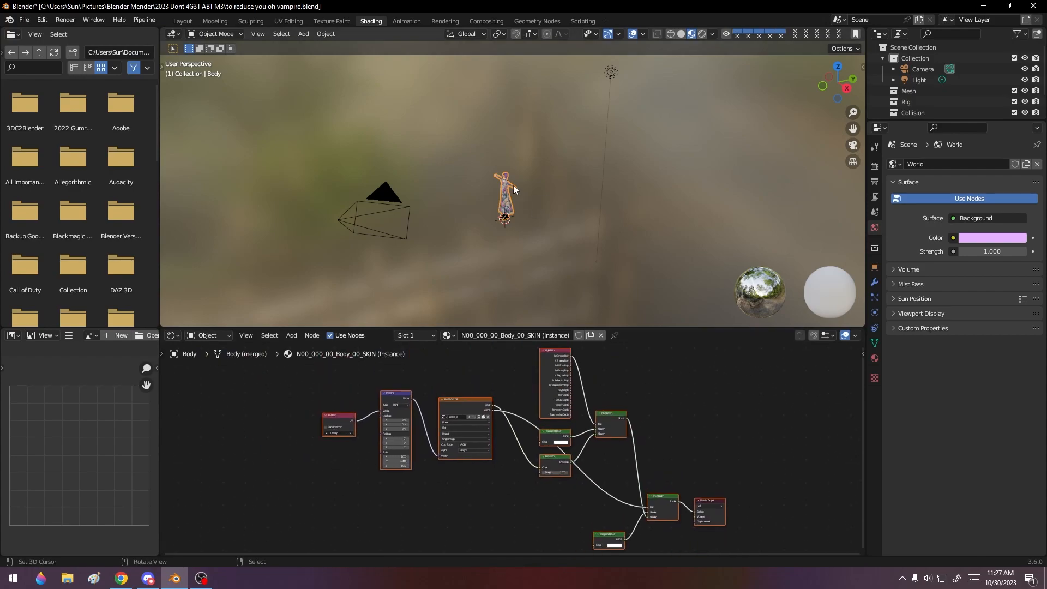
pyautogui.scroll(6, 510, 223)
pyautogui.moveTo(510, 224); pyautogui.dragTo(299, 168, button='middle')
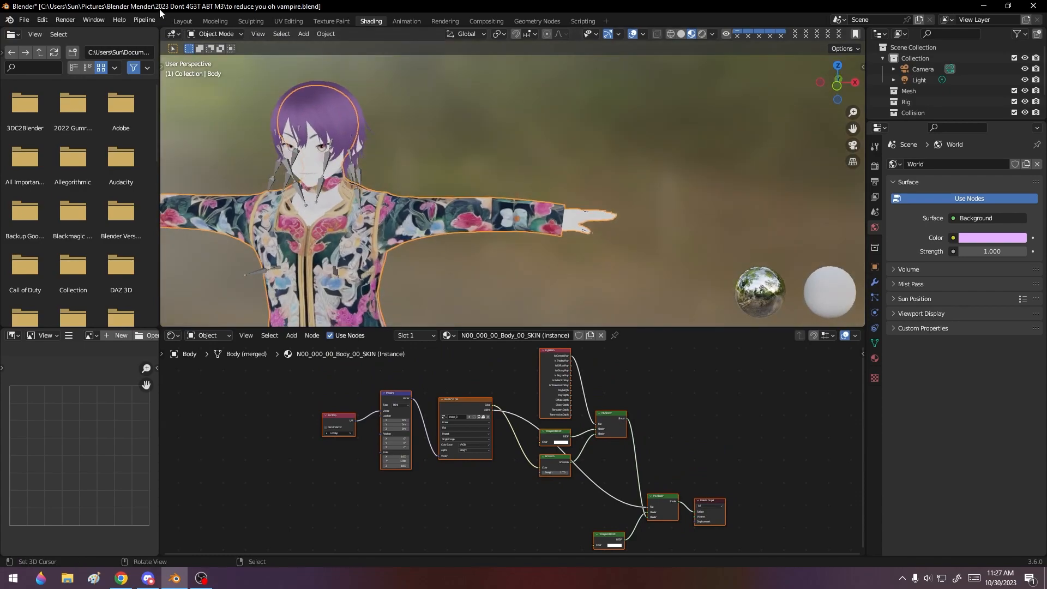
pyautogui.click(182, 22)
# - Select the ground plane under the character and inspect the spotlit scene with its cubes and cast shadows
pyautogui.moveTo(398, 390); pyautogui.dragTo(371, 387, button='middle')
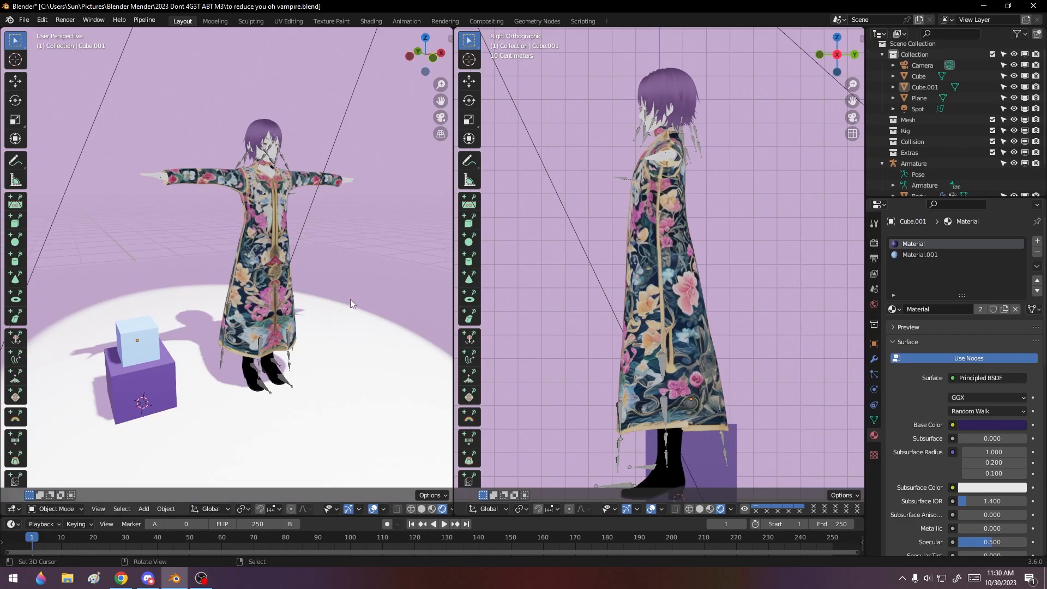
pyautogui.click(364, 296)
pyautogui.moveTo(360, 265); pyautogui.dragTo(391, 347, button='middle')
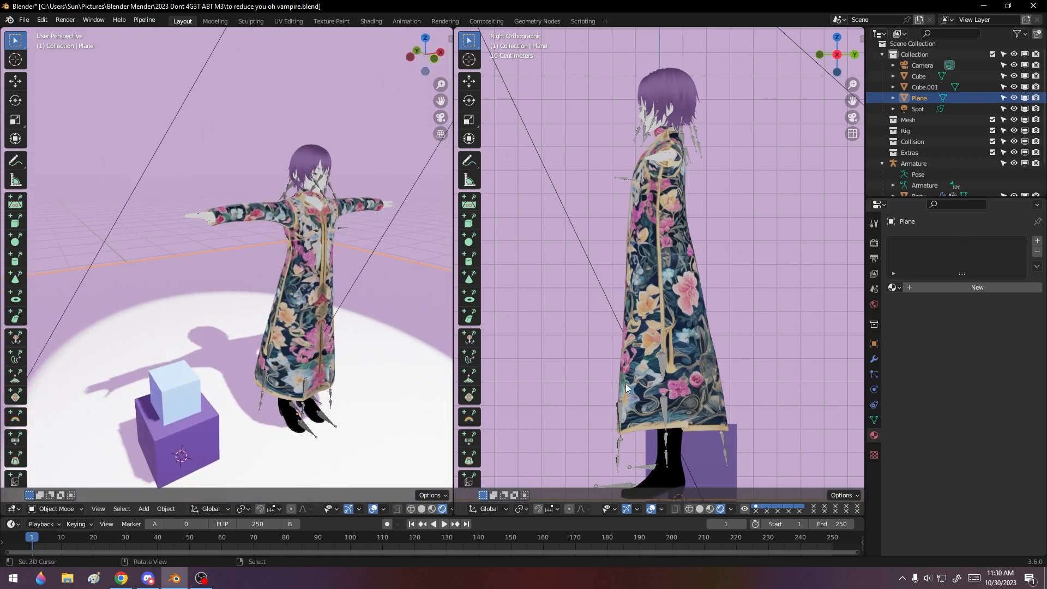
pyautogui.scroll(-2, 228, 402)
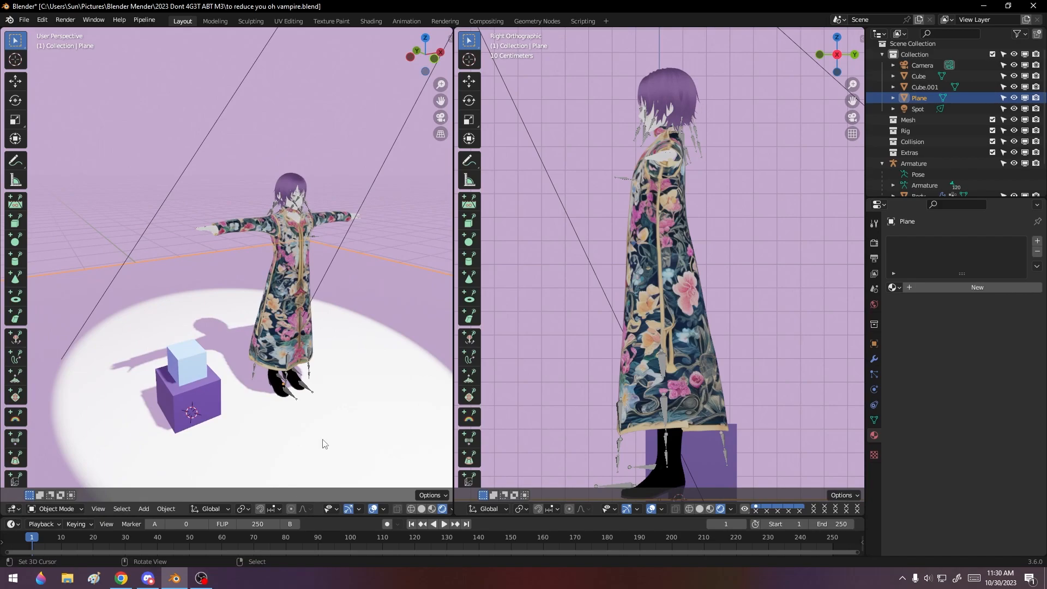
pyautogui.scroll(1, 283, 439)
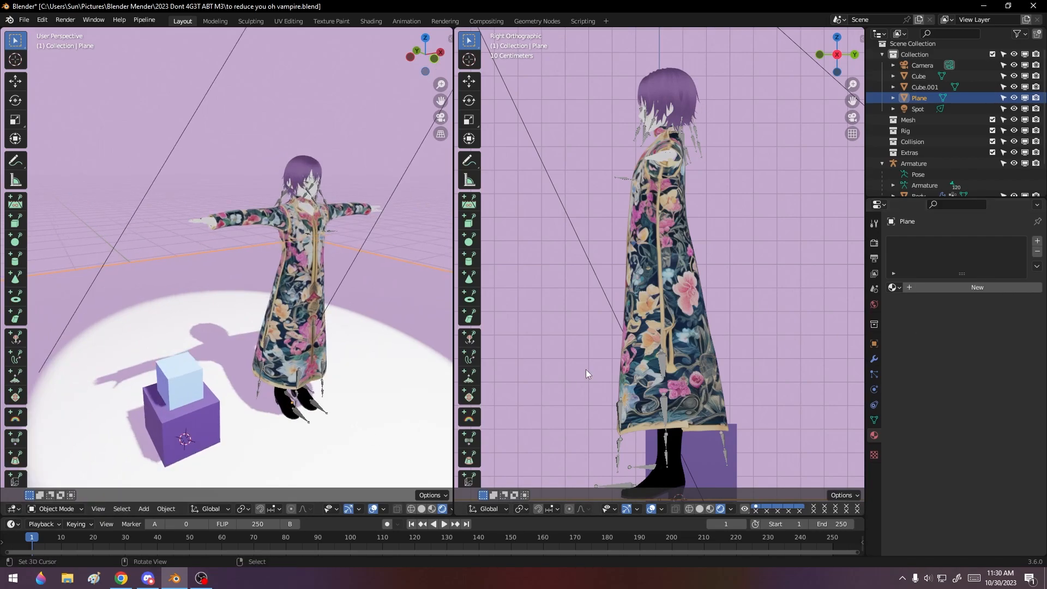
pyautogui.scroll(-1, 277, 387)
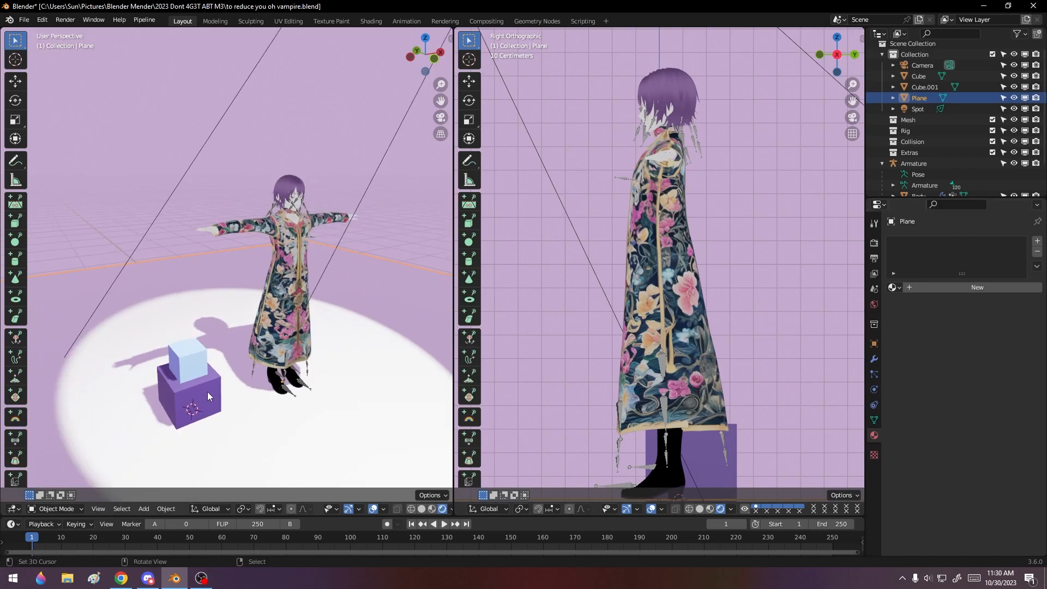
# - Select the purple cube, the light blue cube and the spot light in turn to inspect their material and light settings
pyautogui.click(212, 413)
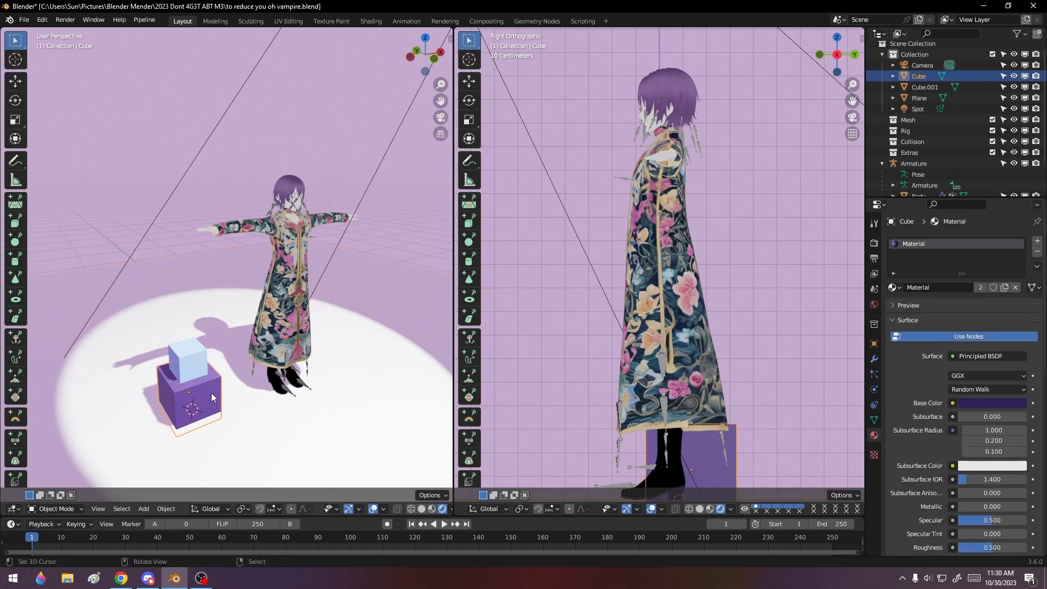
pyautogui.moveTo(218, 405); pyautogui.dragTo(170, 418, button='middle')
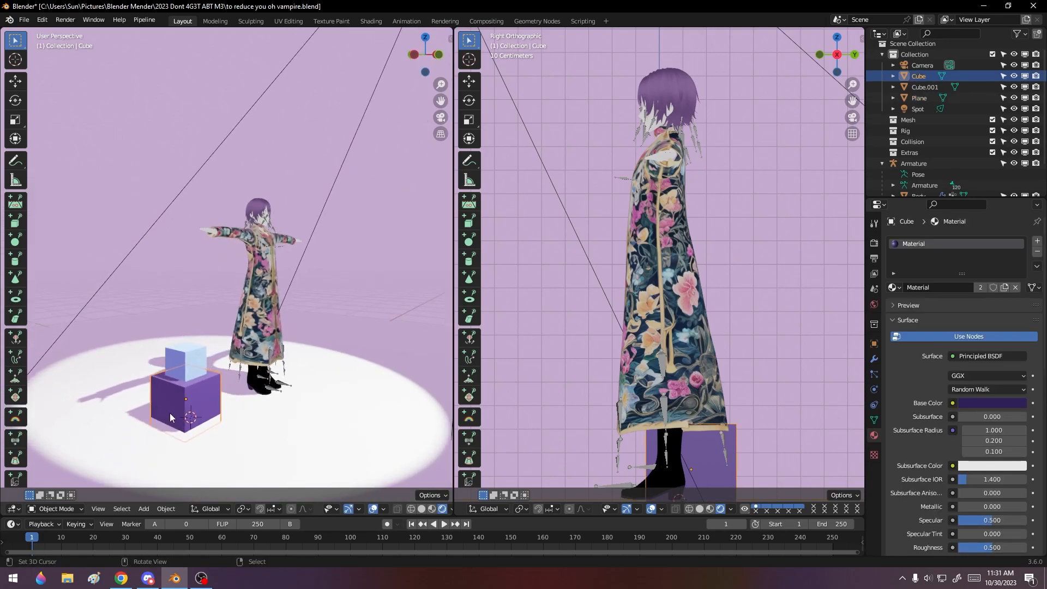
pyautogui.click(179, 364)
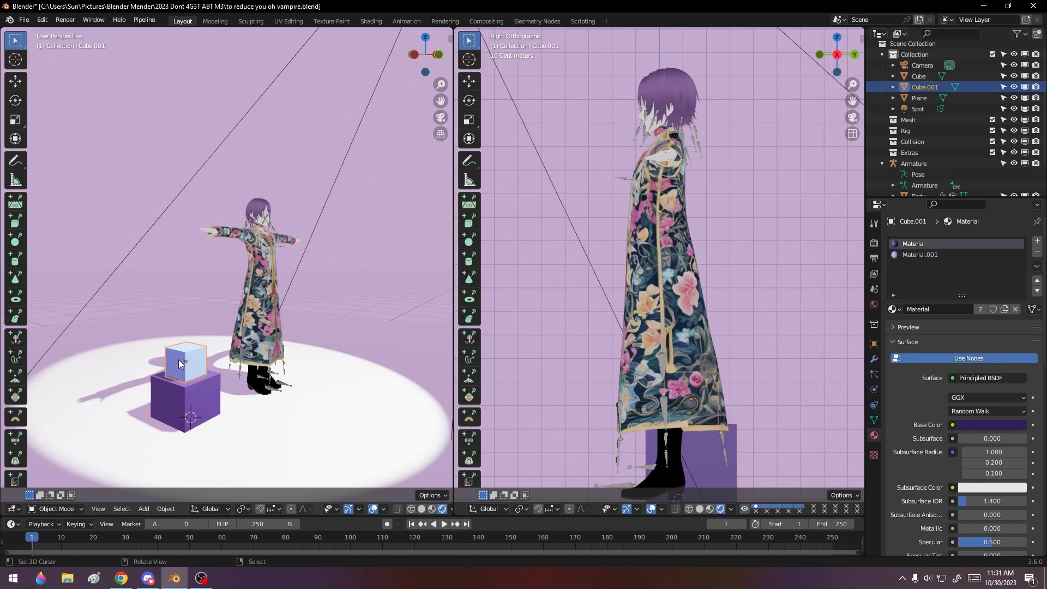
pyautogui.scroll(-4, 213, 358)
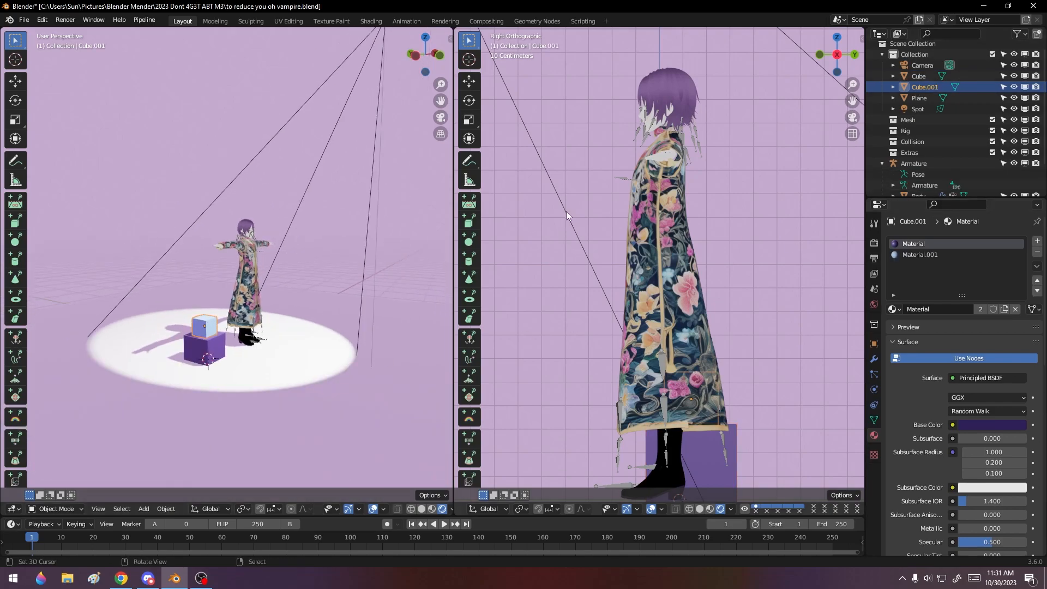
pyautogui.scroll(-2, 336, 148)
pyautogui.click(307, 140)
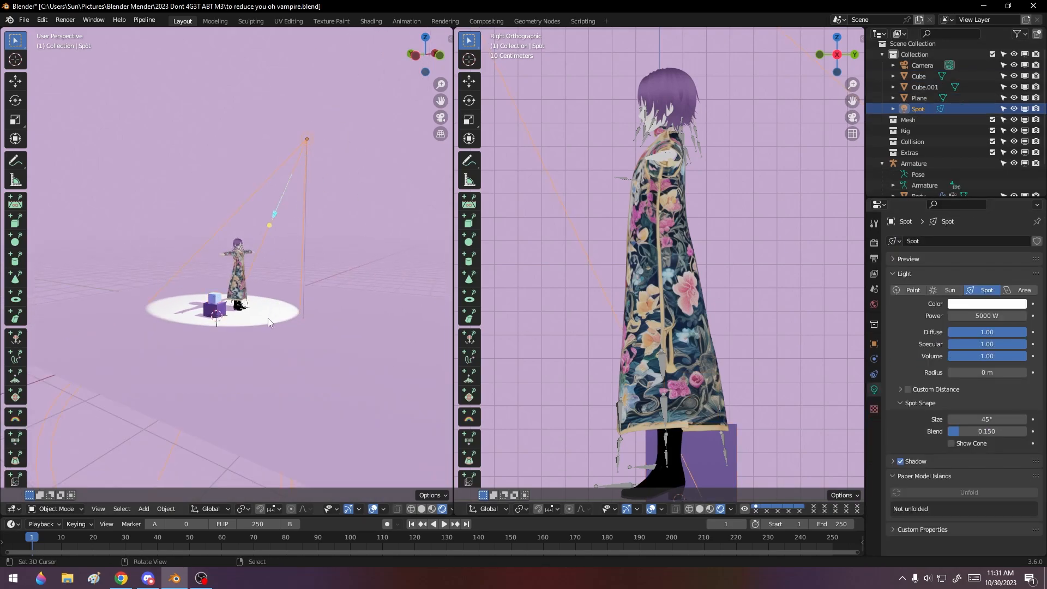
pyautogui.scroll(3, 269, 314)
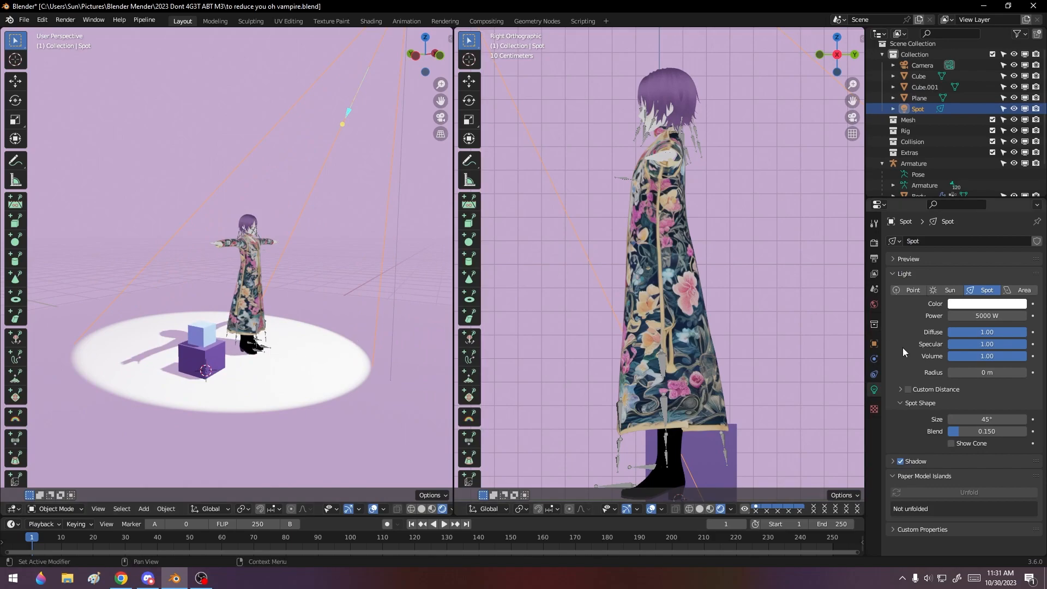
# - Darken the world background colour to black by lowering its value to 0
pyautogui.click(875, 306)
pyautogui.click(977, 316)
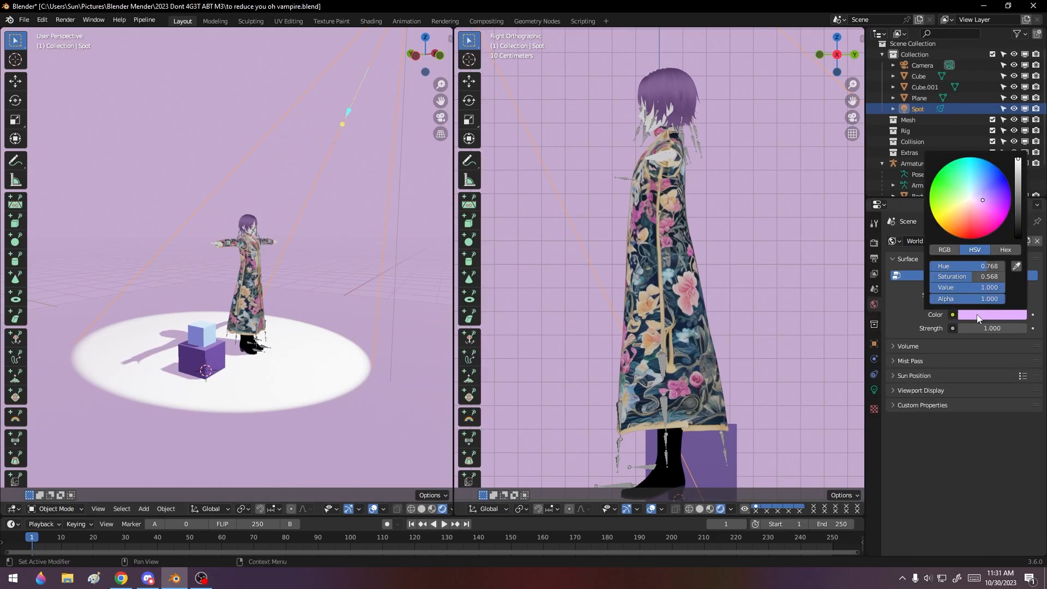
pyautogui.moveTo(1015, 201); pyautogui.dragTo(1017, 238)
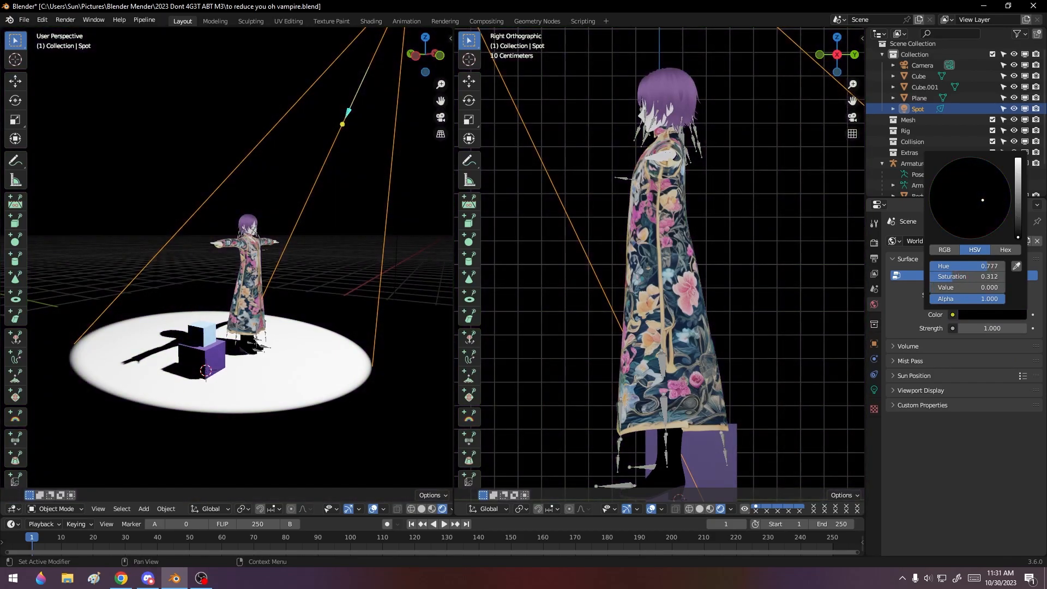
# - Examine the spotlit character, the cubes and their cast shadows against the black world from several distances
pyautogui.moveTo(342, 315); pyautogui.dragTo(314, 304, button='middle')
pyautogui.scroll(3, 176, 315)
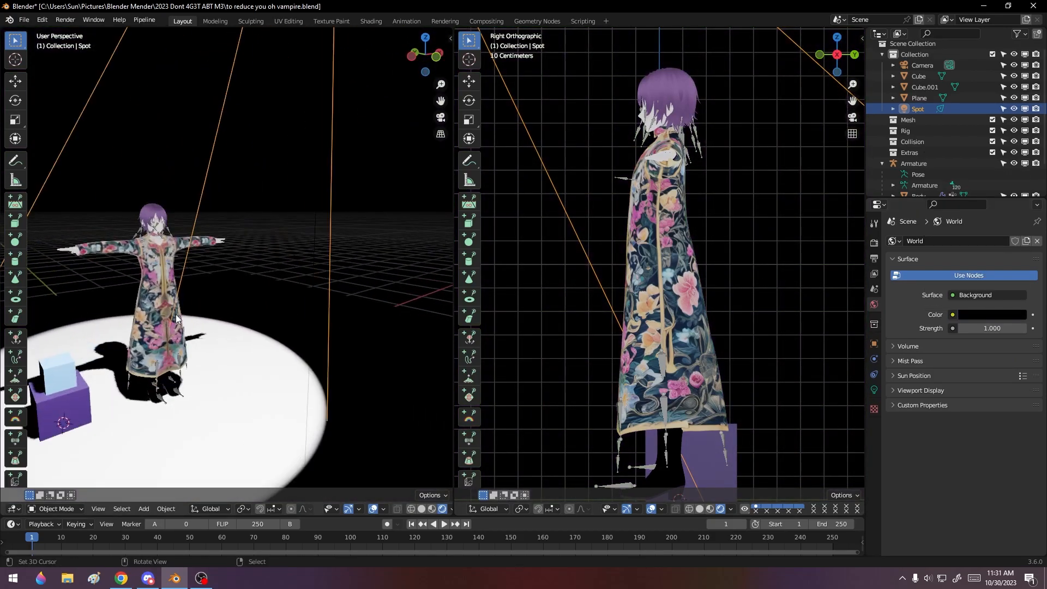
pyautogui.moveTo(175, 314); pyautogui.dragTo(260, 397, button='middle')
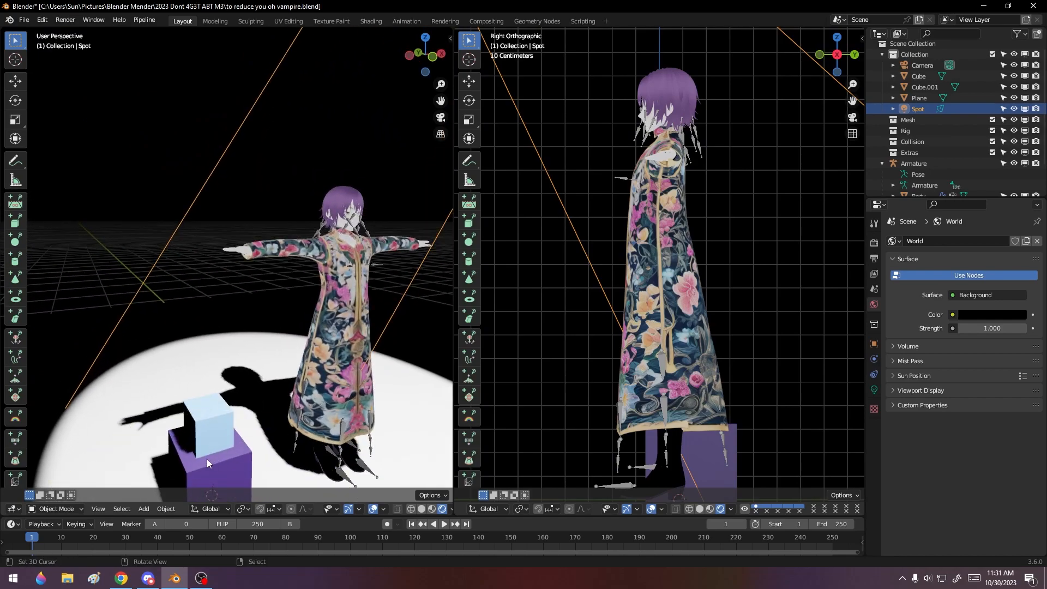
pyautogui.scroll(-2, 306, 381)
pyautogui.moveTo(345, 353); pyautogui.dragTo(329, 319, button='middle')
pyautogui.scroll(3, 275, 342)
pyautogui.scroll(-3, 311, 342)
pyautogui.scroll(1, 309, 344)
pyautogui.scroll(5, 310, 344)
pyautogui.scroll(-5, 329, 319)
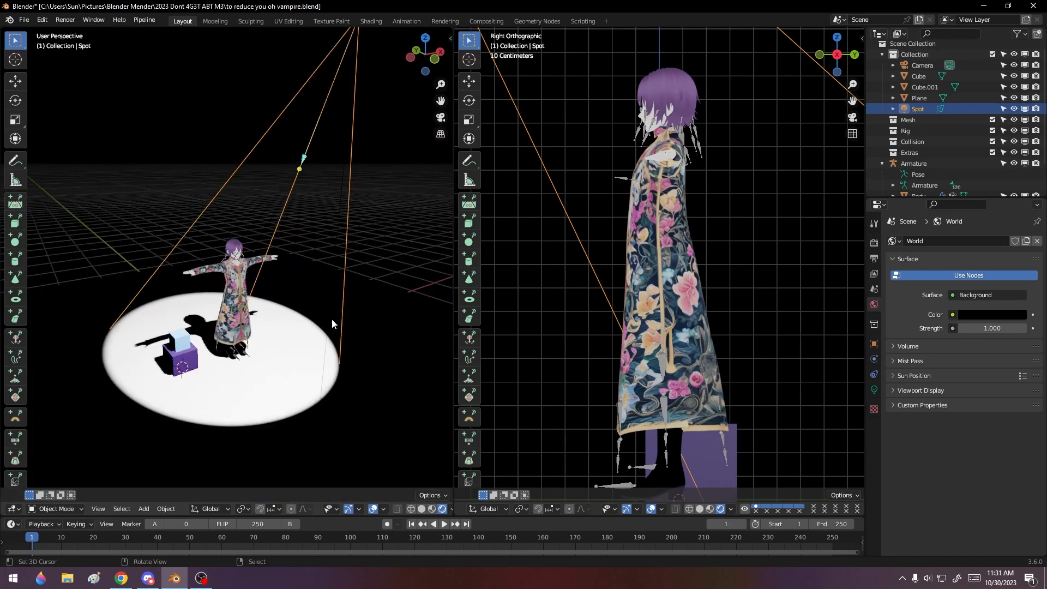
# - Examine the shading on the character's face, hair and upper robe up close from slightly different angles
pyautogui.scroll(7, 316, 326)
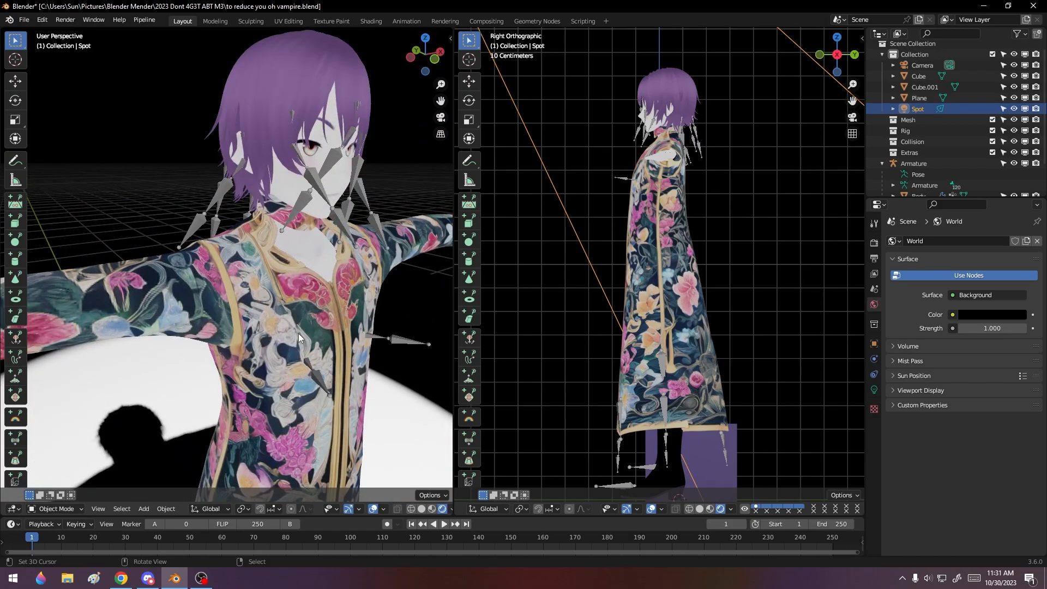
pyautogui.scroll(-4, 299, 333)
pyautogui.moveTo(287, 313)
pyautogui.mouseDown(button='middle')
pyautogui.moveTo(198, 289)
pyautogui.moveTo(274, 299)
pyautogui.mouseUp(button='middle')
pyautogui.scroll(-2, 275, 300)
pyautogui.scroll(4, 279, 293)
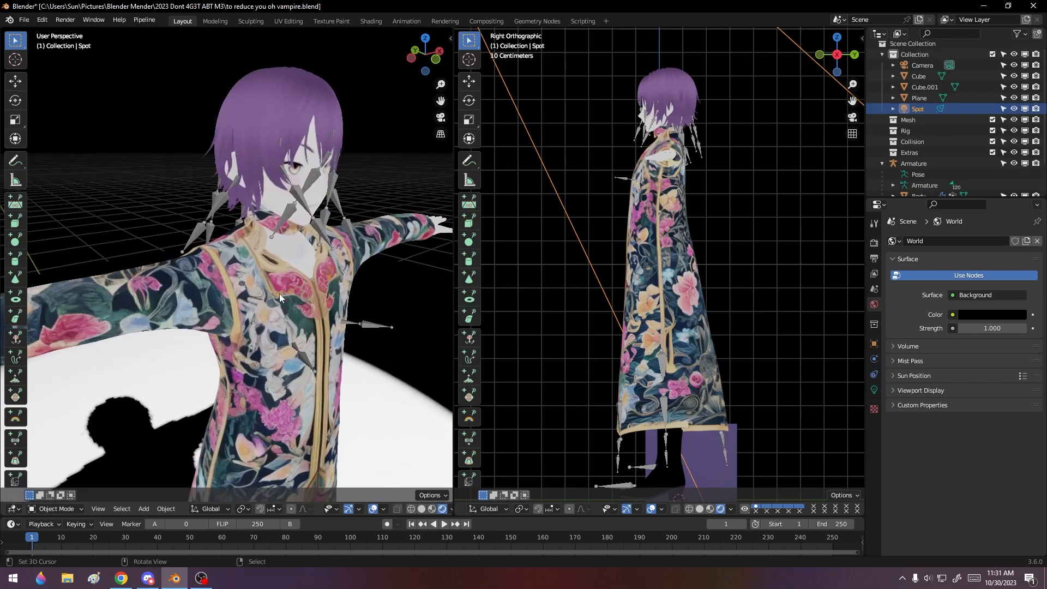
pyautogui.moveTo(323, 216); pyautogui.dragTo(292, 199, button='middle')
pyautogui.moveTo(230, 184); pyautogui.dragTo(198, 199, button='middle')
pyautogui.moveTo(349, 226); pyautogui.dragTo(353, 217, button='middle')
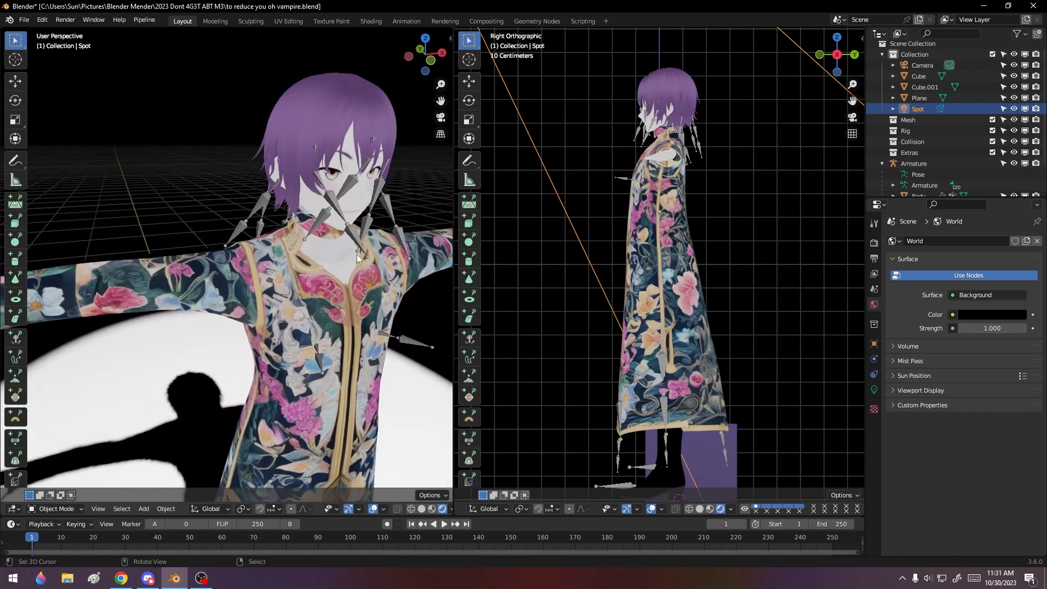
# - Compare the full-length character's shading with that of the cubes from the front and the side
pyautogui.scroll(-5, 260, 406)
pyautogui.moveTo(260, 406); pyautogui.dragTo(185, 387, button='middle')
pyautogui.moveTo(177, 423); pyautogui.dragTo(145, 395, button='middle')
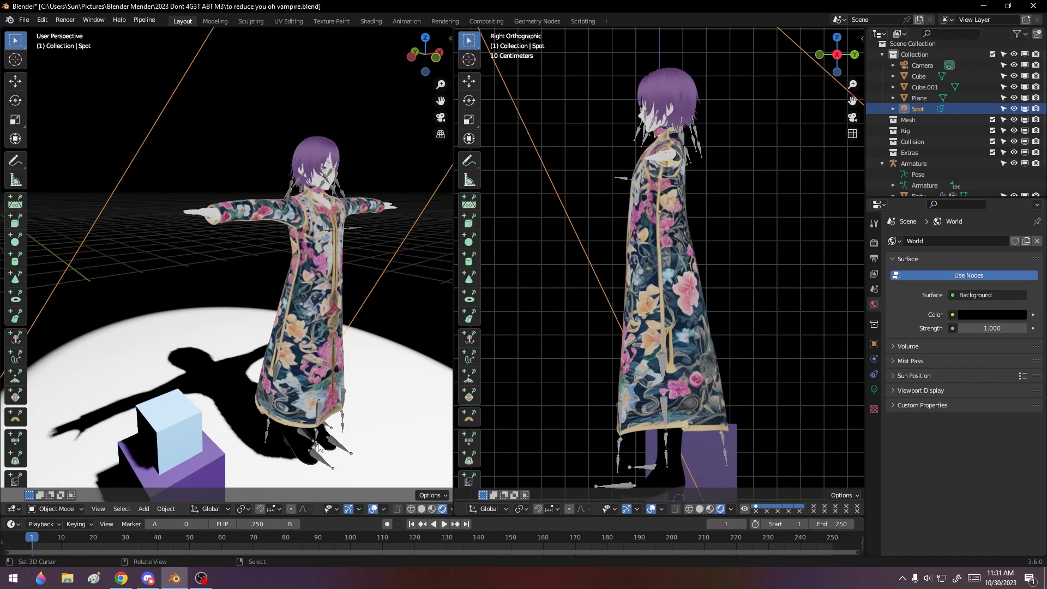
pyautogui.moveTo(309, 277); pyautogui.dragTo(372, 163, button='middle')
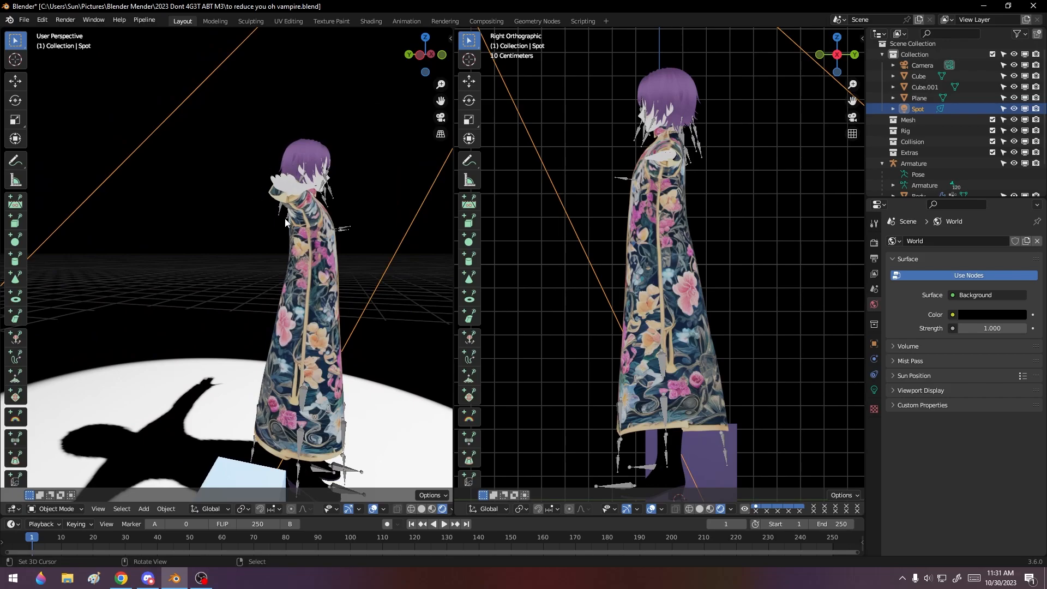
pyautogui.moveTo(349, 284); pyautogui.dragTo(295, 336, button='middle')
pyautogui.scroll(-3, 292, 316)
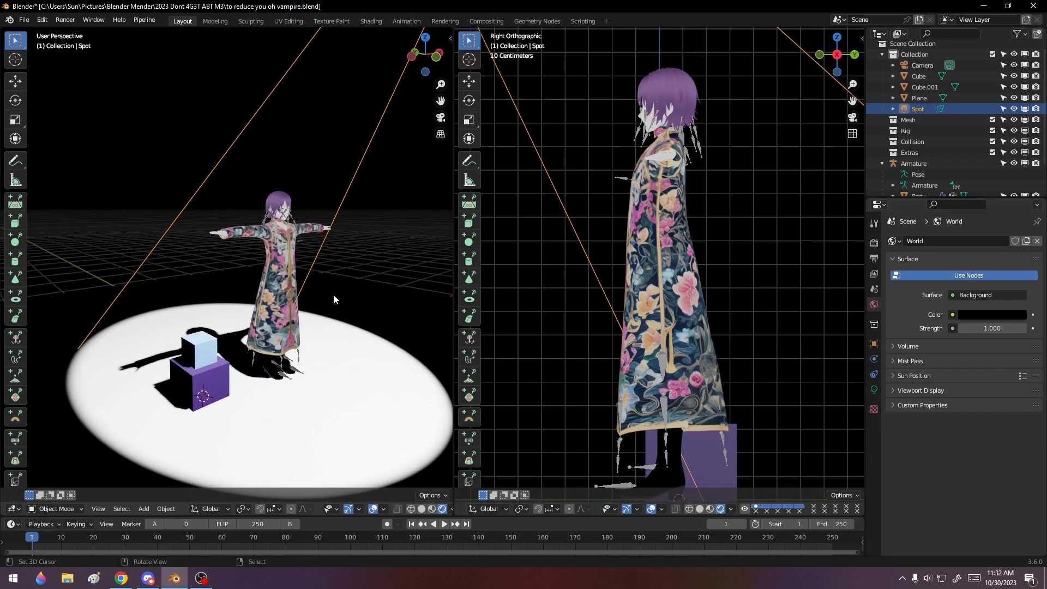
pyautogui.scroll(4, 296, 342)
pyautogui.scroll(-3, 295, 342)
pyautogui.moveTo(316, 302)
pyautogui.mouseDown(button='middle')
pyautogui.moveTo(210, 324)
pyautogui.moveTo(283, 322)
pyautogui.moveTo(309, 303)
pyautogui.moveTo(277, 302)
pyautogui.moveTo(296, 298)
pyautogui.mouseUp(button='middle')
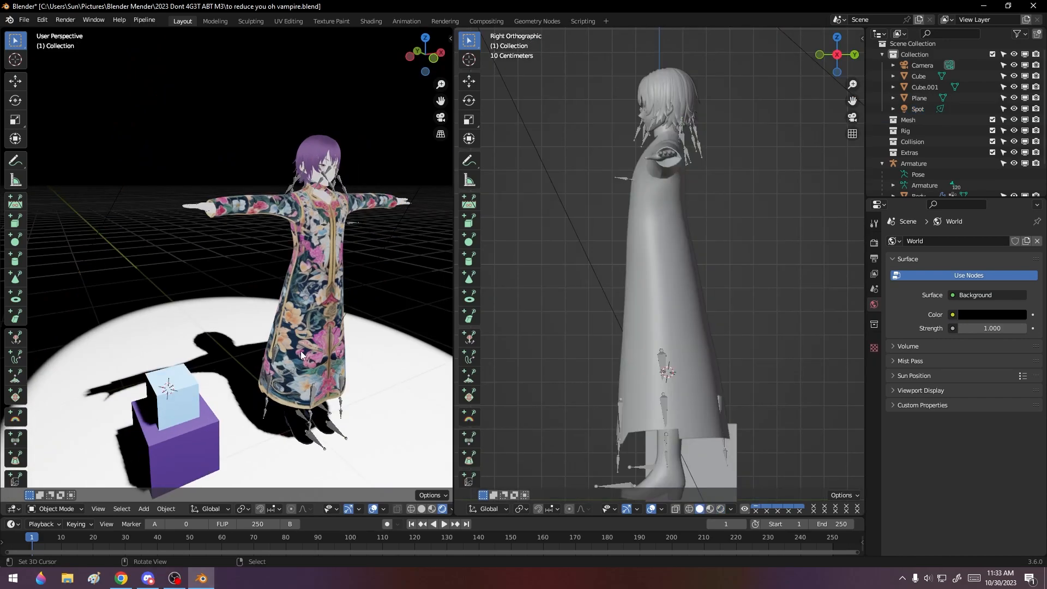
# - Duplicate the light blue cube and place the copy beside it, toward the character
pyautogui.scroll(-3, 299, 351)
pyautogui.click(198, 357)
pyautogui.hotkey('shift', 'd')
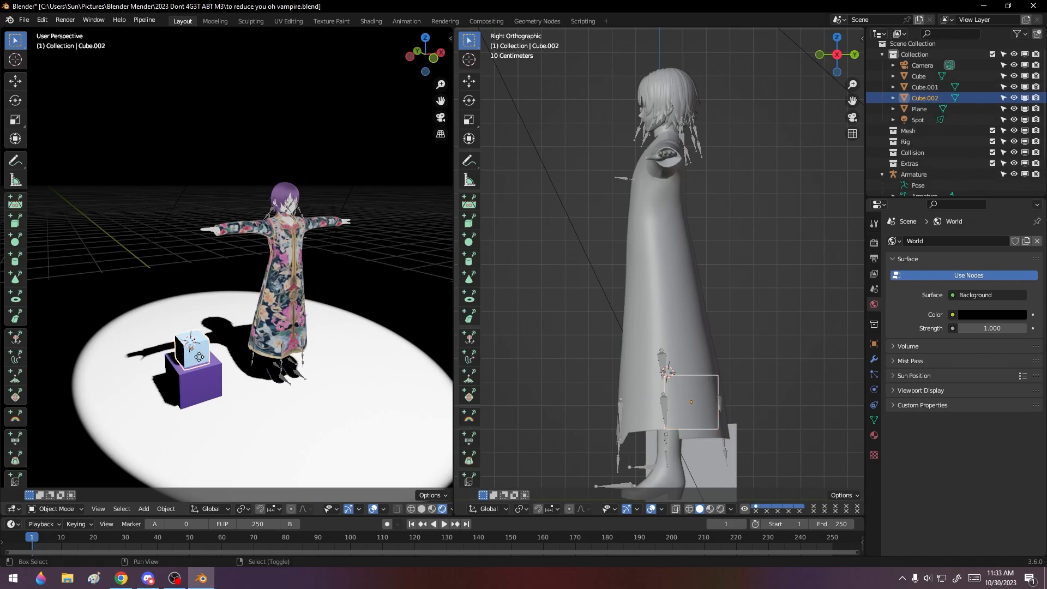
pyautogui.click(241, 361)
pyautogui.scroll(2, 241, 361)
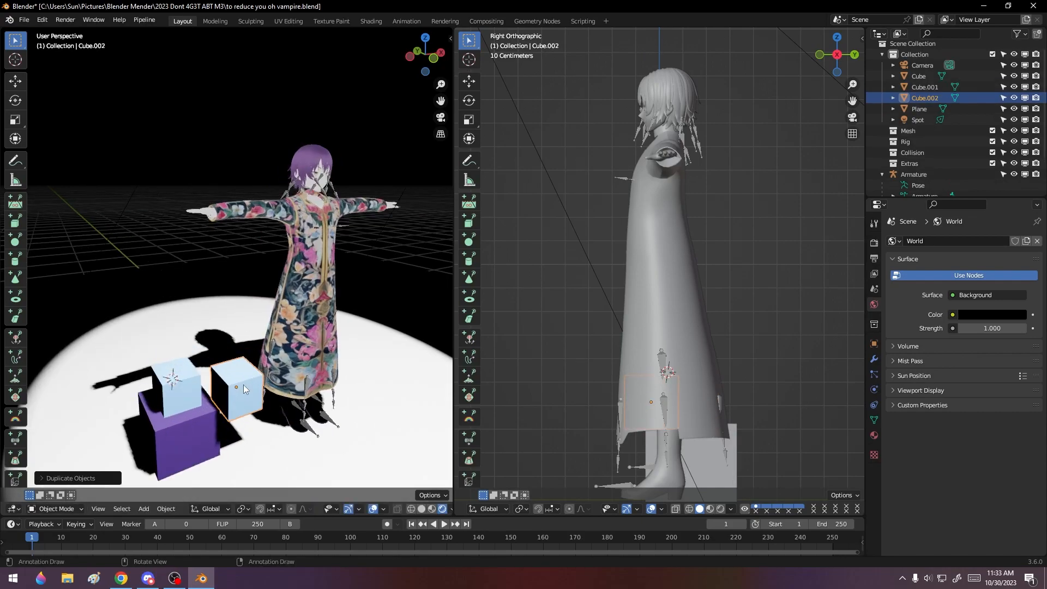
# - Scale down the duplicated cube and stack it on top of the light blue cube
pyautogui.press('s')
pyautogui.click(256, 410)
pyautogui.press('g')
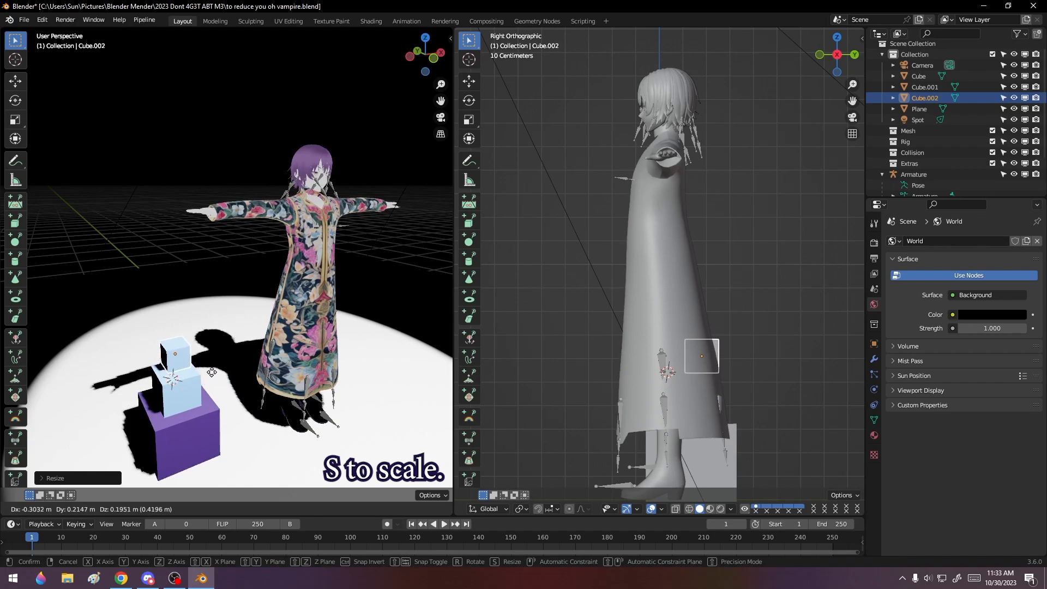
pyautogui.click(212, 378)
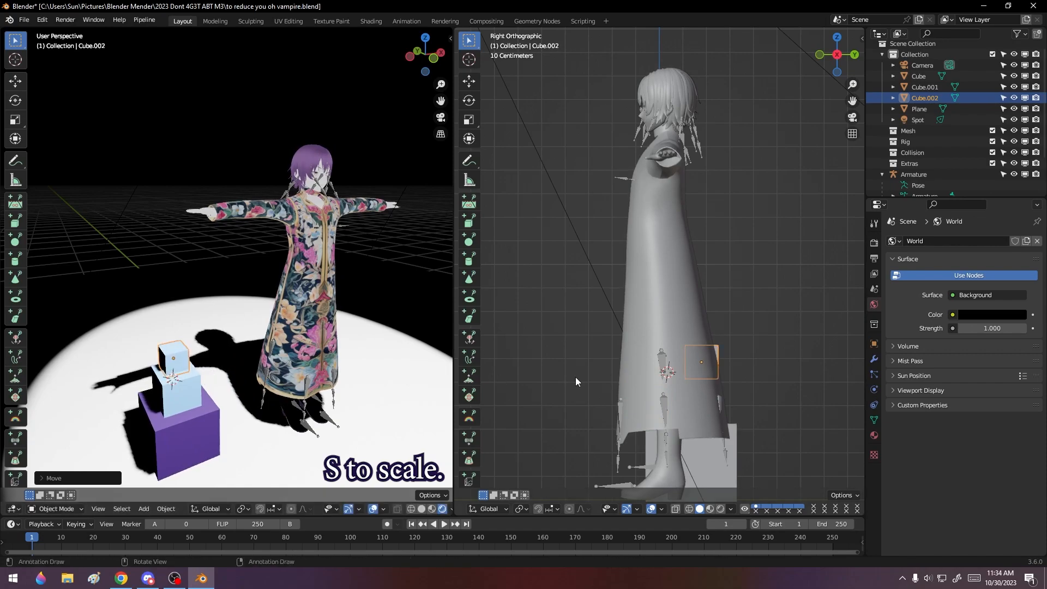
# - Add a third material slot to the small cube with a new material, Material.002, and give it a light orange base colour
pyautogui.click(875, 435)
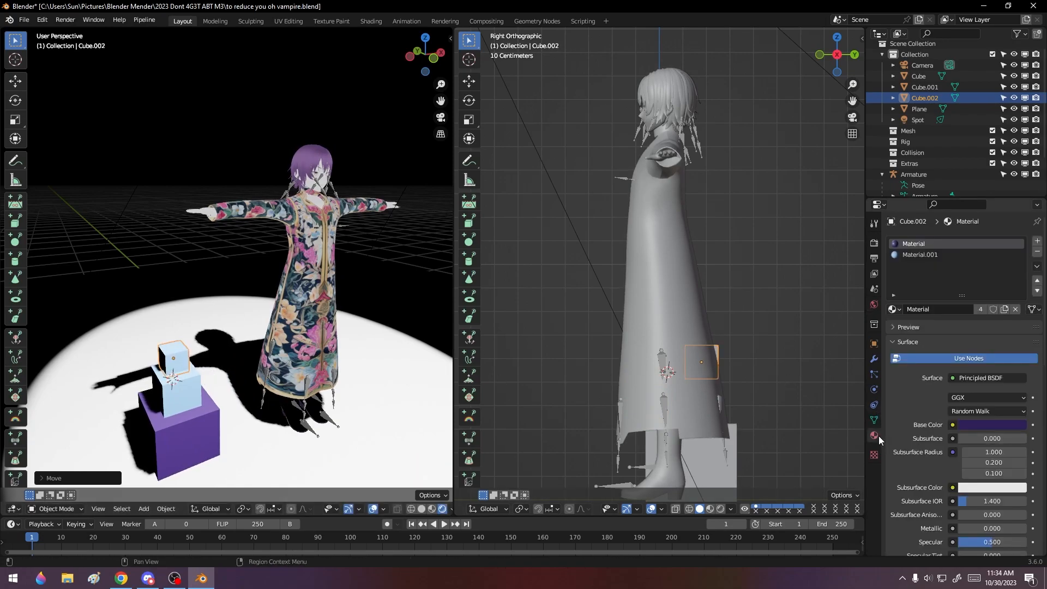
pyautogui.click(904, 255)
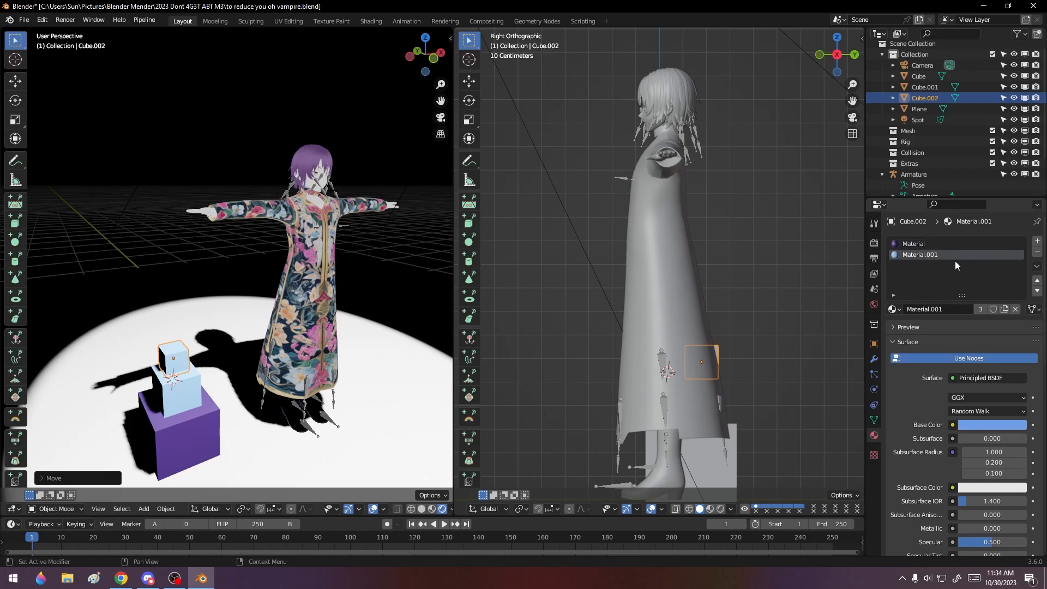
pyautogui.click(1036, 242)
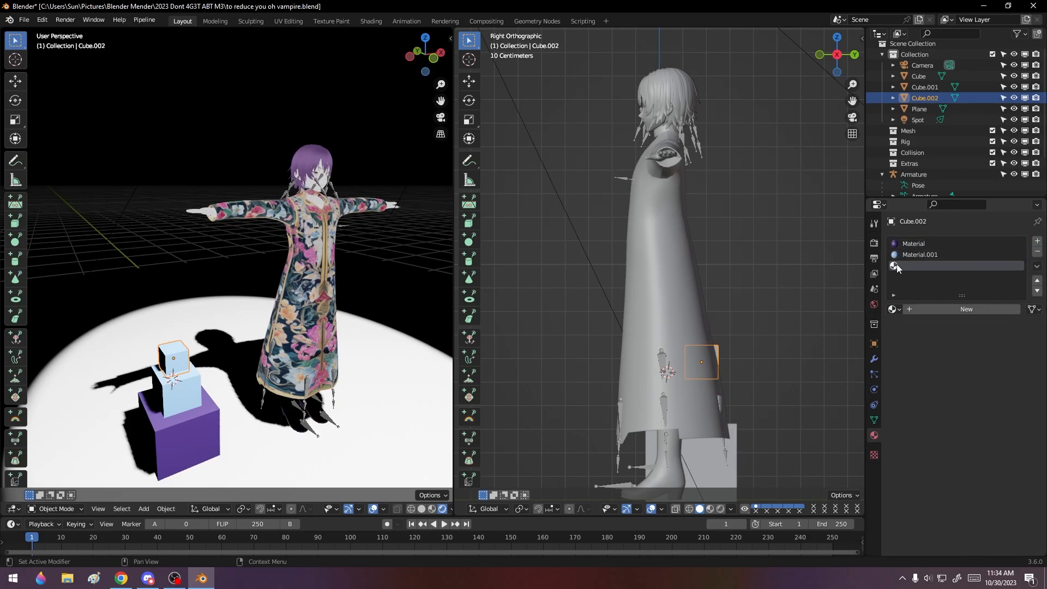
pyautogui.click(984, 311)
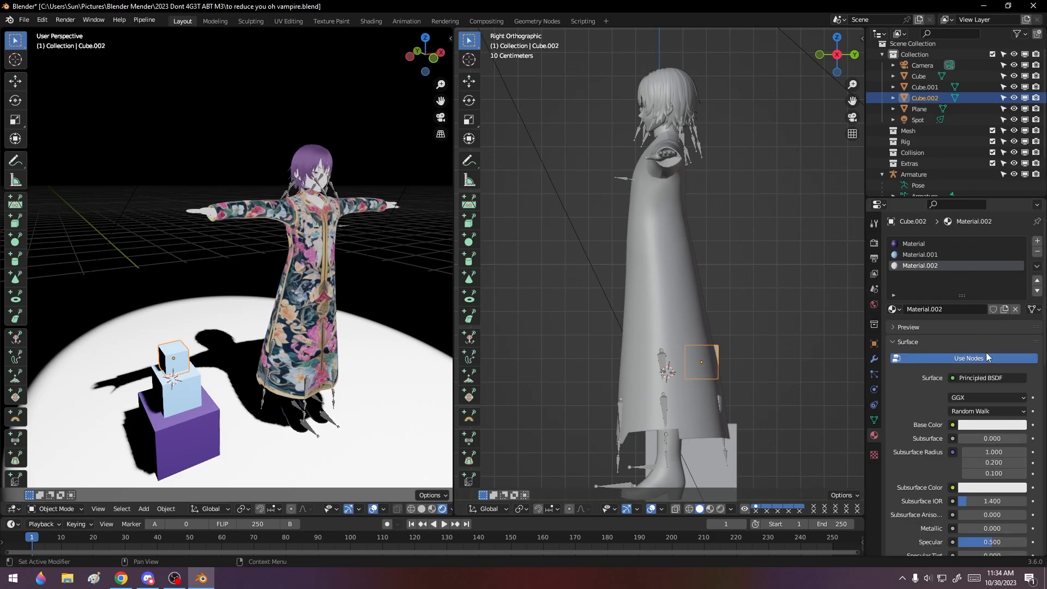
pyautogui.click(991, 425)
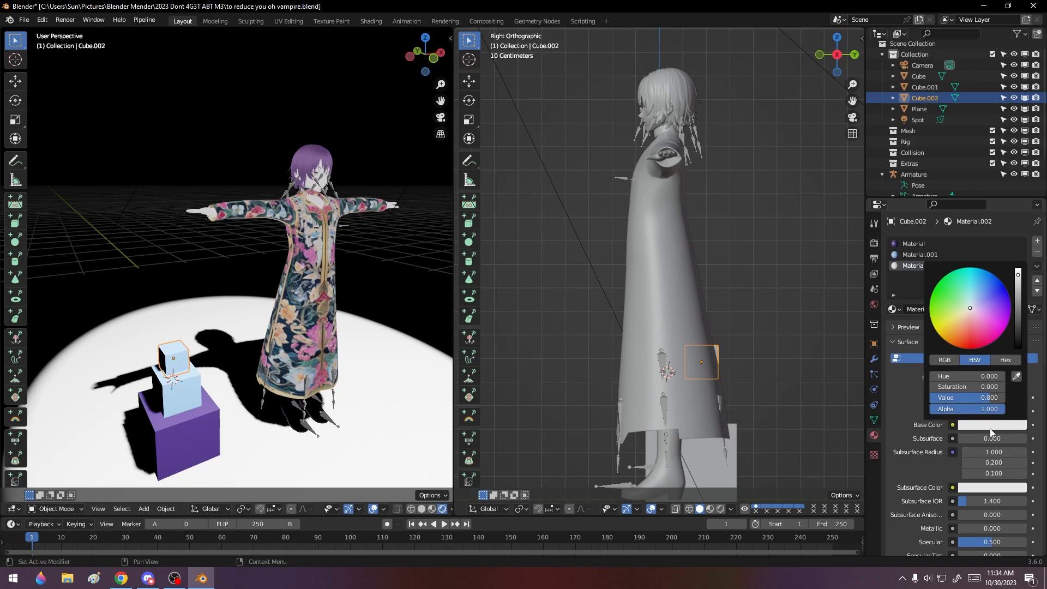
pyautogui.moveTo(953, 321); pyautogui.dragTo(960, 327)
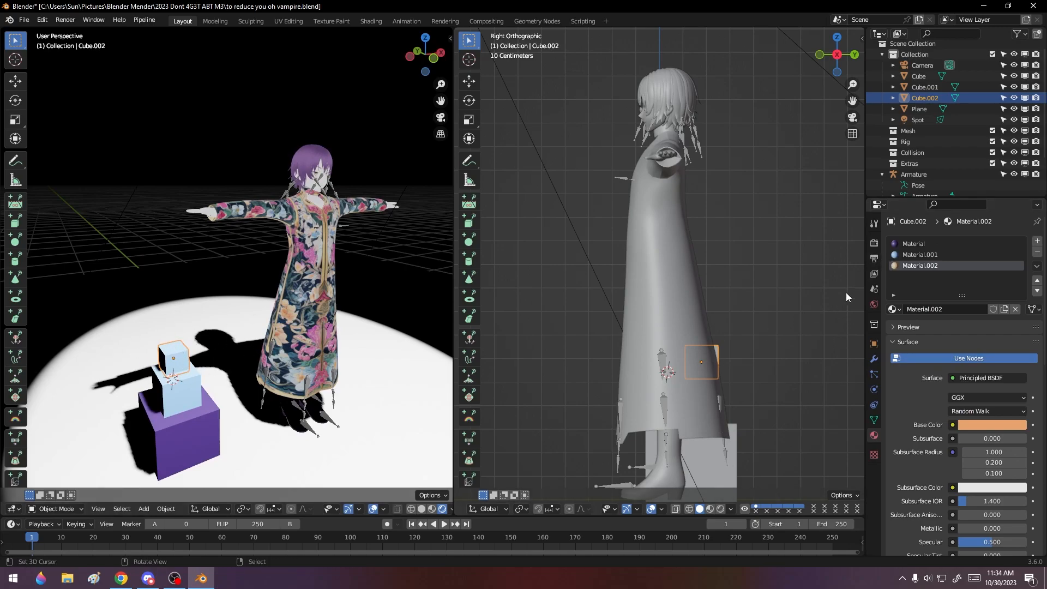
# - Assign Material.002 to the small cube's faces in Edit Mode, returning to Object Mode when done
pyautogui.click(68, 508)
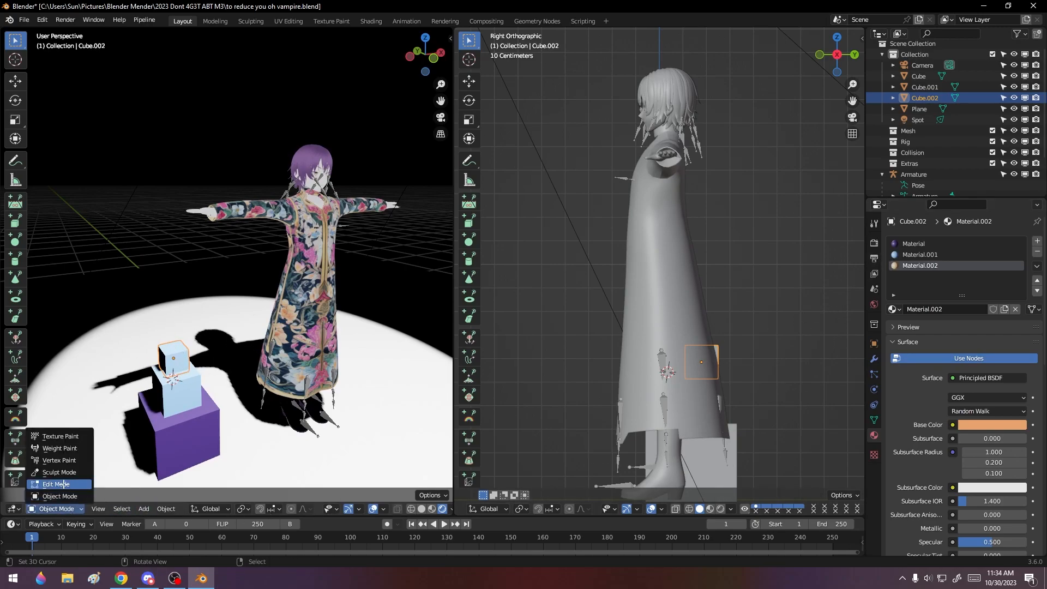
pyautogui.click(62, 486)
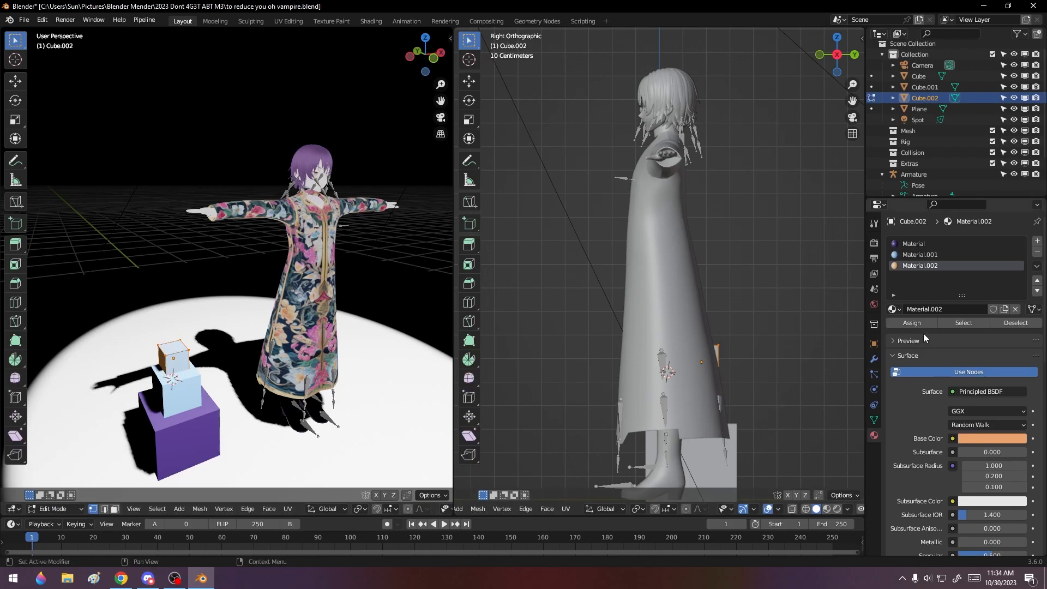
pyautogui.moveTo(170, 381)
pyautogui.mouseDown(button='middle')
pyautogui.moveTo(229, 373)
pyautogui.moveTo(190, 383)
pyautogui.moveTo(243, 385)
pyautogui.moveTo(166, 403)
pyautogui.moveTo(161, 382)
pyautogui.mouseUp(button='middle')
pyautogui.click(74, 511)
pyautogui.click(70, 496)
# - Reposition the small orange cube so it rests on top of the light blue cube
pyautogui.press('g')
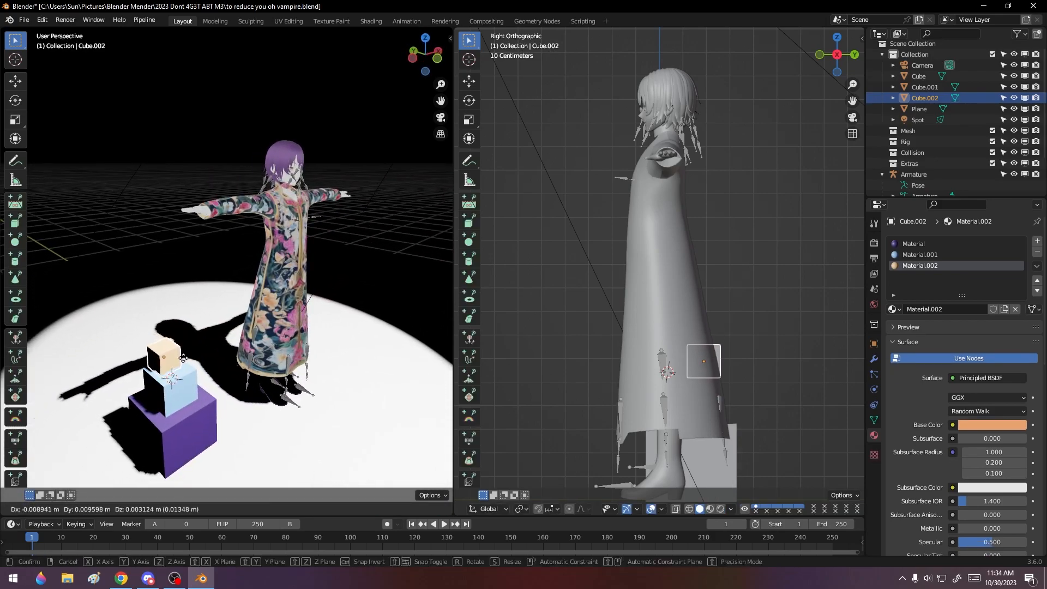
pyautogui.click(188, 366)
pyautogui.moveTo(271, 332)
pyautogui.mouseDown(button='middle')
pyautogui.moveTo(190, 348)
pyautogui.moveTo(273, 329)
pyautogui.moveTo(267, 335)
pyautogui.mouseUp(button='middle')
pyautogui.moveTo(242, 377); pyautogui.dragTo(76, 406, button='middle')
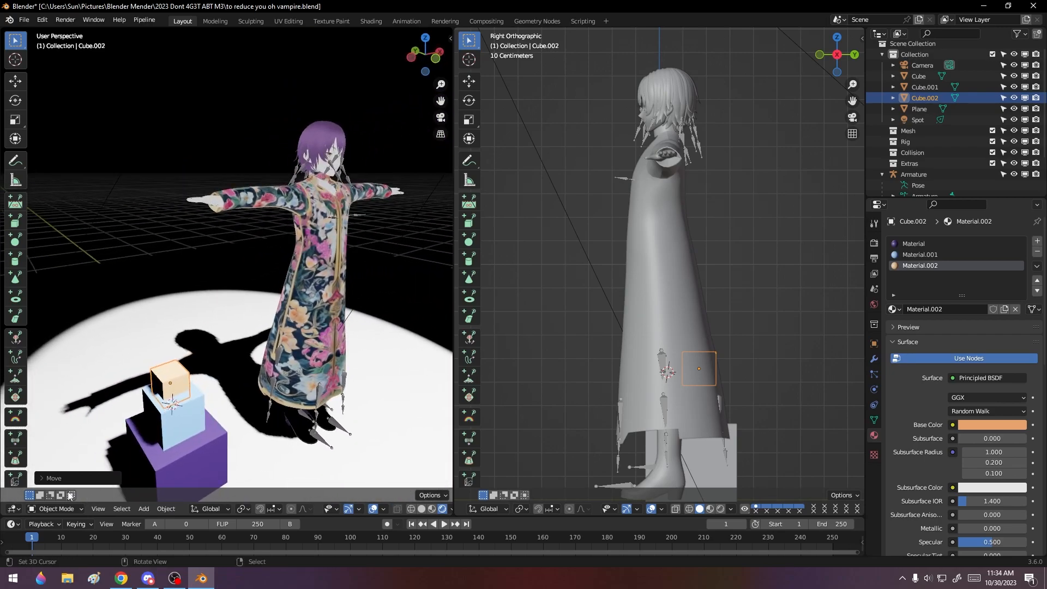
# - Move the orange cube's mesh straight up along the global Z axis in Edit Mode, well above the light blue cube
pyautogui.click(48, 511)
pyautogui.click(51, 483)
pyautogui.moveTo(173, 432)
pyautogui.mouseDown(button='middle')
pyautogui.moveTo(132, 428)
pyautogui.moveTo(163, 419)
pyautogui.mouseUp(button='middle')
pyautogui.press('g')
pyautogui.press('z')
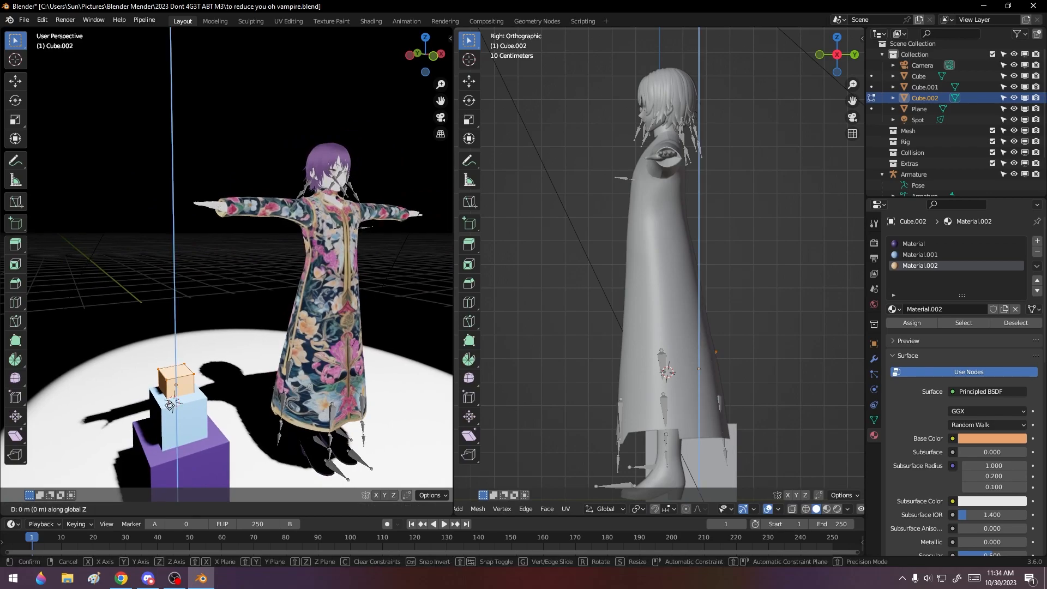
pyautogui.click(180, 348)
pyautogui.moveTo(185, 374); pyautogui.dragTo(249, 293, button='middle')
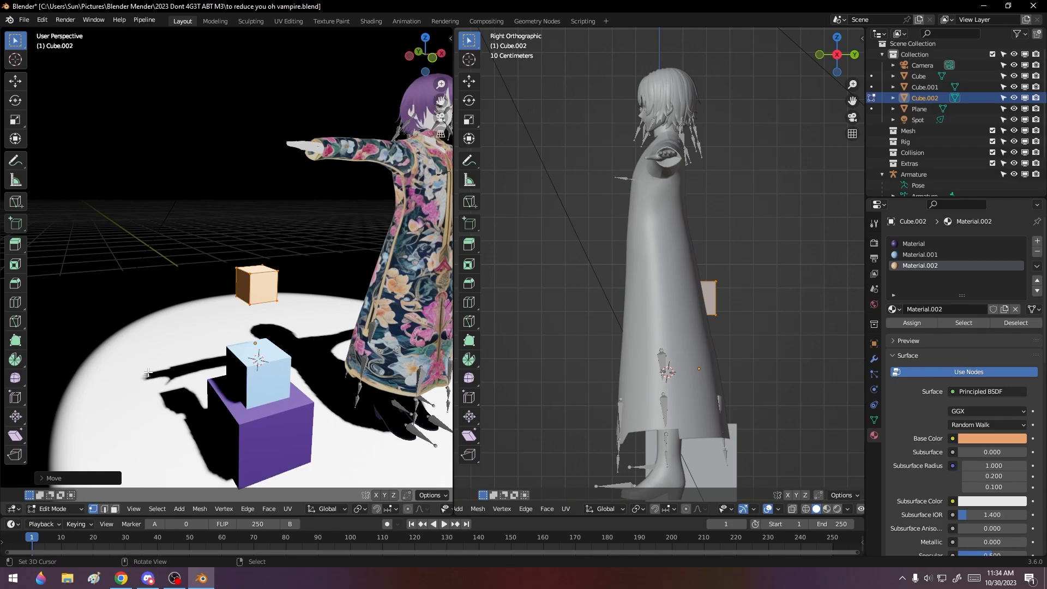
pyautogui.moveTo(305, 300); pyautogui.dragTo(276, 312, button='middle')
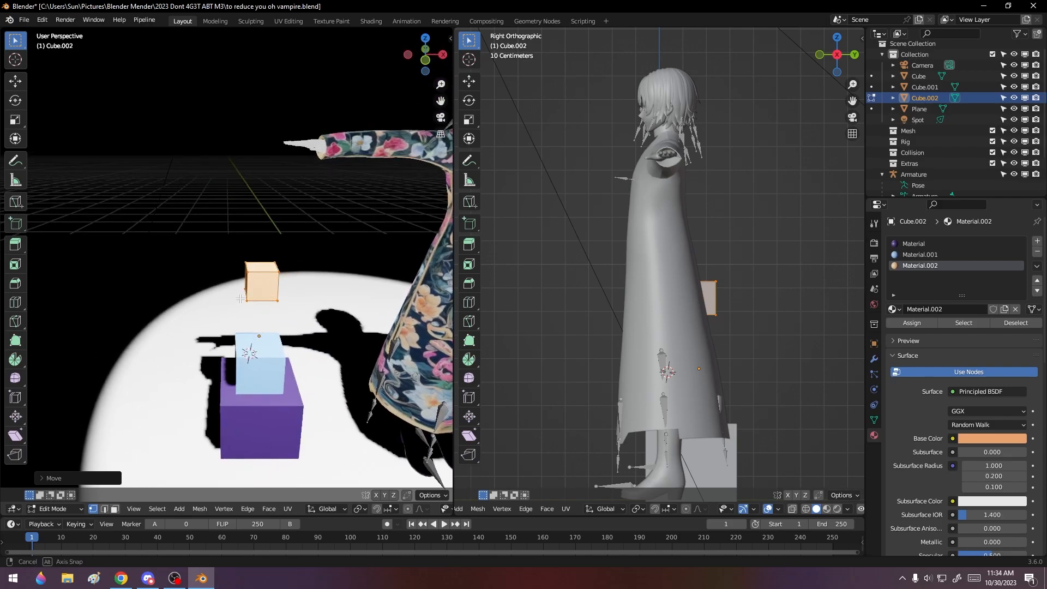
# - Subdivide the small orange cube once so each side is split into four faces
pyautogui.scroll(3, 277, 312)
pyautogui.keyDown('ctrl'); pyautogui.scroll(3, 276, 312); pyautogui.keyUp('ctrl')
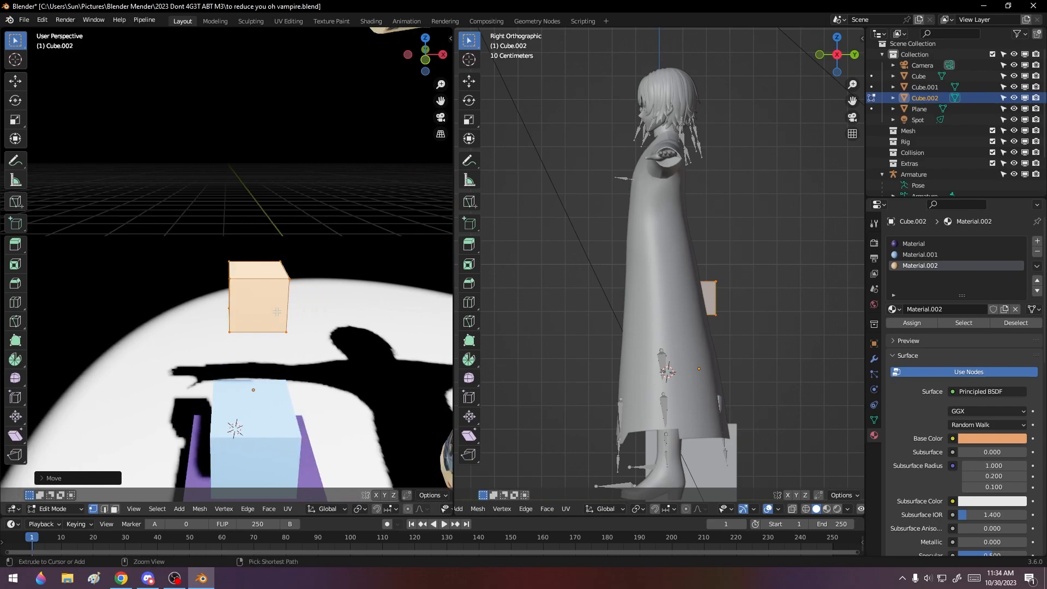
pyautogui.scroll(5, 276, 311)
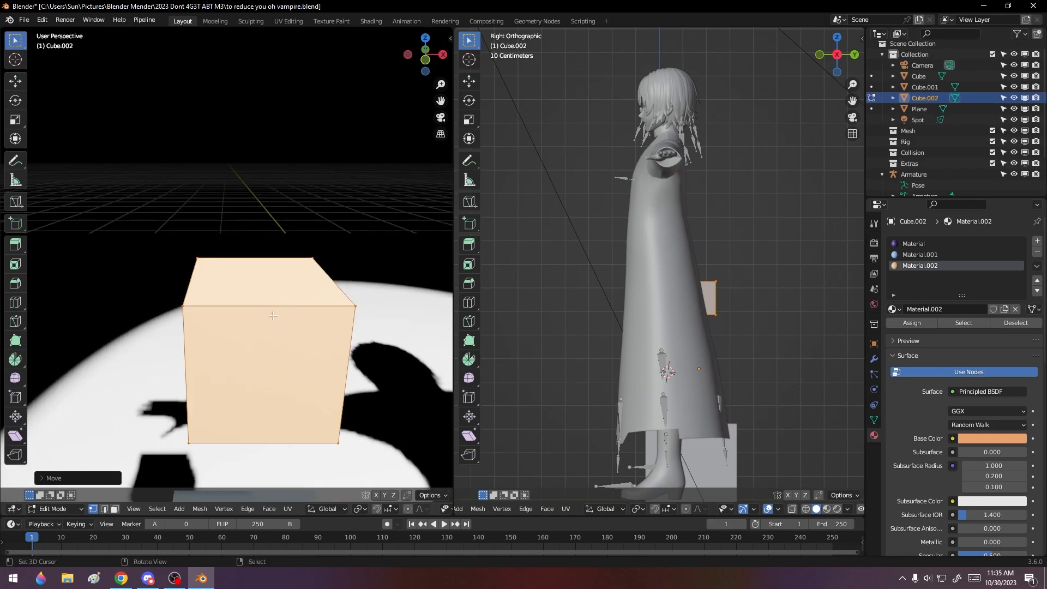
pyautogui.rightClick(267, 344)
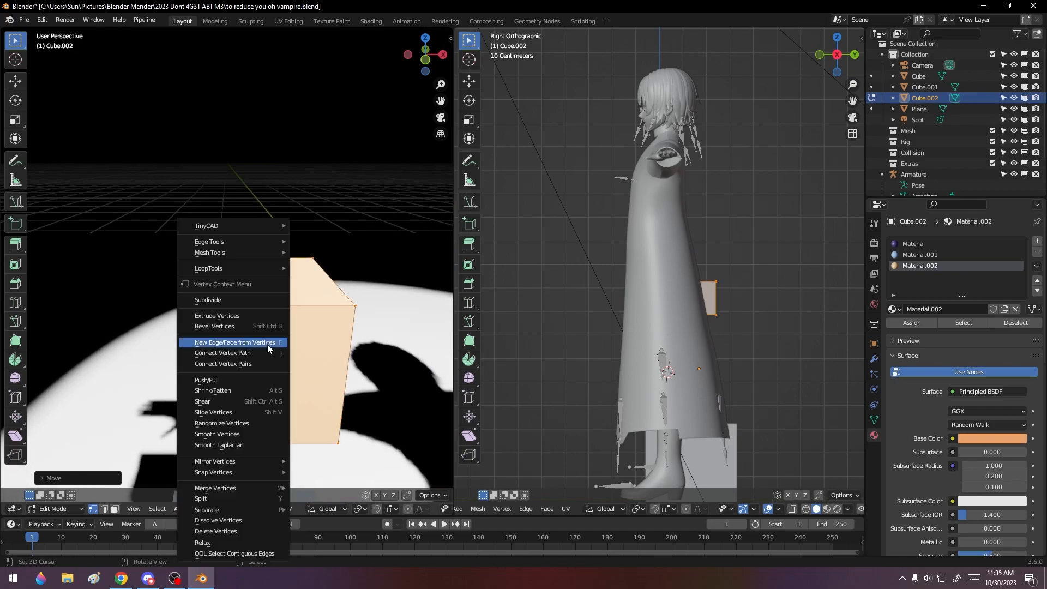
pyautogui.click(220, 299)
pyautogui.click(309, 333)
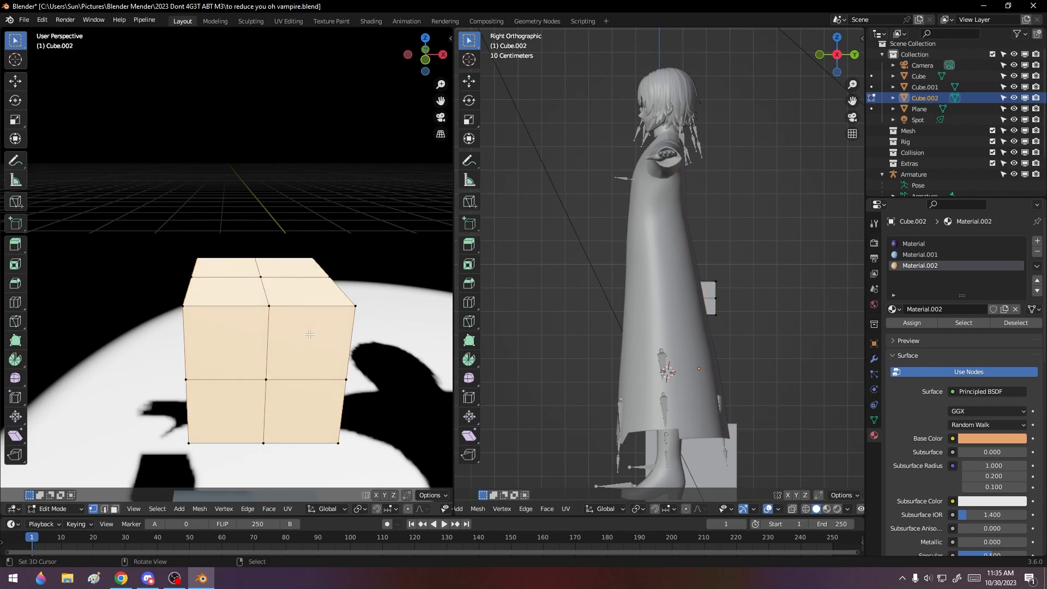
# - Assign the dark purple Material to several scattered faces on the top and sides of the subdivided cube, using face selection
pyautogui.click(114, 508)
pyautogui.click(285, 362)
pyautogui.keyDown('shift'); pyautogui.click(233, 269); pyautogui.keyUp('shift')
pyautogui.keyDown('shift'); pyautogui.click(231, 290); pyautogui.keyUp('shift')
pyautogui.keyDown('shift'); pyautogui.click(291, 266); pyautogui.keyUp('shift')
pyautogui.moveTo(219, 430); pyautogui.dragTo(252, 396, button='middle')
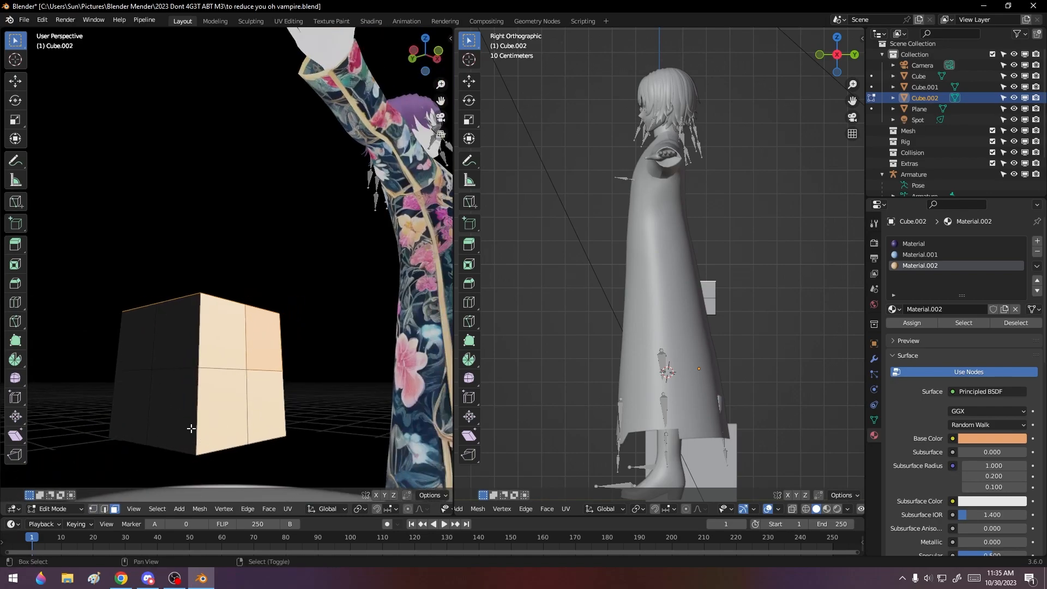
pyautogui.keyDown('shift'); pyautogui.click(177, 413); pyautogui.keyUp('shift')
pyautogui.keyDown('shift'); pyautogui.click(145, 350); pyautogui.keyUp('shift')
pyautogui.moveTo(261, 397); pyautogui.dragTo(211, 401, button='middle')
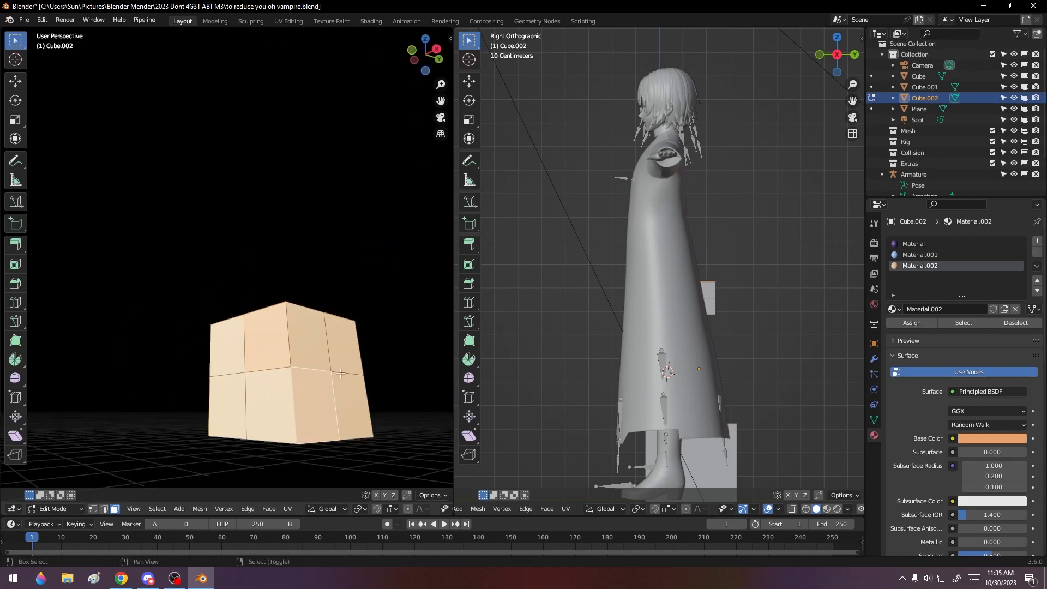
pyautogui.moveTo(324, 423); pyautogui.dragTo(231, 295, button='middle')
pyautogui.click(923, 252)
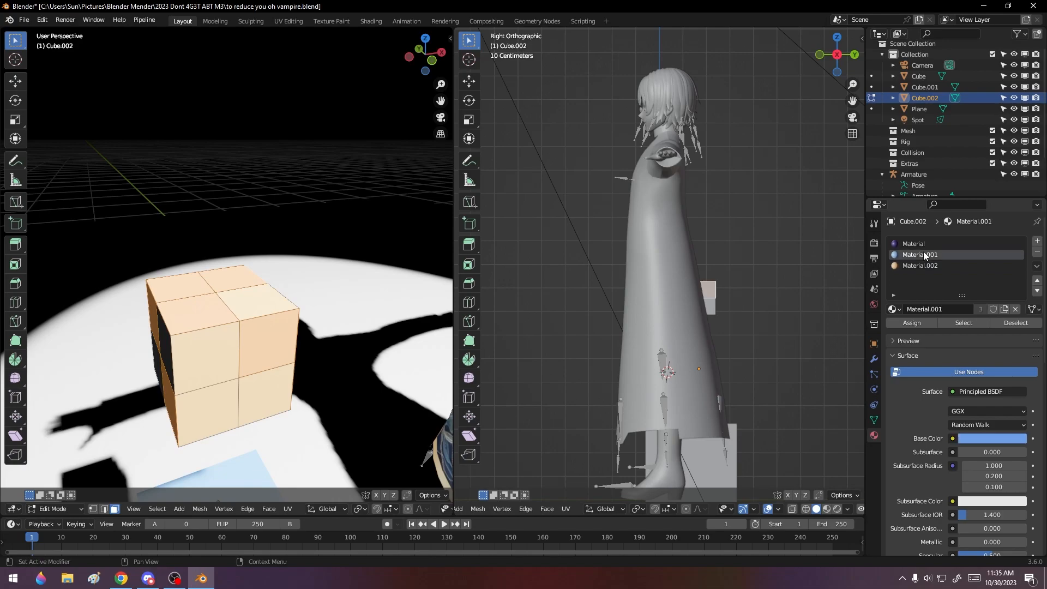
pyautogui.click(924, 243)
pyautogui.click(922, 322)
# - Assign the light blue Material.001 to a few of the small cube's top and front faces
pyautogui.moveTo(244, 314); pyautogui.dragTo(301, 385, button='middle')
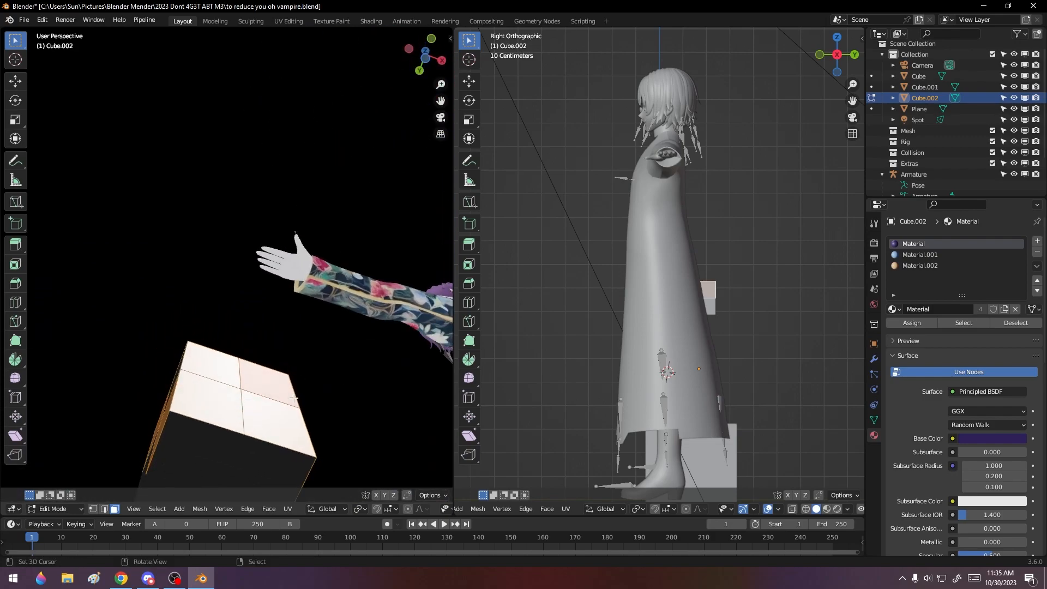
pyautogui.click(219, 405)
pyautogui.moveTo(220, 405); pyautogui.dragTo(316, 432, button='middle')
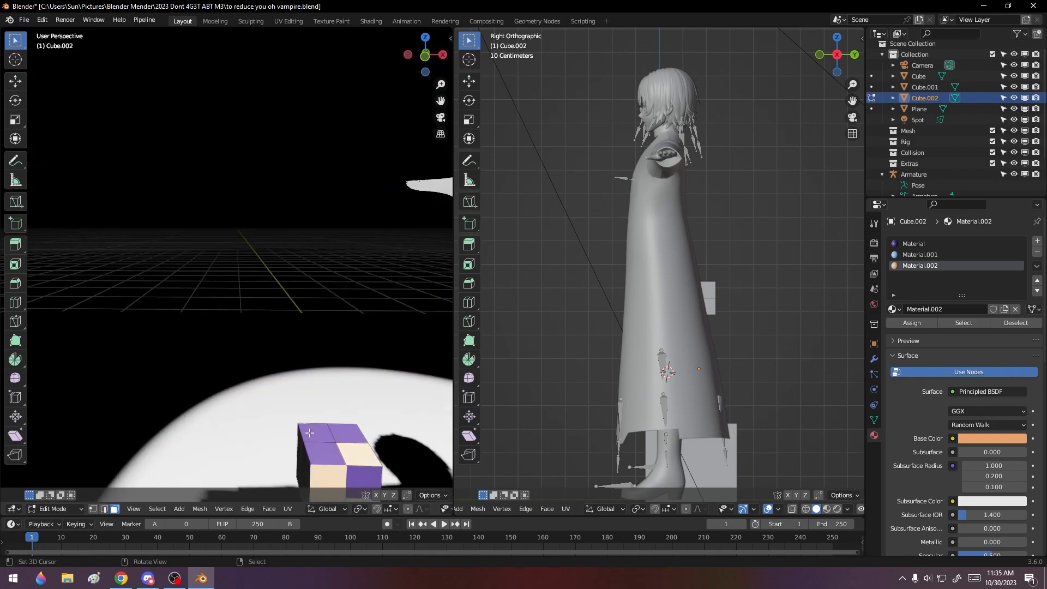
pyautogui.click(317, 434)
pyautogui.click(919, 256)
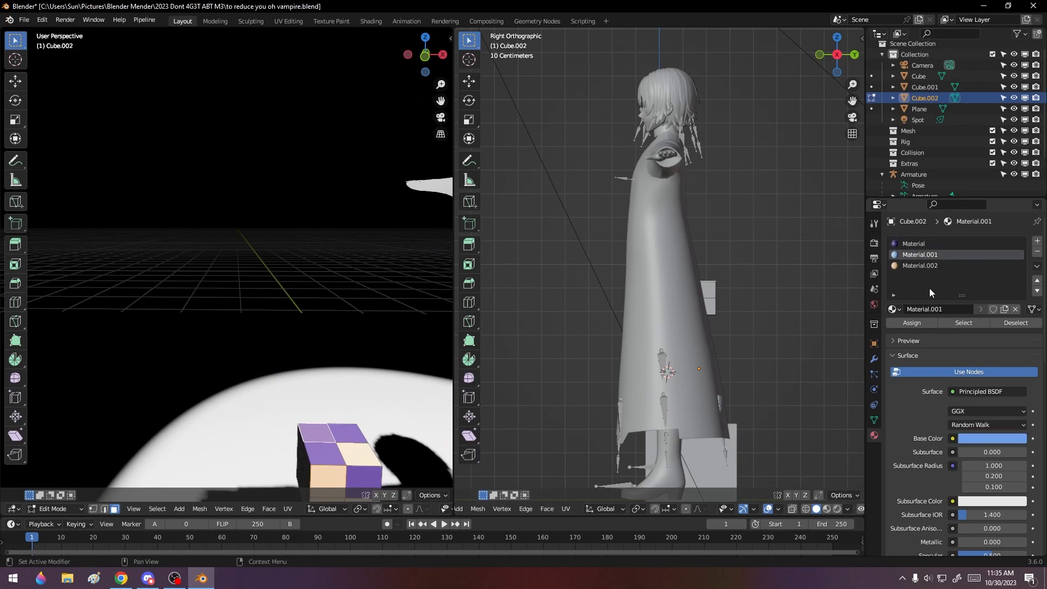
pyautogui.click(925, 321)
# - Examine the small cube's mix of purple, light blue and orange faces from near and far
pyautogui.scroll(-4, 295, 392)
pyautogui.moveTo(295, 392); pyautogui.dragTo(316, 373, button='middle')
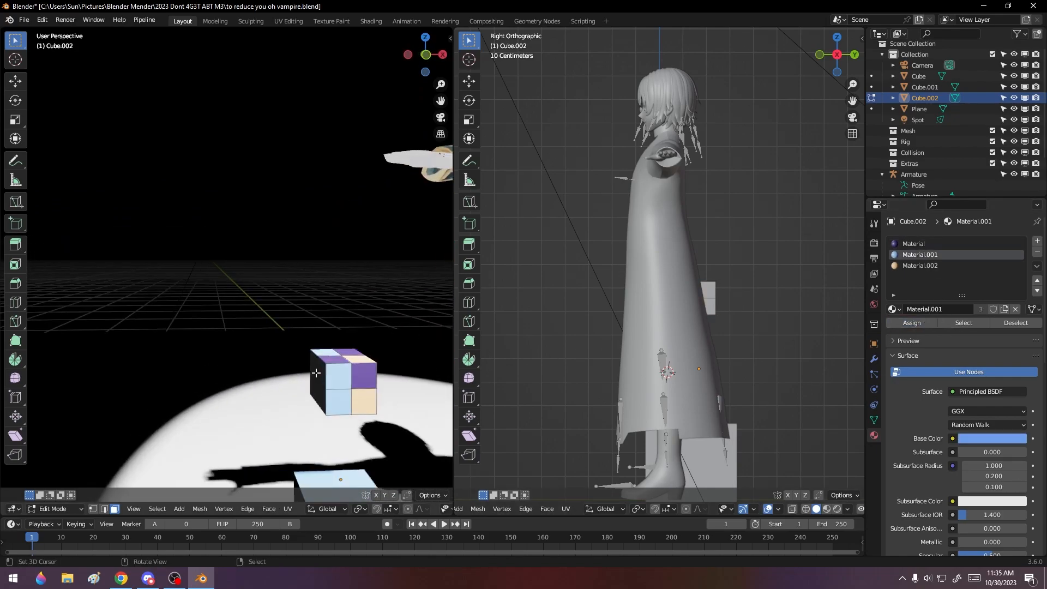
pyautogui.keyDown('shift'); pyautogui.scroll(-3, 318, 355); pyautogui.keyUp('shift')
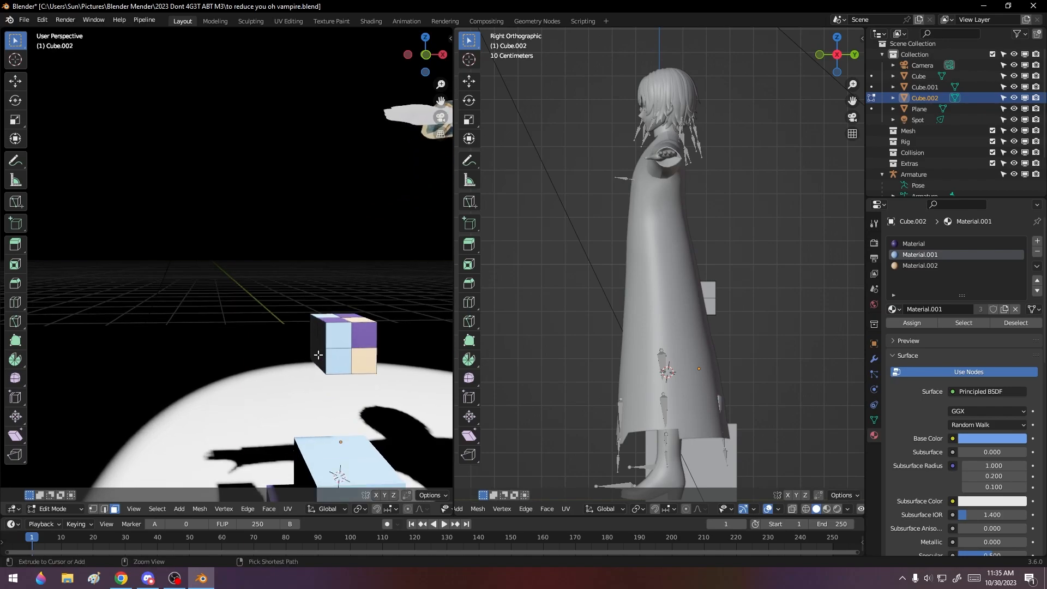
pyautogui.keyDown('ctrl'); pyautogui.scroll(1, 318, 355); pyautogui.keyUp('ctrl')
pyautogui.keyDown('ctrl'); pyautogui.scroll(3, 318, 355); pyautogui.keyUp('ctrl')
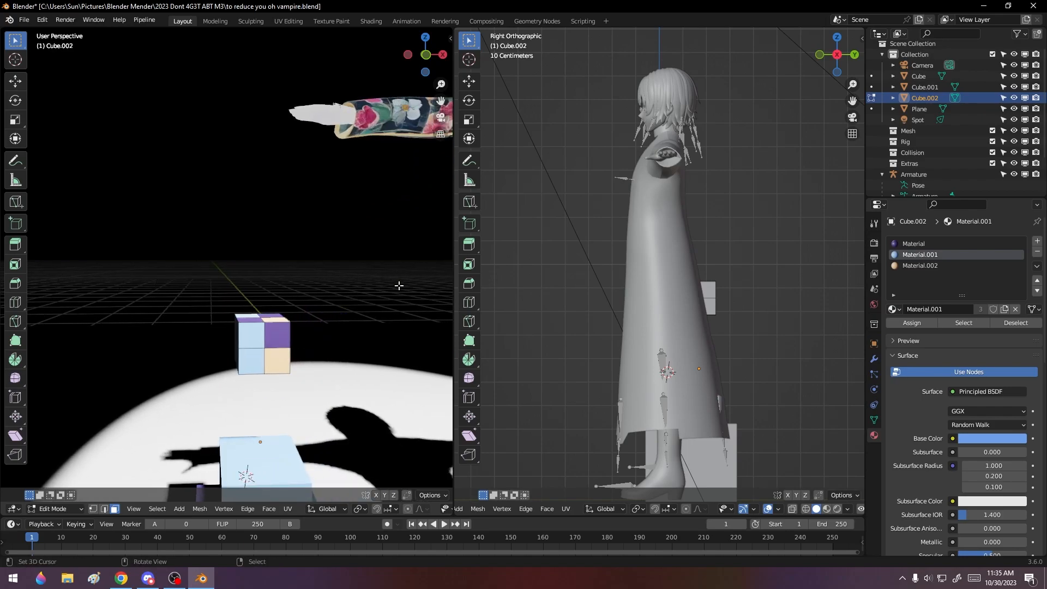
pyautogui.scroll(4, 329, 392)
pyautogui.scroll(-1, 338, 408)
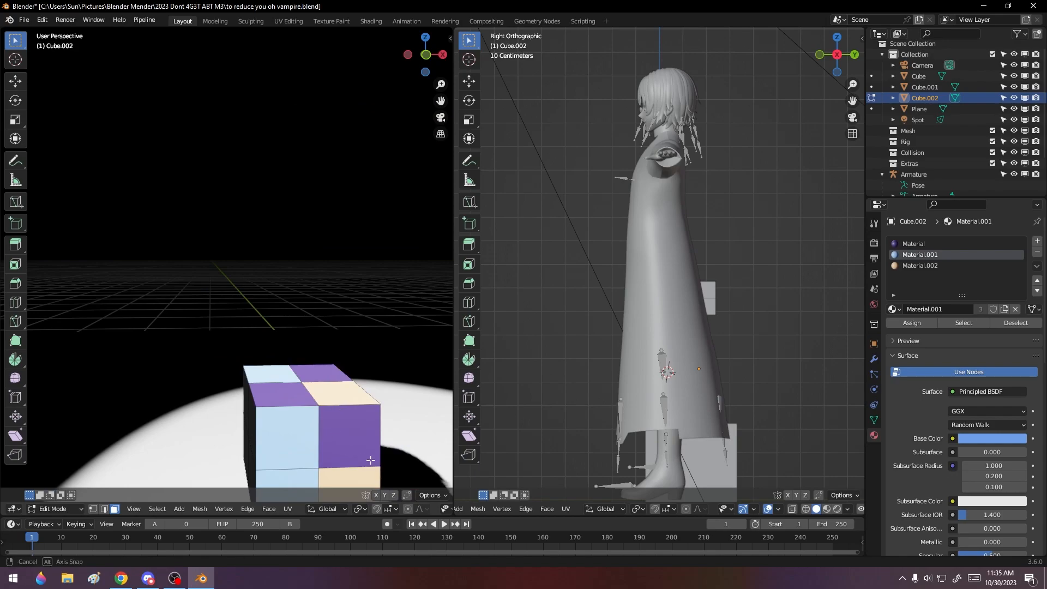
pyautogui.scroll(-4, 355, 442)
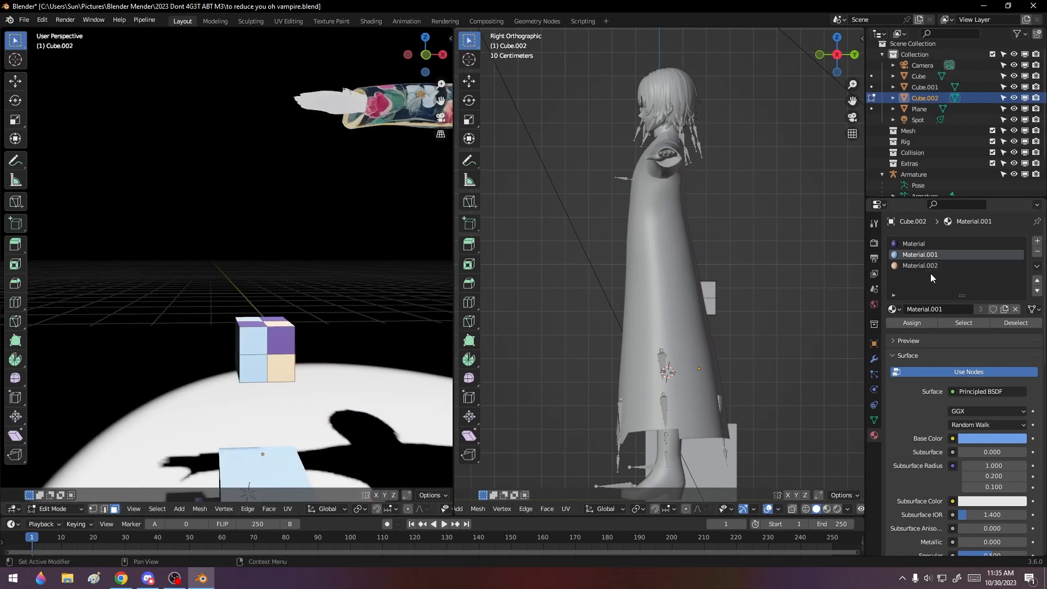
# - Select and deselect the cube's faces by material slot, going through Material.001, Material.002 and Material in turn
pyautogui.click(956, 326)
pyautogui.scroll(4, 213, 369)
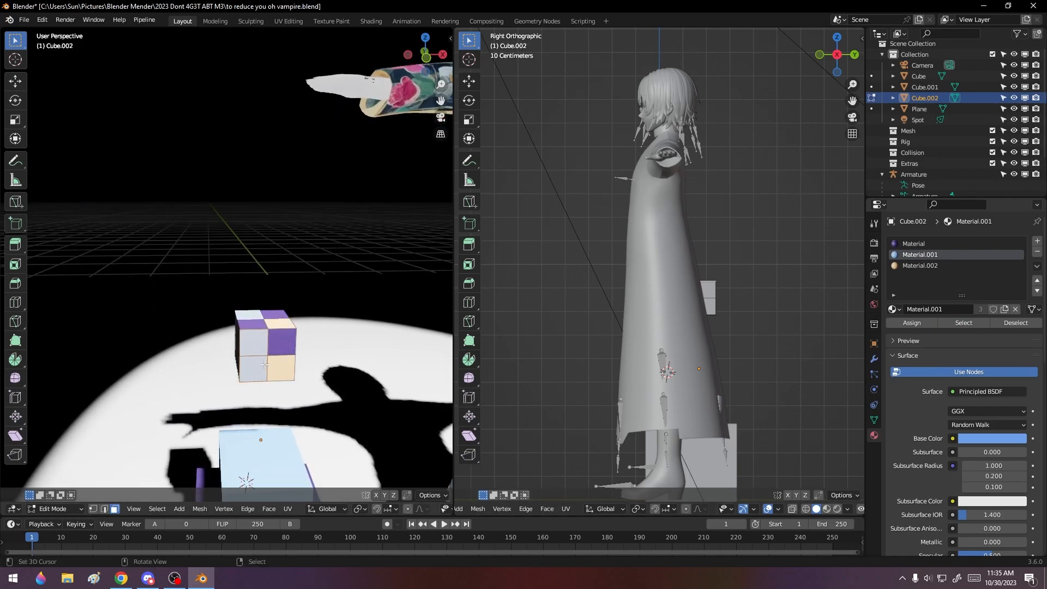
pyautogui.click(1016, 325)
pyautogui.click(911, 264)
pyautogui.click(965, 325)
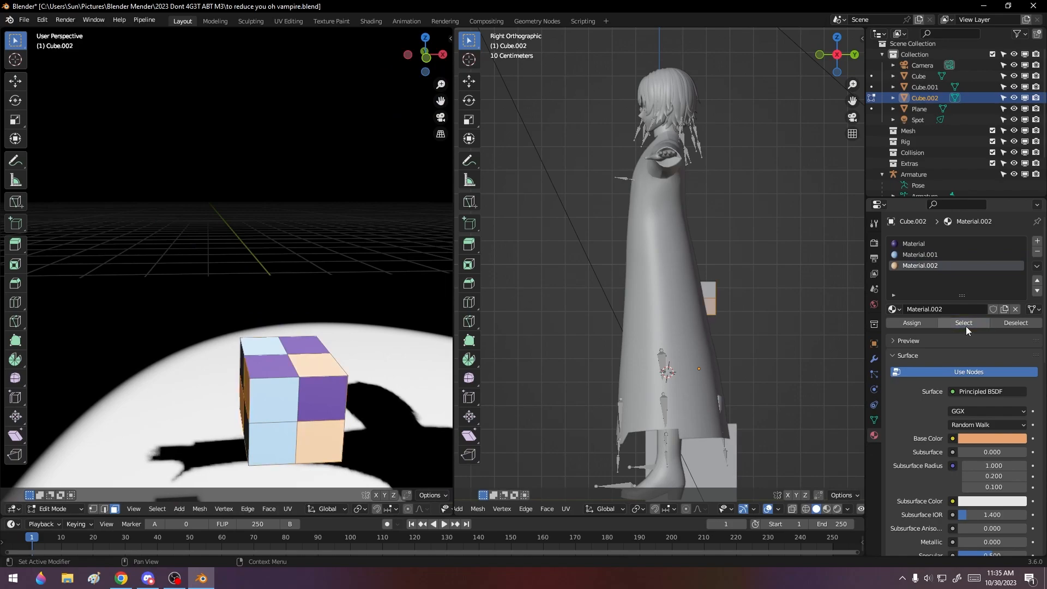
pyautogui.click(1013, 324)
pyautogui.click(913, 243)
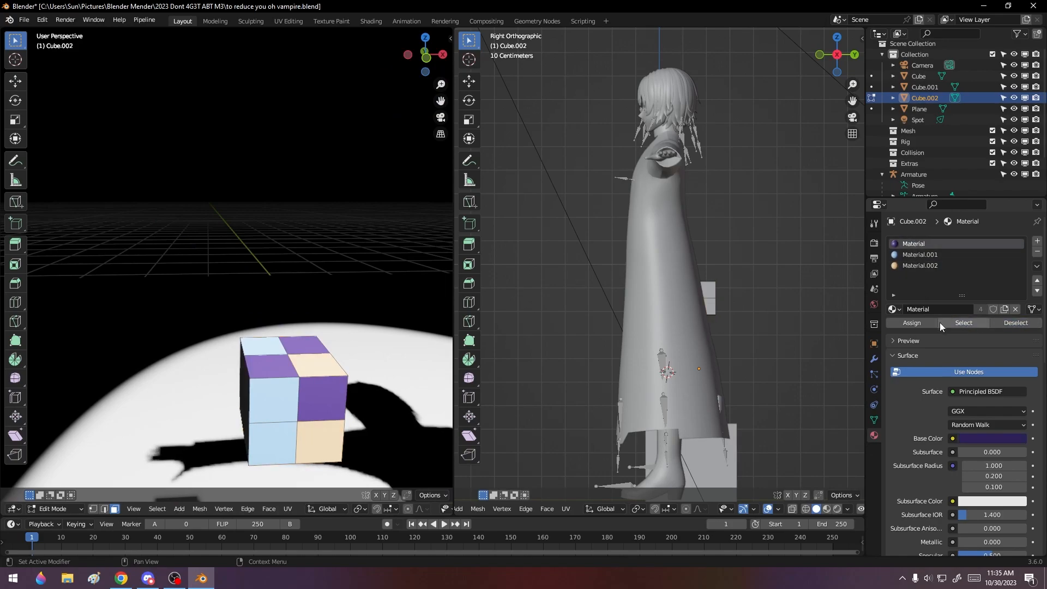
pyautogui.click(960, 323)
pyautogui.click(1005, 322)
# - With the Material.001 slot active, grow the selection from one light blue front face and shrink it back to that face
pyautogui.click(920, 254)
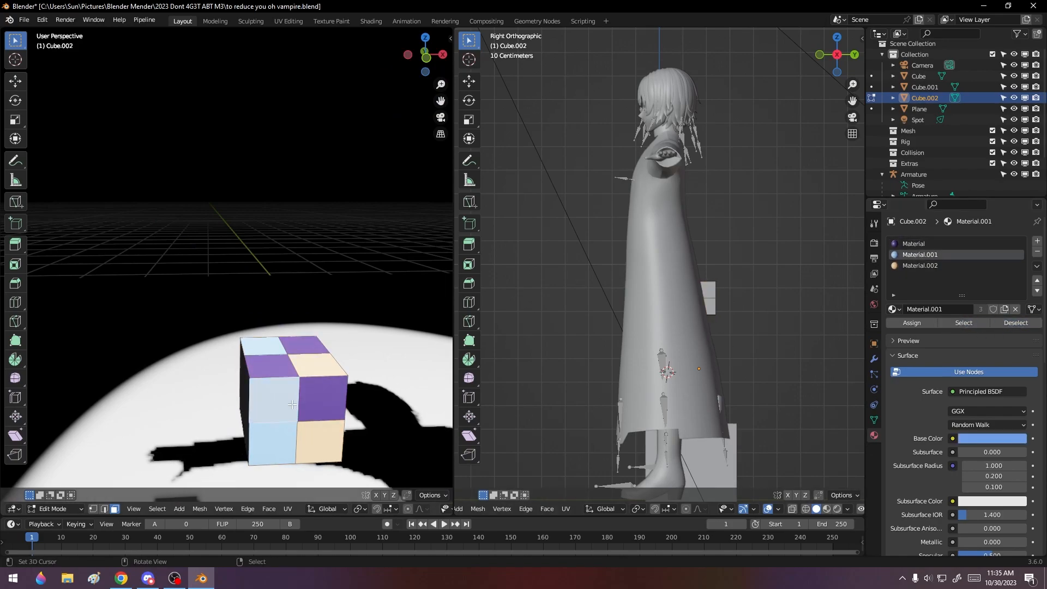
pyautogui.press('ctrl+KP_Add')
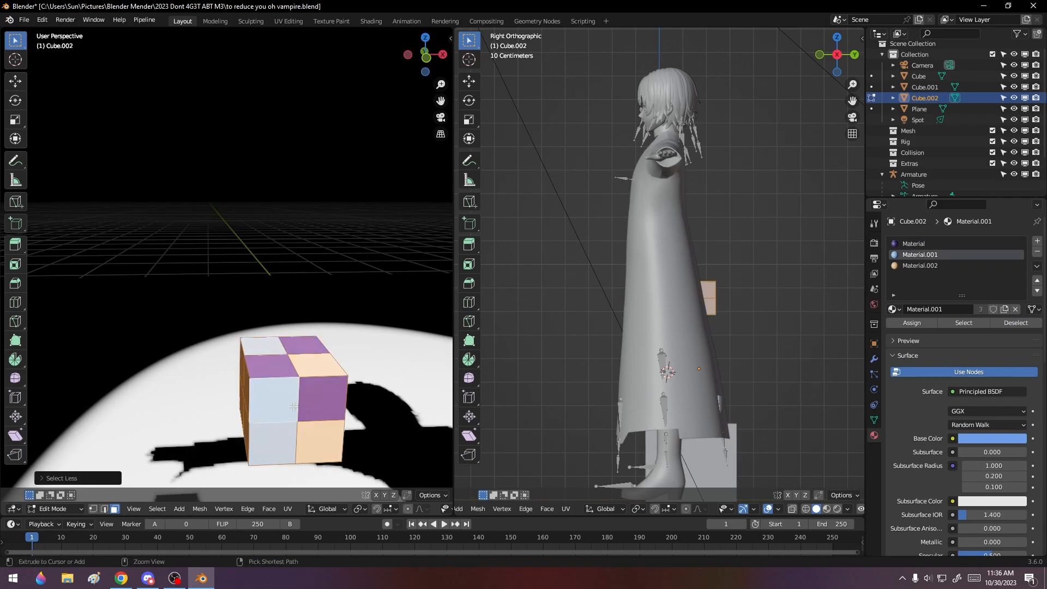
pyautogui.hotkey('alt', 'a')
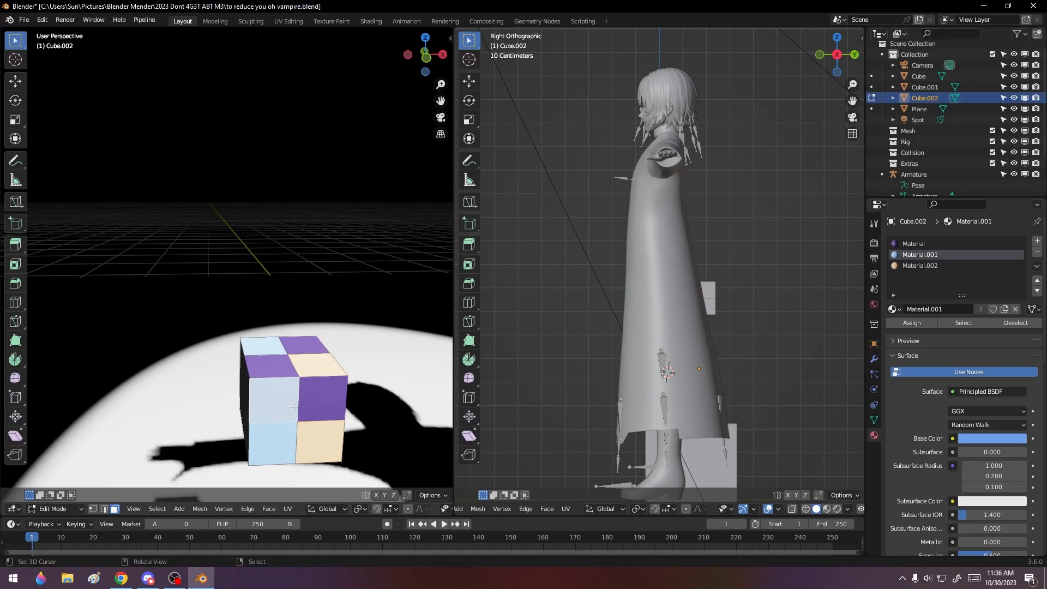
pyautogui.press('ctrl+KP_Subtract')
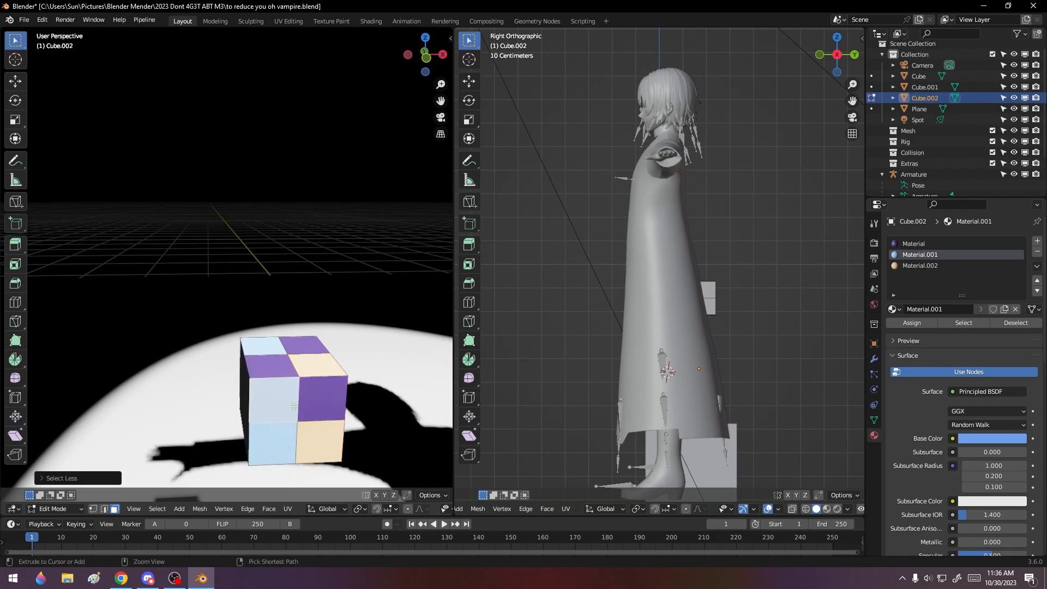
# - Brighten the world background colour to a light grey with a value of 0.638
pyautogui.moveTo(305, 394)
pyautogui.mouseDown(button='middle')
pyautogui.moveTo(207, 384)
pyautogui.moveTo(307, 387)
pyautogui.mouseUp(button='middle')
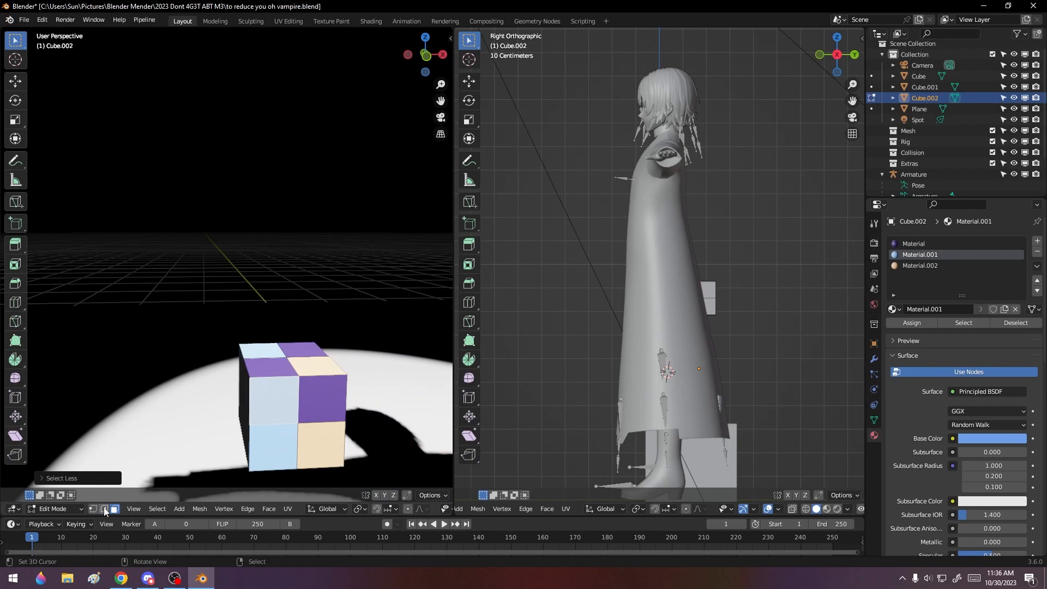
pyautogui.scroll(-7, 267, 405)
pyautogui.scroll(8, 287, 405)
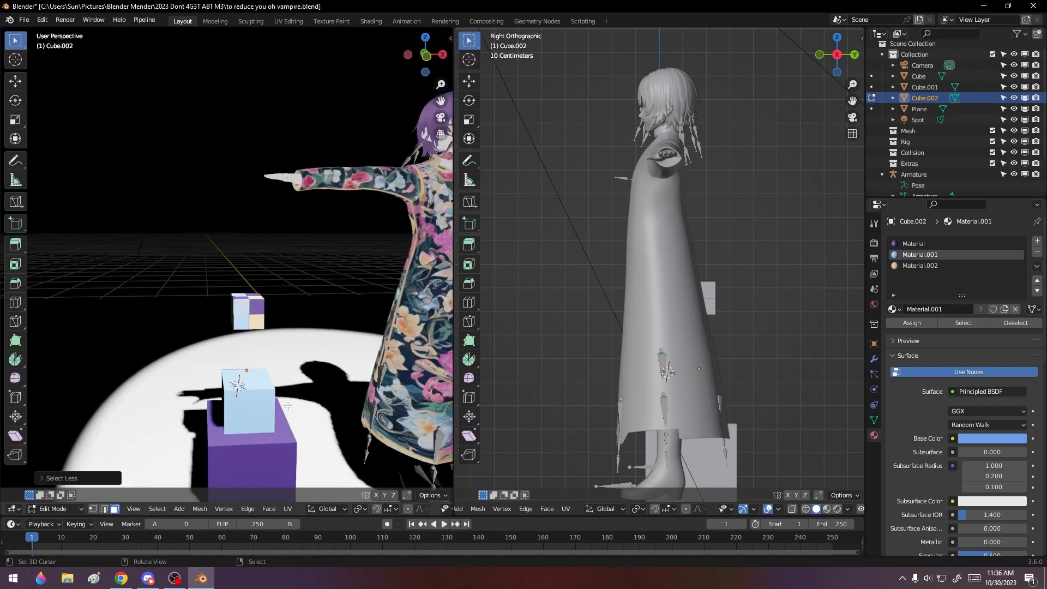
pyautogui.moveTo(312, 417); pyautogui.dragTo(339, 412, button='middle')
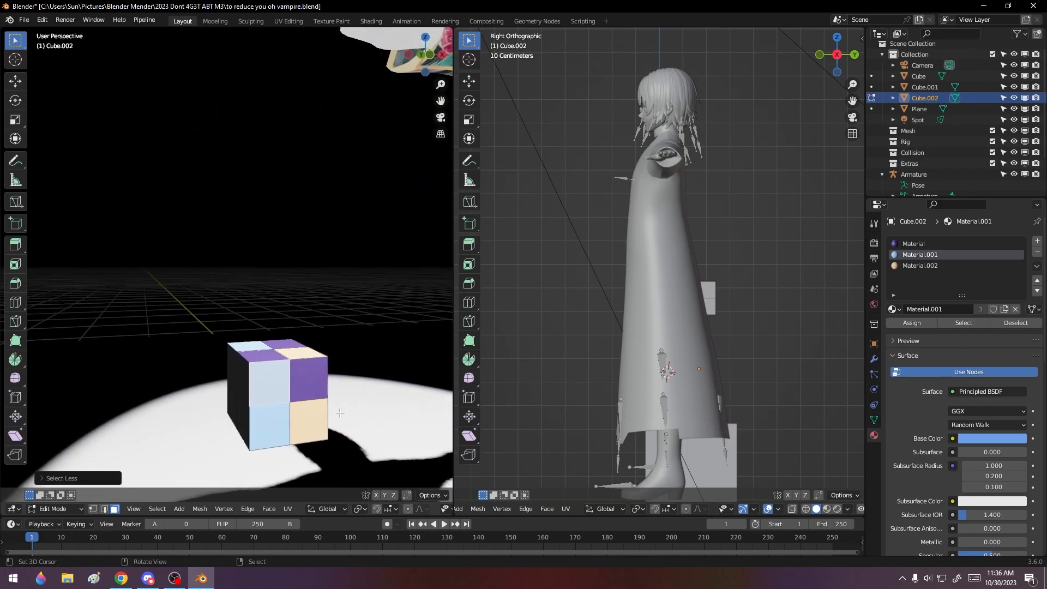
pyautogui.scroll(-7, 339, 413)
pyautogui.click(874, 304)
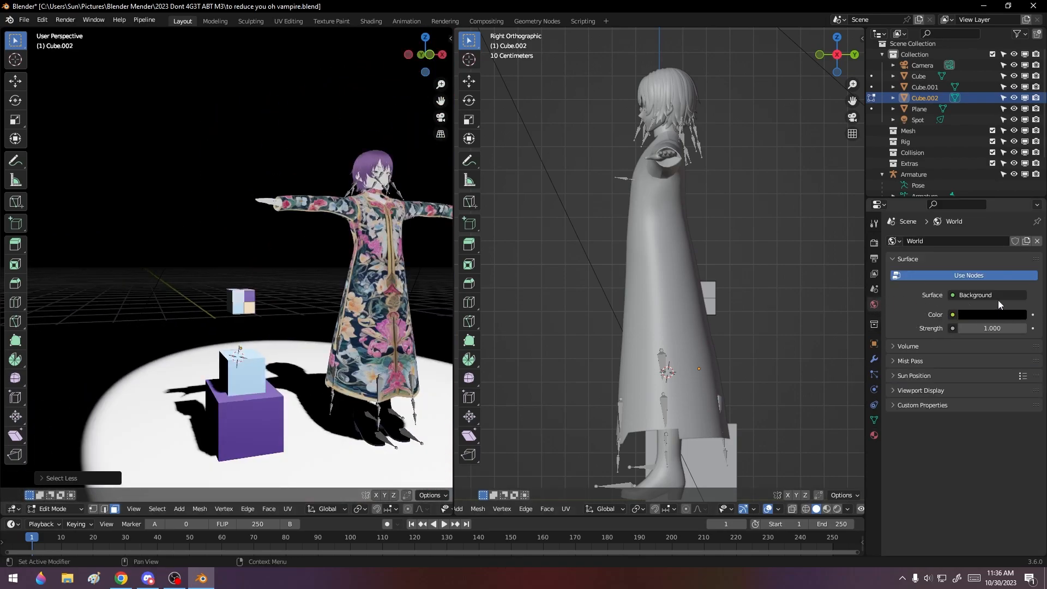
pyautogui.click(985, 314)
pyautogui.moveTo(1013, 191); pyautogui.dragTo(1017, 170)
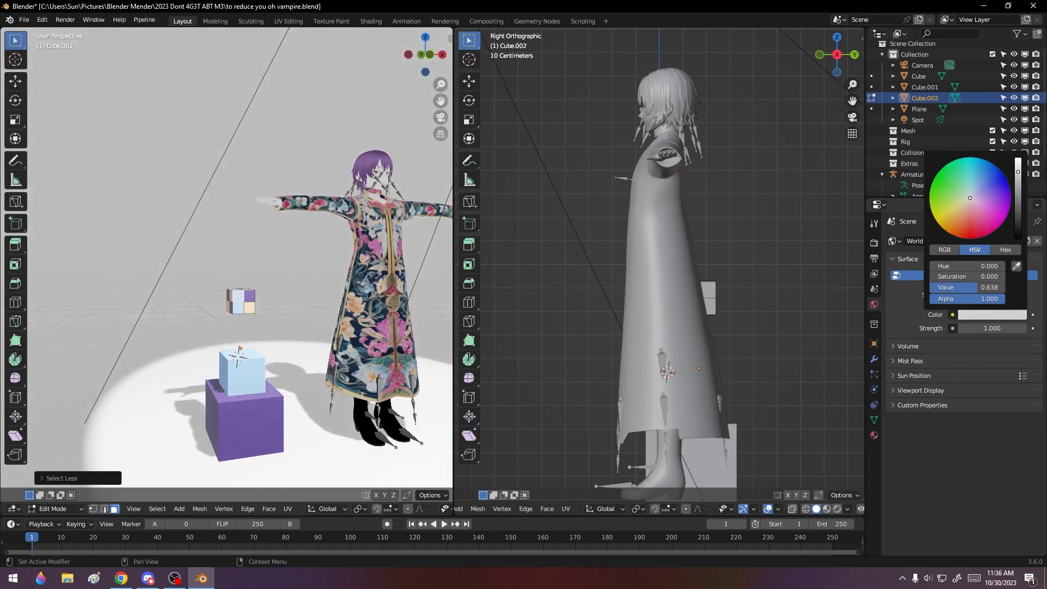
# - Set the world colour to a muted teal with hue 0.500, saturation 0.242 and value 0.274
pyautogui.moveTo(356, 336); pyautogui.dragTo(378, 350, button='middle')
pyautogui.click(995, 313)
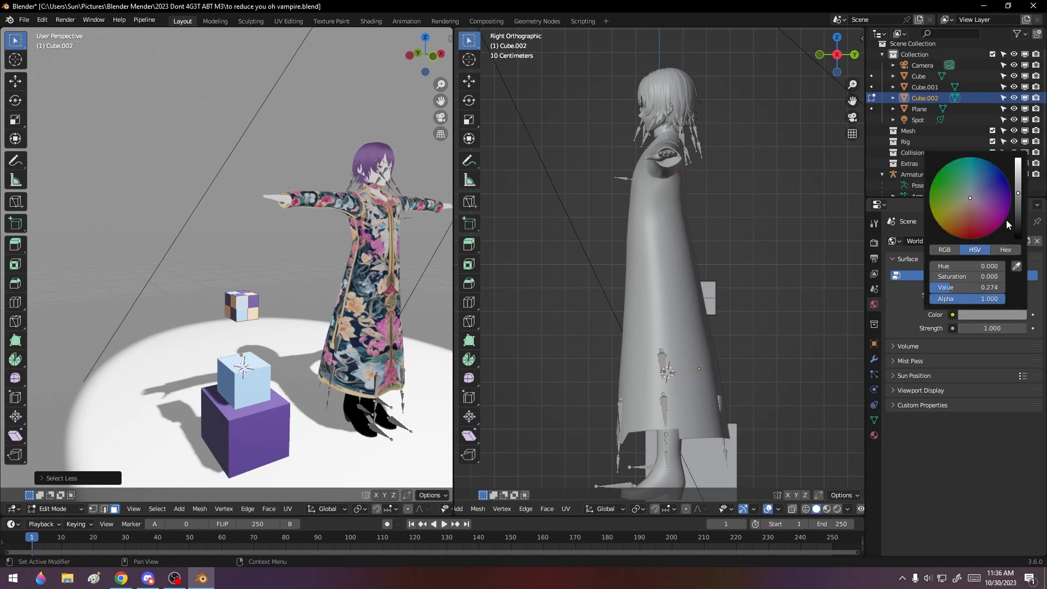
pyautogui.click(969, 193)
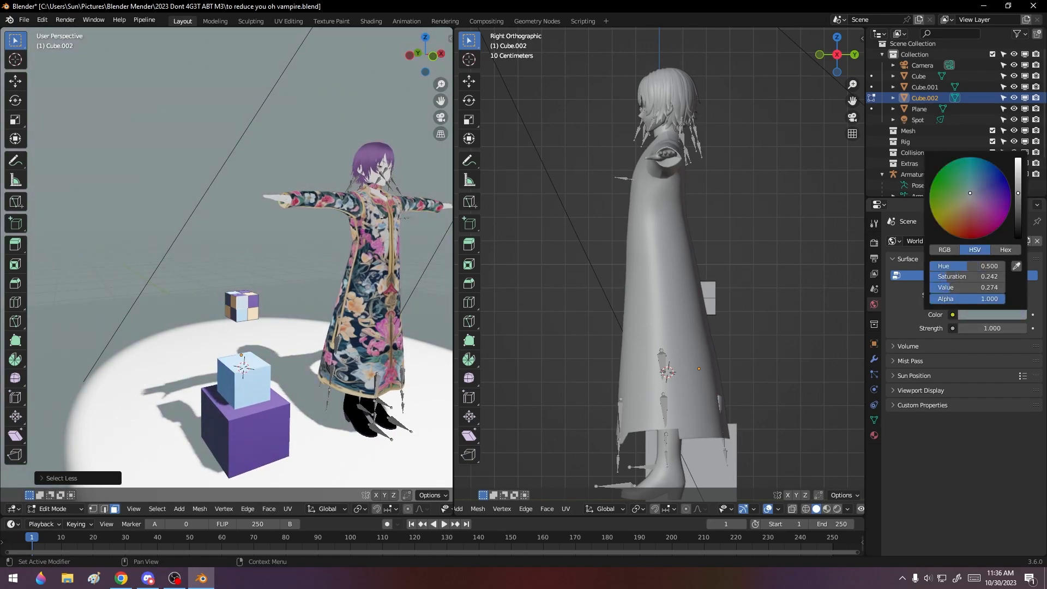
pyautogui.moveTo(349, 333); pyautogui.dragTo(282, 329, button='middle')
pyautogui.keyDown('shift'); pyautogui.moveTo(298, 322); pyautogui.dragTo(335, 310, button='middle'); pyautogui.keyUp('shift')
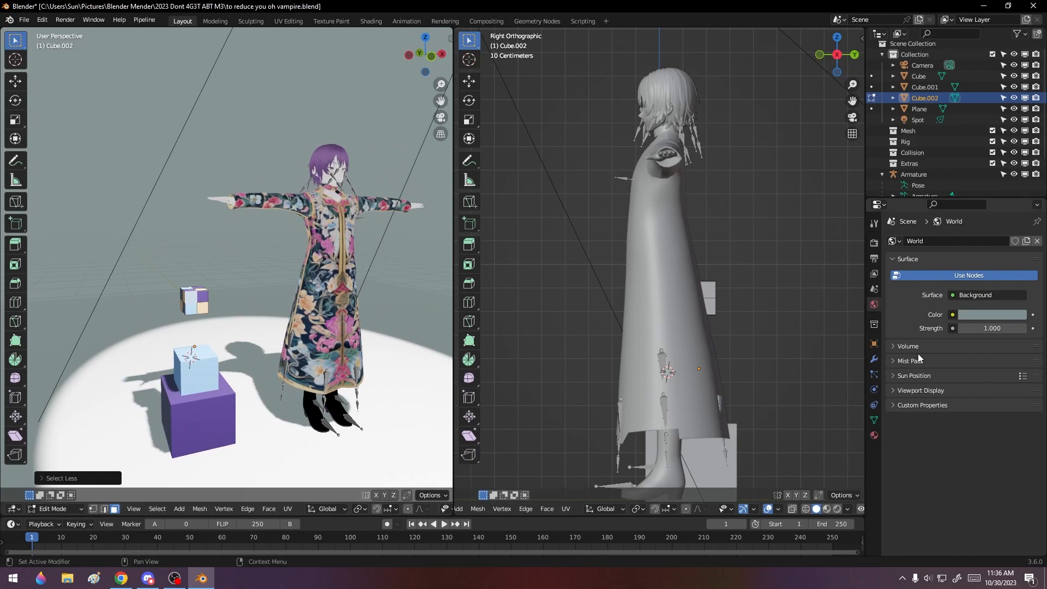
# - Change the world colour to a dark purple with hue 0.733, saturation 0.593 and value 0.107
pyautogui.click(972, 314)
pyautogui.moveTo(976, 200); pyautogui.dragTo(984, 195)
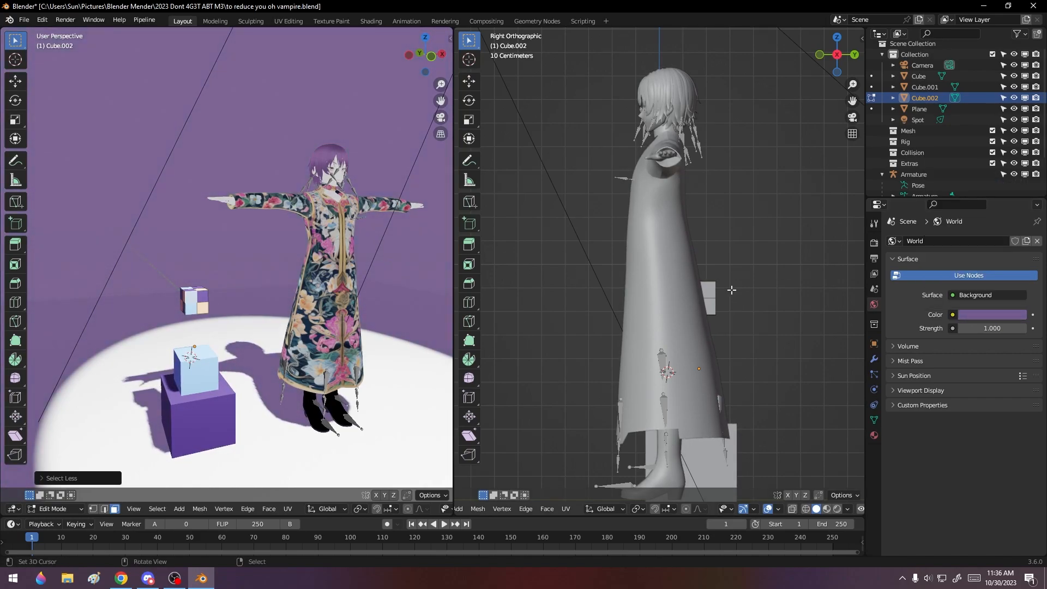
pyautogui.click(971, 316)
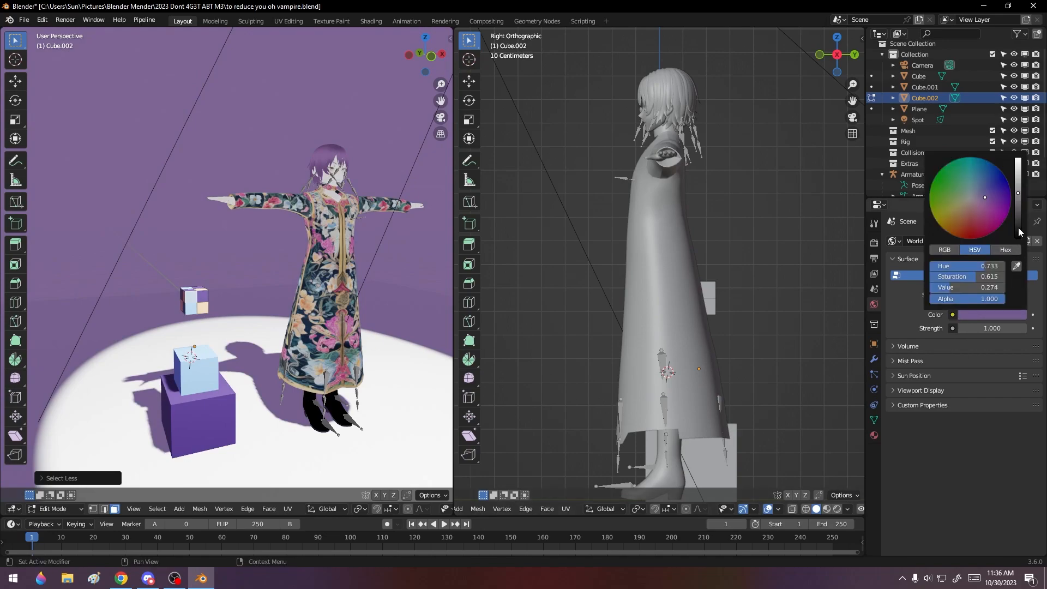
pyautogui.moveTo(1018, 206); pyautogui.dragTo(1017, 216)
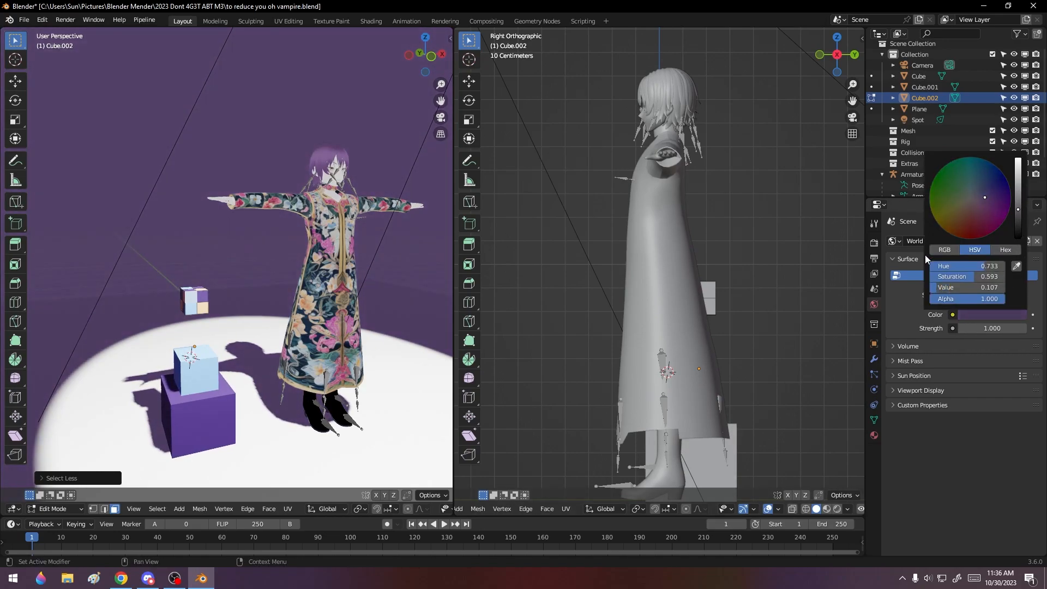
# - Return the small cube to Object Mode and deselect everything in the scene, bringing the character into closer view
pyautogui.click(55, 508)
pyautogui.click(65, 495)
pyautogui.moveTo(217, 418); pyautogui.dragTo(285, 382, button='middle')
pyautogui.press('a')
pyautogui.hotkey('alt', 'a')
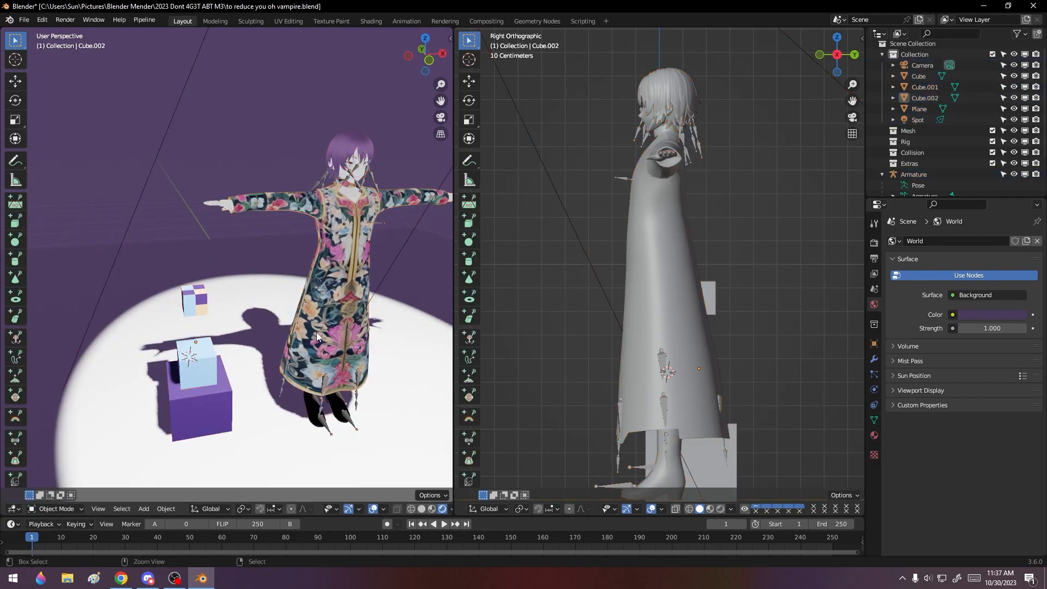
pyautogui.keyDown('ctrl'); pyautogui.scroll(4, 316, 332); pyautogui.keyUp('ctrl')
pyautogui.scroll(5, 241, 228)
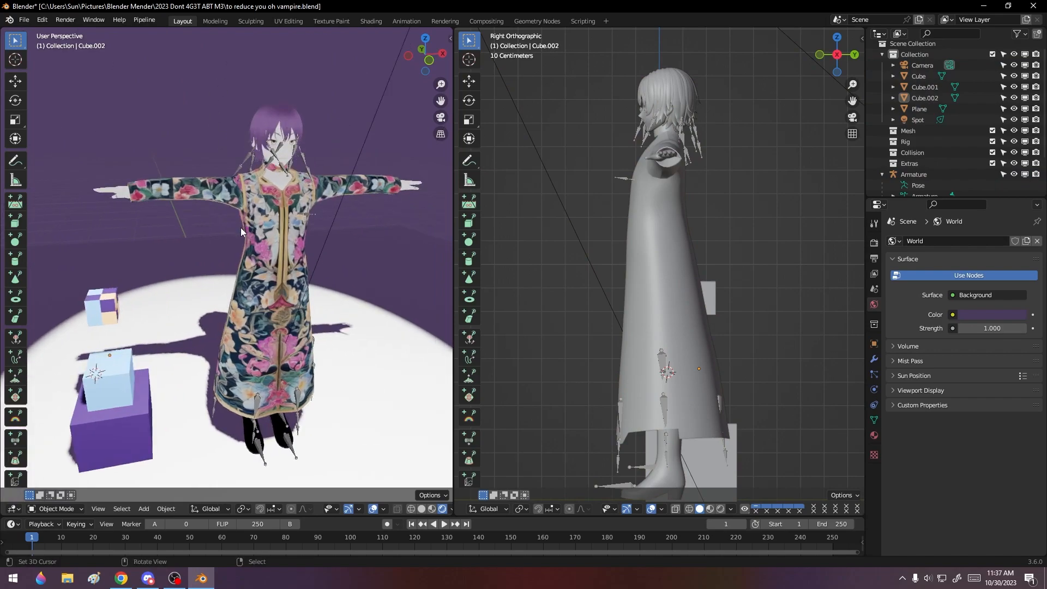
# - Save the current scene to its existing file
pyautogui.scroll(-6, 249, 237)
pyautogui.moveTo(254, 266); pyautogui.dragTo(262, 288, button='middle')
pyautogui.click(21, 19)
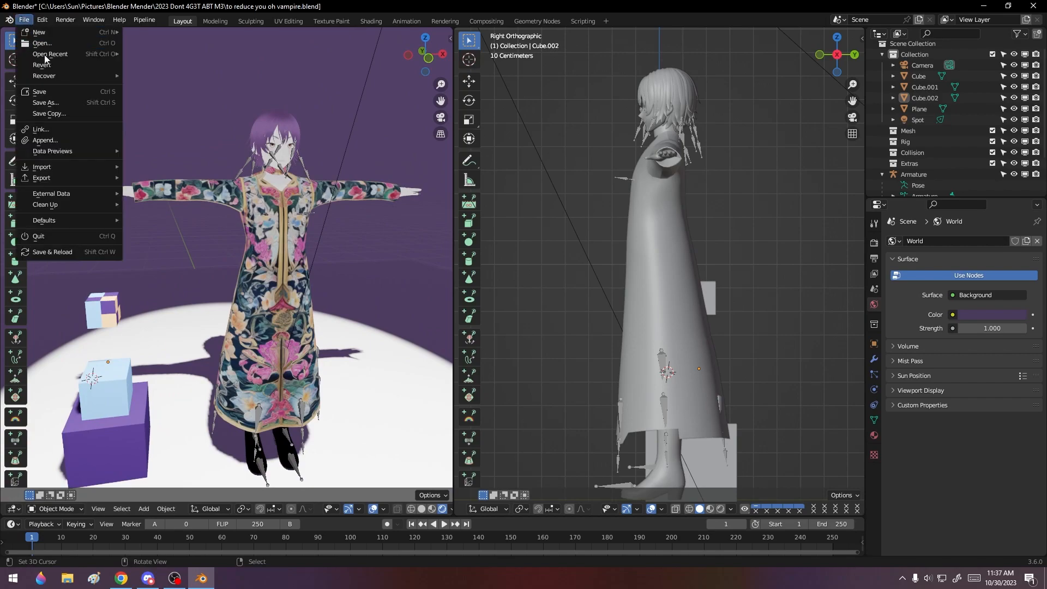
pyautogui.click(47, 93)
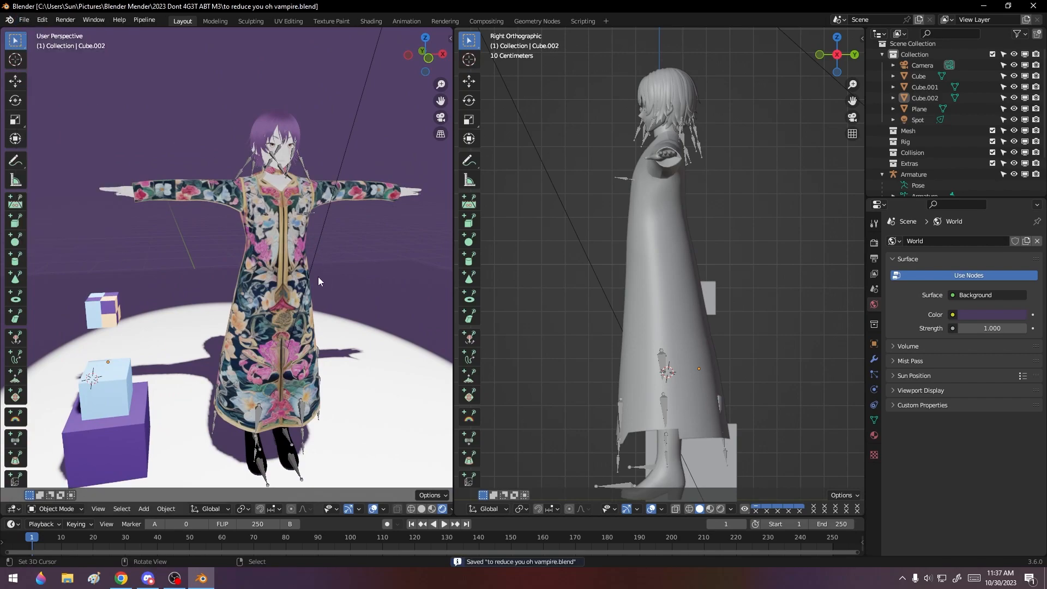
# - Select the character's Body mesh and, in the Shading workspace, set its skin material's BASE COLOR image alpha to Premultiplied
pyautogui.moveTo(276, 289); pyautogui.dragTo(106, 286, button='middle')
pyautogui.click(245, 331)
pyautogui.scroll(2, 361, 369)
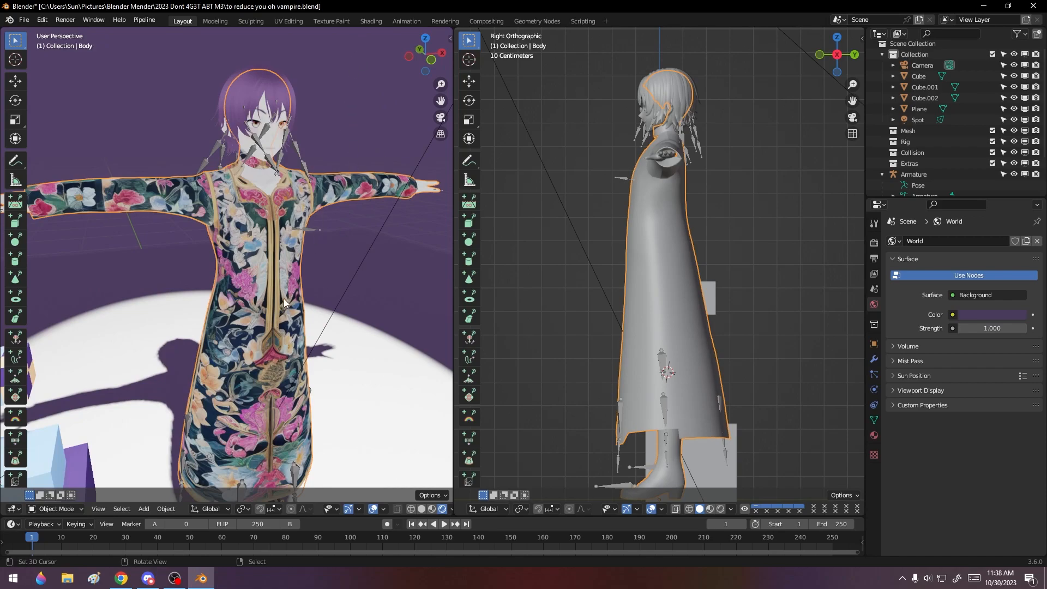
pyautogui.click(368, 23)
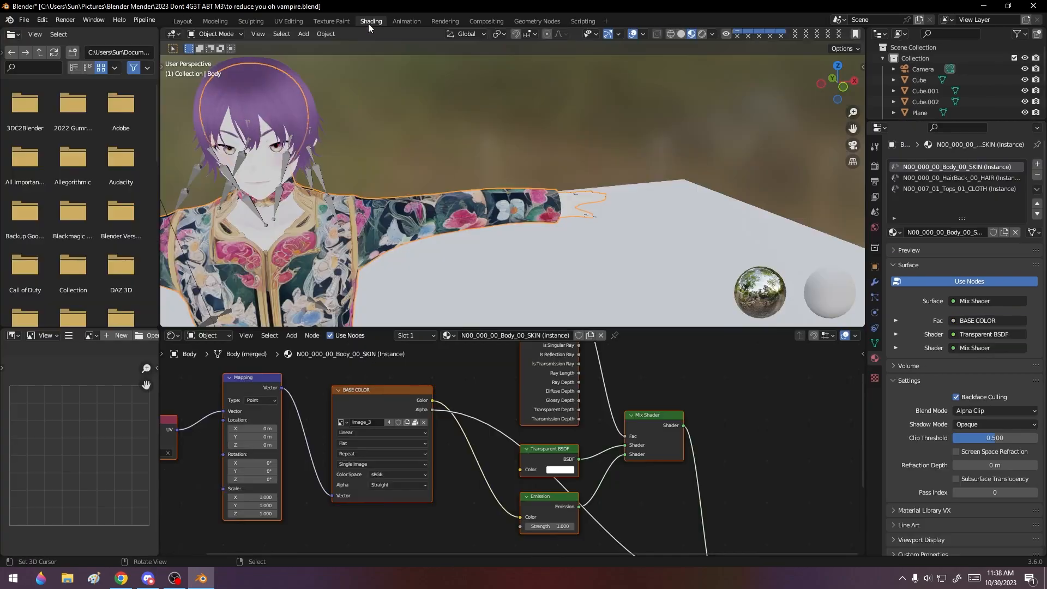
pyautogui.click(394, 485)
pyautogui.click(400, 501)
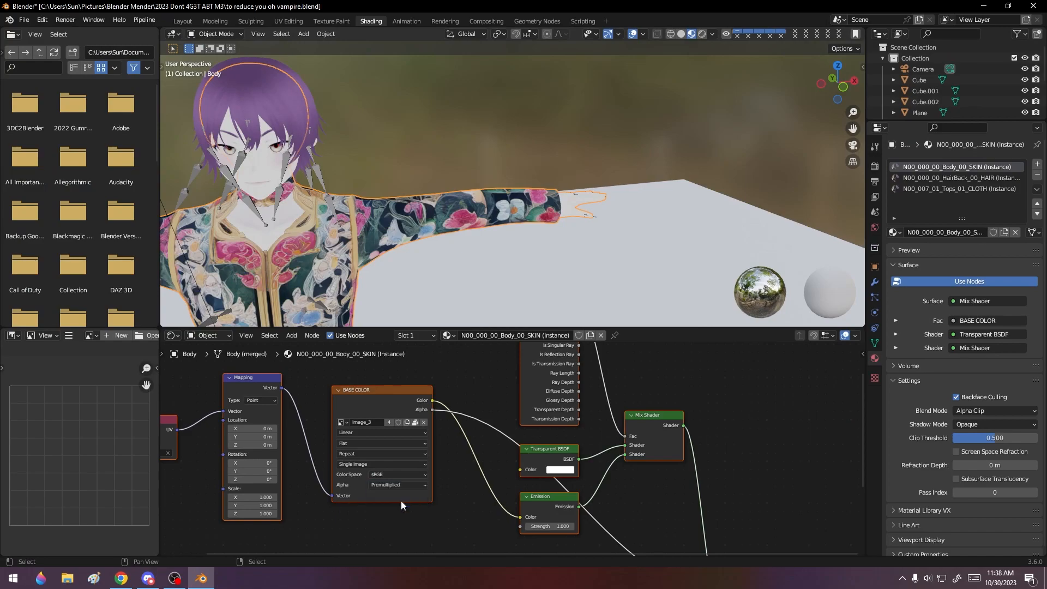
# - Go through the Body's hair, cloth and skin materials and examine their shader node setups
pyautogui.click(951, 178)
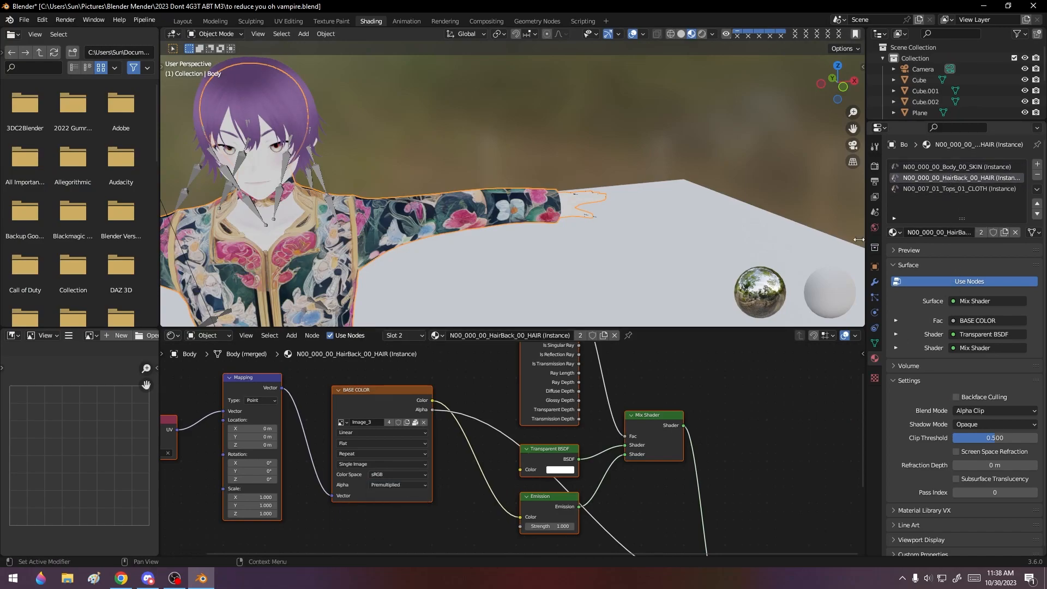
pyautogui.click(979, 188)
pyautogui.click(964, 166)
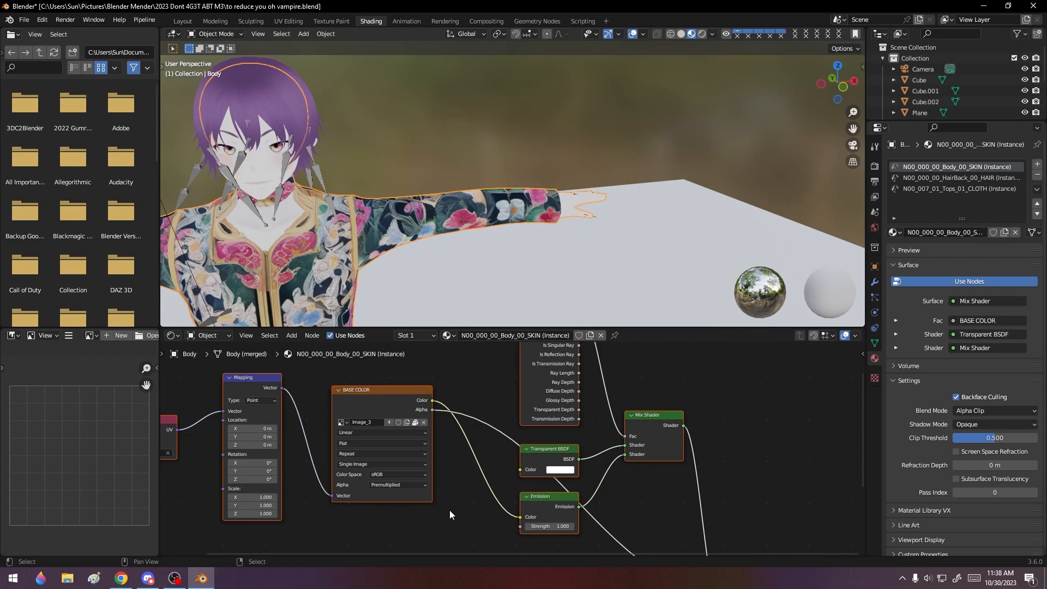
pyautogui.moveTo(460, 493); pyautogui.dragTo(489, 506, button='middle')
pyautogui.moveTo(323, 269); pyautogui.dragTo(322, 247, button='middle')
pyautogui.scroll(-4, 322, 248)
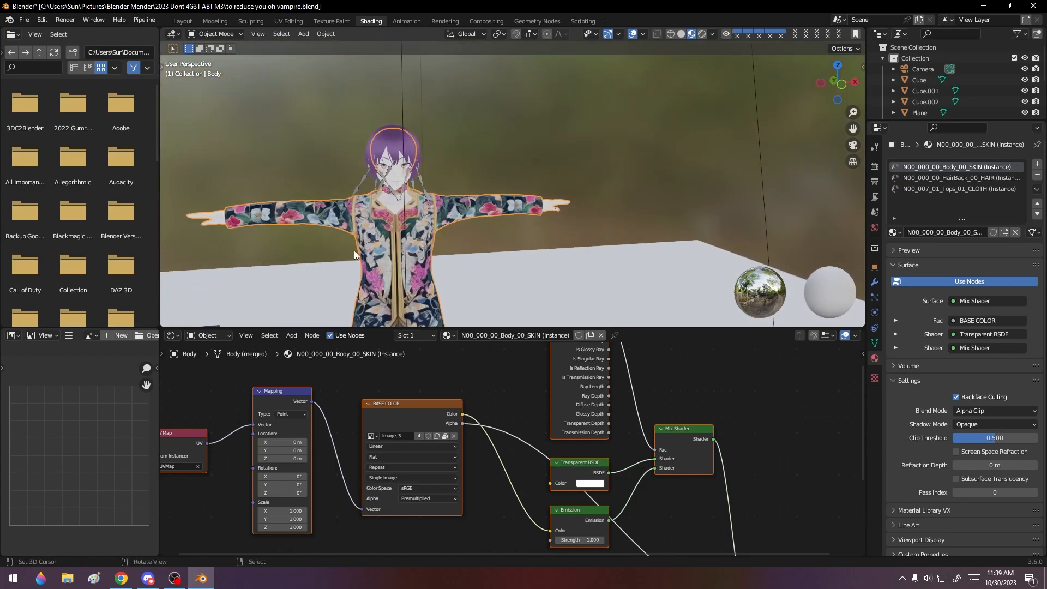
pyautogui.moveTo(456, 380); pyautogui.dragTo(563, 382, button='middle')
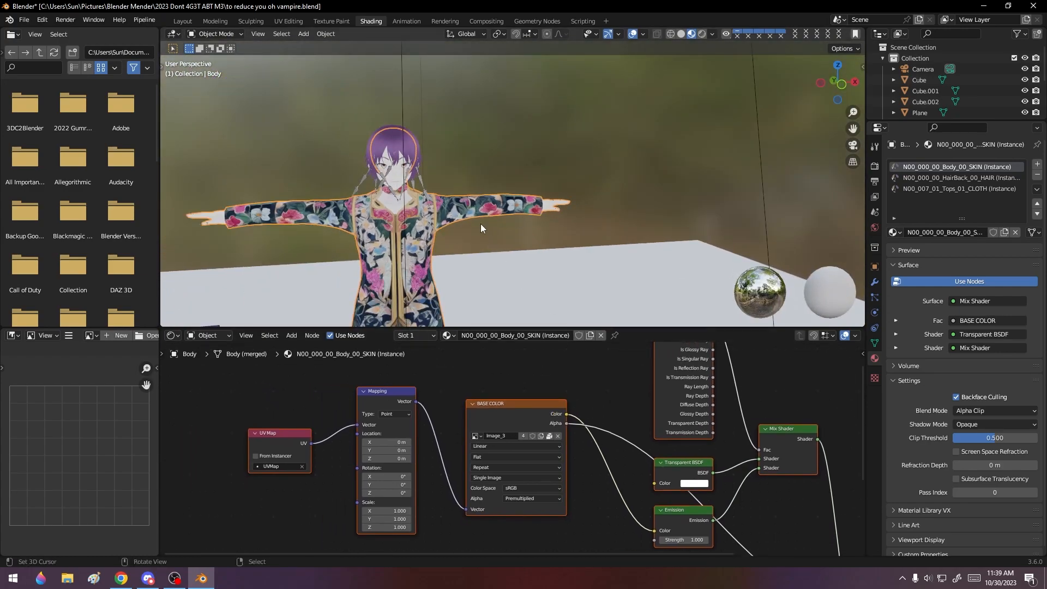
pyautogui.scroll(3, 475, 241)
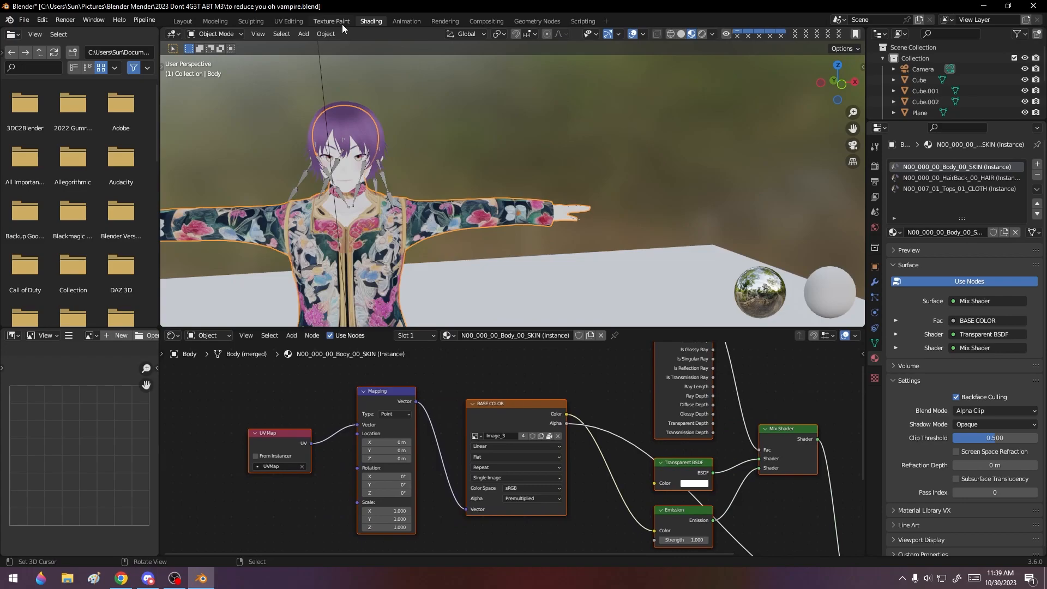
# - Compare how the Texture Paint and UV Editing workspaces present the Body's UV layout over Image_3
pyautogui.click(341, 24)
pyautogui.scroll(-3, 313, 257)
pyautogui.scroll(-2, 208, 307)
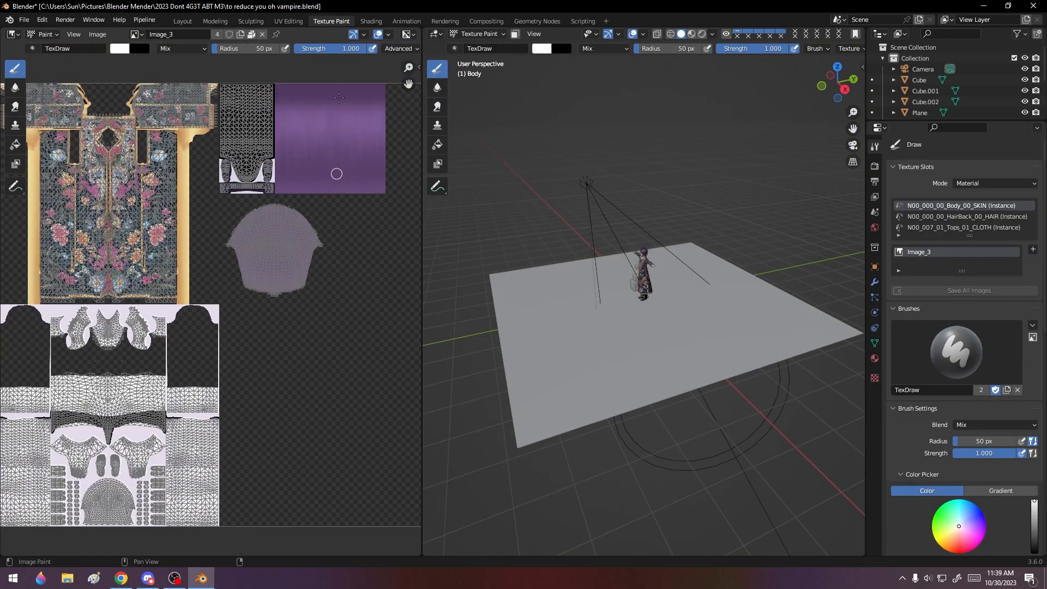
pyautogui.click(296, 22)
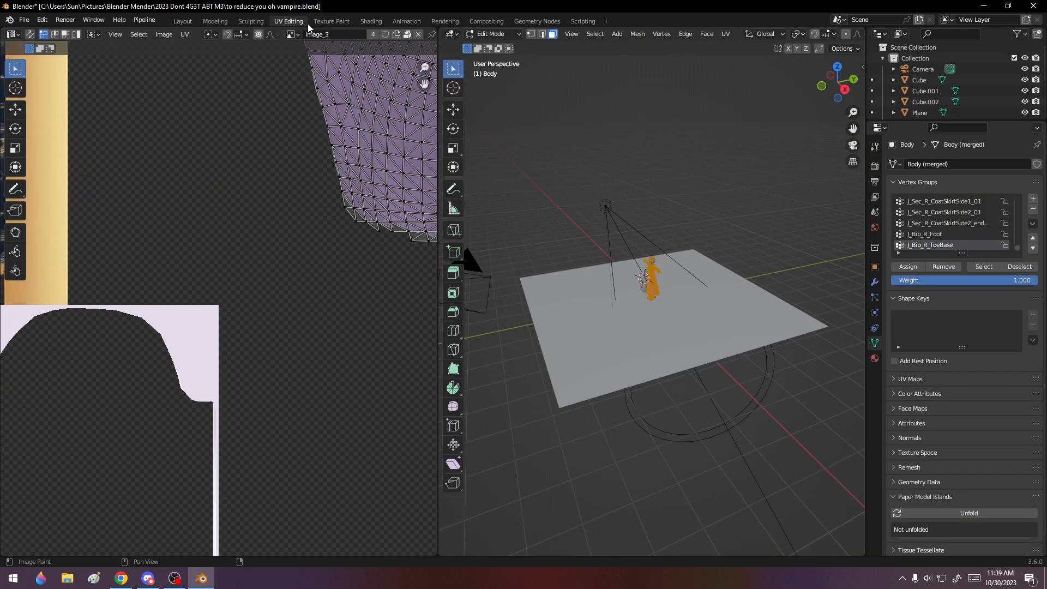
pyautogui.scroll(-4, 267, 292)
pyautogui.scroll(3, 266, 292)
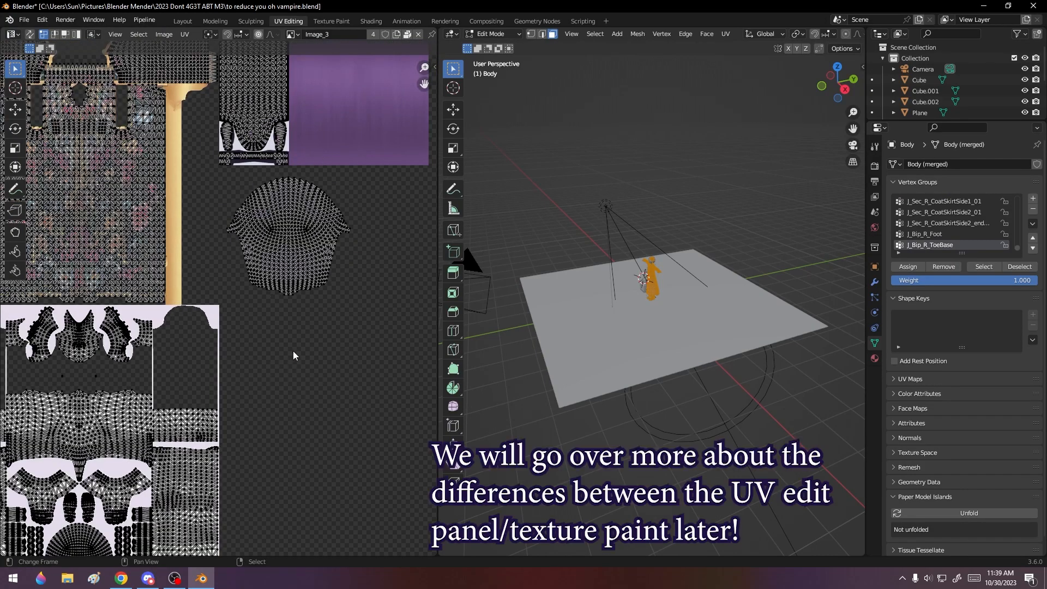
pyautogui.click(332, 22)
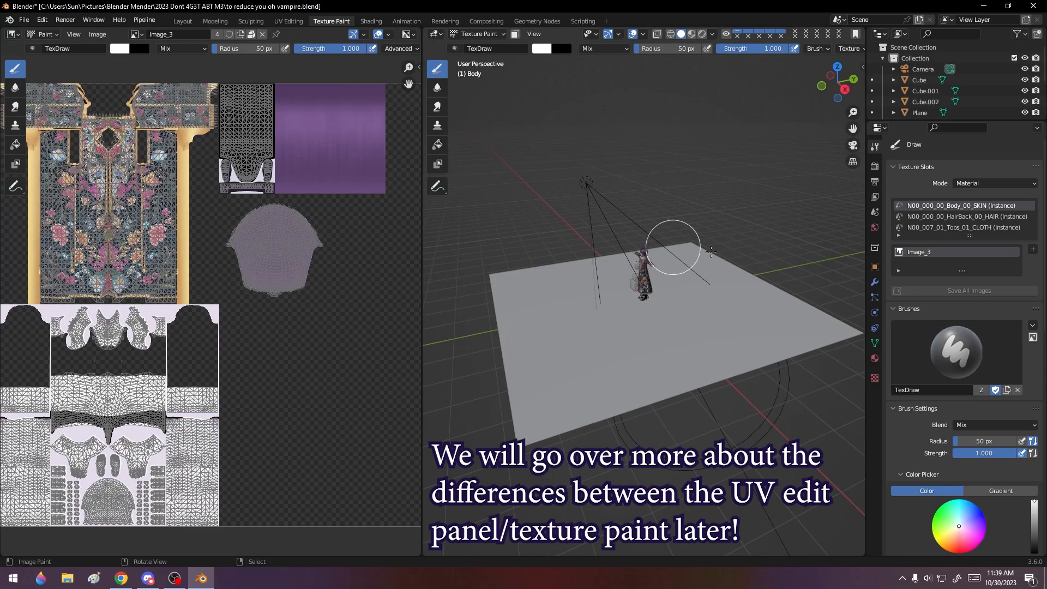
pyautogui.moveTo(306, 390); pyautogui.dragTo(337, 402, button='middle')
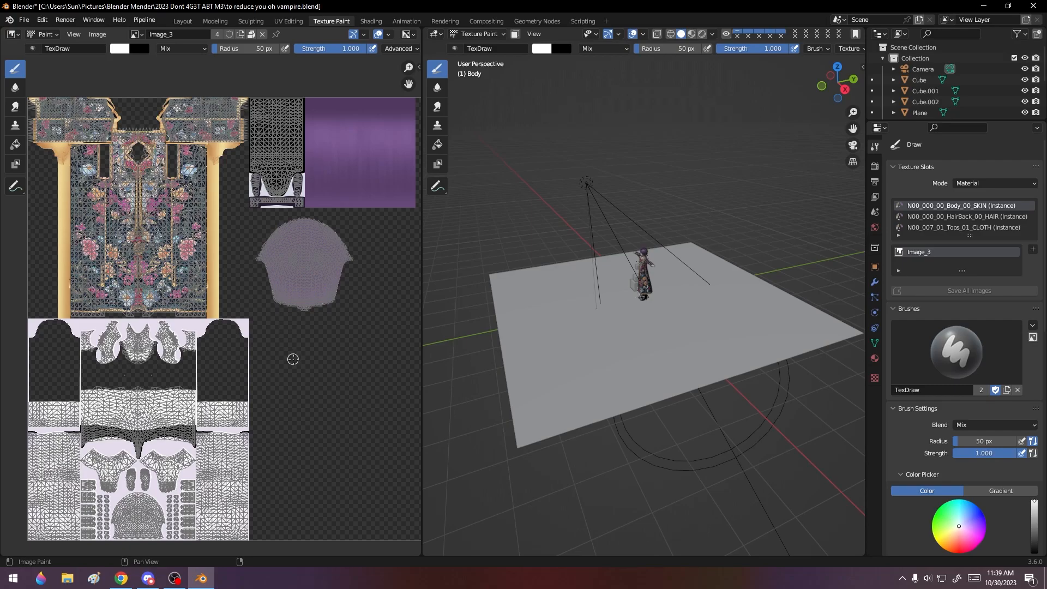
pyautogui.moveTo(320, 455); pyautogui.dragTo(297, 447, button='middle')
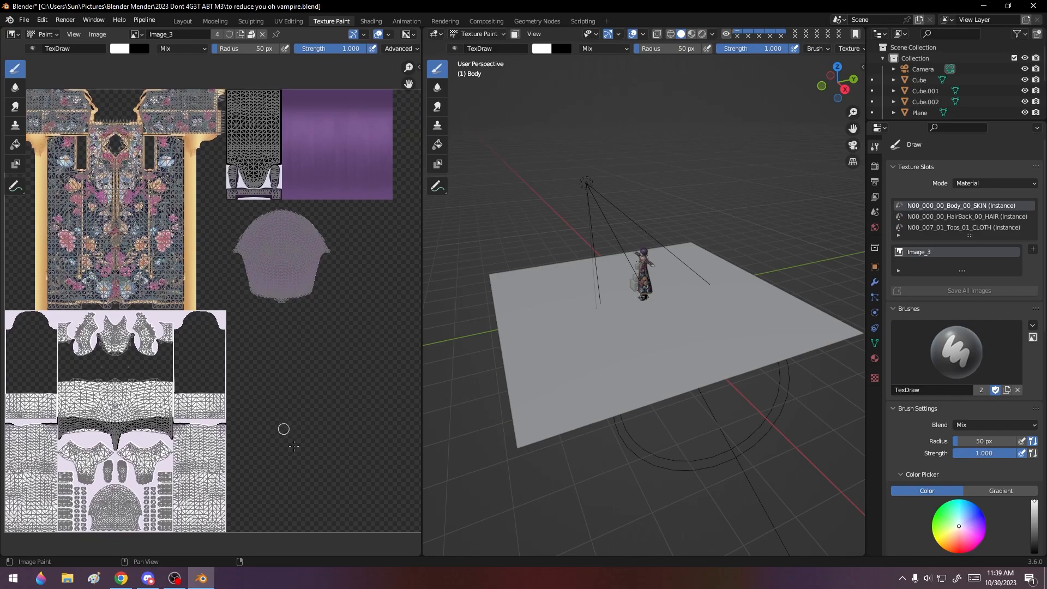
# - Make the HairBack hair material the active texture slot and look through the list of loaded images
pyautogui.click(988, 218)
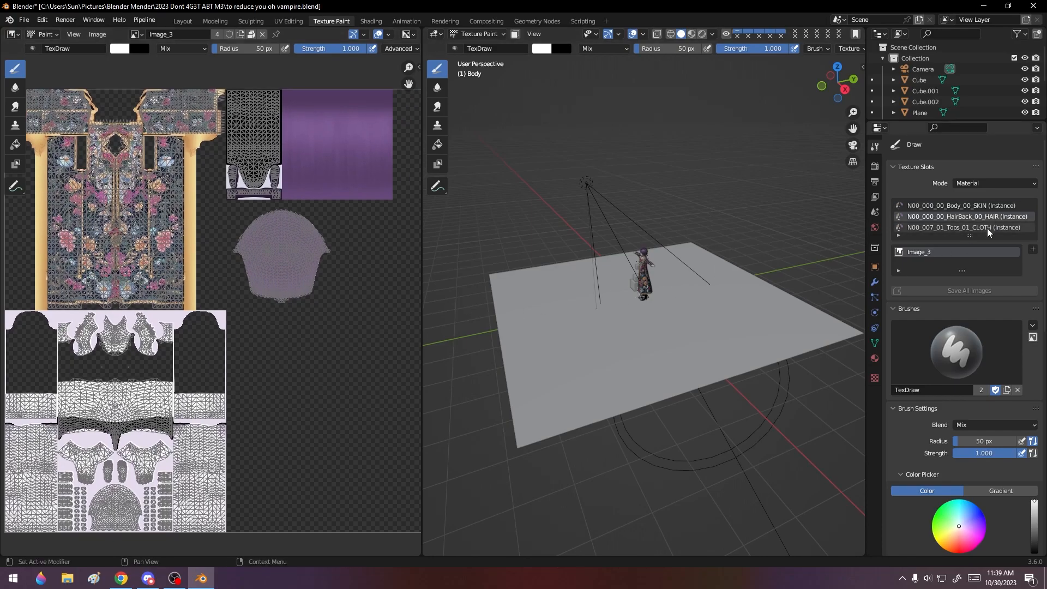
pyautogui.doubleClick(974, 217)
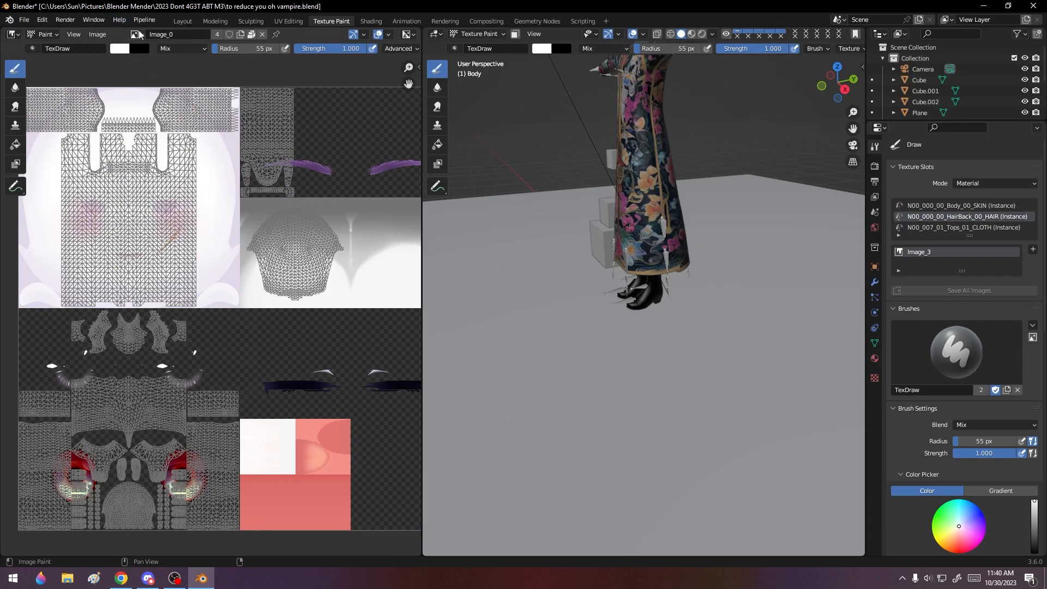
pyautogui.click(136, 34)
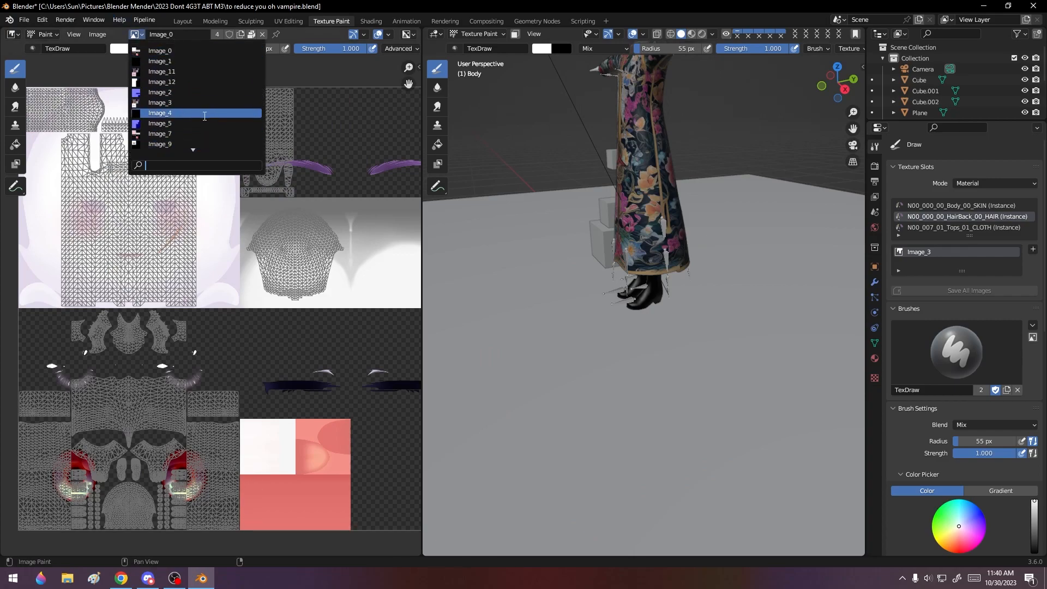
pyautogui.click(312, 316)
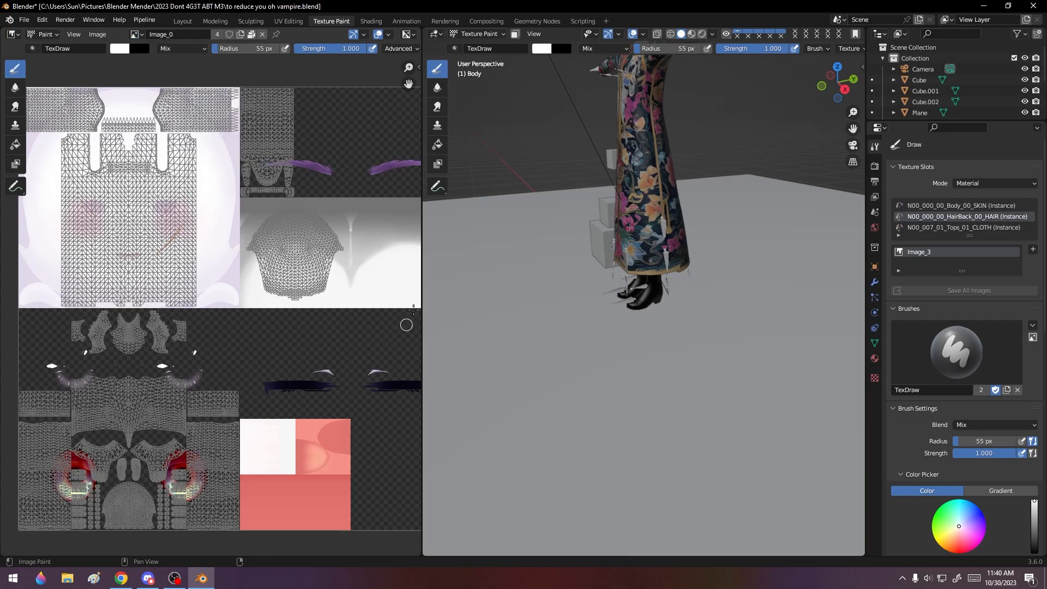
# - Return to the Layout workspace, put the Body mesh into Edit Mode and deselect all its faces
pyautogui.click(289, 21)
pyautogui.click(183, 22)
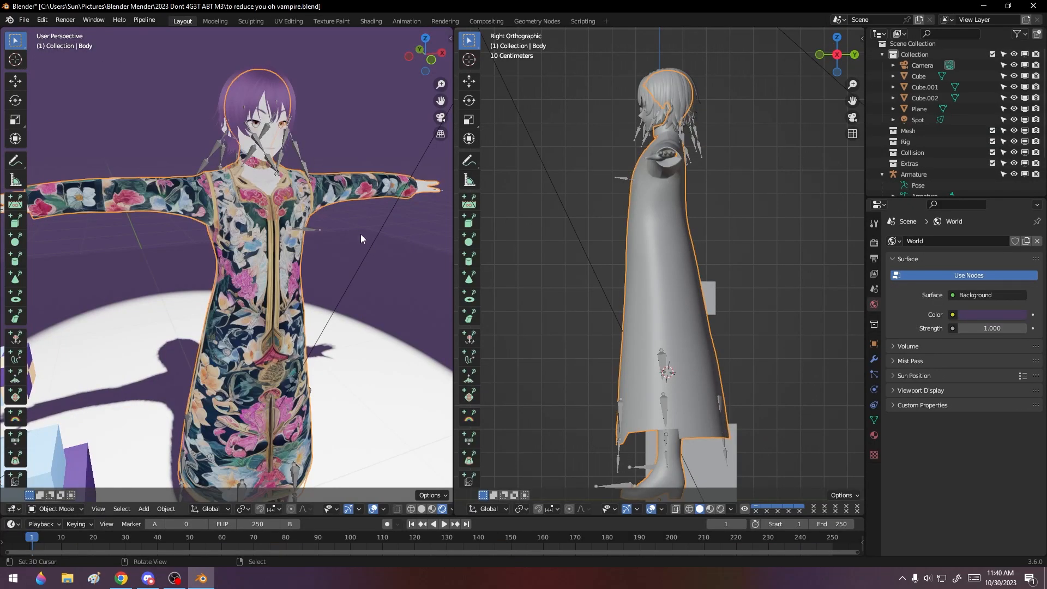
pyautogui.moveTo(348, 296)
pyautogui.mouseDown(button='middle')
pyautogui.moveTo(293, 296)
pyautogui.moveTo(339, 288)
pyautogui.mouseUp(button='middle')
pyautogui.moveTo(194, 266); pyautogui.dragTo(173, 273, button='middle')
pyautogui.click(77, 512)
pyautogui.click(73, 487)
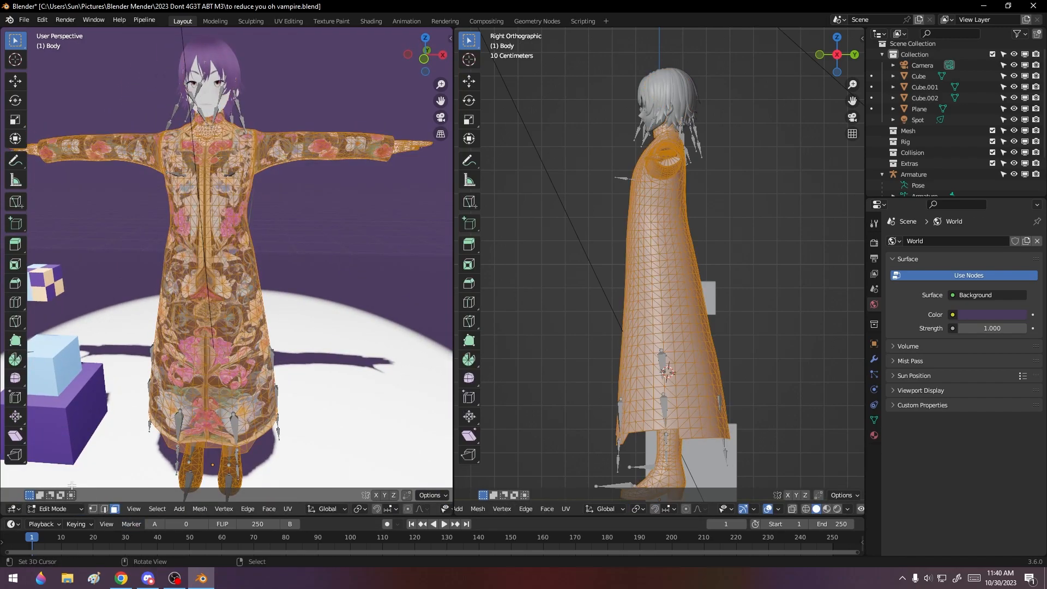
pyautogui.click(240, 370)
pyautogui.moveTo(219, 338); pyautogui.dragTo(202, 257, button='middle')
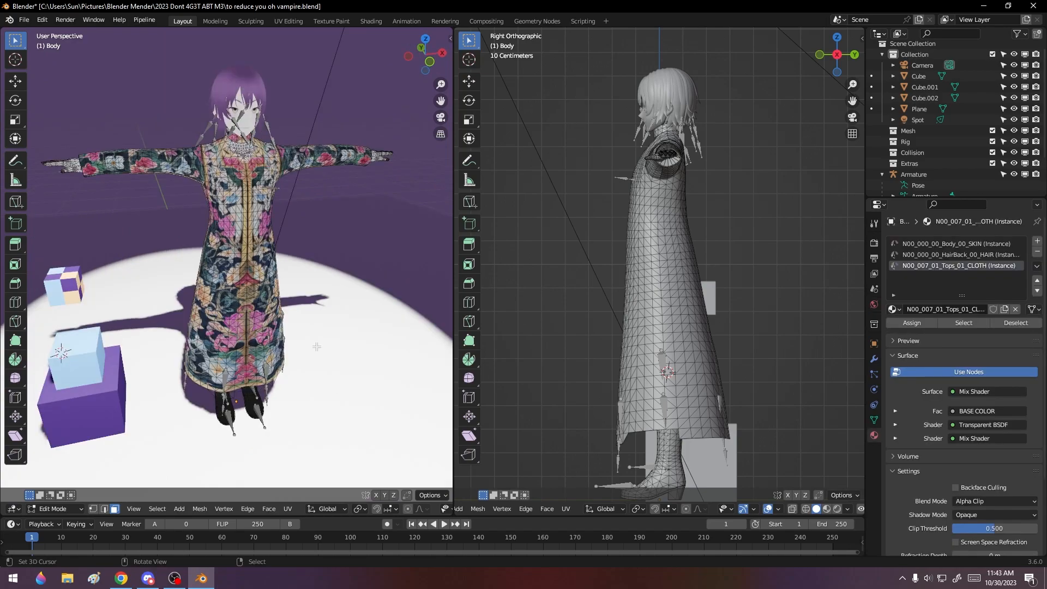
# - Select and hide the faces of the Tops cloth and Body skin materials, and reveal all hidden faces again
pyautogui.click(957, 324)
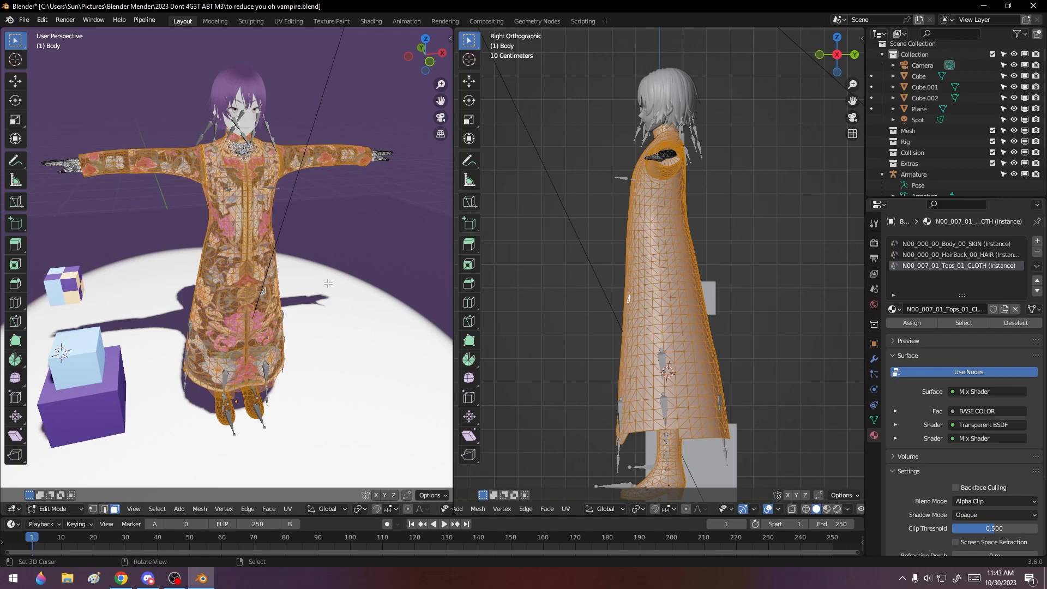
pyautogui.press('h')
pyautogui.click(960, 253)
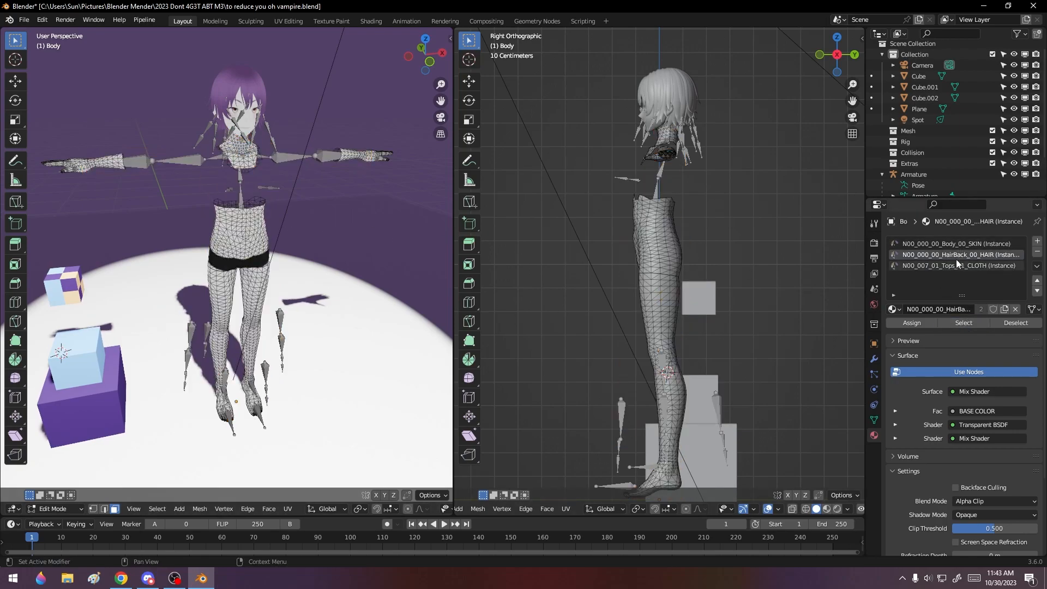
pyautogui.click(937, 244)
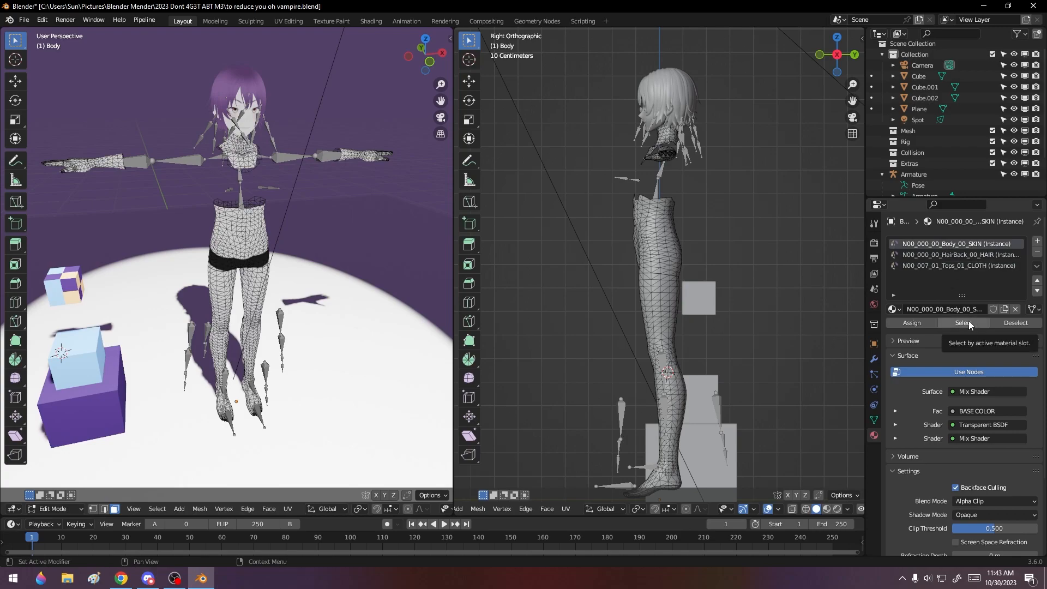
pyautogui.click(969, 323)
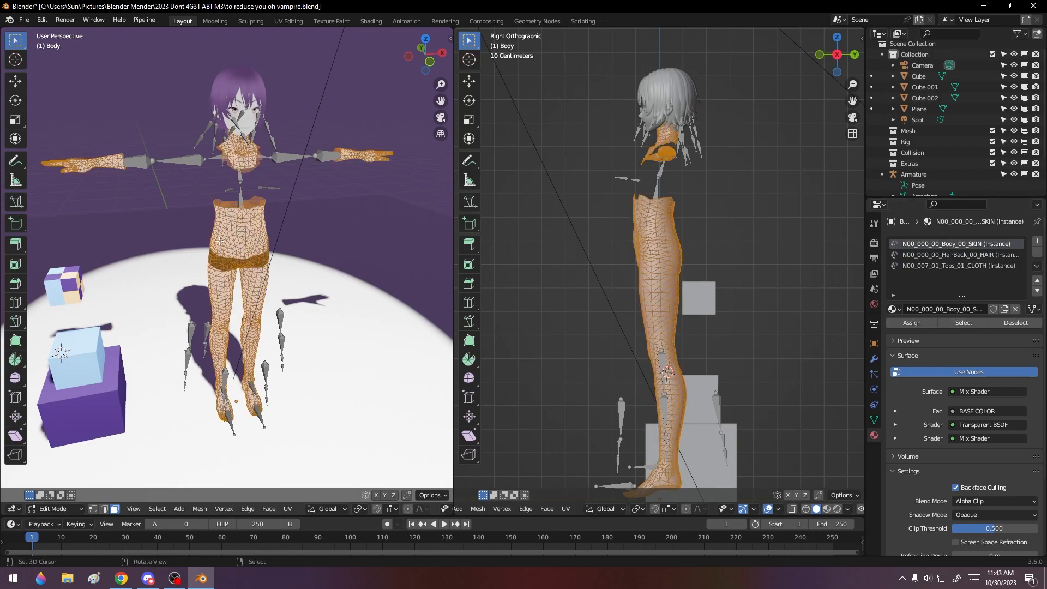
pyautogui.press('h')
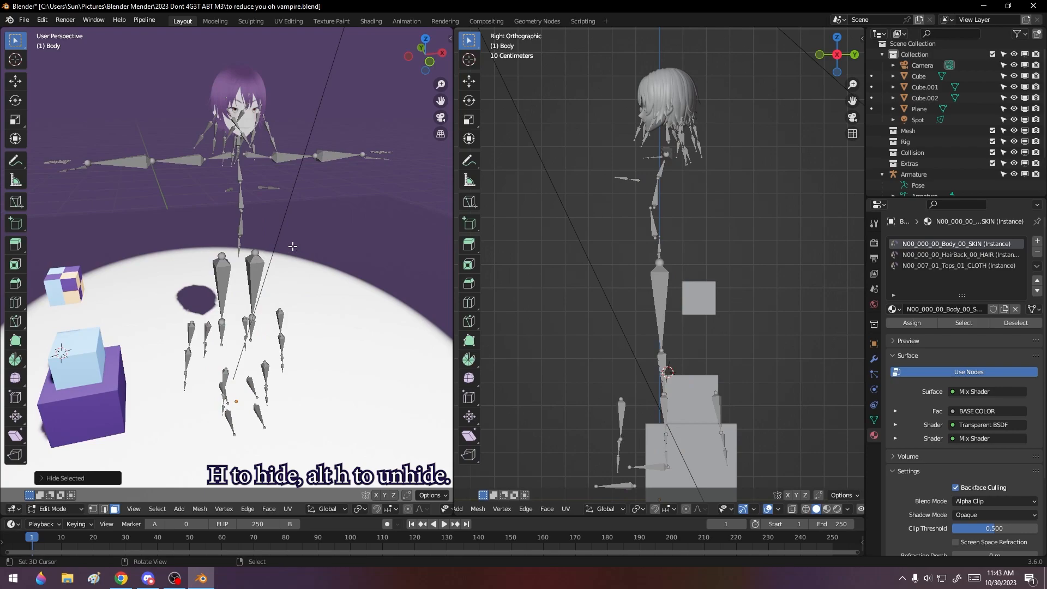
pyautogui.hotkey('alt', 'h')
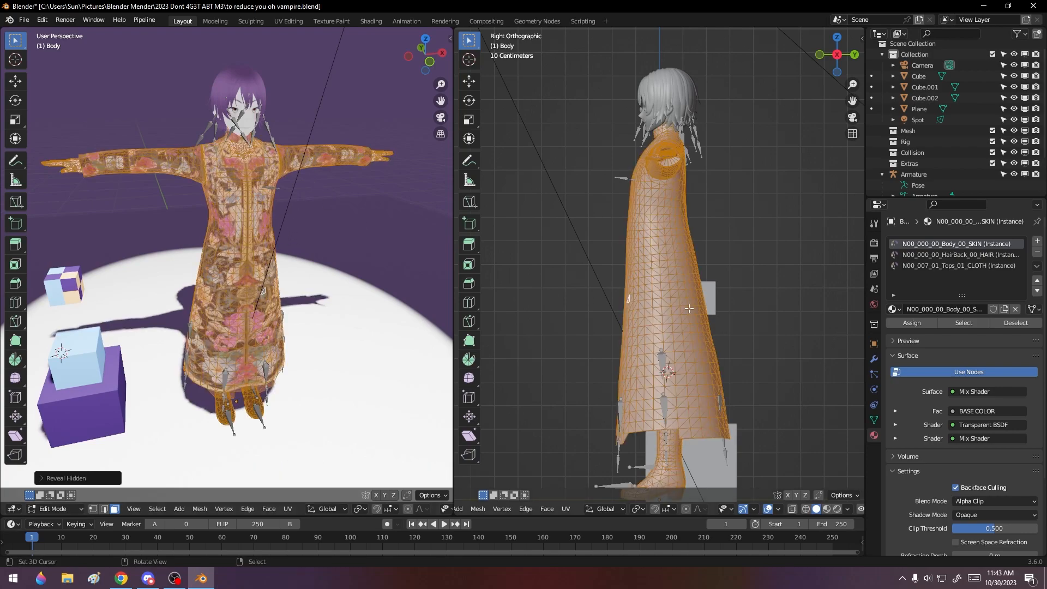
# - Make the Body skin material slot active and examine the mesh's UV layout over Image_3 in the UV Editing workspace
pyautogui.click(960, 266)
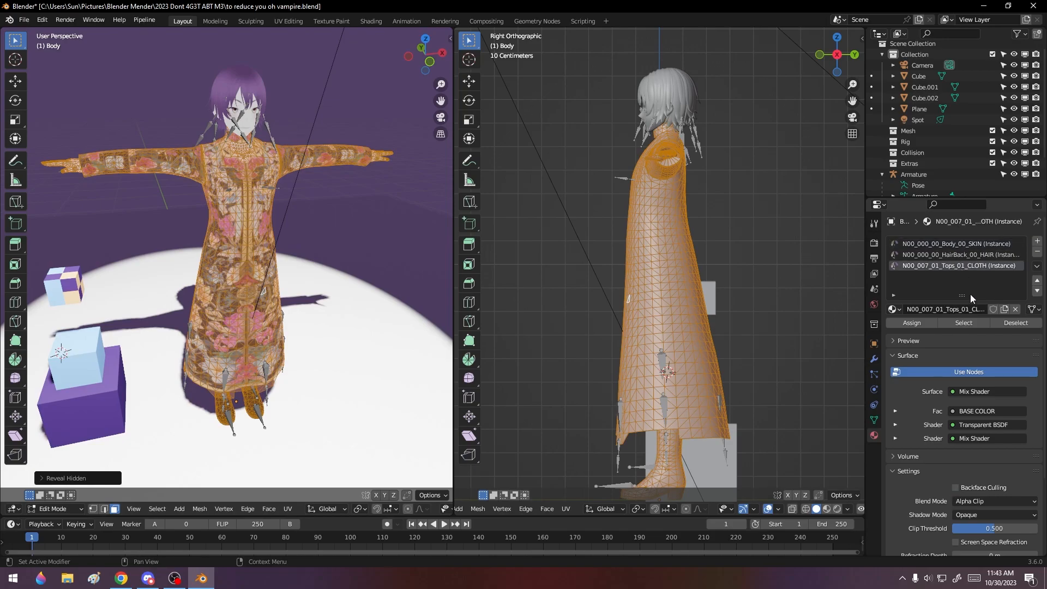
pyautogui.click(952, 246)
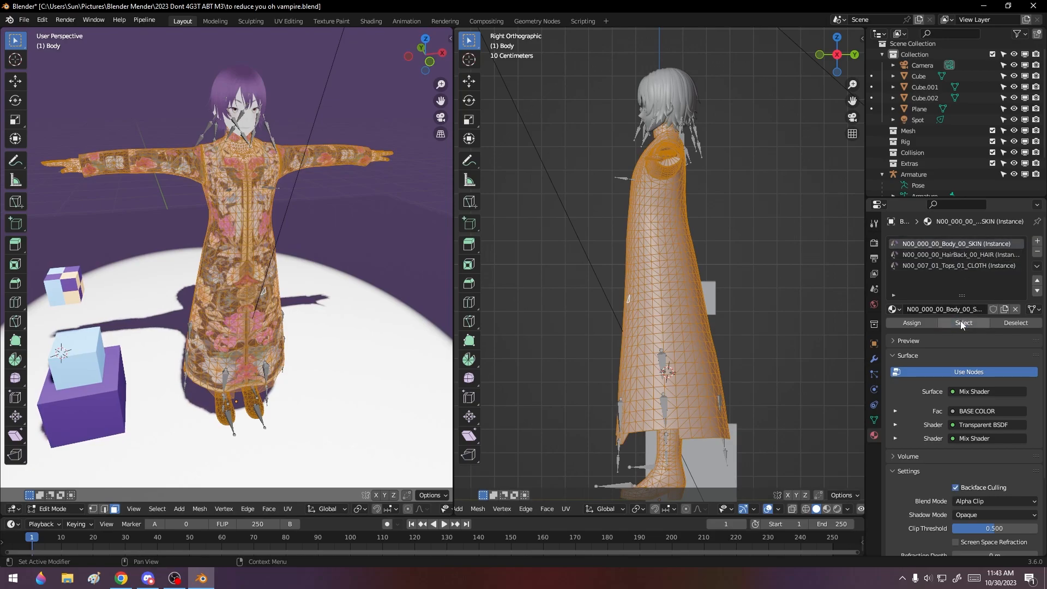
pyautogui.click(287, 21)
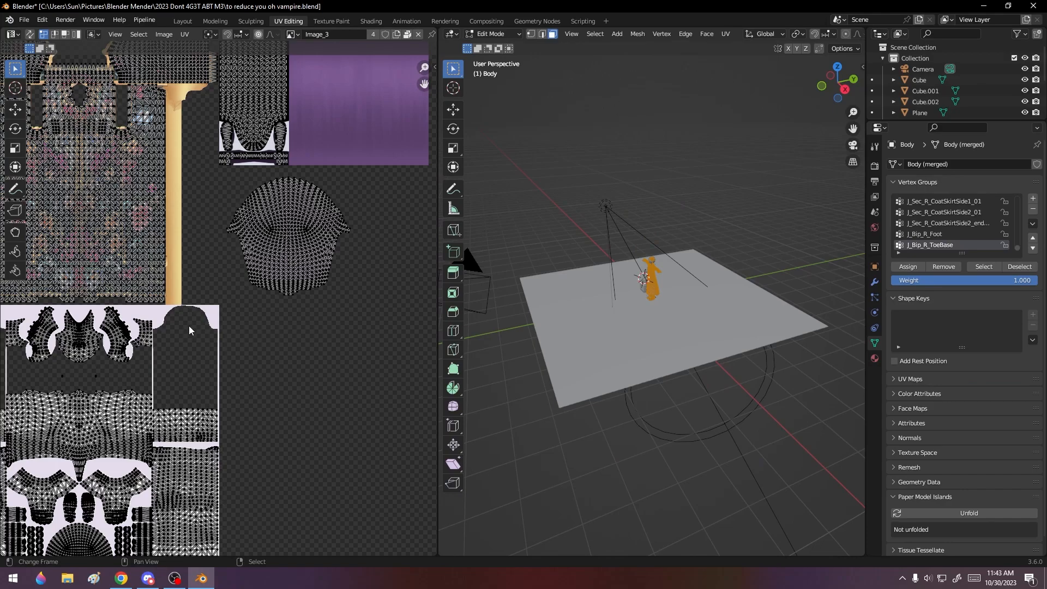
pyautogui.scroll(-2, 188, 325)
pyautogui.scroll(1, 202, 328)
pyautogui.moveTo(315, 296); pyautogui.dragTo(396, 295, button='middle')
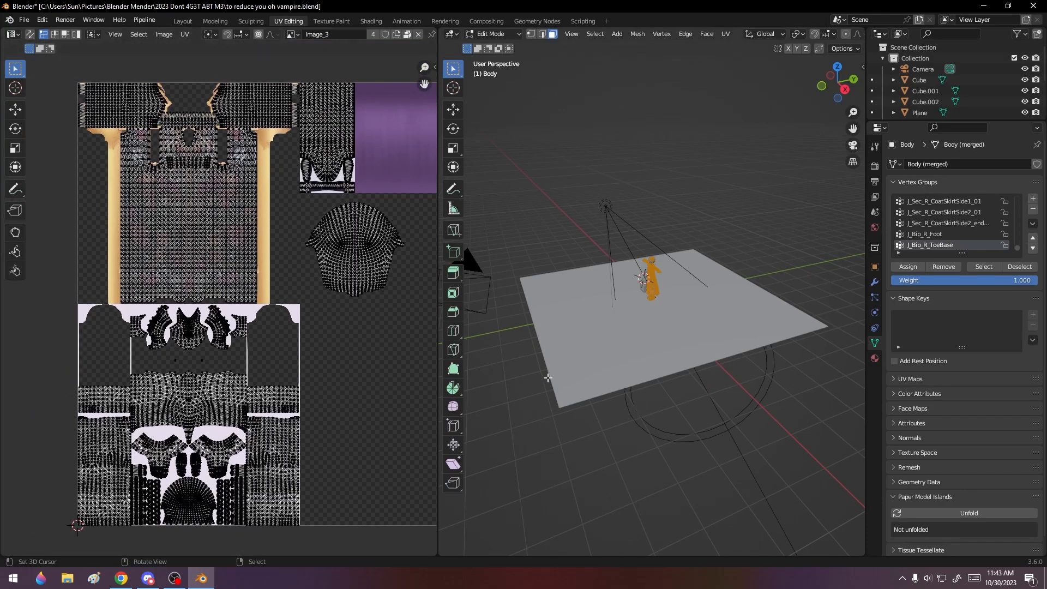
pyautogui.scroll(8, 633, 345)
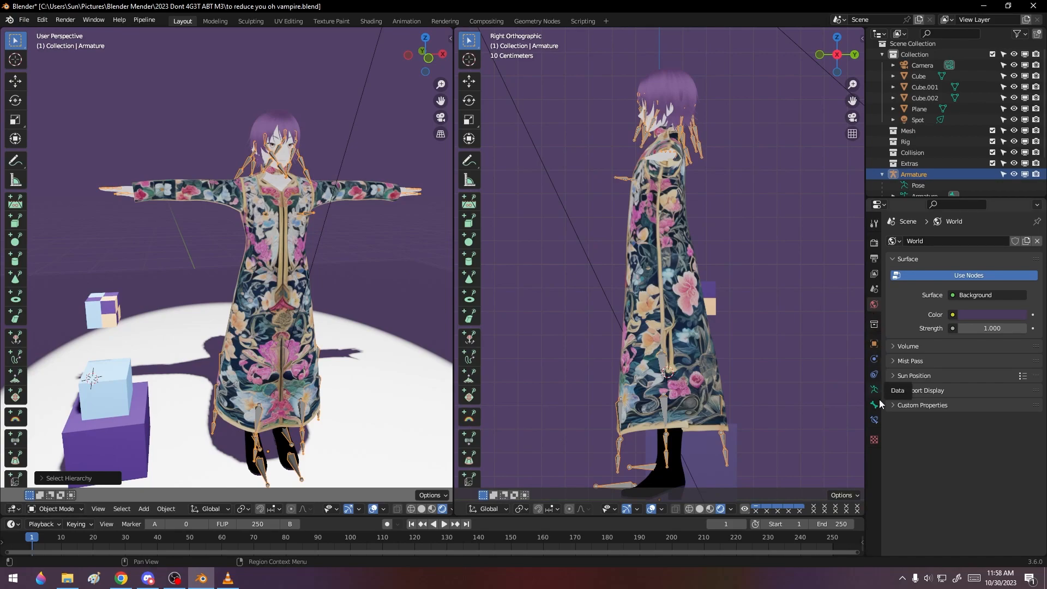
# - Move the Armature together with its Body, Face and Hair meshes into the Mesh collection
pyautogui.click(298, 313)
pyautogui.click(310, 373)
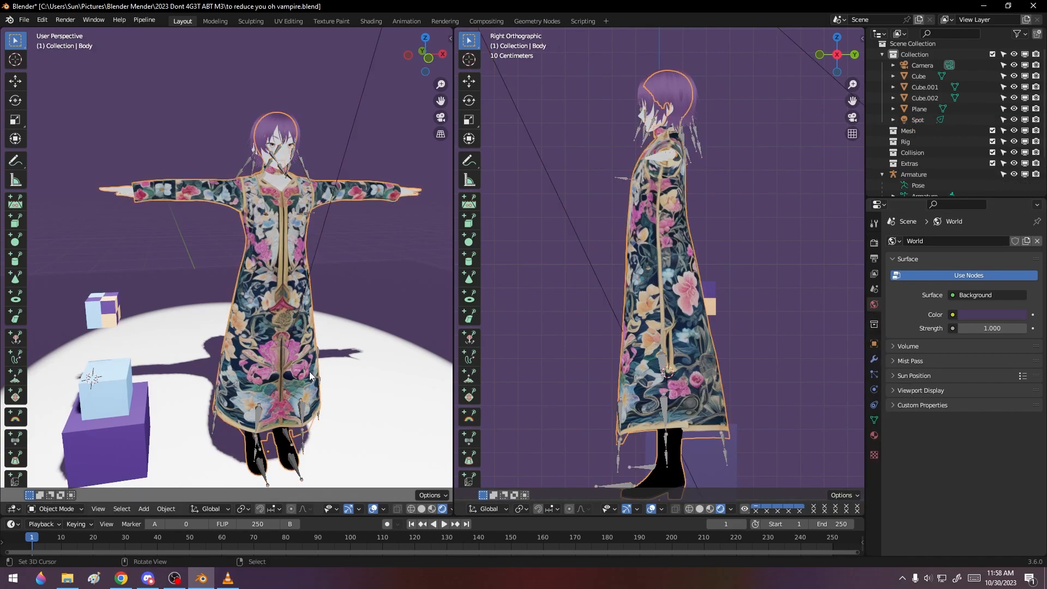
pyautogui.scroll(-2, 933, 158)
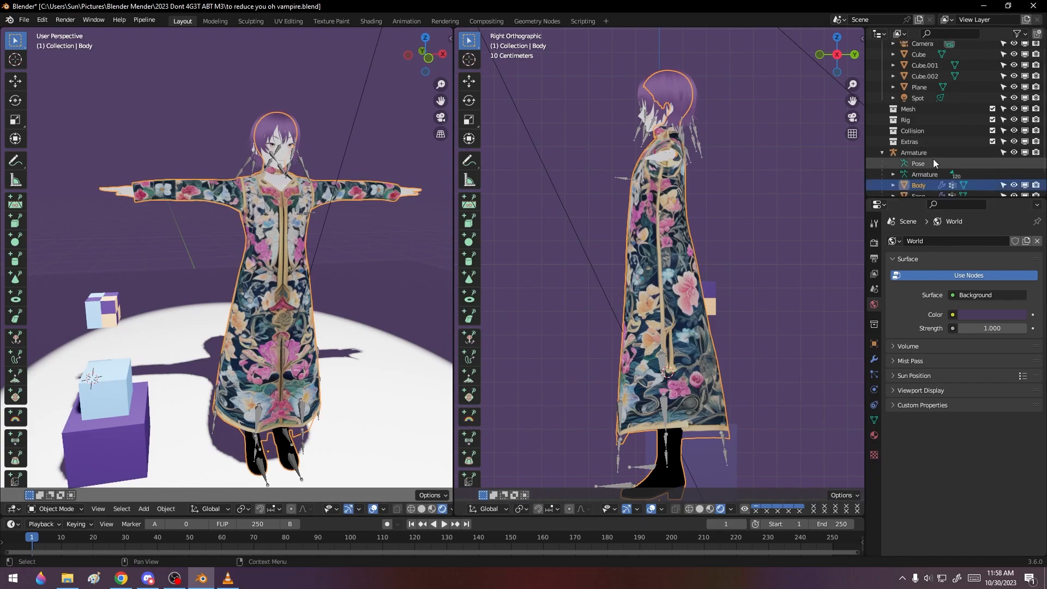
pyautogui.click(919, 130)
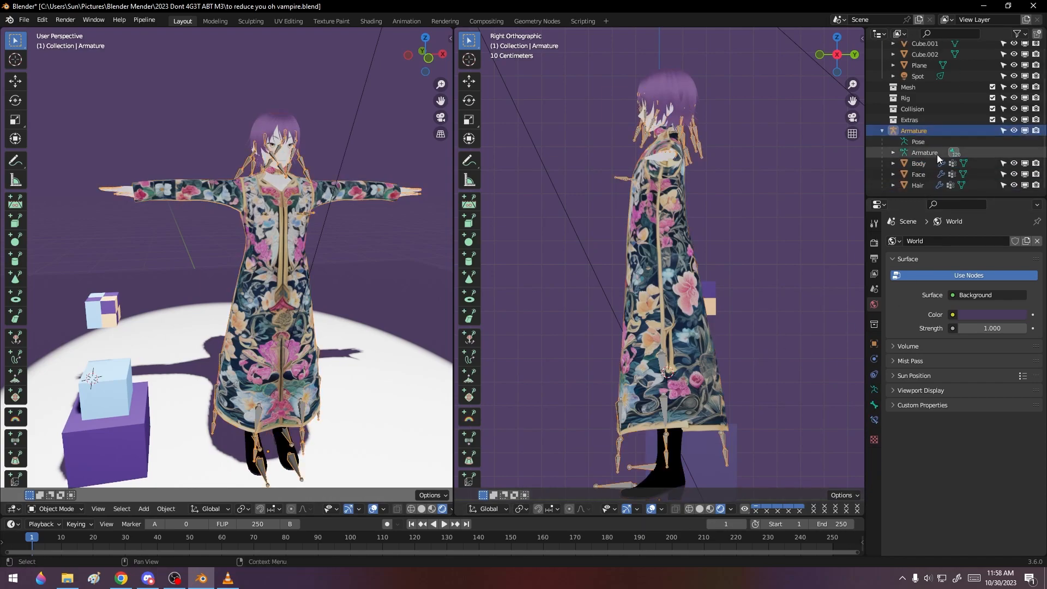
pyautogui.keyDown('shift'); pyautogui.click(922, 181); pyautogui.keyUp('shift')
pyautogui.moveTo(911, 133); pyautogui.dragTo(916, 91)
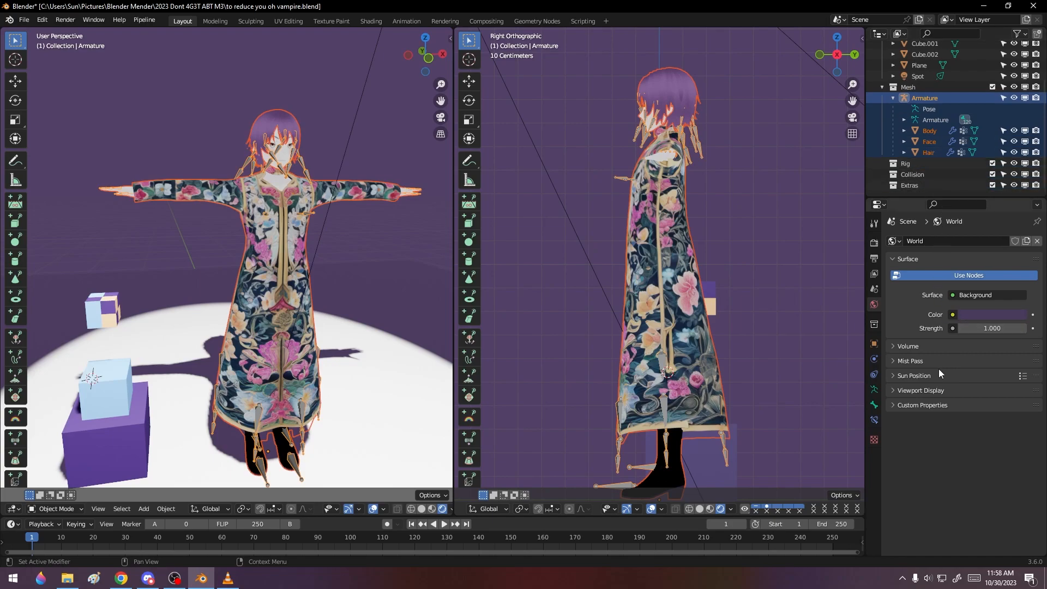
pyautogui.click(933, 96)
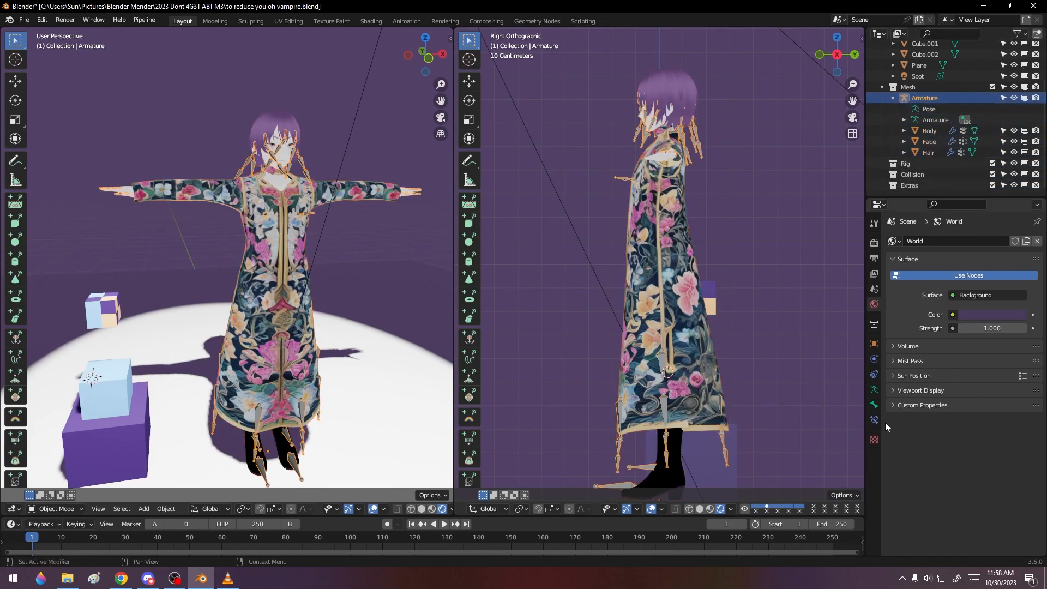
# - Select the Body mesh and rename its body skin material as Skin
pyautogui.rightClick(298, 338)
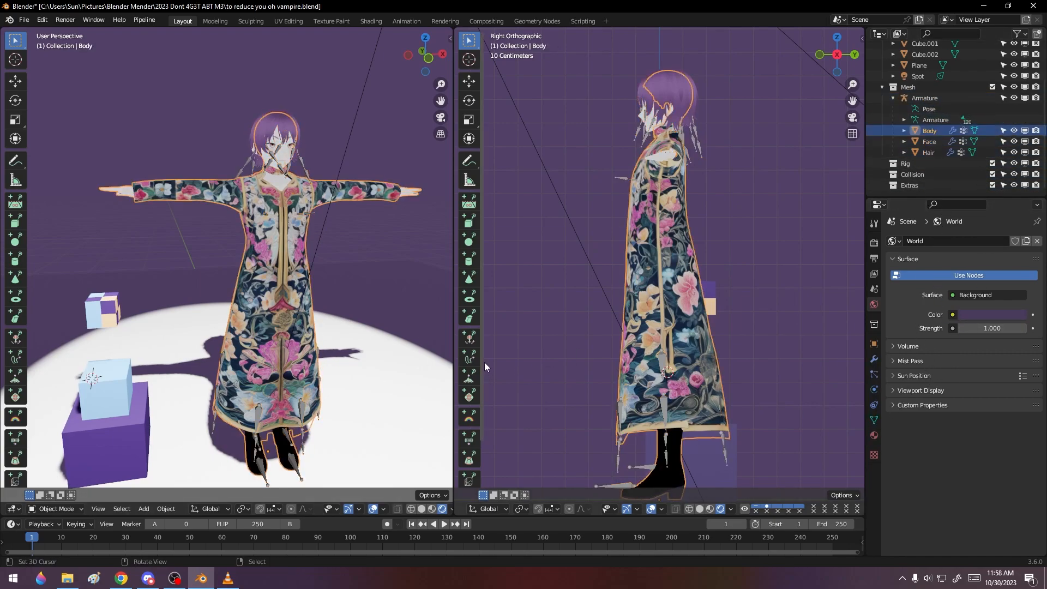
pyautogui.click(874, 435)
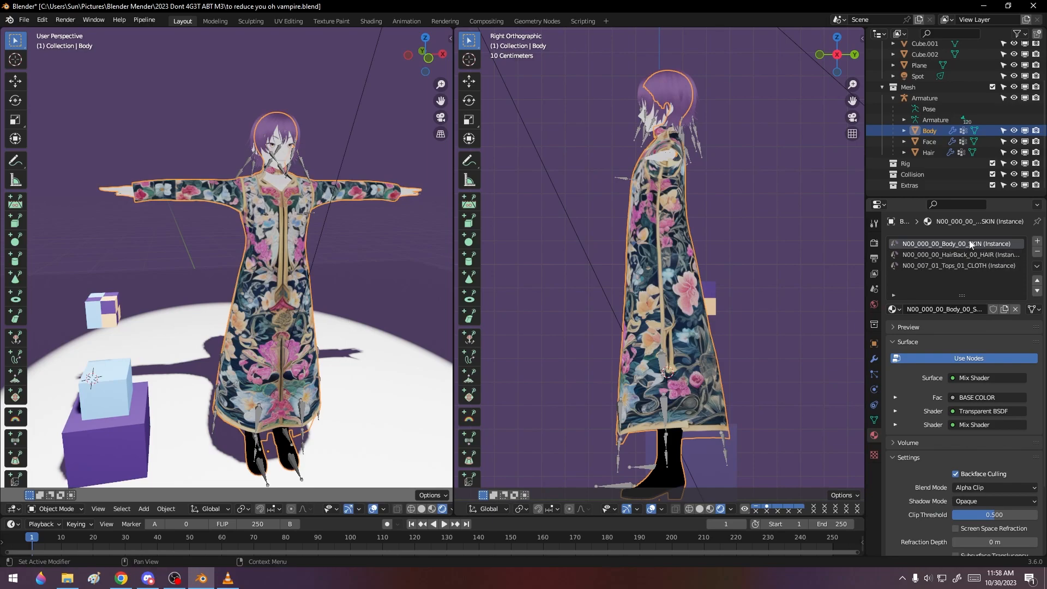
pyautogui.click(948, 310)
pyautogui.moveTo(985, 310); pyautogui.dragTo(750, 305)
pyautogui.write('s')
pyautogui.press('Return')
# - Rename the Body mesh's HairBack material as hair and its Tops cloth material as cloth
pyautogui.click(947, 254)
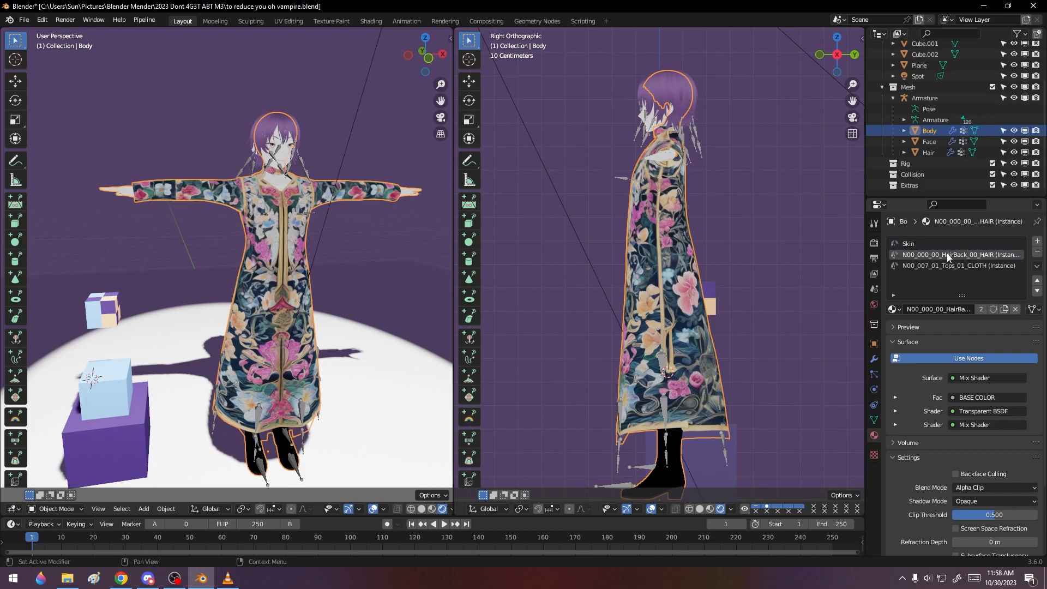
pyautogui.write('hair')
pyautogui.press('Return')
pyautogui.click(954, 266)
pyautogui.click(952, 308)
pyautogui.write('cloth')
pyautogui.press('Return')
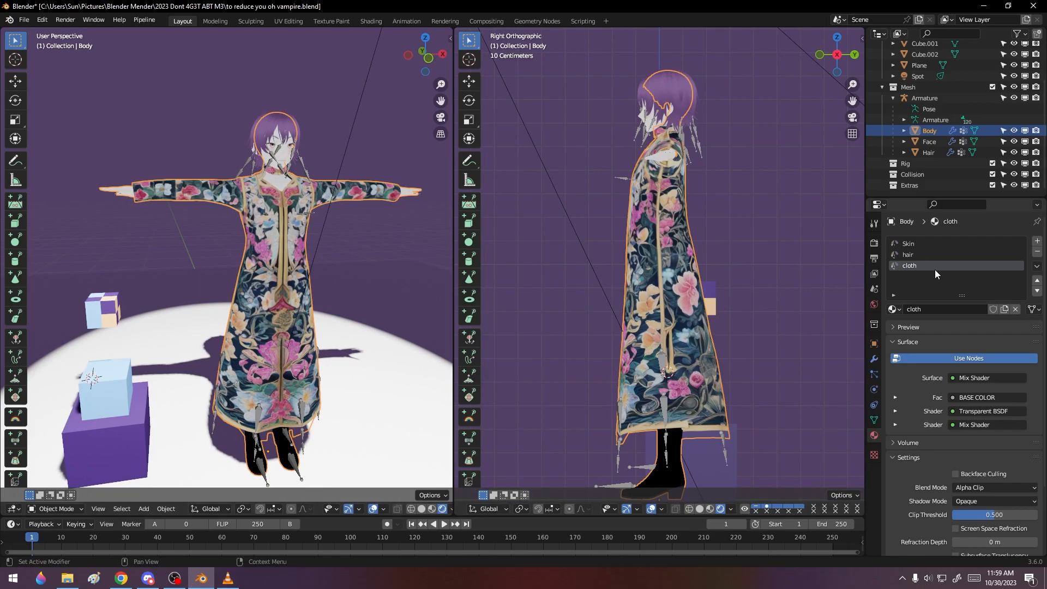
# - In the Shading workspace, delete all of the Skin material's shader nodes and the Light Path node, keeping the texture nodes and Material Output
pyautogui.click(925, 244)
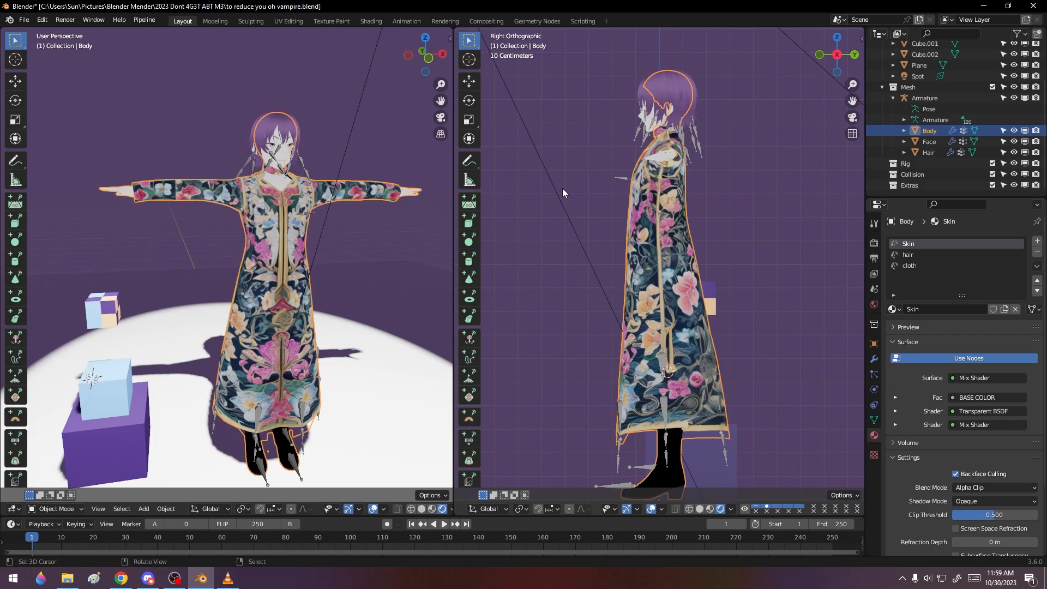
pyautogui.scroll(2, 325, 147)
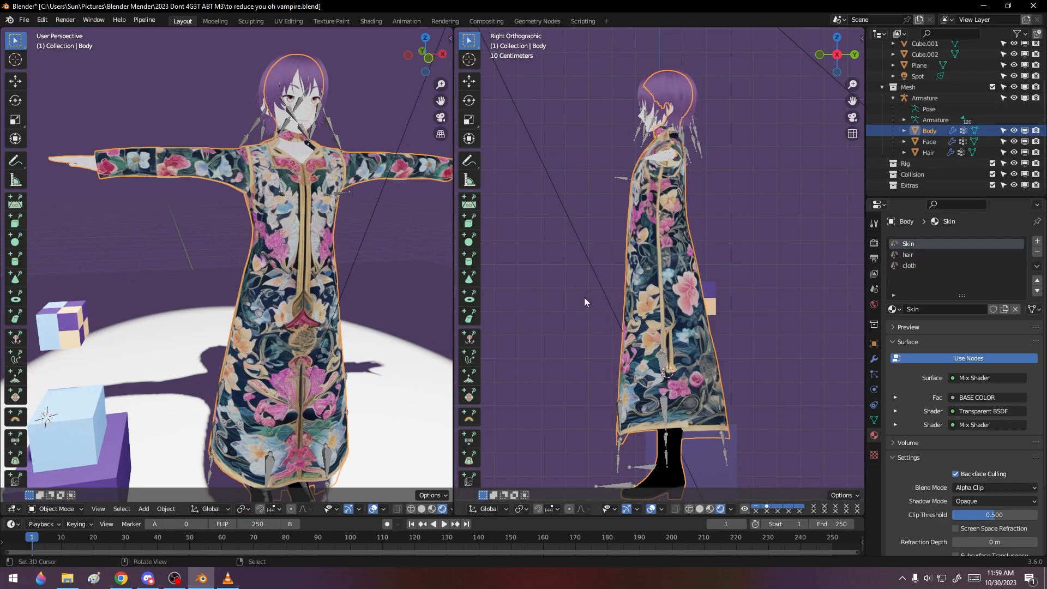
pyautogui.moveTo(328, 236); pyautogui.dragTo(325, 260, button='middle')
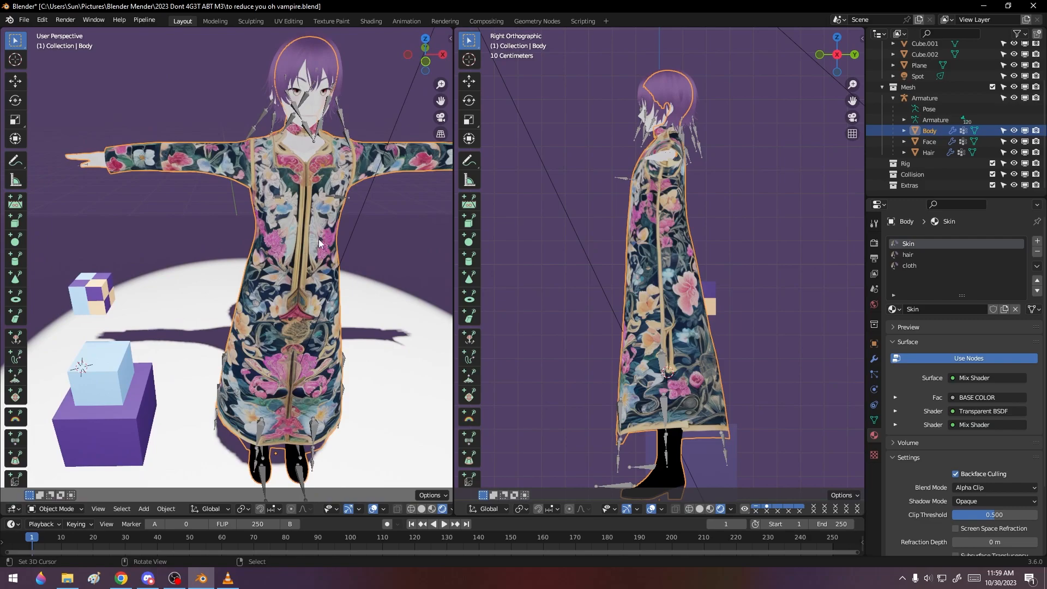
pyautogui.click(370, 21)
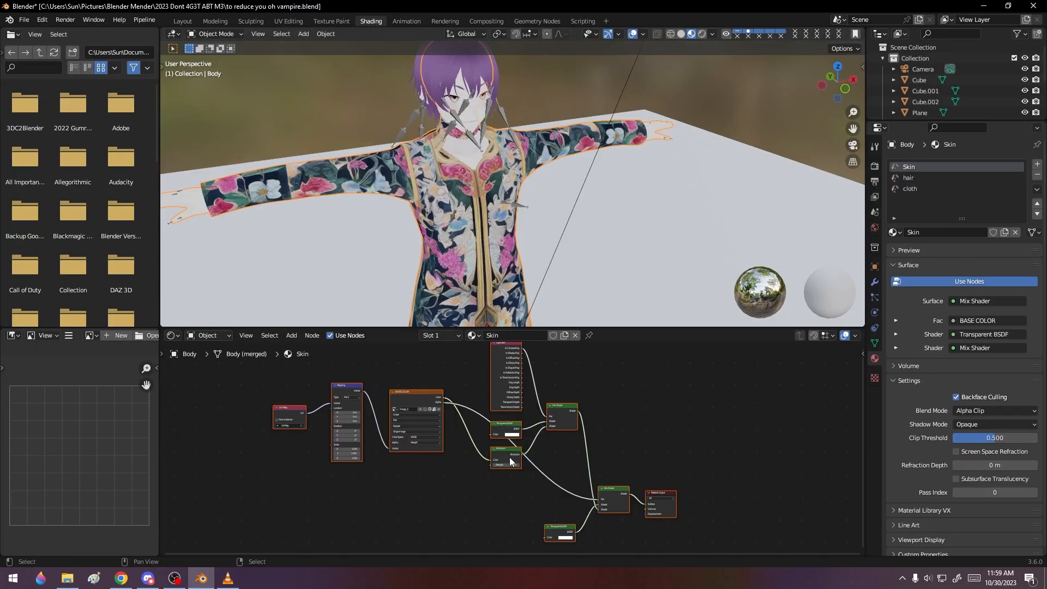
pyautogui.moveTo(495, 407); pyautogui.dragTo(510, 466, button='middle')
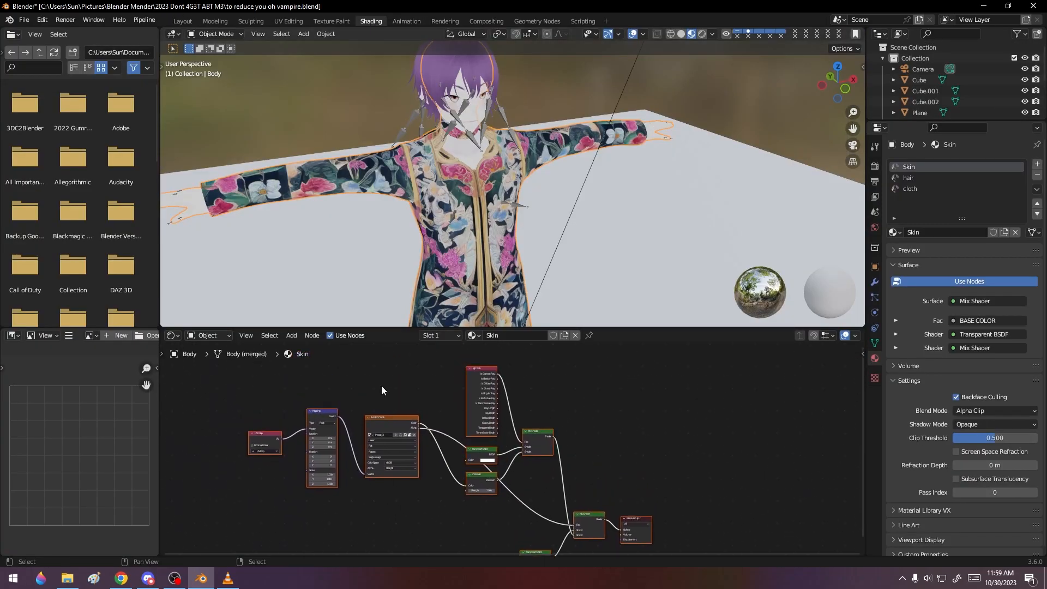
pyautogui.moveTo(561, 445); pyautogui.dragTo(555, 422, button='middle')
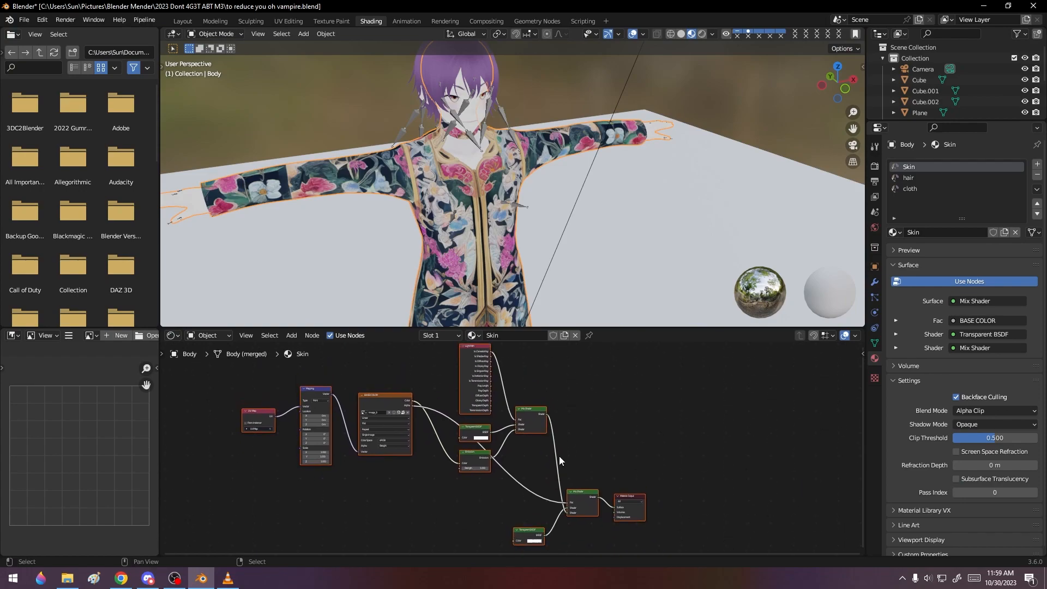
pyautogui.click(526, 463)
pyautogui.moveTo(580, 535); pyautogui.dragTo(471, 360)
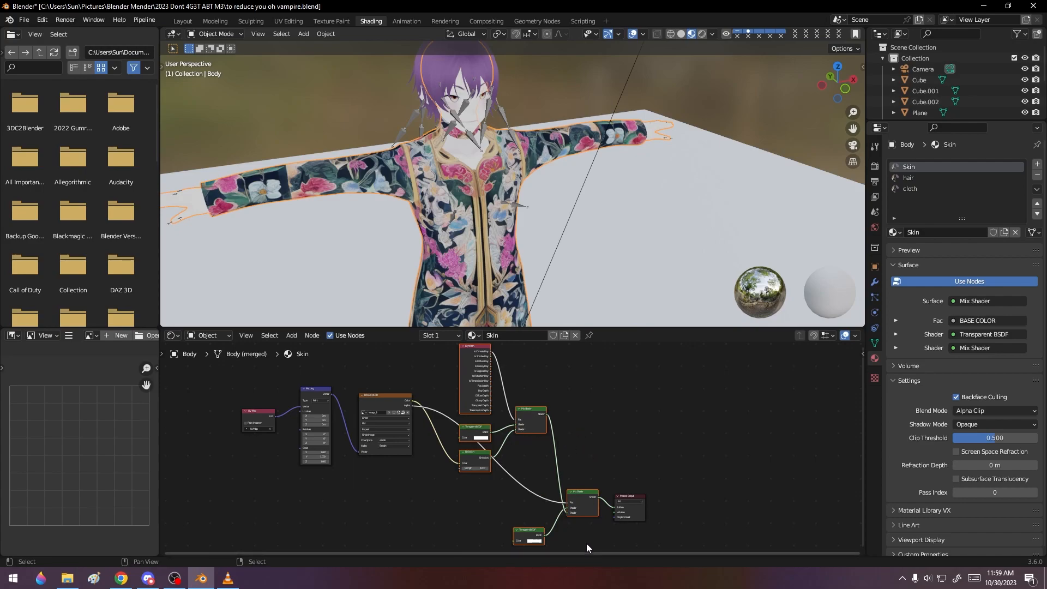
pyautogui.press('Delete')
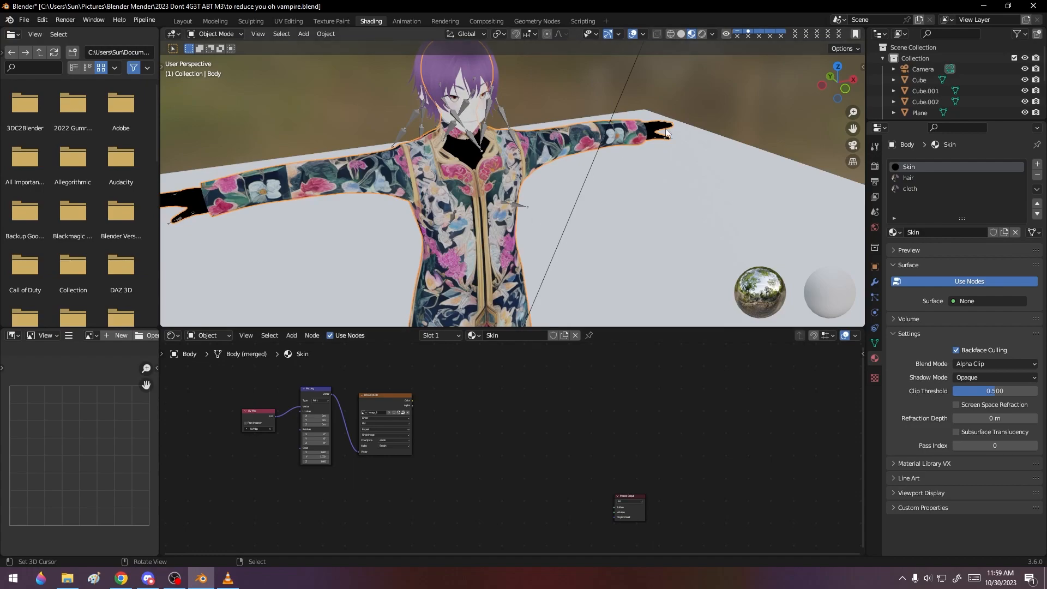
# - Delete the UV Map node feeding the Mapping node in the Skin material
pyautogui.scroll(1, 443, 466)
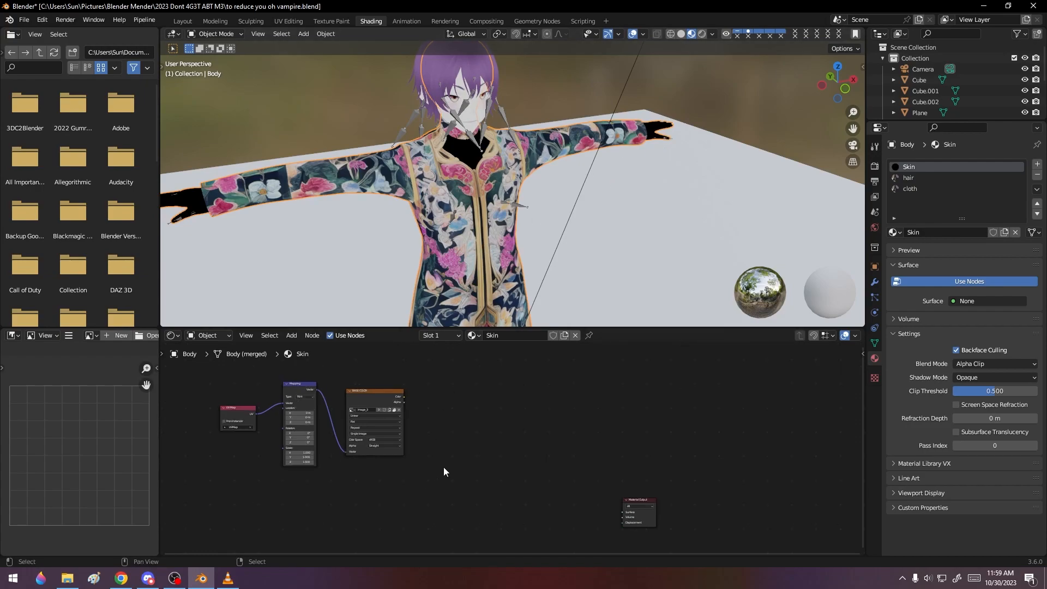
pyautogui.moveTo(443, 466); pyautogui.dragTo(486, 463, button='middle')
pyautogui.scroll(4, 530, 483)
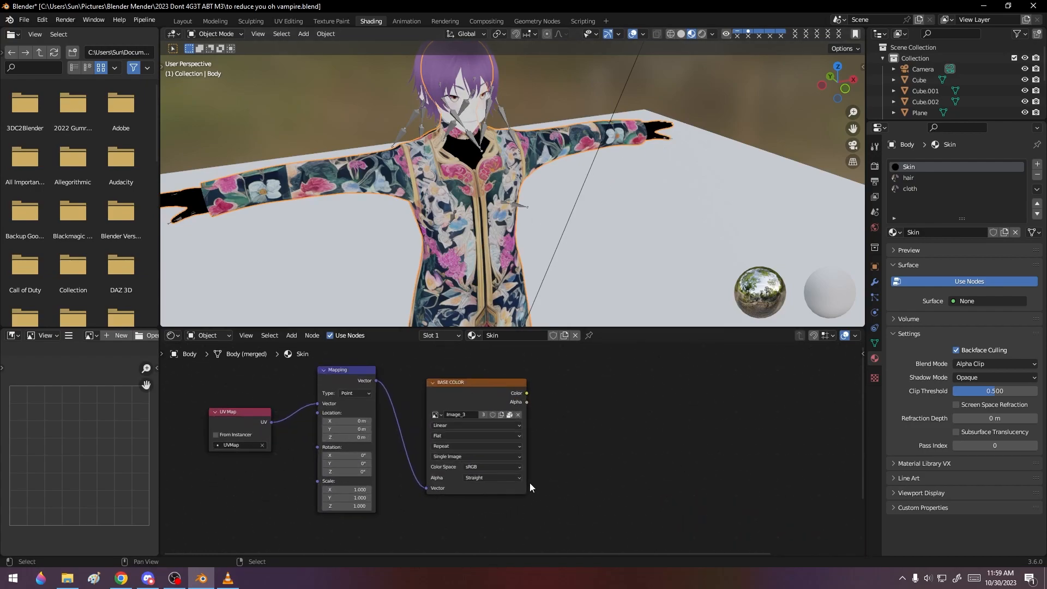
pyautogui.click(237, 410)
pyautogui.press('x')
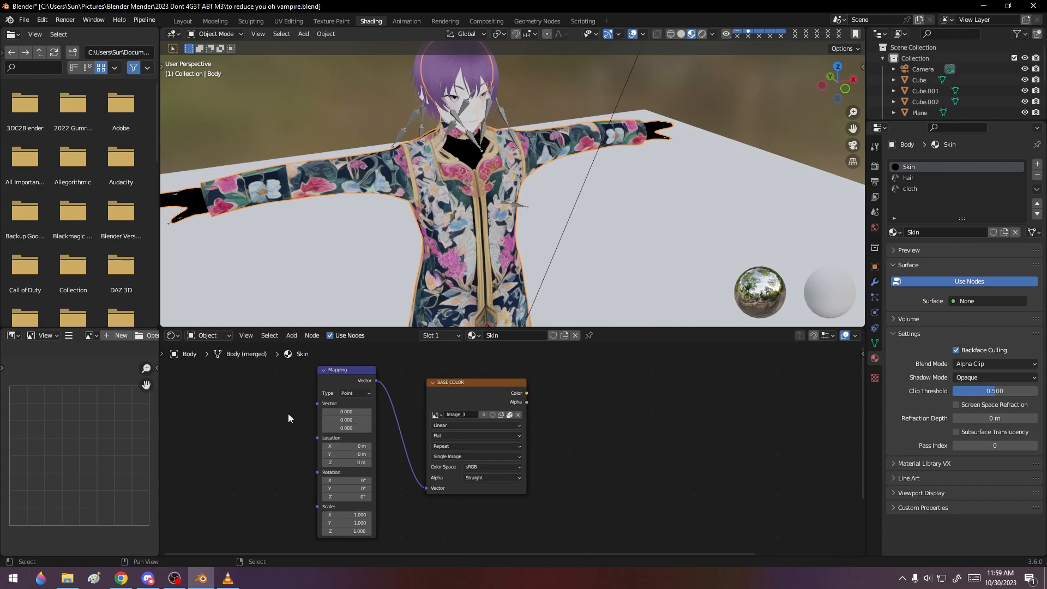
# - Set the Mapping node's type to Vector and the BASE COLOR image's alpha mode to Premultiplied
pyautogui.click(346, 393)
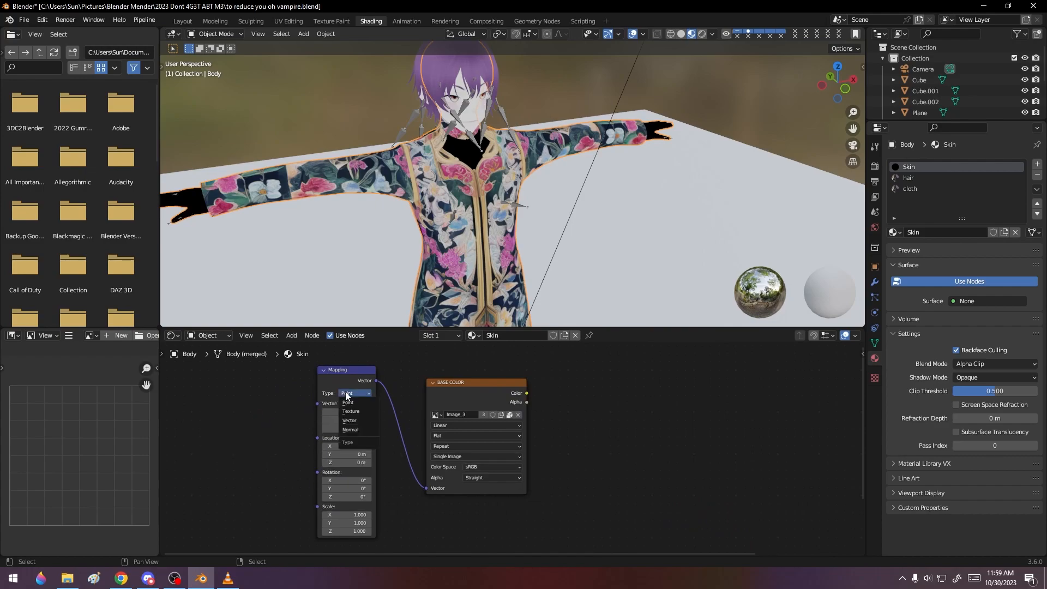
pyautogui.click(358, 420)
pyautogui.click(492, 477)
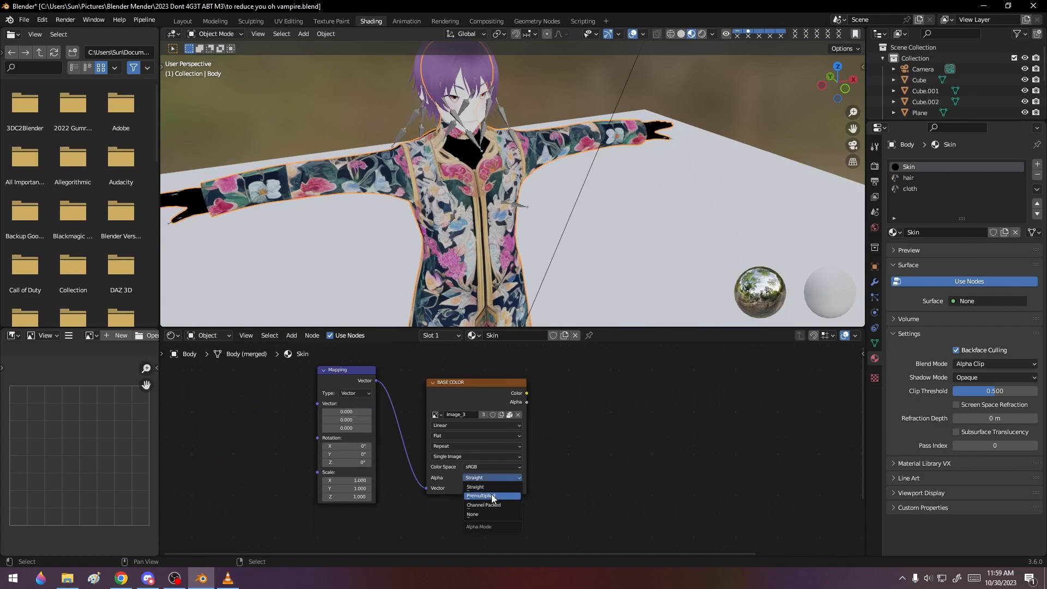
pyautogui.click(491, 495)
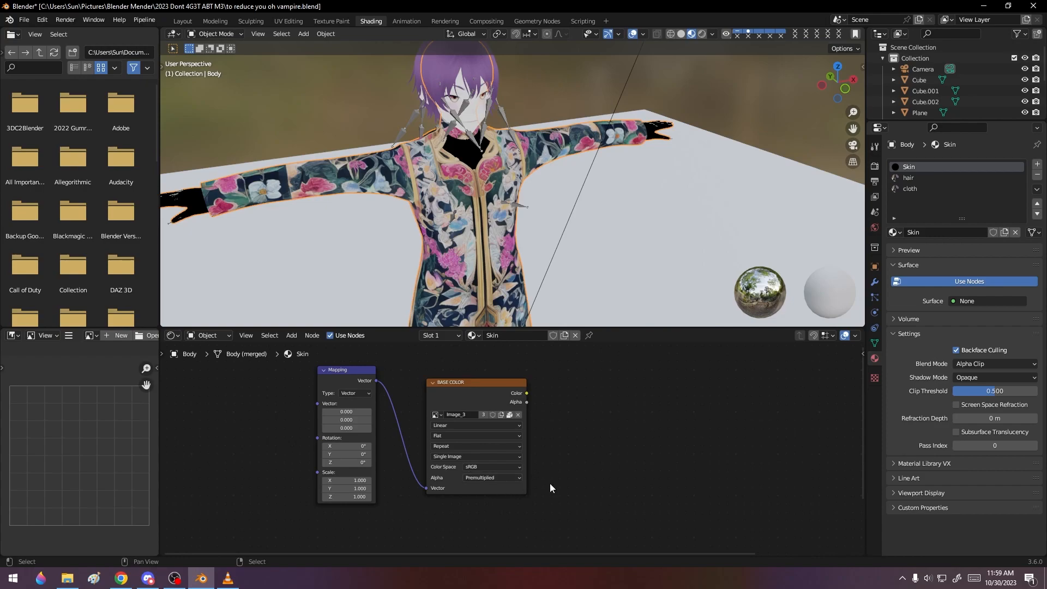
# - Add a Texture Coordinate node with its UV output connected to the Mapping node's Vector input
pyautogui.click(318, 403)
pyautogui.moveTo(318, 403); pyautogui.dragTo(247, 417)
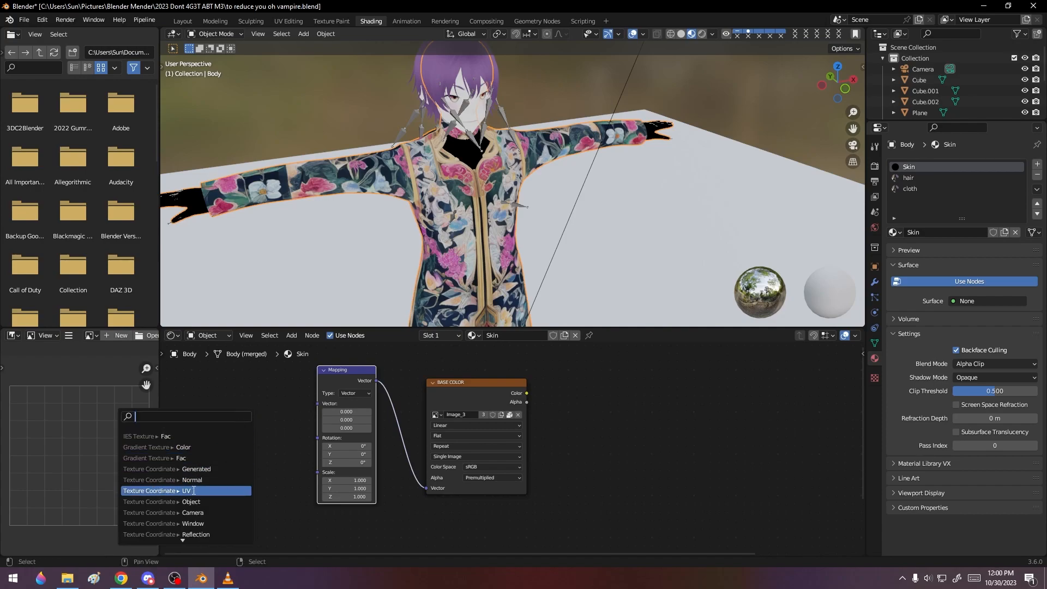
pyautogui.click(163, 494)
pyautogui.click(234, 476)
# - Add a Principled BSDF node with the BASE COLOR image's Color output feeding its Base Color
pyautogui.moveTo(574, 443); pyautogui.dragTo(490, 458, button='middle')
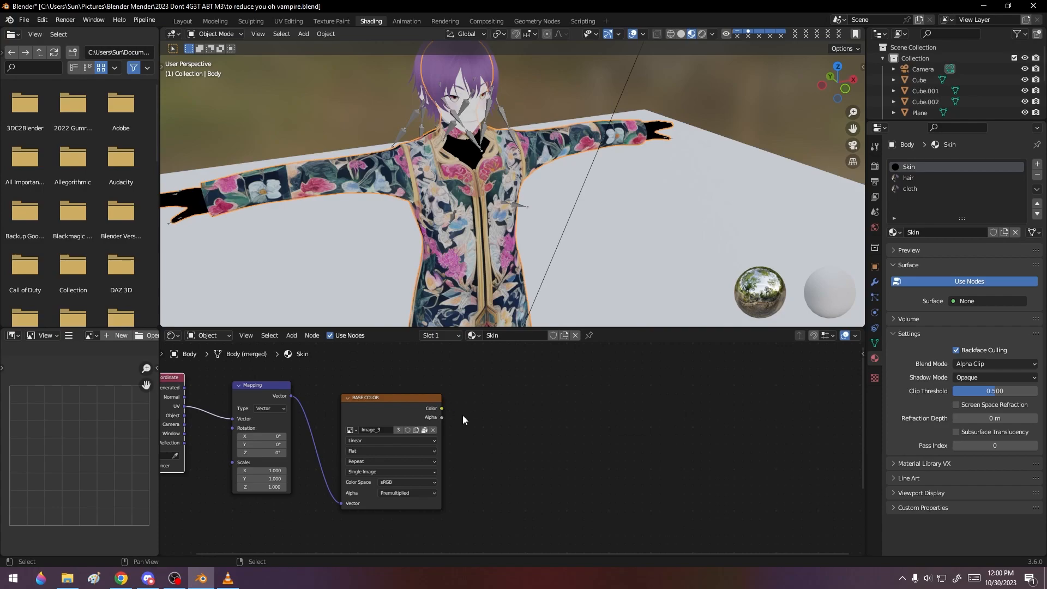
pyautogui.moveTo(442, 417); pyautogui.dragTo(499, 417)
pyautogui.write('bdsf')
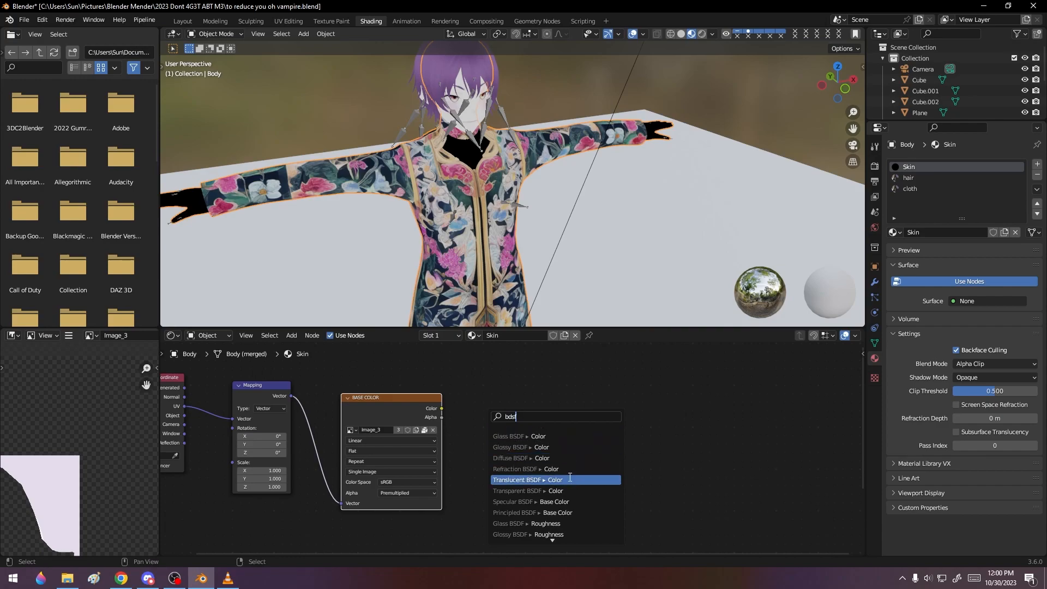
pyautogui.click(564, 513)
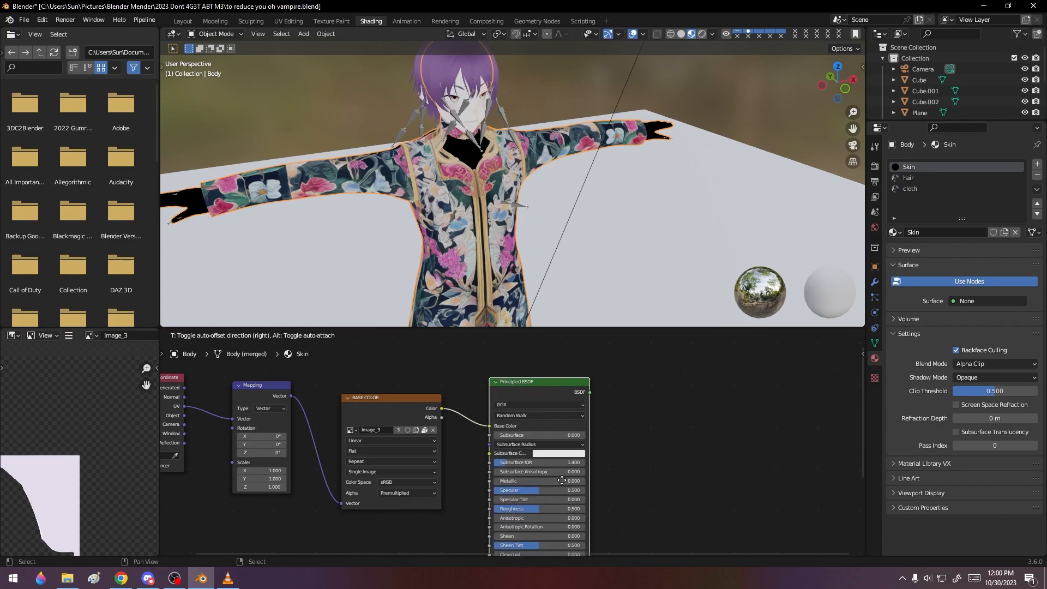
pyautogui.click(556, 481)
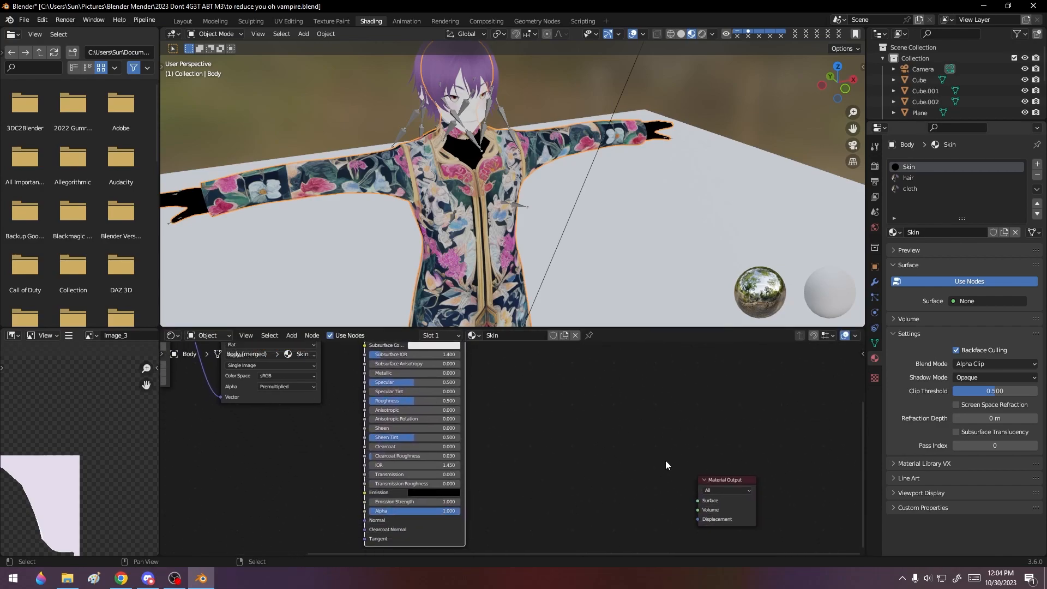
# - Move the Material Output node beside the Principled BSDF and connect the BSDF output to its Surface input
pyautogui.moveTo(712, 479); pyautogui.dragTo(559, 363)
pyautogui.moveTo(642, 417); pyautogui.dragTo(673, 538, button='middle')
pyautogui.moveTo(607, 485); pyautogui.dragTo(568, 398)
pyautogui.moveTo(495, 404); pyautogui.dragTo(552, 416)
# - Check the skin on the character's hand and connect the BASE COLOR image's Alpha output to the Principled BSDF's Alpha input
pyautogui.moveTo(403, 305); pyautogui.dragTo(400, 234, button='middle')
pyautogui.scroll(4, 436, 276)
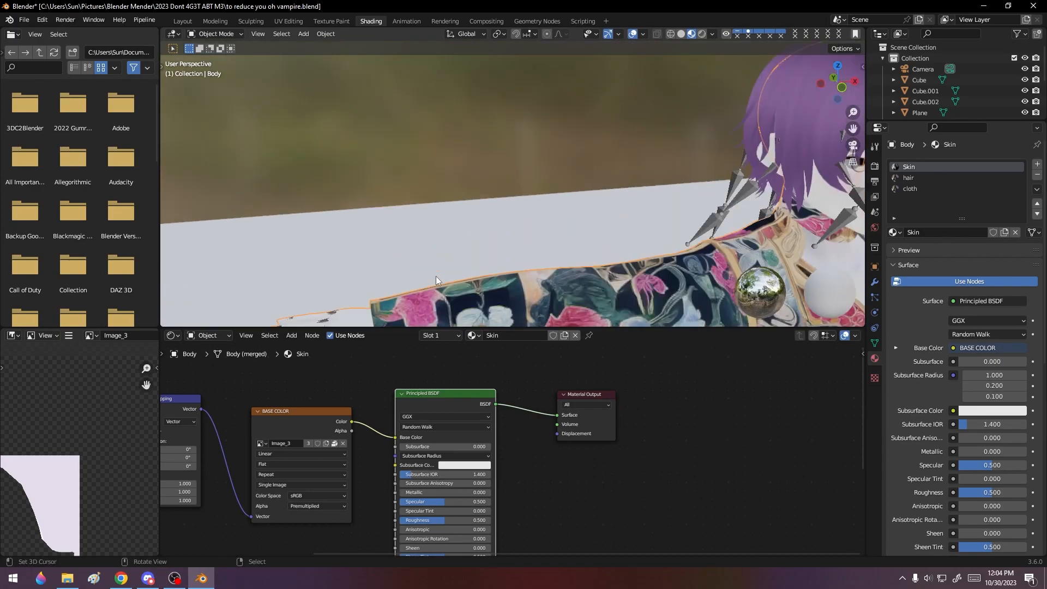
pyautogui.moveTo(430, 306); pyautogui.dragTo(370, 326, button='middle')
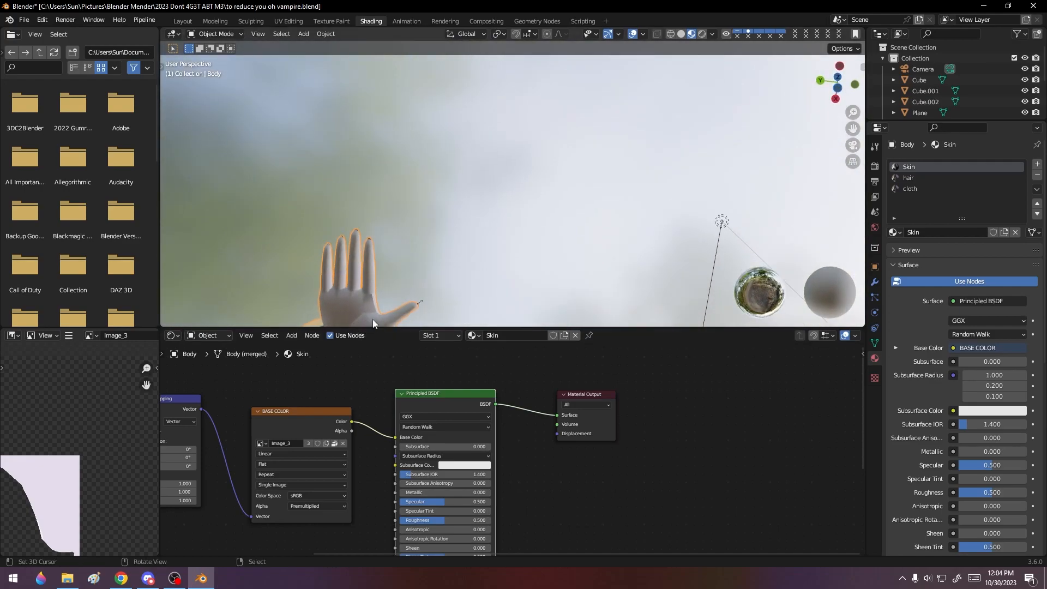
pyautogui.moveTo(528, 407); pyautogui.dragTo(512, 414, button='middle')
pyautogui.moveTo(343, 280); pyautogui.dragTo(432, 240, button='middle')
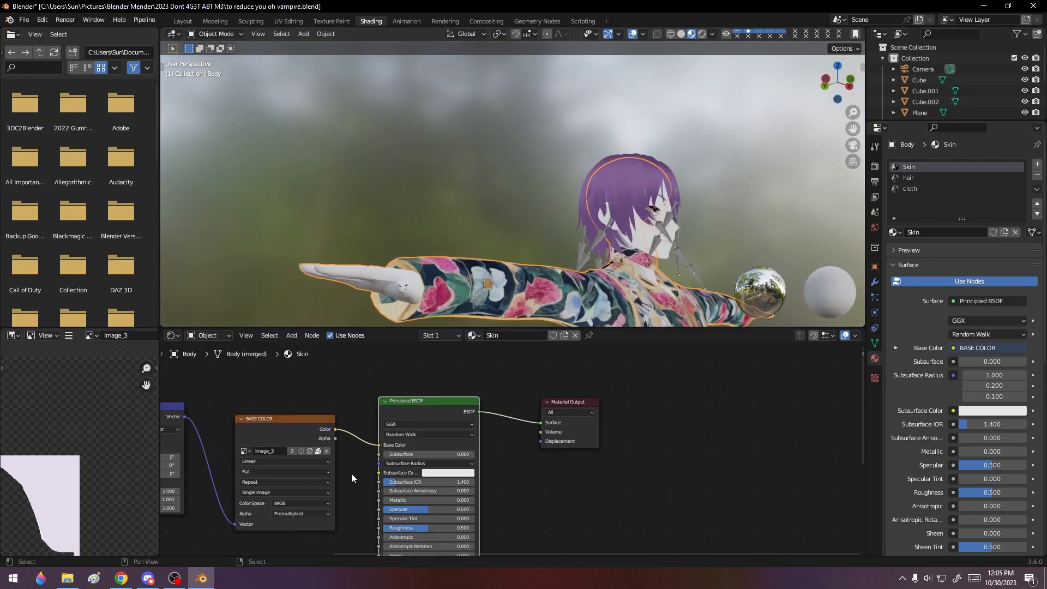
pyautogui.moveTo(543, 496); pyautogui.dragTo(593, 423, button='middle')
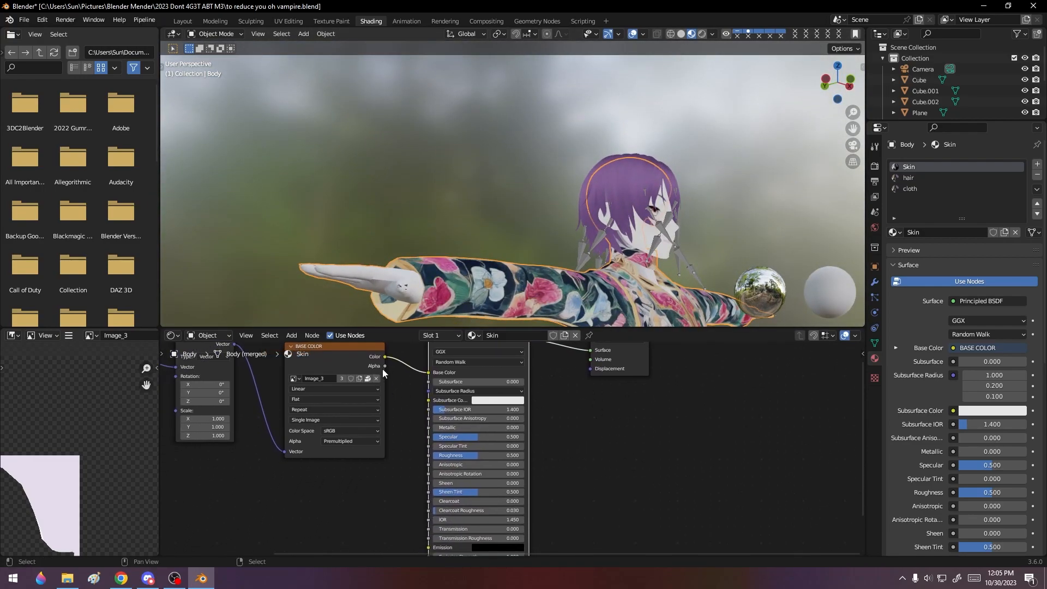
pyautogui.moveTo(384, 367); pyautogui.dragTo(425, 478)
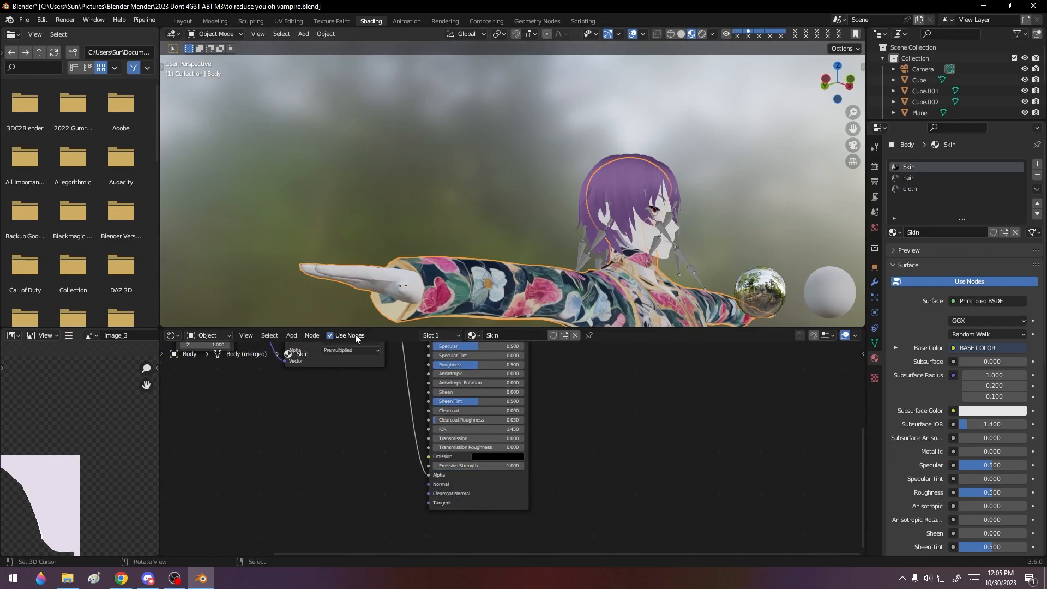
pyautogui.moveTo(403, 439); pyautogui.dragTo(411, 453, button='middle')
pyautogui.press('Home')
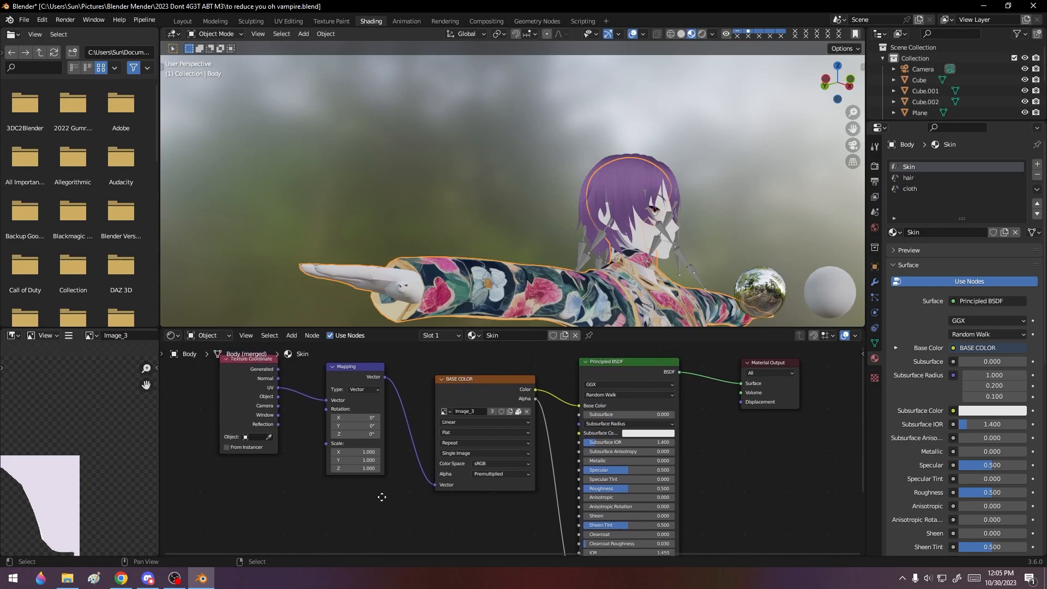
pyautogui.moveTo(379, 493); pyautogui.dragTo(428, 516, button='middle')
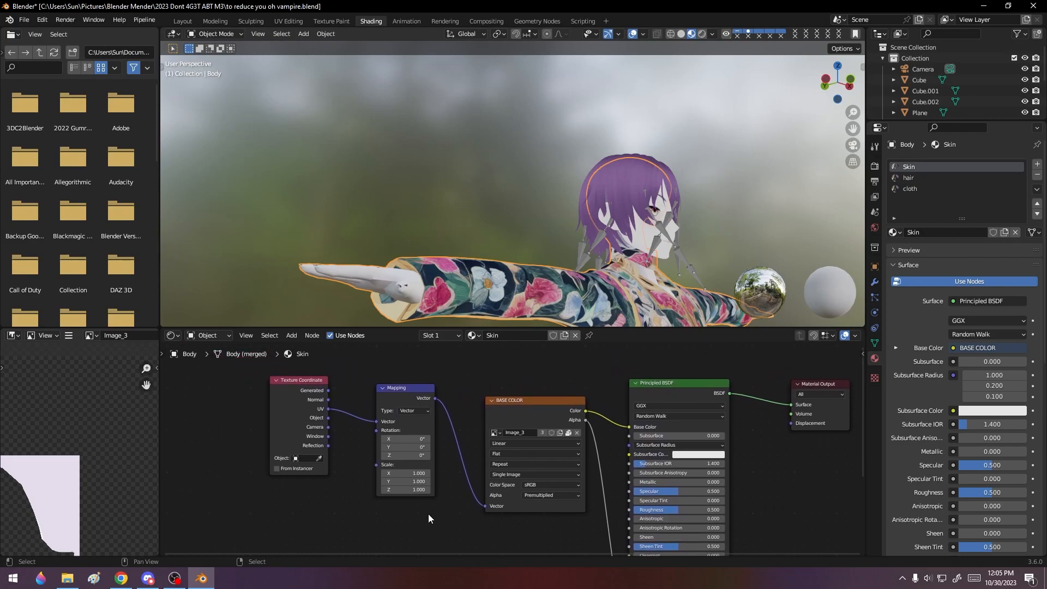
# - Examine the Image_3 base colour texture, the rest of the Principled BSDF's inputs and the character's head and upper body
pyautogui.scroll(-6, 109, 480)
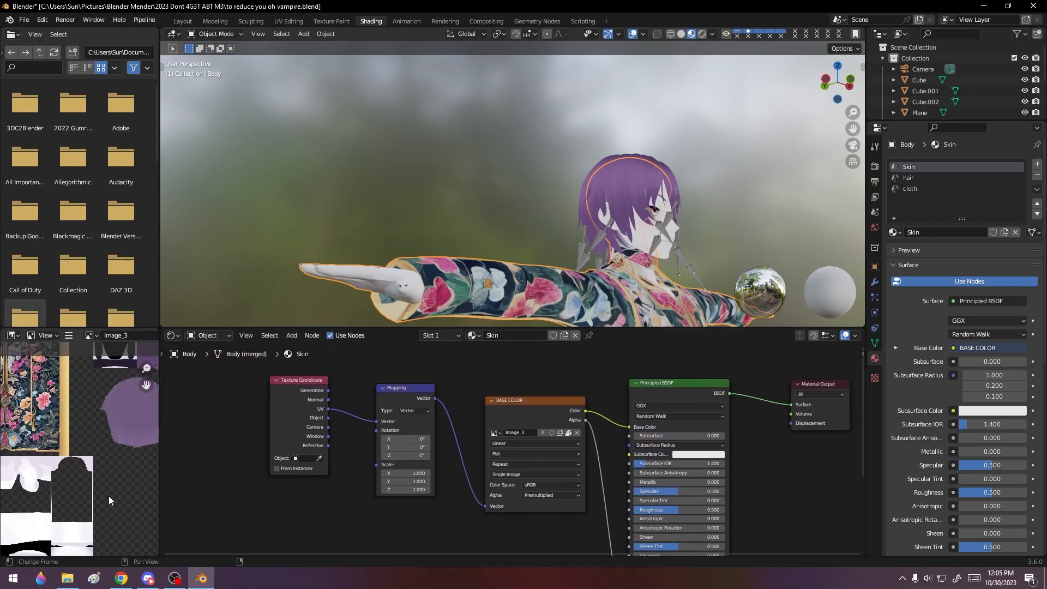
pyautogui.scroll(2, 109, 496)
pyautogui.scroll(-2, 109, 495)
pyautogui.moveTo(109, 495); pyautogui.dragTo(111, 495, button='middle')
pyautogui.scroll(4, 99, 487)
pyautogui.moveTo(66, 459); pyautogui.dragTo(98, 524, button='middle')
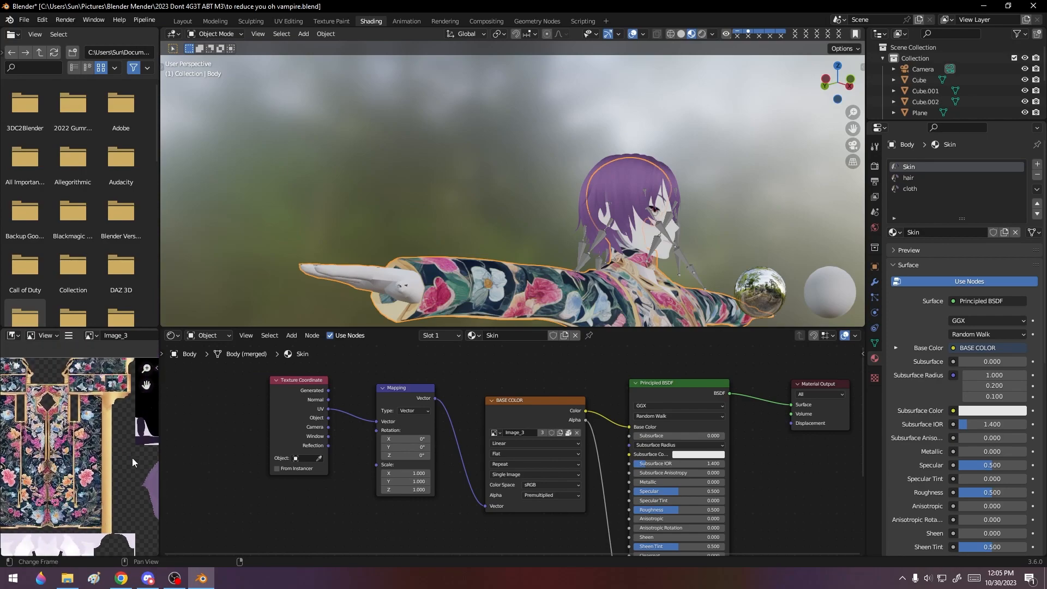
pyautogui.scroll(-3, 113, 462)
pyautogui.scroll(3, 113, 462)
pyautogui.moveTo(113, 462); pyautogui.dragTo(110, 355, button='middle')
pyautogui.scroll(2, 98, 447)
pyautogui.scroll(-3, 98, 447)
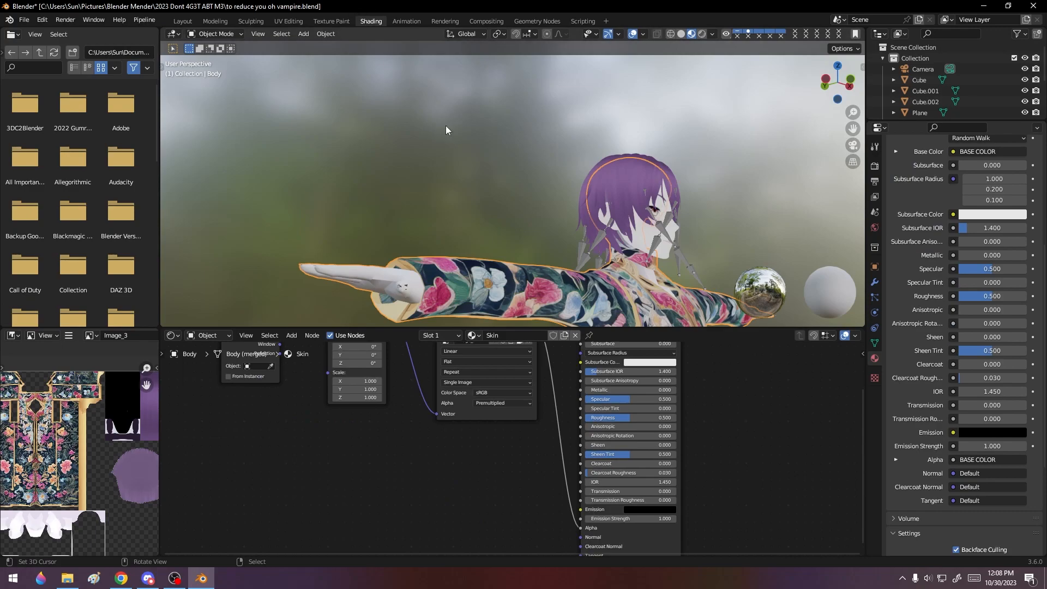
pyautogui.moveTo(652, 247); pyautogui.dragTo(659, 304, button='middle')
pyautogui.scroll(-6, 660, 303)
pyautogui.scroll(7, 573, 274)
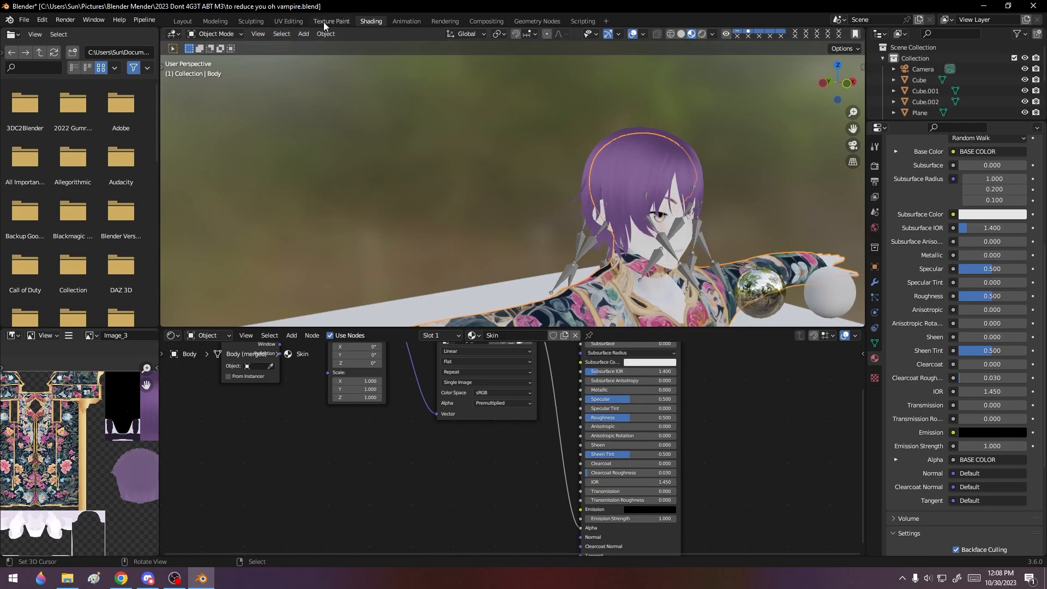
# - Go to the UV Editing workspace and display Image_5 behind the Body's UV layout
pyautogui.click(281, 22)
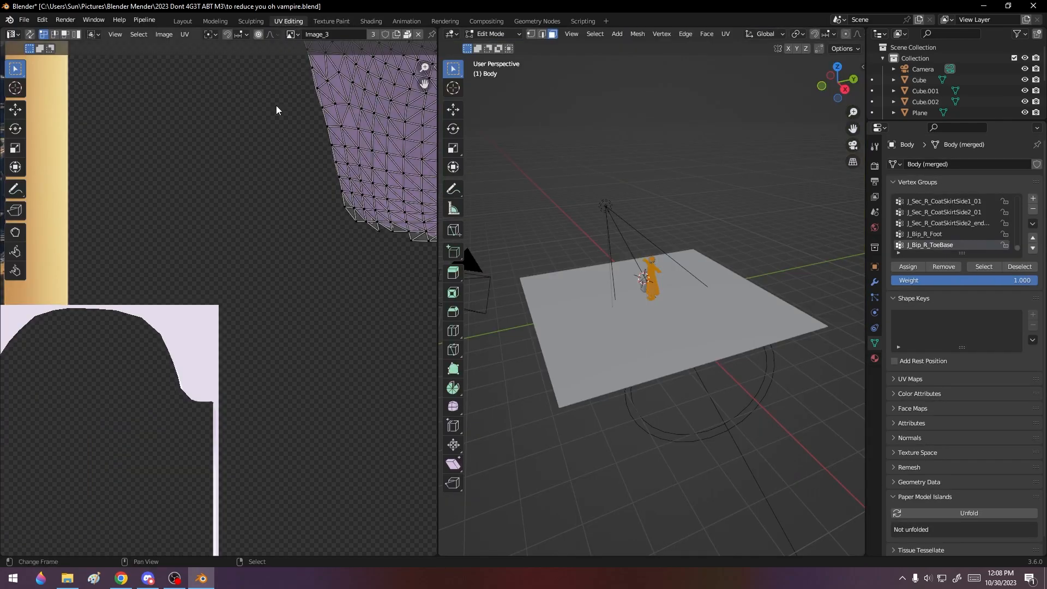
pyautogui.scroll(2, 295, 186)
pyautogui.scroll(-4, 295, 189)
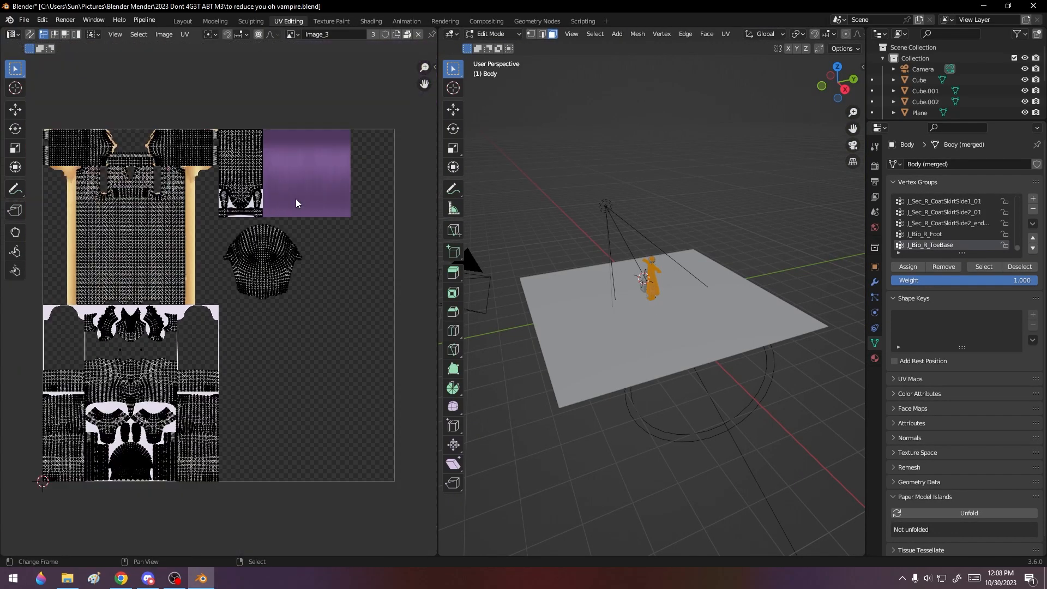
pyautogui.click(292, 35)
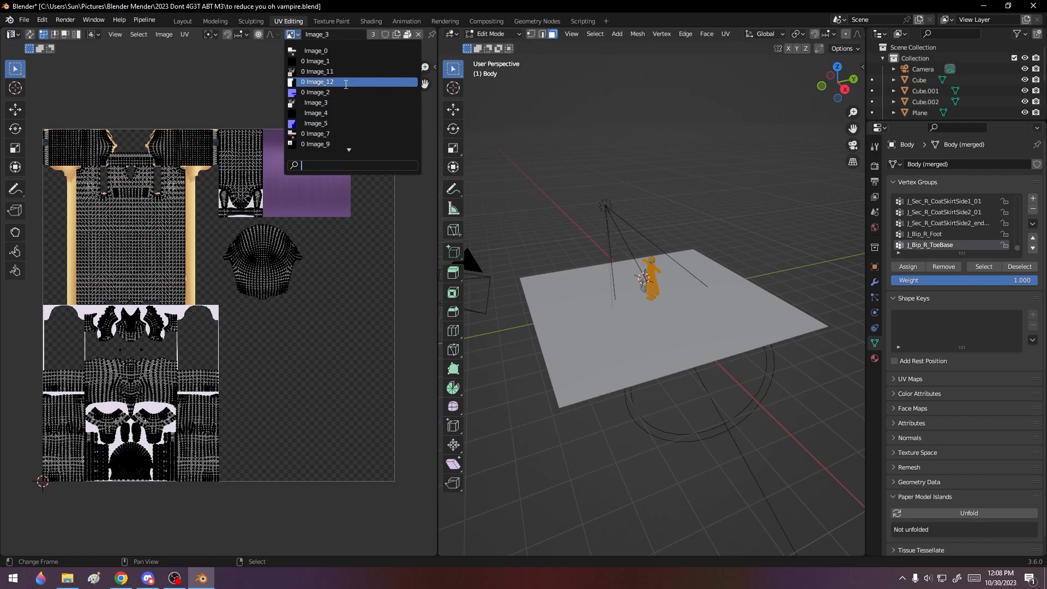
pyautogui.click(336, 123)
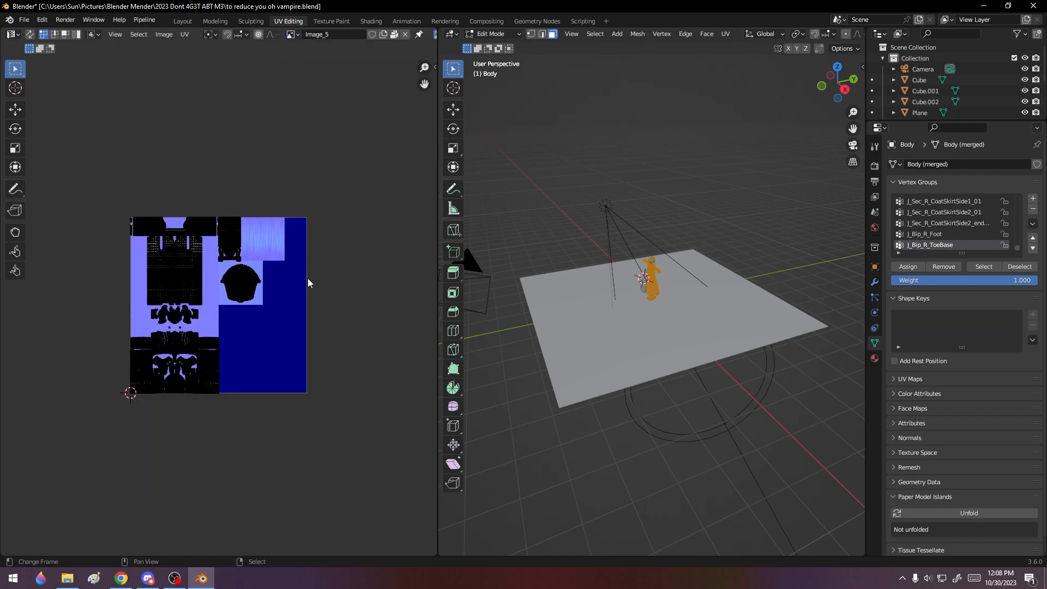
# - Examine how the Body's UV islands line up with the Image_5 normal map, and inspect the mesh up close
pyautogui.scroll(5, 260, 351)
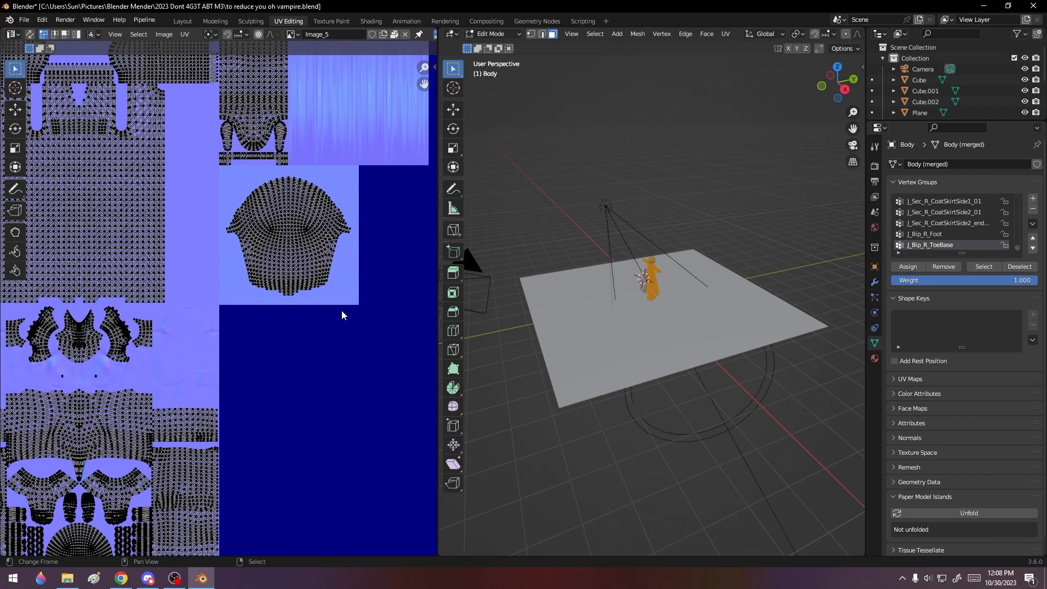
pyautogui.scroll(-5, 337, 309)
pyautogui.scroll(5, 336, 308)
pyautogui.moveTo(322, 152); pyautogui.dragTo(320, 288, button='middle')
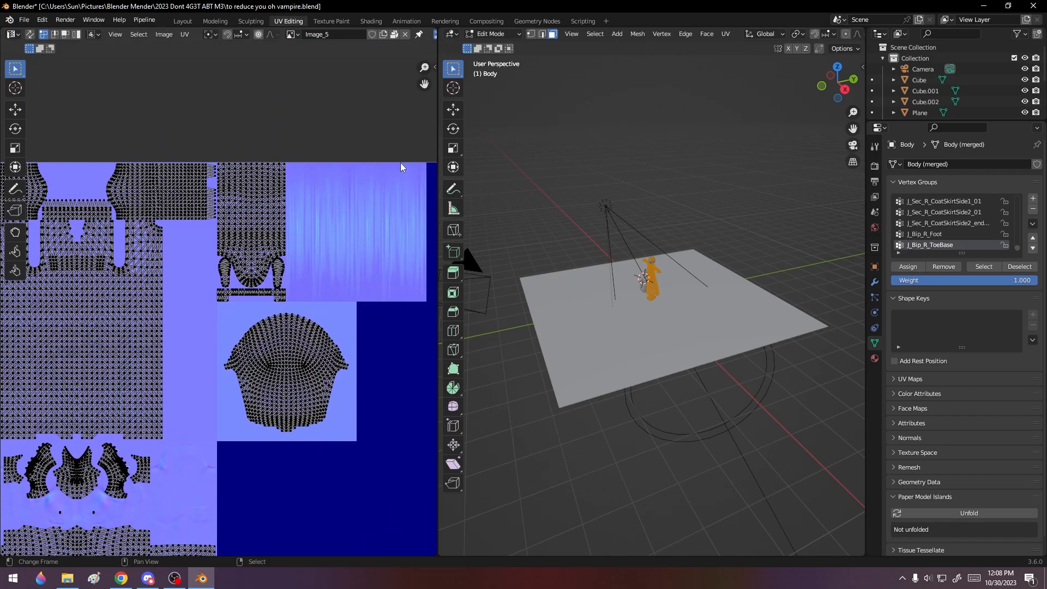
pyautogui.scroll(3, 311, 303)
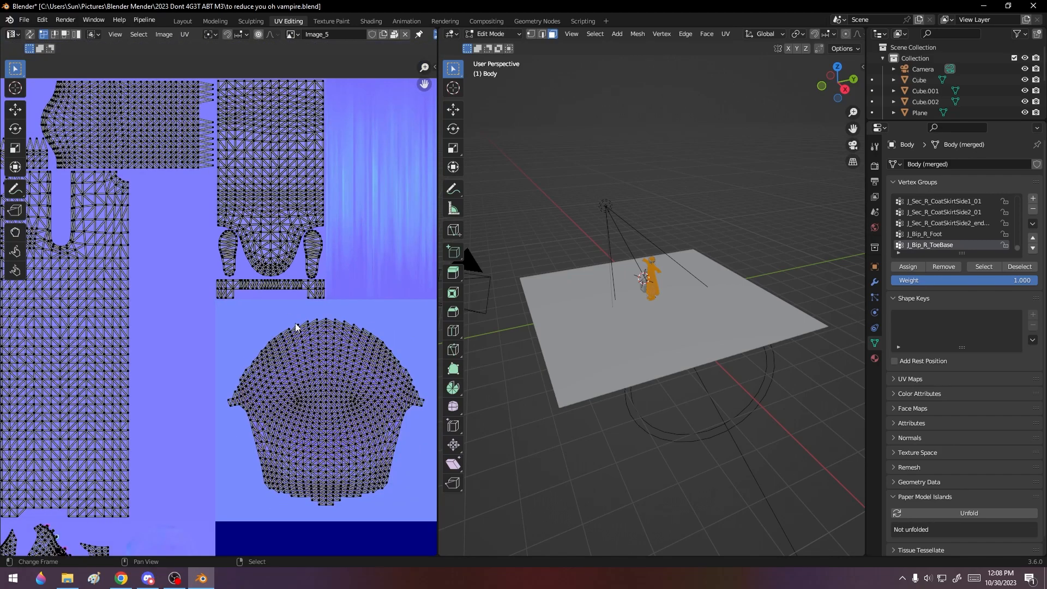
pyautogui.scroll(-1, 294, 327)
pyautogui.scroll(7, 664, 215)
pyautogui.moveTo(664, 214); pyautogui.dragTo(611, 218, button='middle')
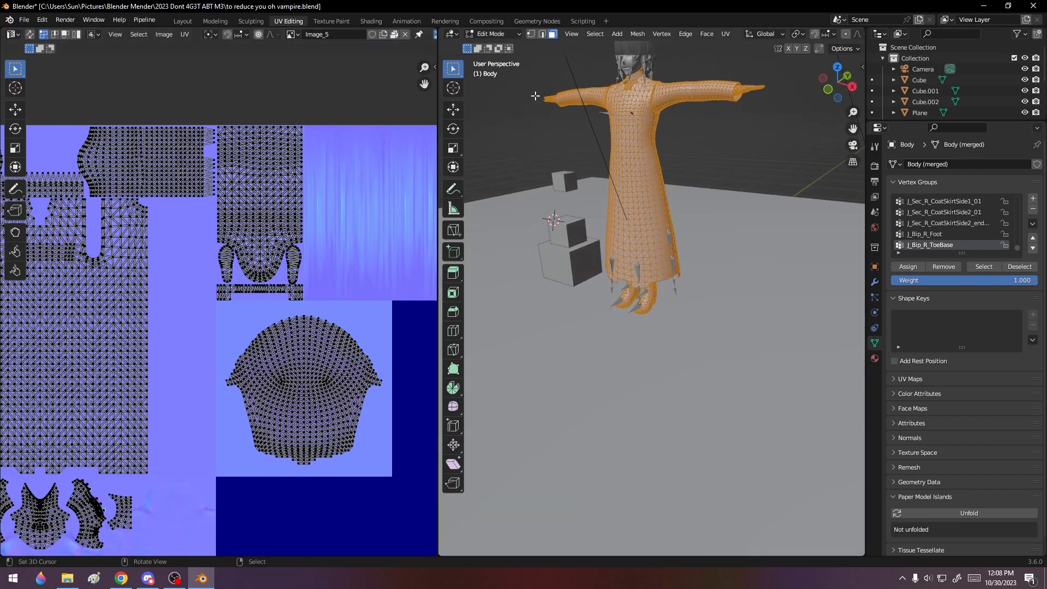
# - Show Image_5 in the Texture Paint workspace and inspect its normal map detail
pyautogui.click(322, 22)
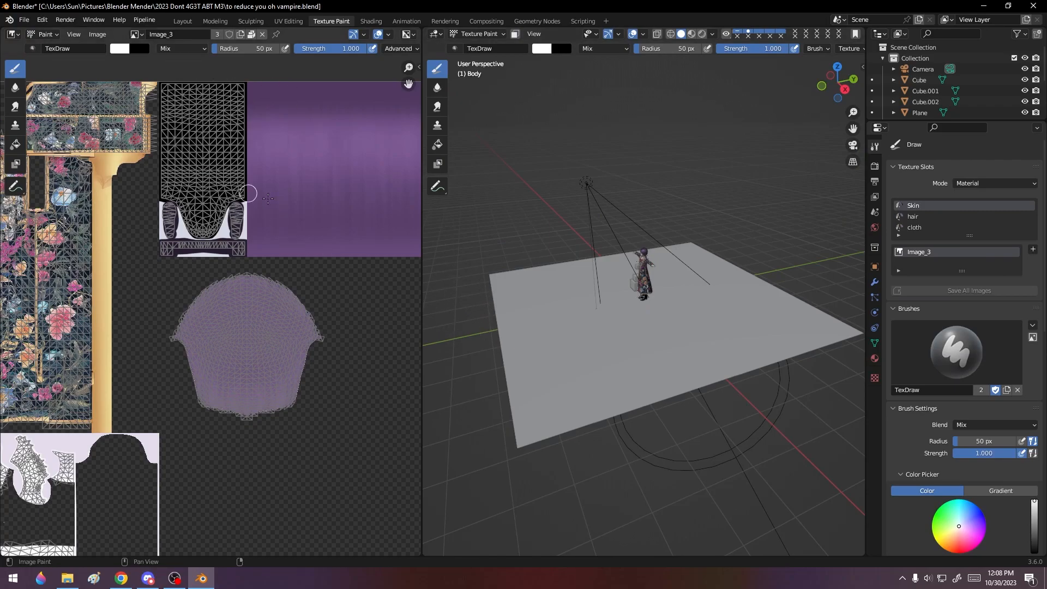
pyautogui.click(140, 35)
pyautogui.click(174, 122)
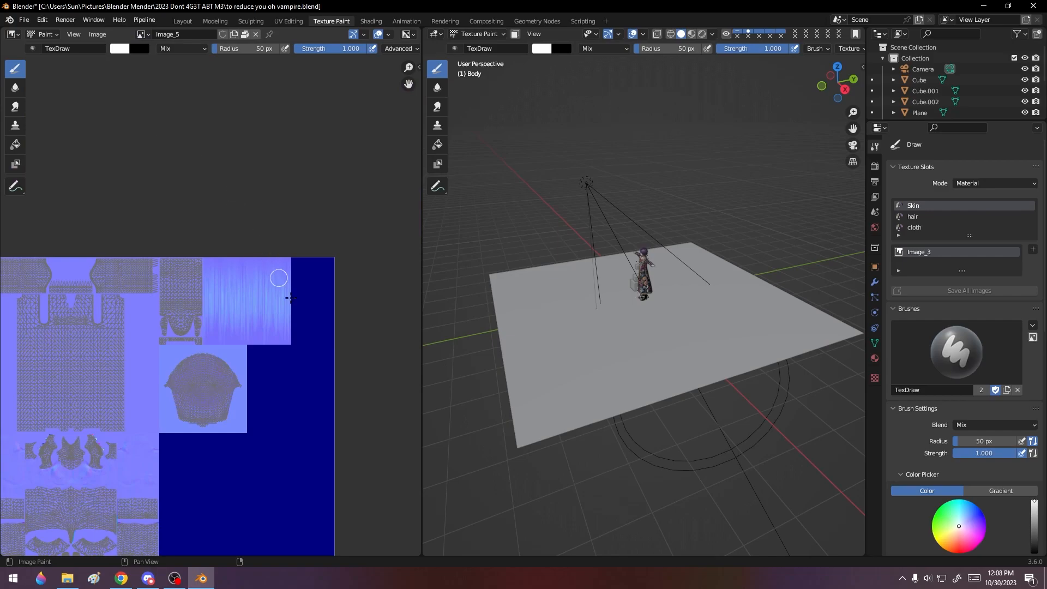
pyautogui.scroll(4, 294, 414)
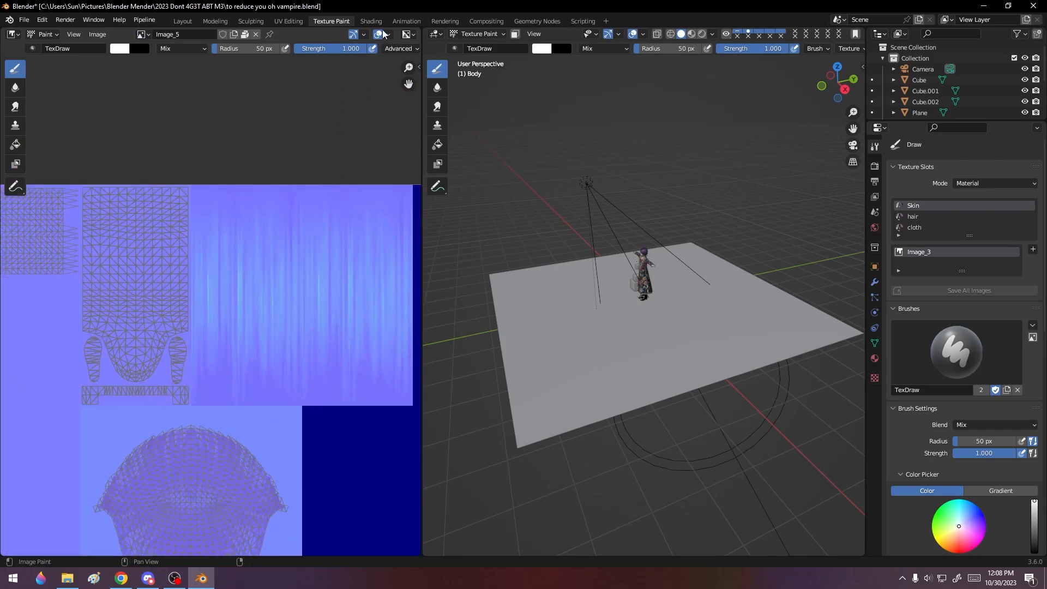
# - In the Skin material's shader nodes, add an Image Texture node that uses Image_5
pyautogui.click(371, 21)
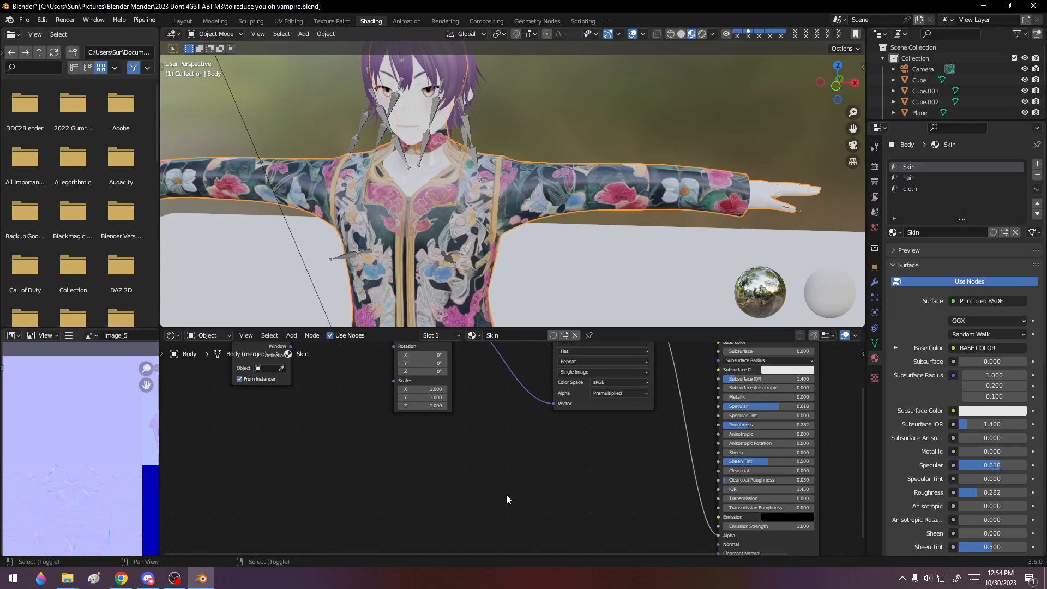
pyautogui.hotkey('shift', 'a')
pyautogui.click(496, 428)
pyautogui.write('image')
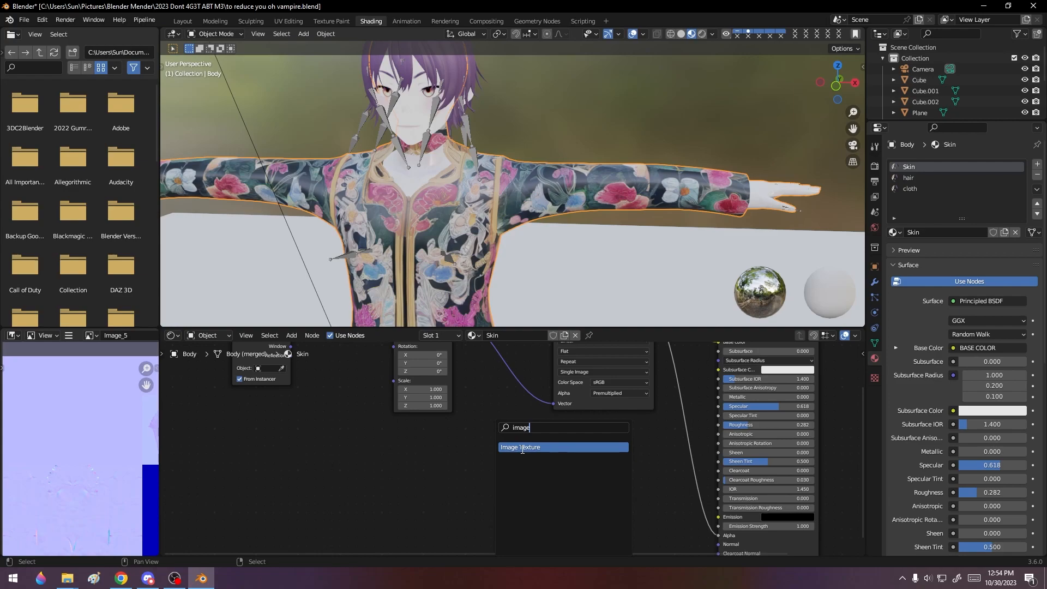
pyautogui.click(523, 447)
pyautogui.click(415, 507)
pyautogui.click(411, 506)
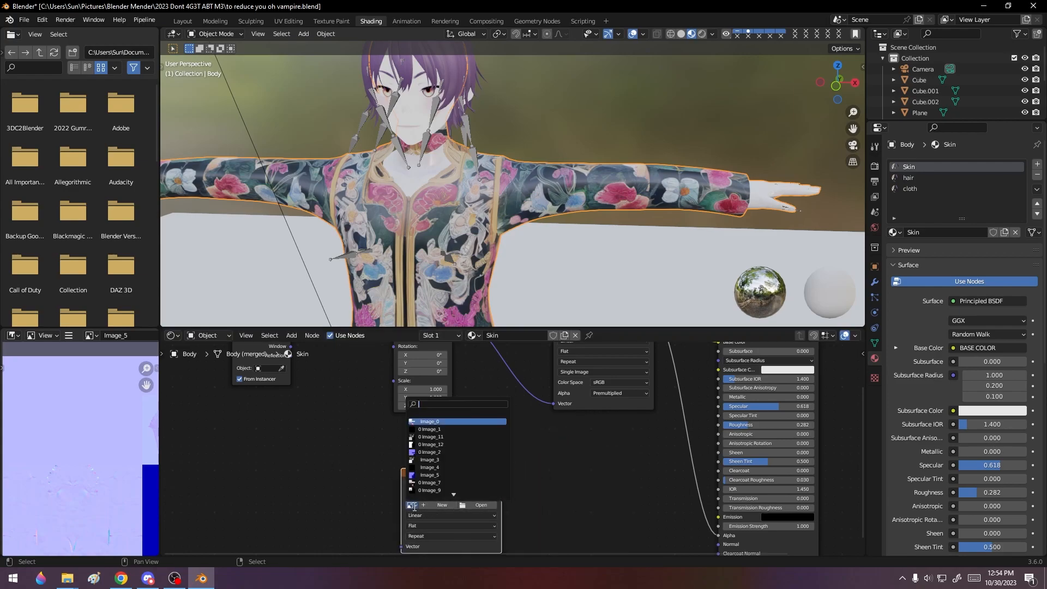
pyautogui.click(443, 476)
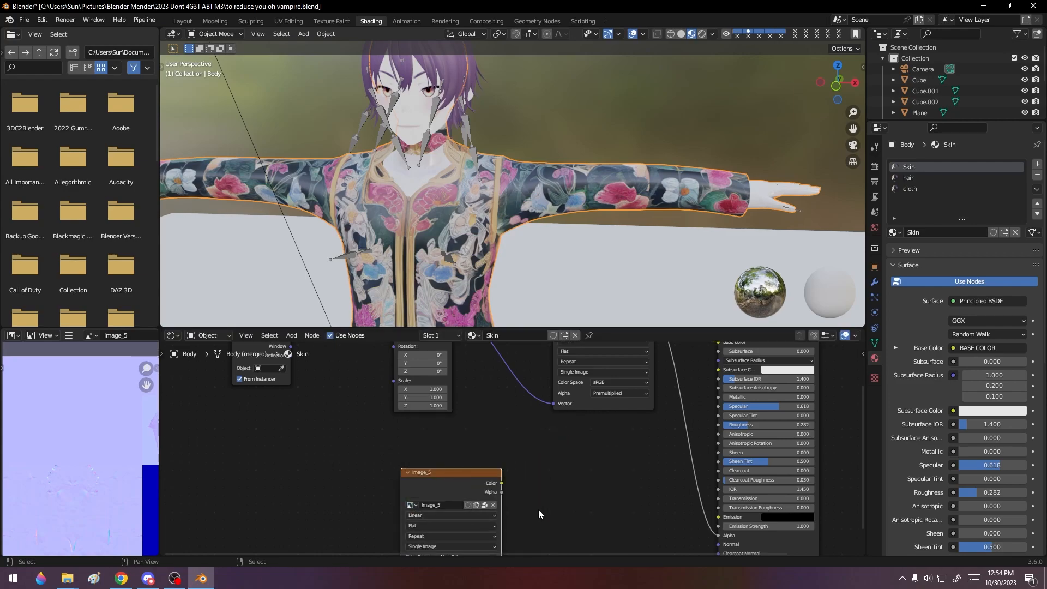
# - Connect the Mapping node's Vector output to the Image_5 node's Vector input and set its color space to Non-Color
pyautogui.moveTo(538, 509); pyautogui.dragTo(540, 394, button='middle')
pyautogui.moveTo(403, 463); pyautogui.dragTo(289, 433)
pyautogui.moveTo(289, 433); pyautogui.dragTo(483, 538, button='middle')
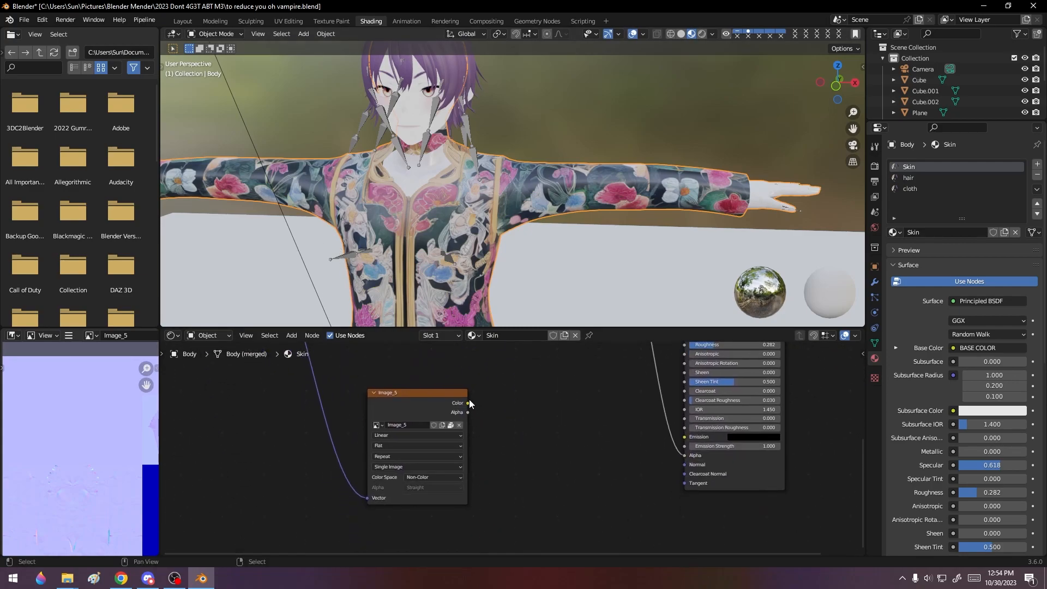
# - Add a Normal Map node using UVMap, with Image_5's Color feeding its Color and its Normal output feeding the Principled BSDF's Normal
pyautogui.moveTo(467, 403); pyautogui.dragTo(496, 419)
pyautogui.write('norm')
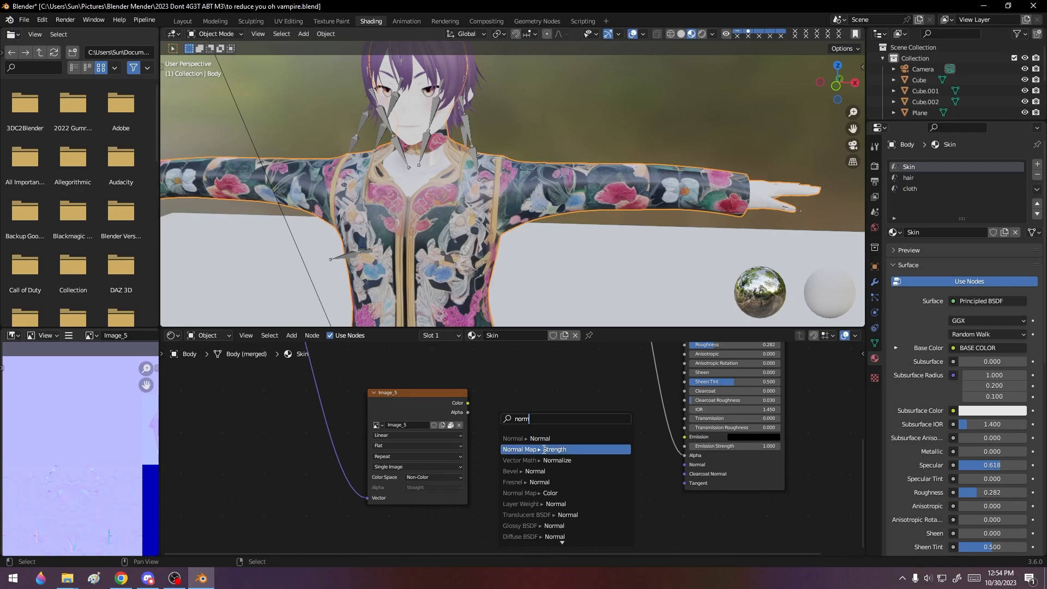
pyautogui.click(544, 449)
pyautogui.click(522, 449)
pyautogui.click(558, 466)
pyautogui.moveTo(566, 427); pyautogui.dragTo(685, 464)
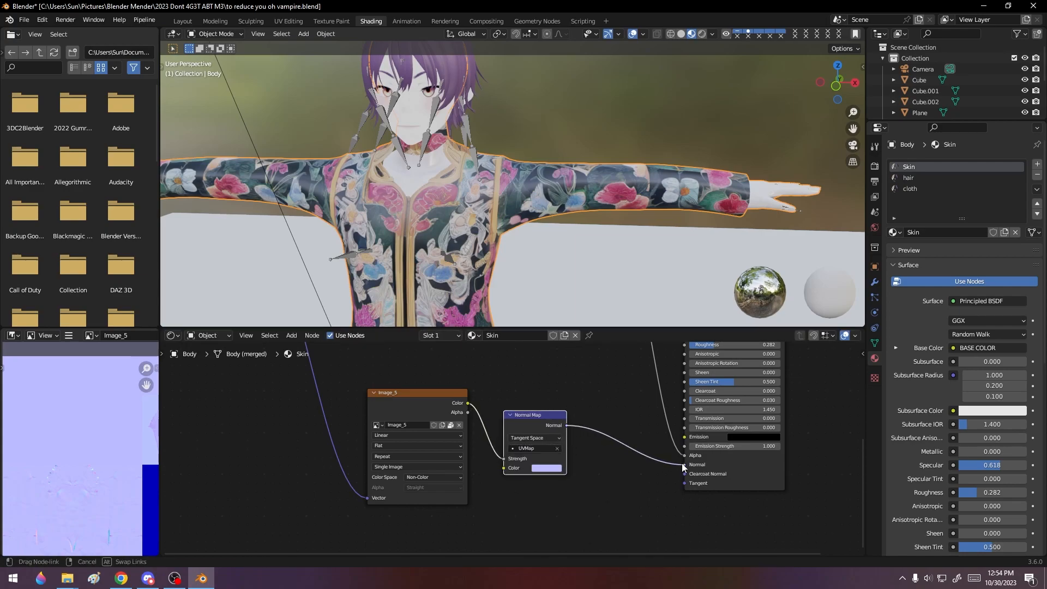
pyautogui.moveTo(505, 459); pyautogui.dragTo(503, 467)
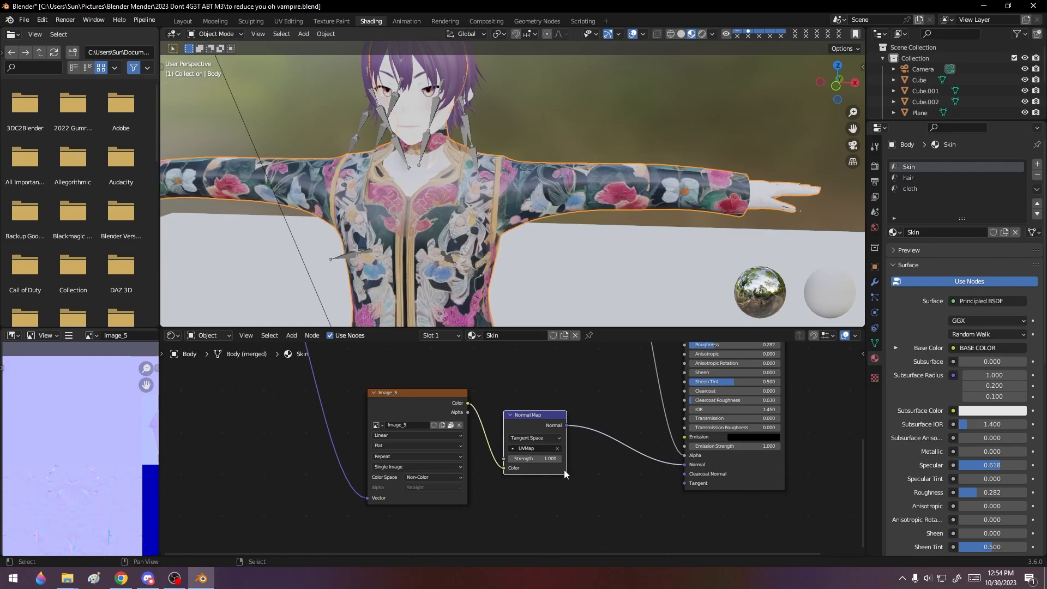
# - In the Layout workspace, select all of the Body mesh in Edit Mode and assign the Skin material to it
pyautogui.moveTo(382, 218); pyautogui.dragTo(559, 193, button='middle')
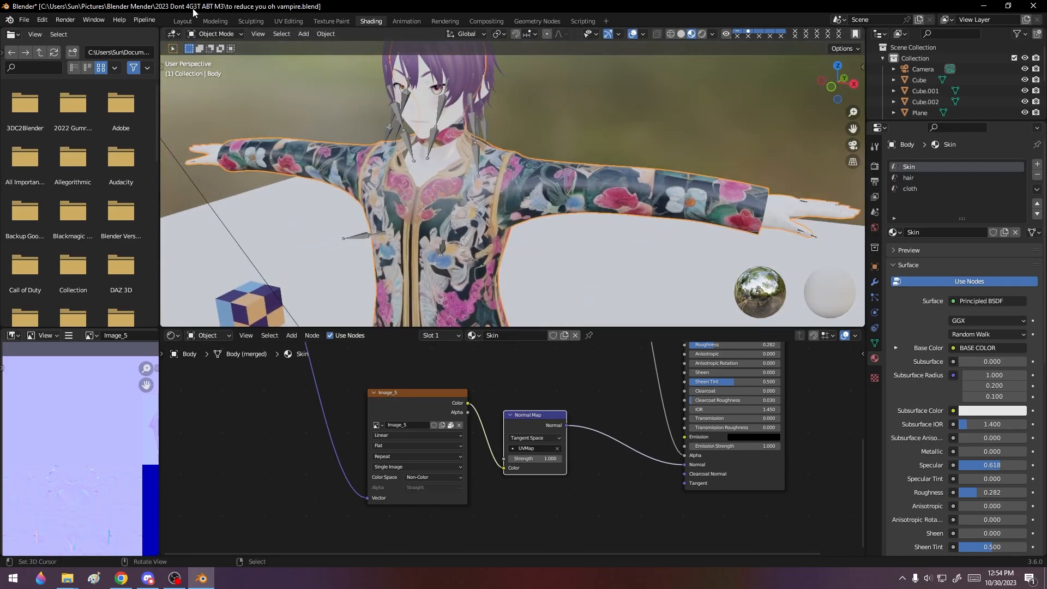
pyautogui.click(183, 21)
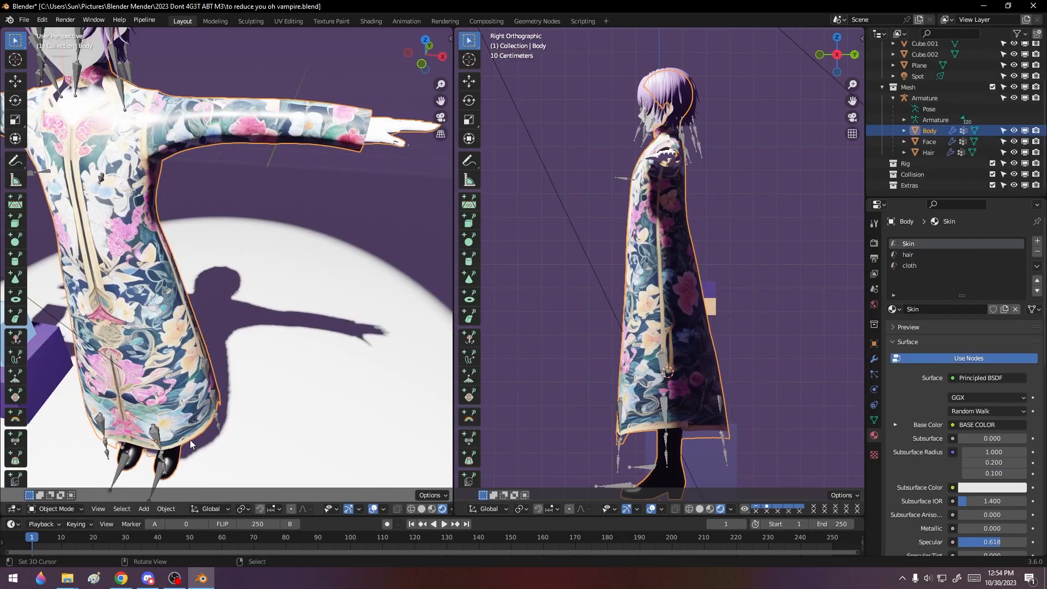
pyautogui.click(55, 508)
pyautogui.click(60, 487)
pyautogui.moveTo(210, 338); pyautogui.dragTo(294, 322, button='middle')
pyautogui.press('a')
pyautogui.moveTo(232, 219); pyautogui.dragTo(211, 224, button='middle')
pyautogui.click(918, 326)
pyautogui.scroll(-3, 251, 177)
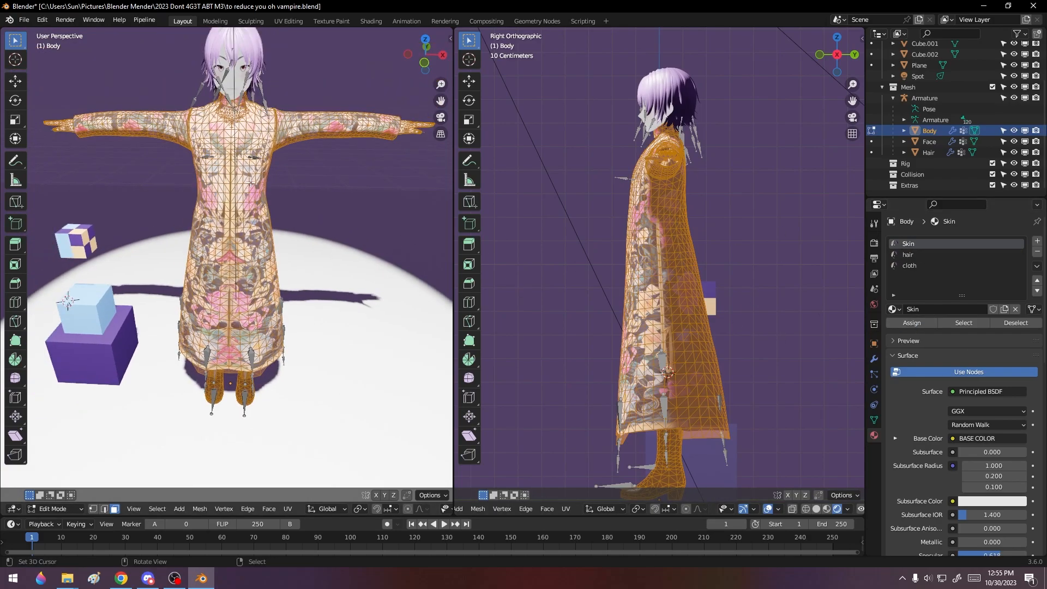
# - Check the Body in the Shading workspace, then return it to Object Mode in the Layout workspace and view the result
pyautogui.click(369, 22)
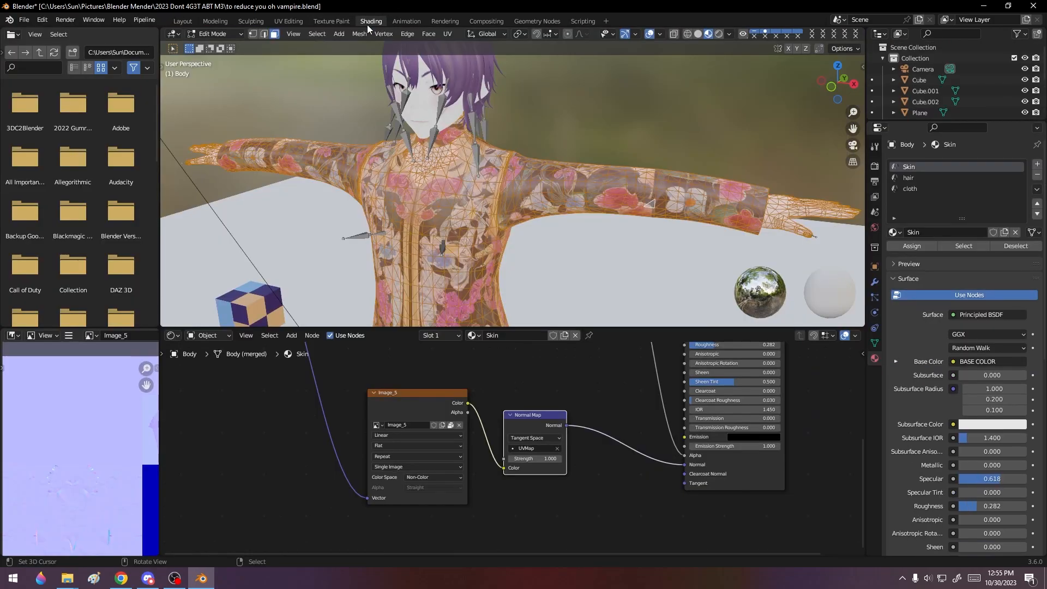
pyautogui.moveTo(477, 270)
pyautogui.mouseDown(button='middle')
pyautogui.moveTo(528, 262)
pyautogui.moveTo(480, 268)
pyautogui.mouseUp(button='middle')
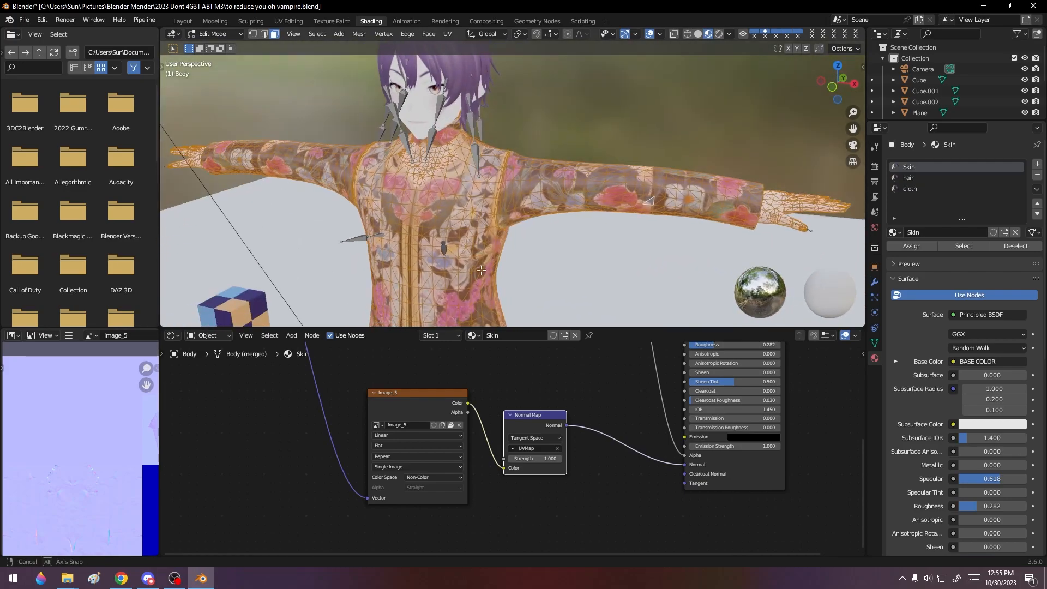
pyautogui.click(183, 22)
pyautogui.click(55, 508)
pyautogui.click(54, 498)
pyautogui.moveTo(234, 140); pyautogui.dragTo(262, 175, button='middle')
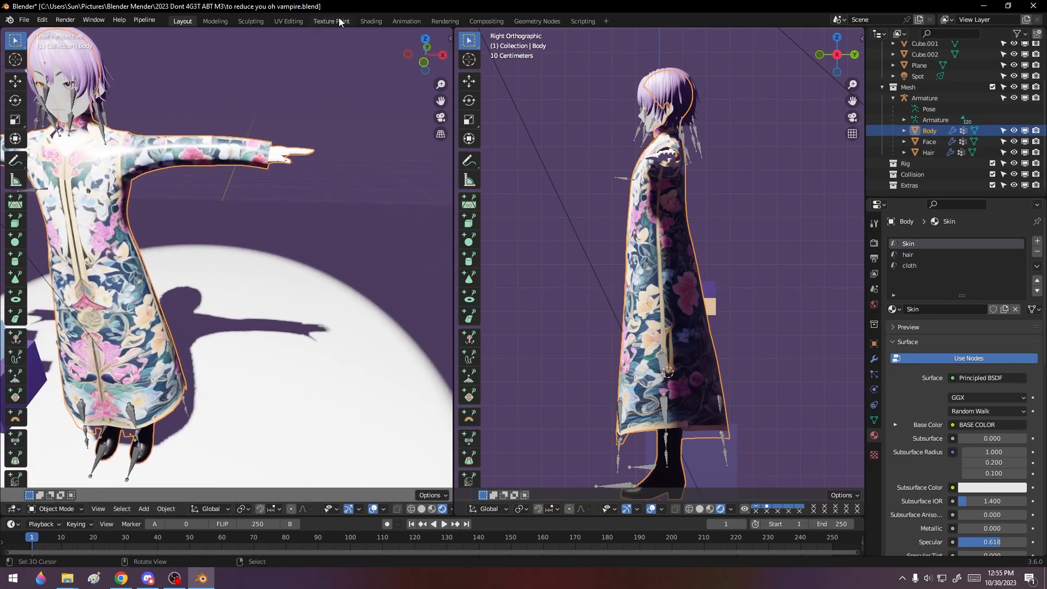
# - Move the Image_5 texture node farther from the Normal Map node in the Shading workspace and check the coat's surface detail
pyautogui.click(371, 20)
pyautogui.moveTo(624, 491); pyautogui.dragTo(570, 502, button='middle')
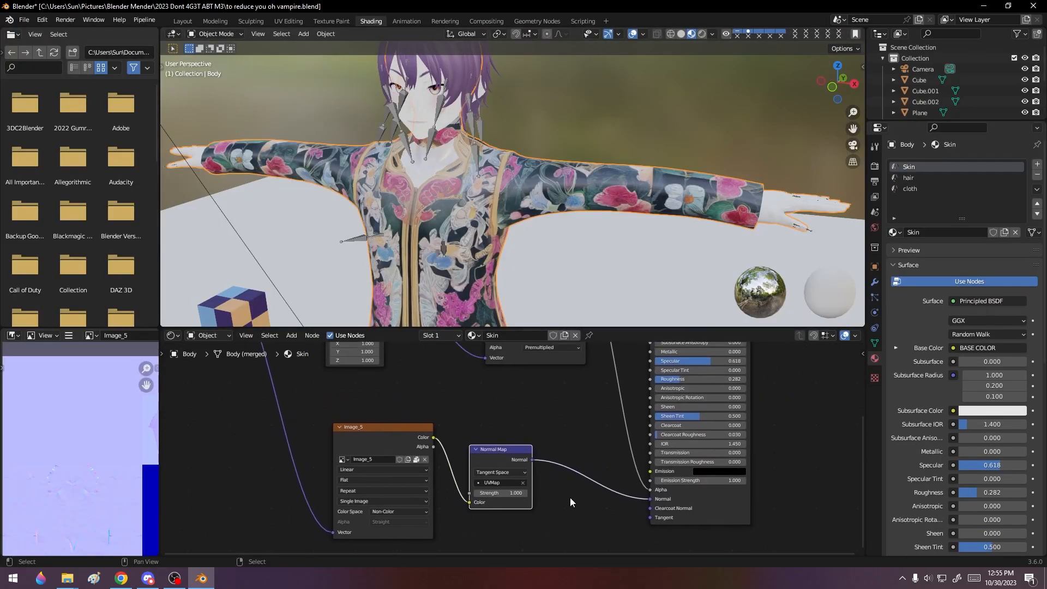
pyautogui.moveTo(557, 439); pyautogui.dragTo(599, 401, button='middle')
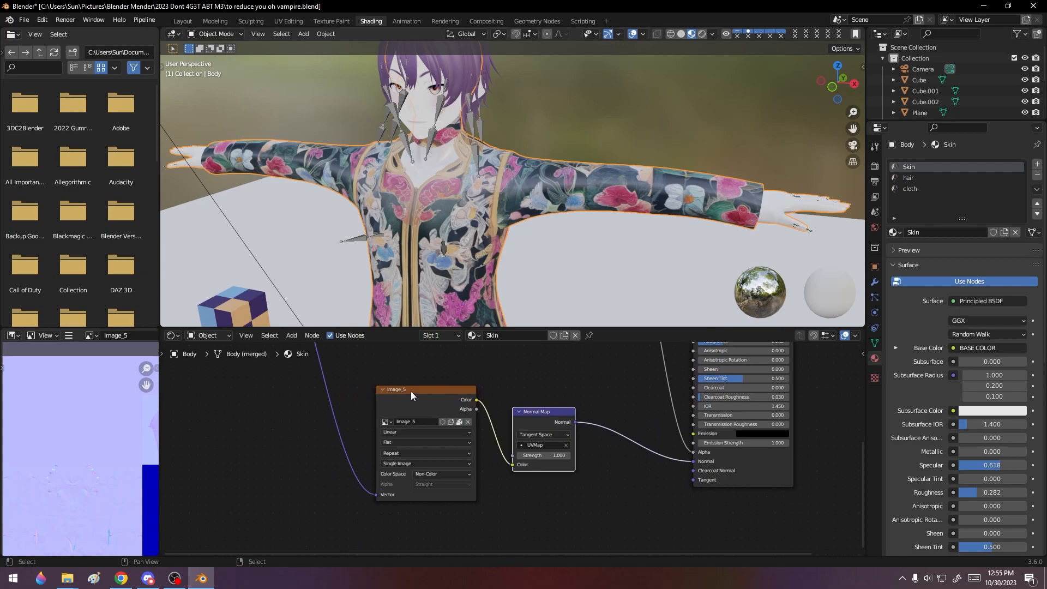
pyautogui.moveTo(410, 390); pyautogui.dragTo(378, 397)
pyautogui.scroll(5, 442, 208)
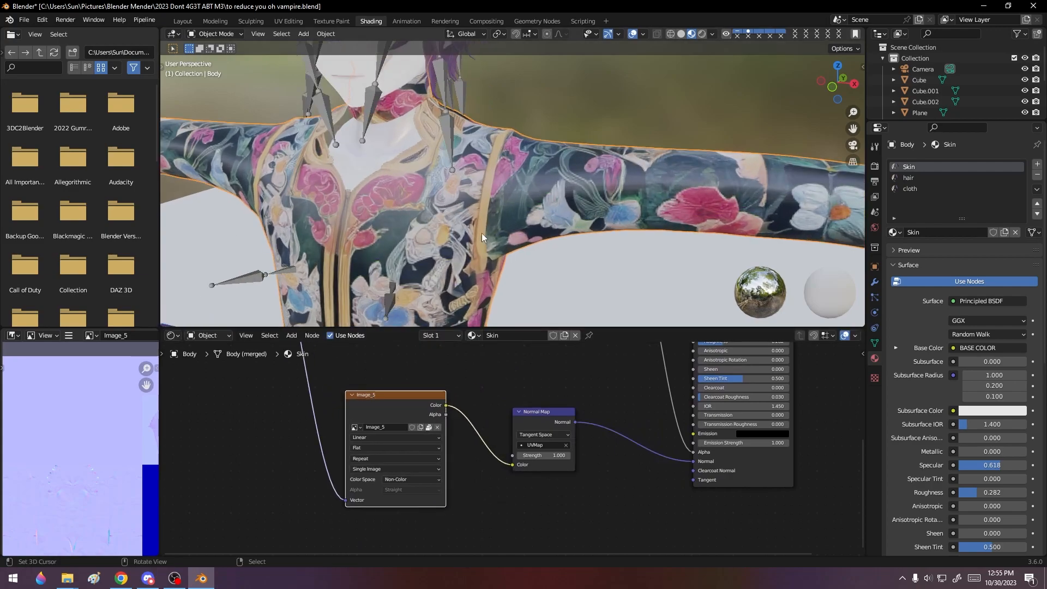
pyautogui.moveTo(90, 433); pyautogui.dragTo(97, 468, button='middle')
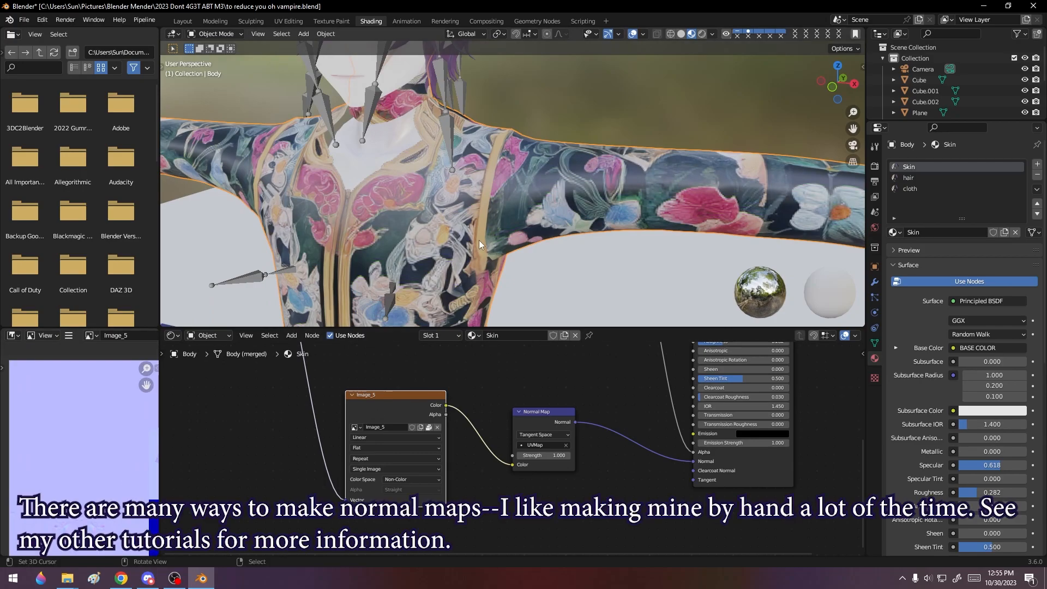
pyautogui.scroll(2, 463, 246)
pyautogui.scroll(-4, 463, 246)
pyautogui.moveTo(458, 243); pyautogui.dragTo(476, 230, button='middle')
pyautogui.moveTo(394, 395); pyautogui.dragTo(386, 378)
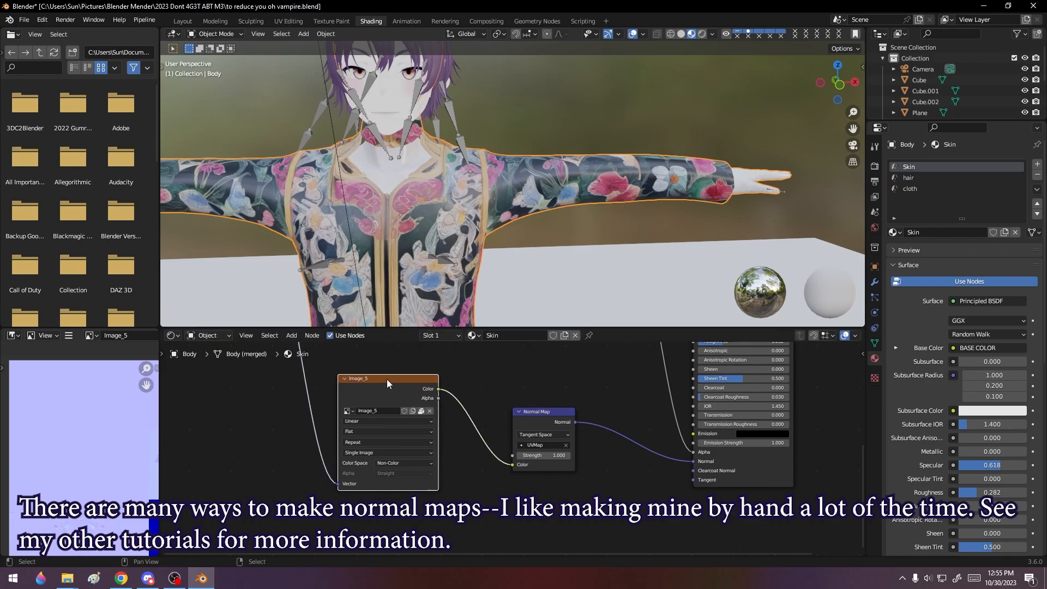
# - Switch the normal map's texture node from Image_5 to the "mahahah vampire" normal PNG and inspect the sleeve
pyautogui.click(351, 411)
pyautogui.scroll(-5, 410, 496)
pyautogui.click(411, 471)
pyautogui.moveTo(462, 240); pyautogui.dragTo(607, 221, button='middle')
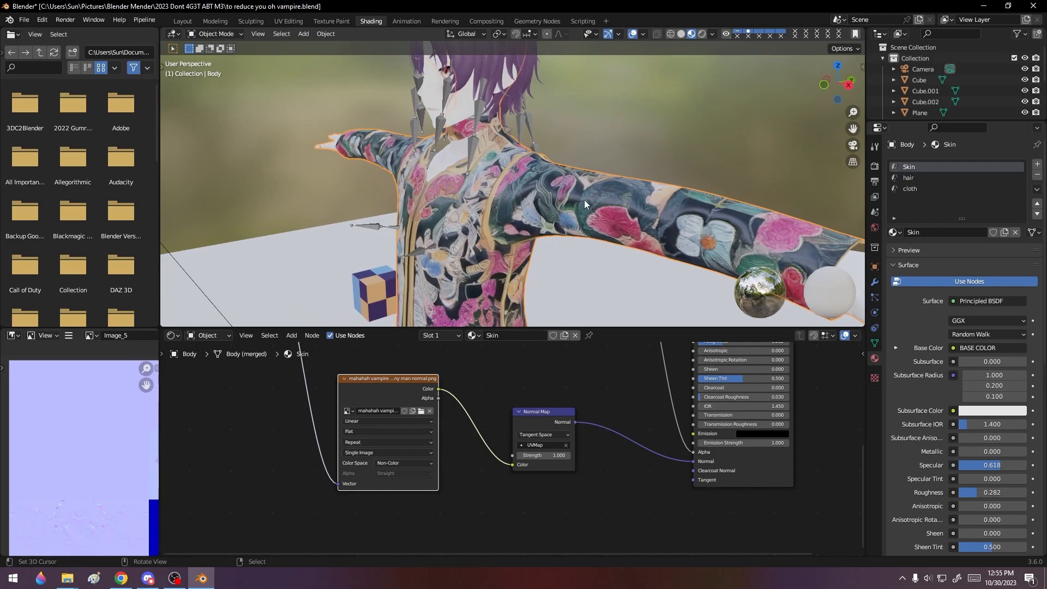
# - Inspect the coat's front and sleeves, then switch the normal map's texture node back to Image_5 and compare the surface detail
pyautogui.scroll(3, 541, 192)
pyautogui.moveTo(540, 191); pyautogui.dragTo(512, 194, button='middle')
pyautogui.scroll(-4, 478, 200)
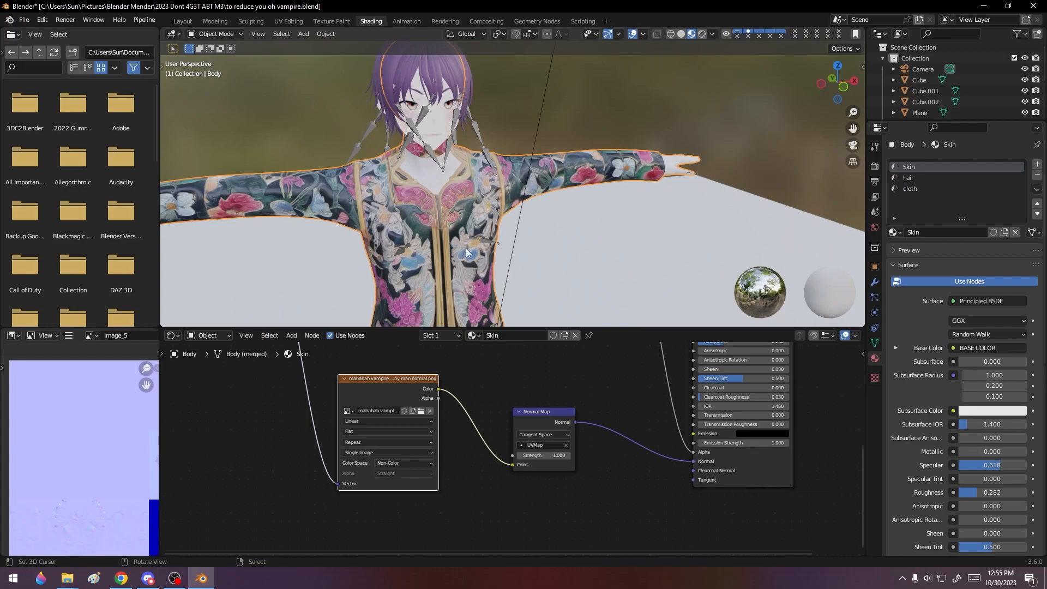
pyautogui.moveTo(419, 257)
pyautogui.mouseDown(button='middle')
pyautogui.moveTo(561, 257)
pyautogui.moveTo(365, 250)
pyautogui.moveTo(410, 245)
pyautogui.mouseUp(button='middle')
pyautogui.scroll(3, 477, 256)
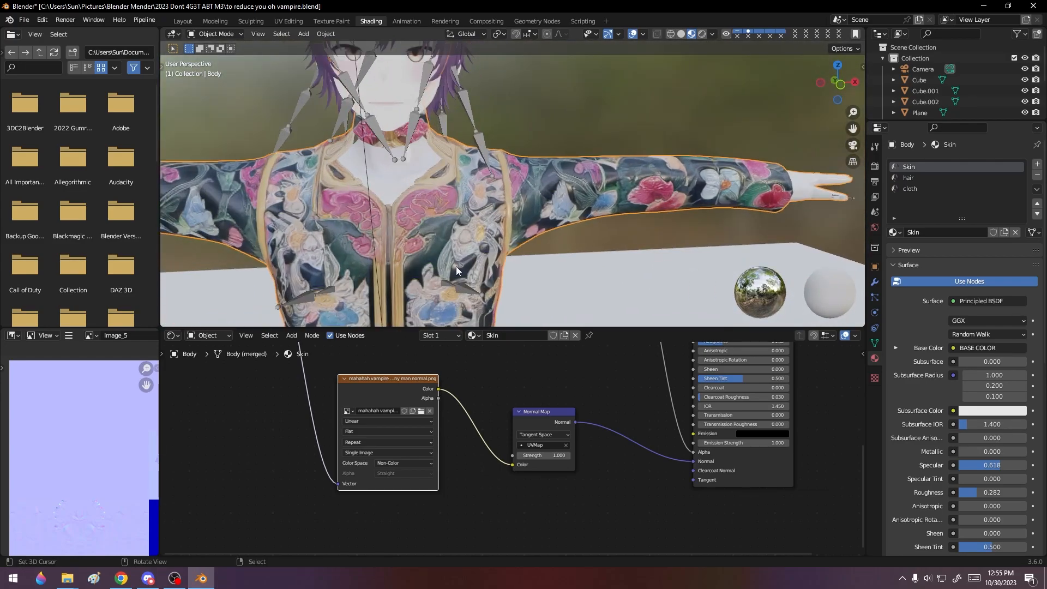
pyautogui.click(348, 410)
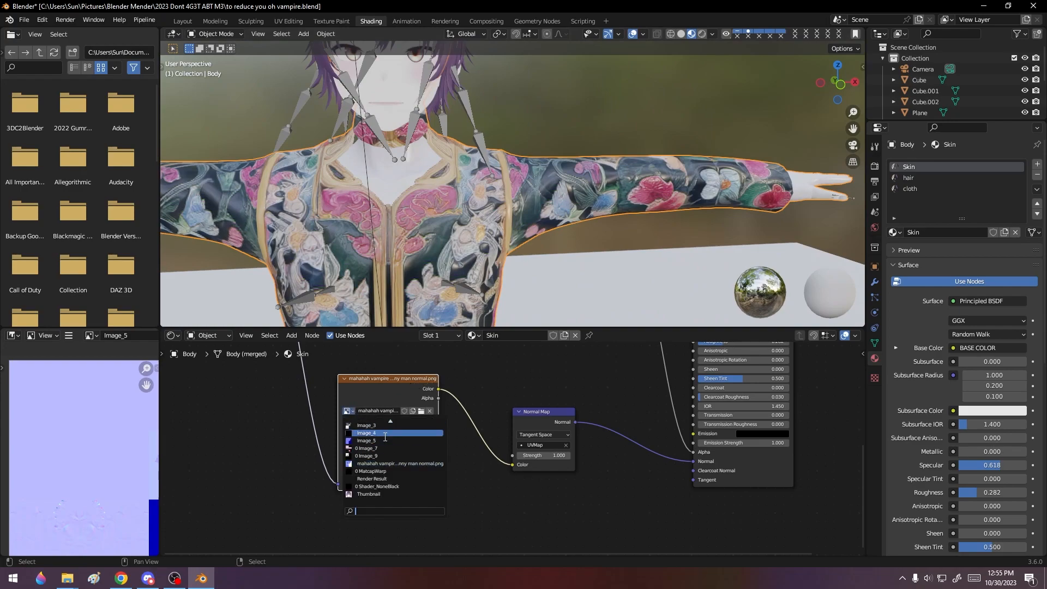
pyautogui.click(384, 441)
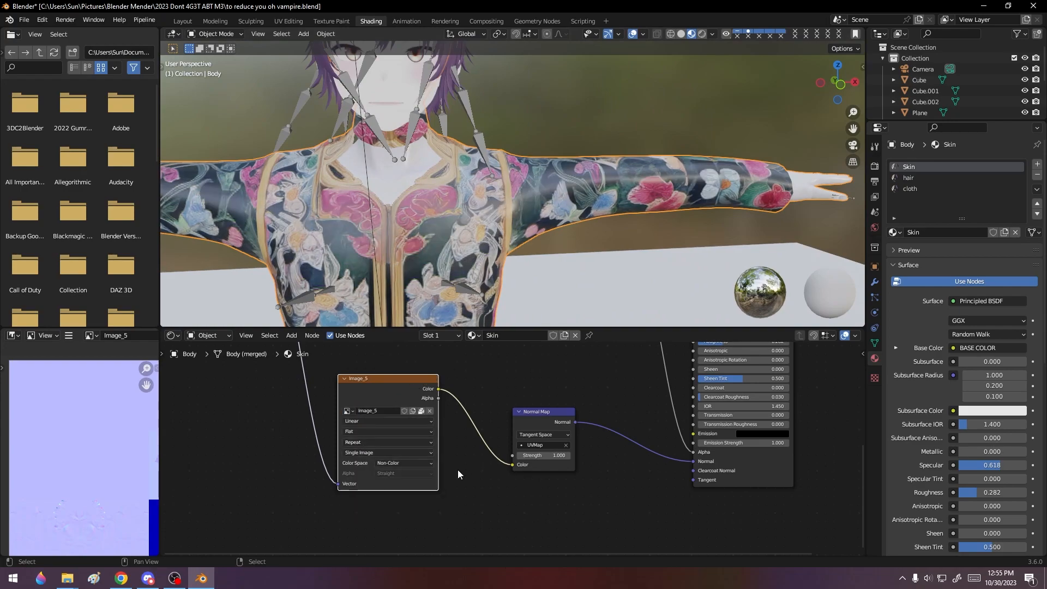
pyautogui.scroll(-5, 400, 282)
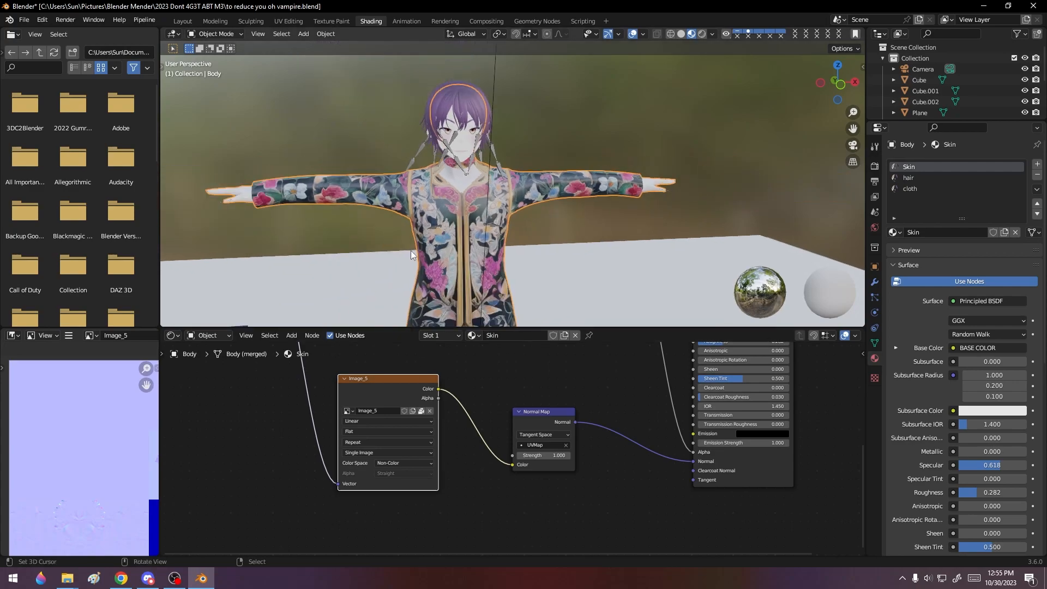
pyautogui.scroll(2, 475, 270)
# - Move the Normal Map node closer to the Image_5 texture node and duplicate that texture node into the space below it
pyautogui.moveTo(536, 411); pyautogui.dragTo(496, 383)
pyautogui.click(390, 387)
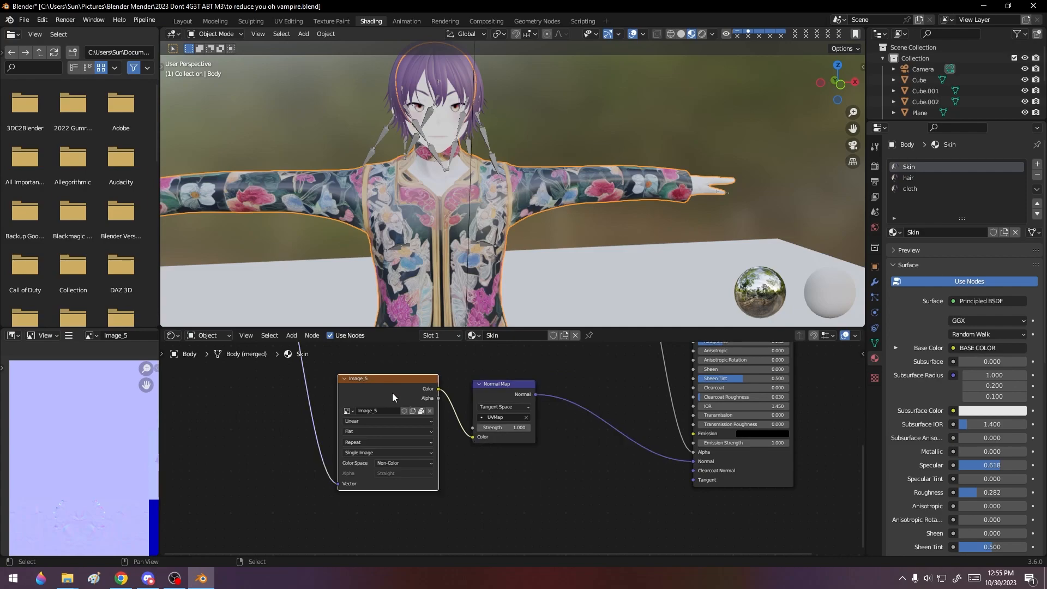
pyautogui.hotkey('shift', 'd')
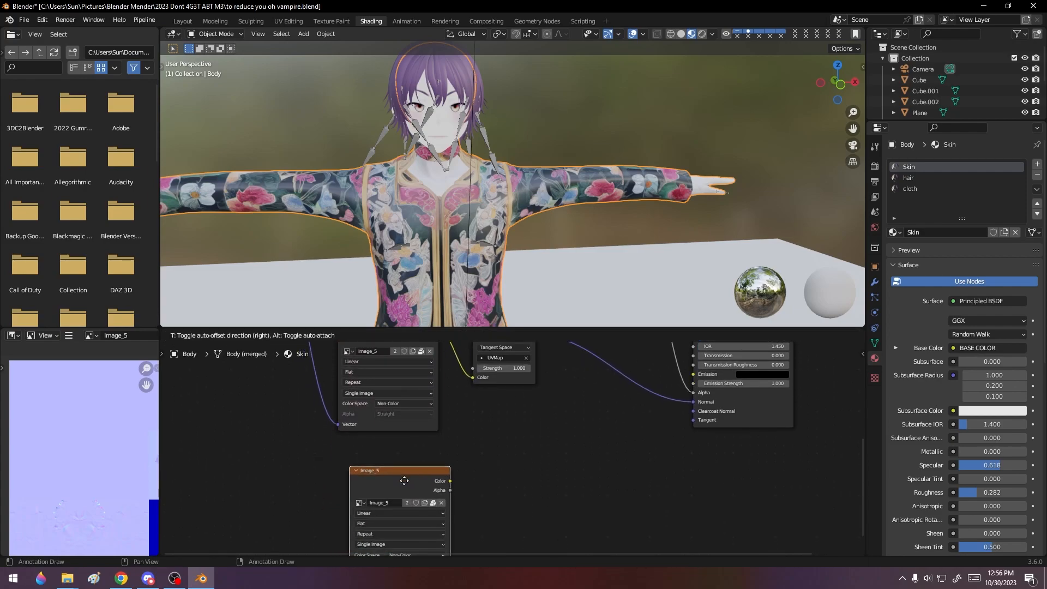
# - Switch the duplicated Image_5 texture node to the "mahahah vampire ... man normal.png" image and connect its Vector input to the Mapping node
pyautogui.click(386, 445)
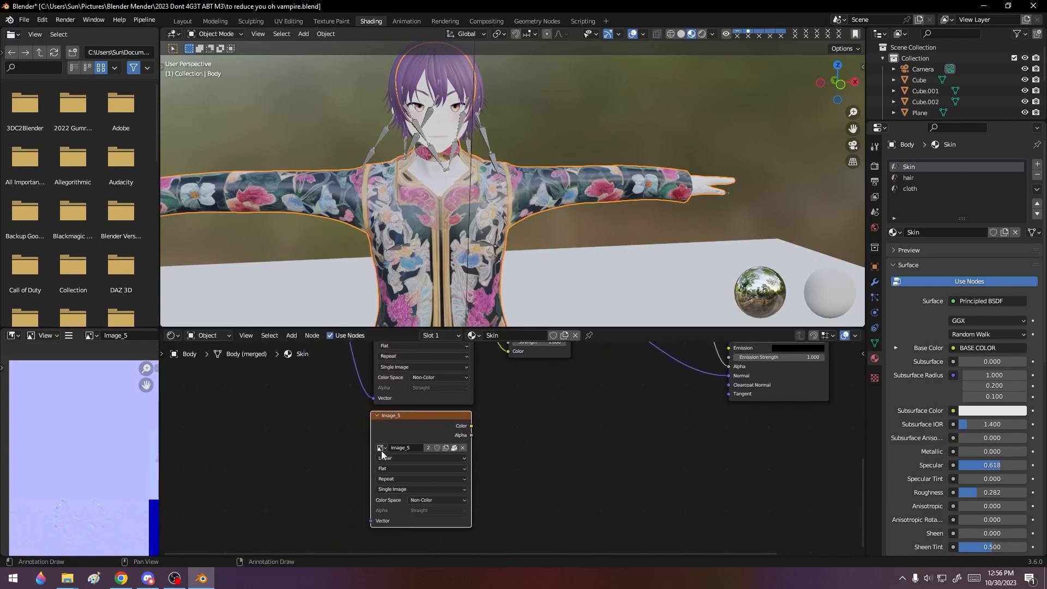
pyautogui.click(382, 449)
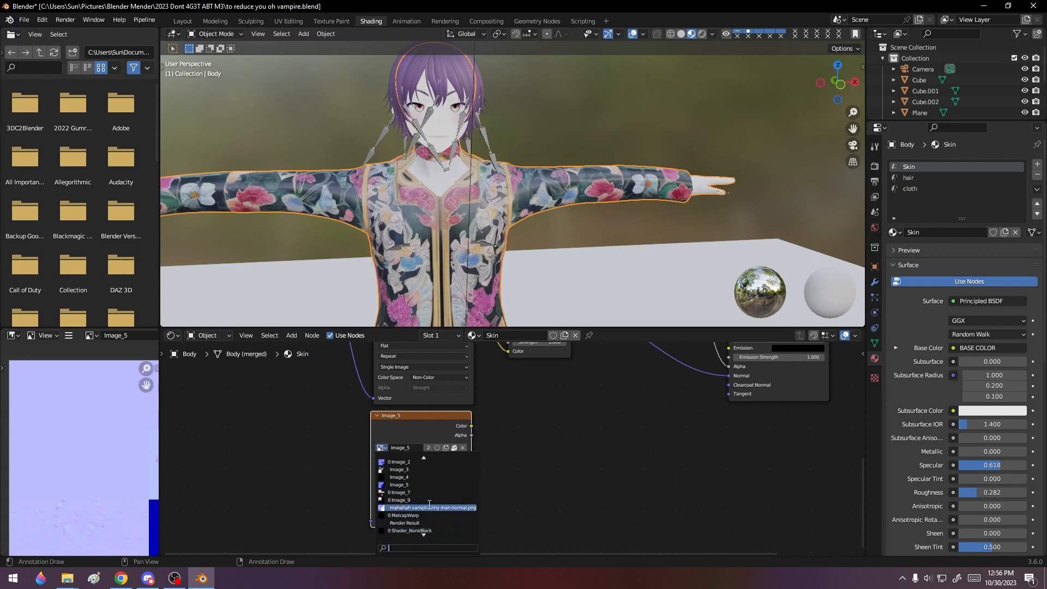
pyautogui.click(429, 507)
pyautogui.moveTo(370, 521); pyautogui.dragTo(300, 400)
pyautogui.moveTo(564, 502); pyautogui.dragTo(496, 548, button='middle')
pyautogui.moveTo(462, 378); pyautogui.dragTo(507, 404)
pyautogui.moveTo(527, 521); pyautogui.dragTo(520, 485, button='middle')
pyautogui.moveTo(398, 467)
pyautogui.mouseDown()
pyautogui.moveTo(437, 468)
pyautogui.moveTo(418, 464)
pyautogui.mouseUp()
pyautogui.click(411, 470)
pyautogui.write('mix')
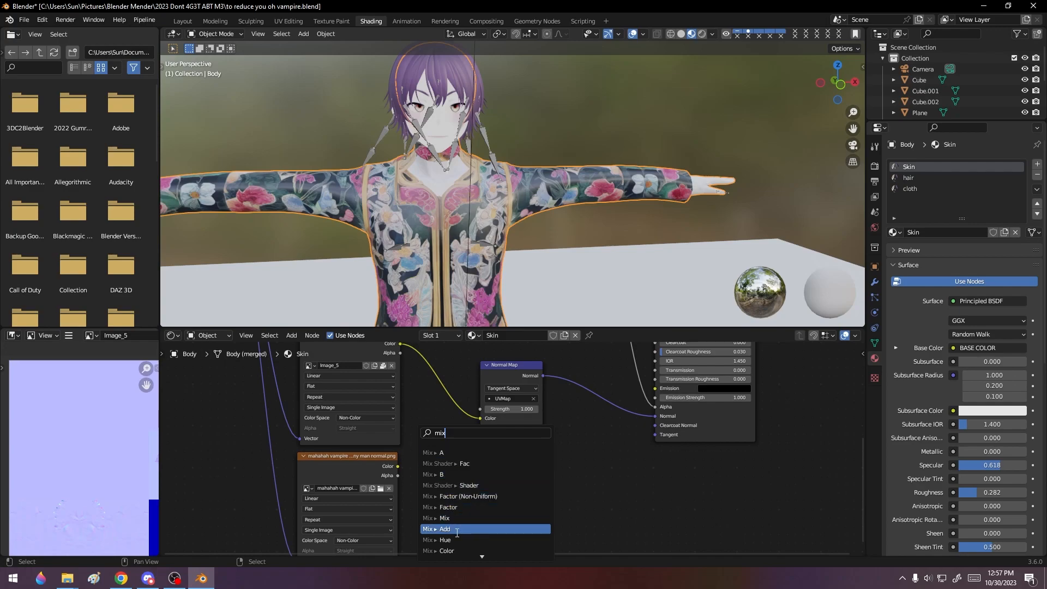
pyautogui.press('BackSpace')
pyautogui.press('BackSpace')
pyautogui.press('BackSpace')
pyautogui.write('add')
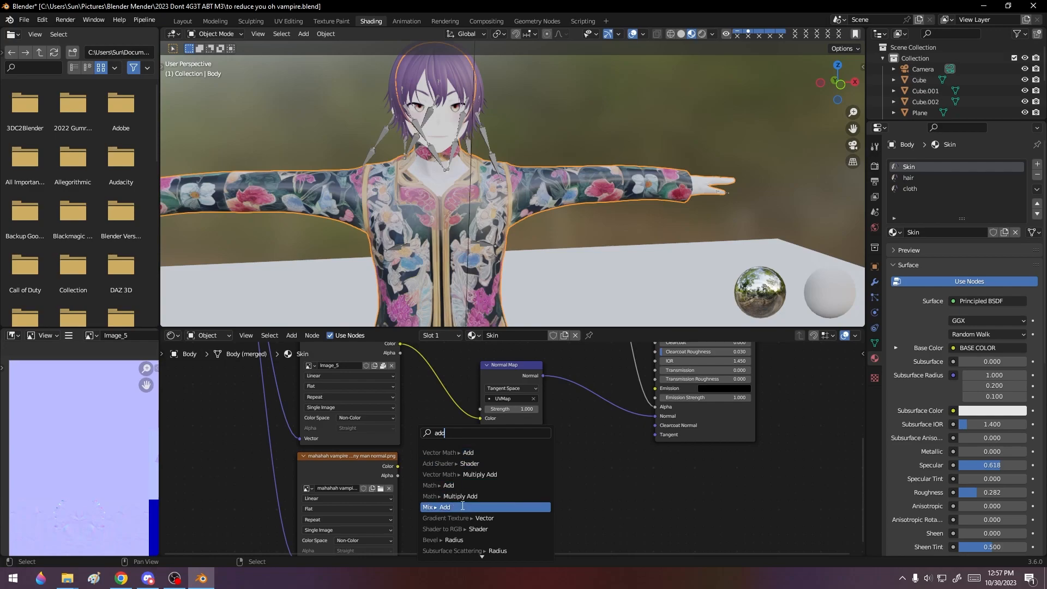
pyautogui.click(479, 452)
pyautogui.click(476, 444)
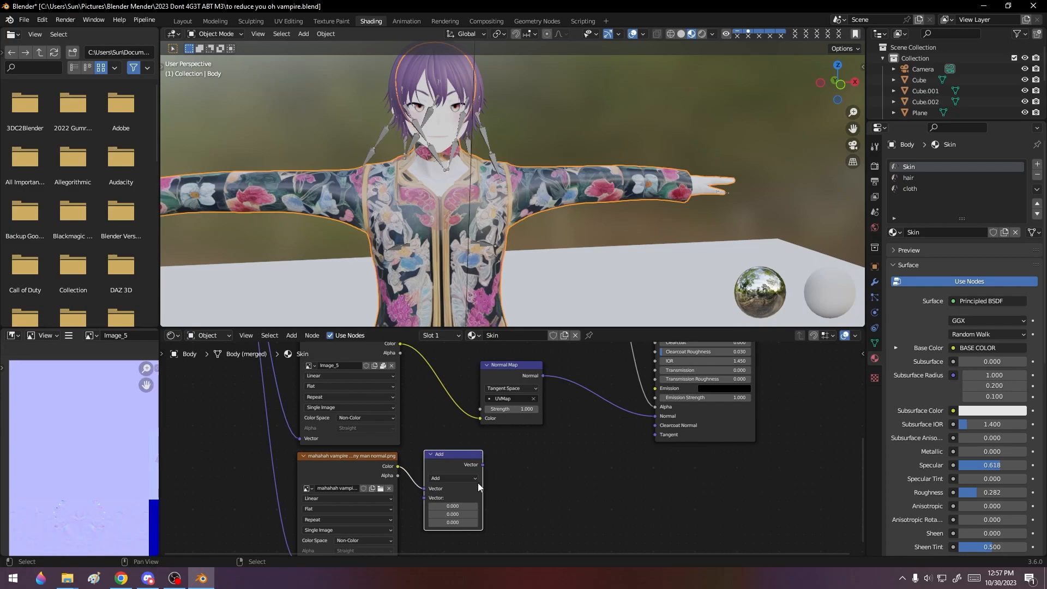
pyautogui.press('Delete')
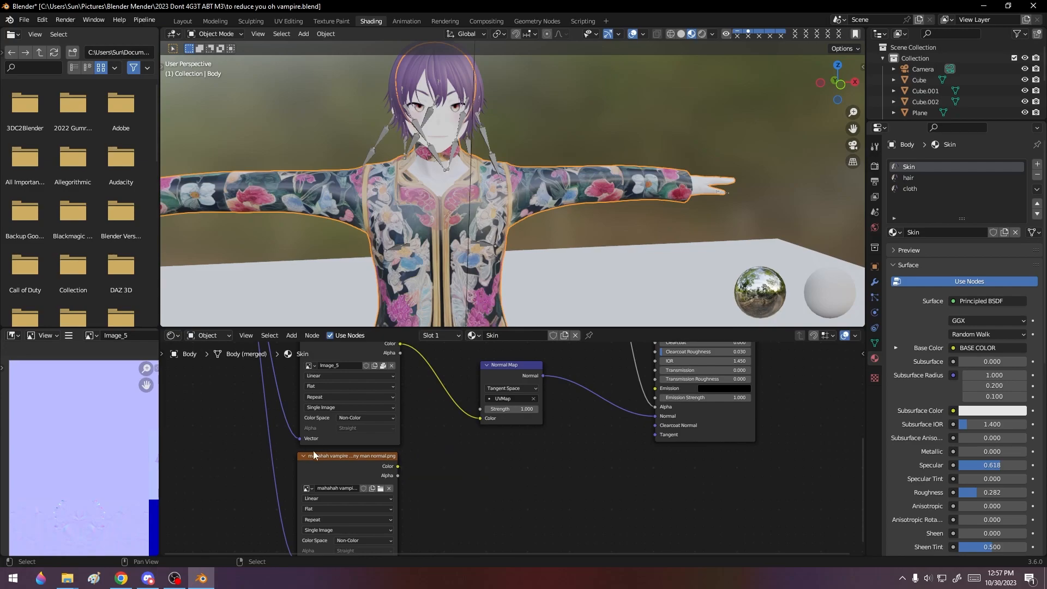
# - Add a color Mix node in Add mode from the vampire normal texture's Color output and place it below the Normal Map node
pyautogui.moveTo(398, 466); pyautogui.dragTo(419, 465)
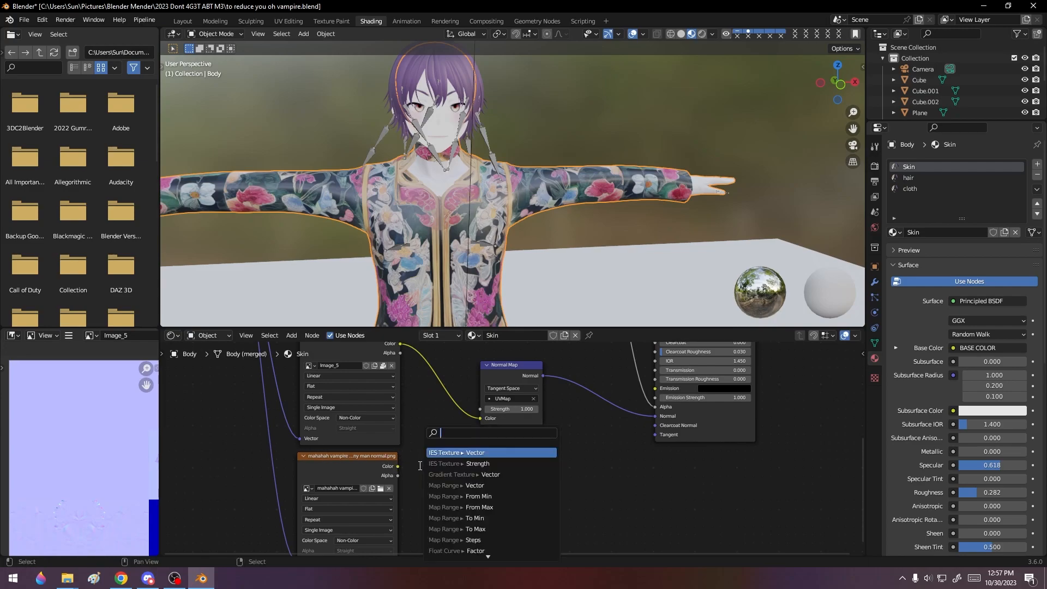
pyautogui.write('add')
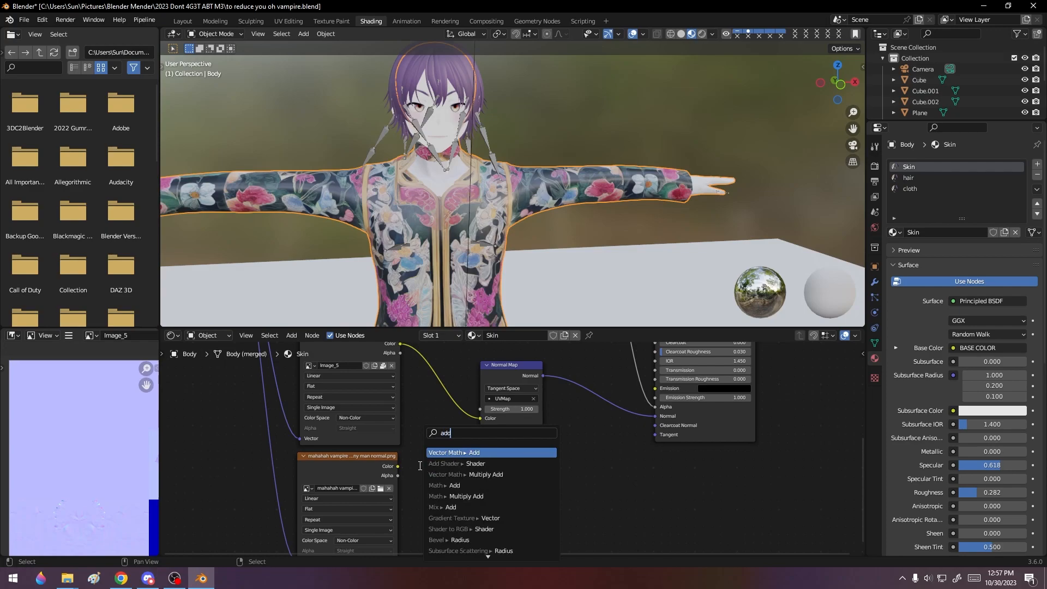
pyautogui.click(479, 507)
pyautogui.click(526, 493)
pyautogui.moveTo(510, 365)
pyautogui.mouseDown()
pyautogui.moveTo(497, 365)
pyautogui.moveTo(514, 354)
pyautogui.moveTo(521, 382)
pyautogui.mouseUp()
pyautogui.moveTo(578, 502); pyautogui.dragTo(583, 445, button='middle')
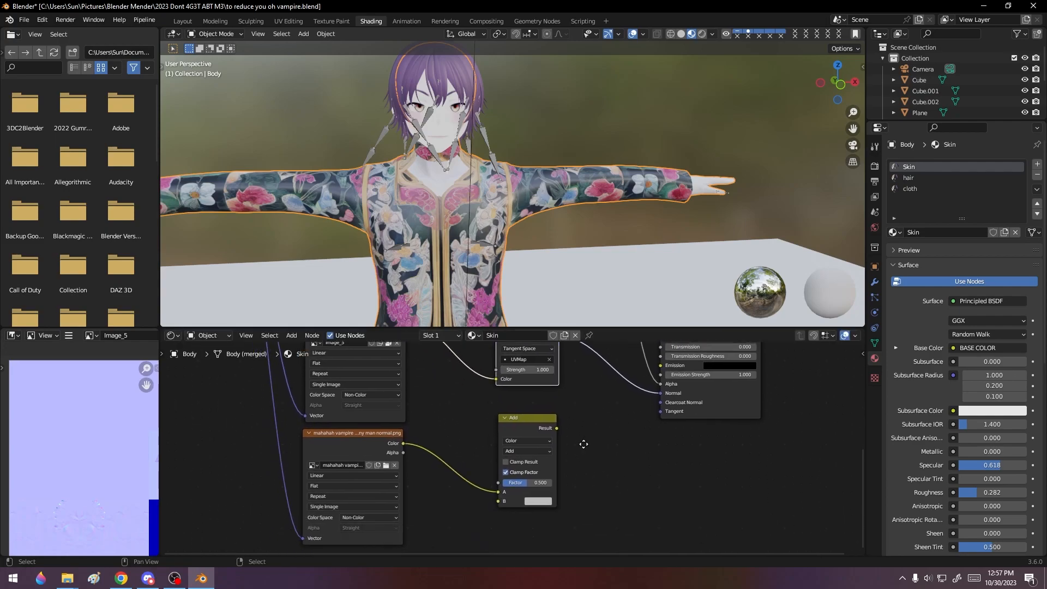
pyautogui.moveTo(533, 419); pyautogui.dragTo(524, 417)
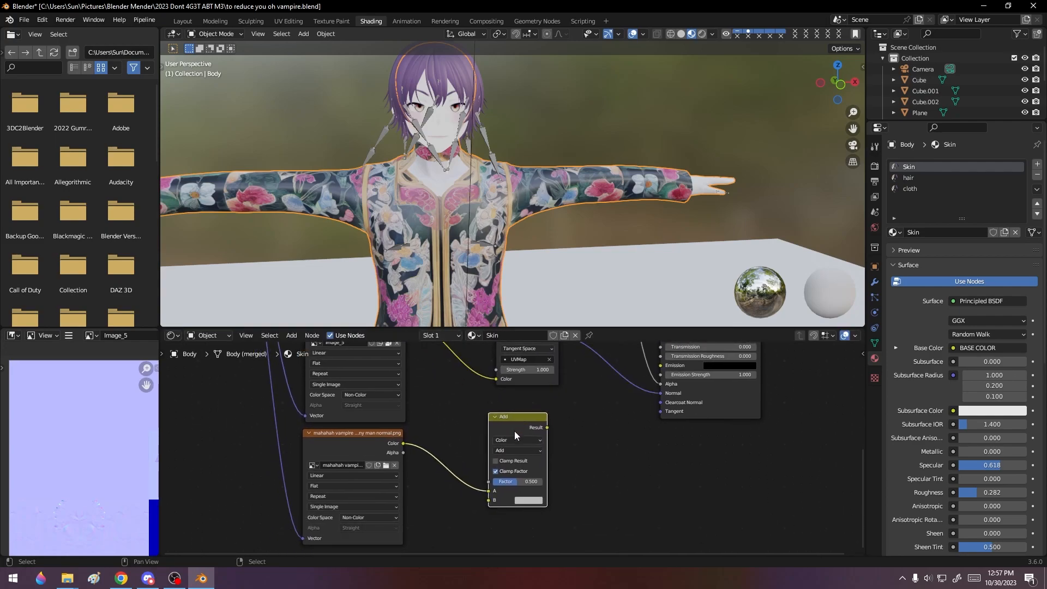
pyautogui.moveTo(629, 448); pyautogui.dragTo(629, 492, button='middle')
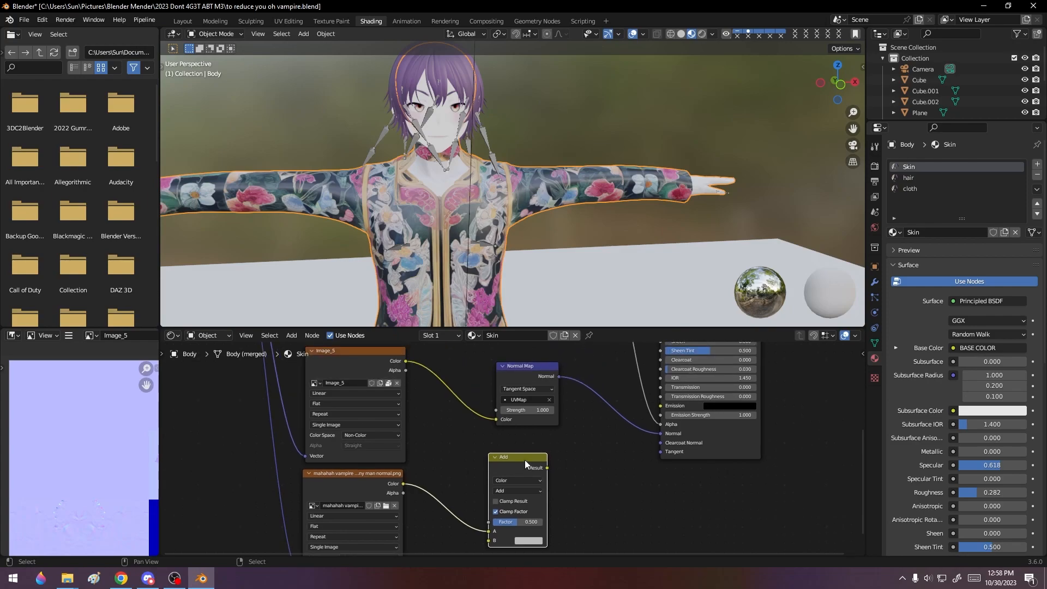
# - Feed Image_5 into A and the vampire normal texture into B of the Add node, and connect its Result to the Normal Map's Color
pyautogui.moveTo(496, 419)
pyautogui.mouseDown()
pyautogui.moveTo(450, 414)
pyautogui.moveTo(455, 436)
pyautogui.mouseUp()
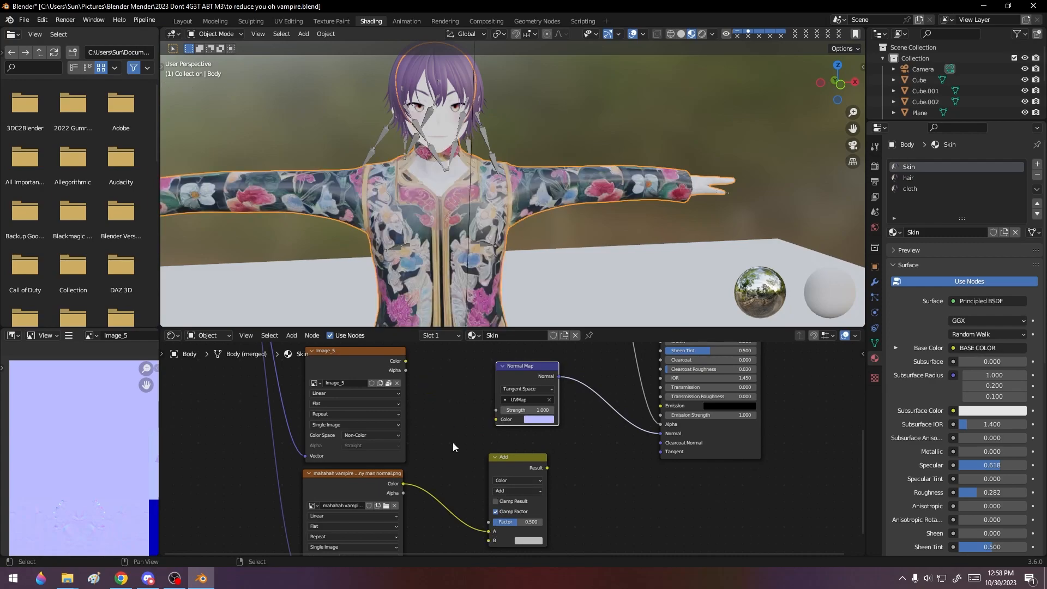
pyautogui.moveTo(406, 360); pyautogui.dragTo(488, 525)
pyautogui.click(401, 490)
pyautogui.moveTo(502, 462)
pyautogui.mouseDown()
pyautogui.moveTo(465, 369)
pyautogui.moveTo(426, 365)
pyautogui.moveTo(492, 408)
pyautogui.moveTo(495, 434)
pyautogui.mouseUp()
pyautogui.moveTo(526, 386); pyautogui.dragTo(552, 385)
pyautogui.scroll(5, 462, 225)
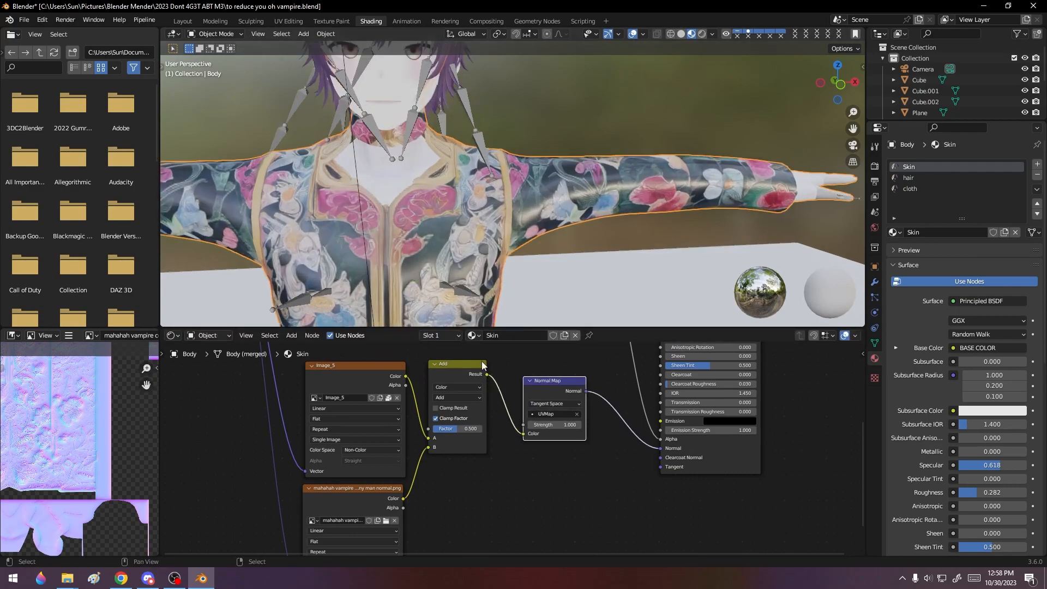
# - Set the Mix node's factor to 0.508 and its blending mode to Color
pyautogui.moveTo(457, 428)
pyautogui.mouseDown()
pyautogui.moveTo(475, 428)
pyautogui.moveTo(459, 428)
pyautogui.mouseUp()
pyautogui.click(463, 397)
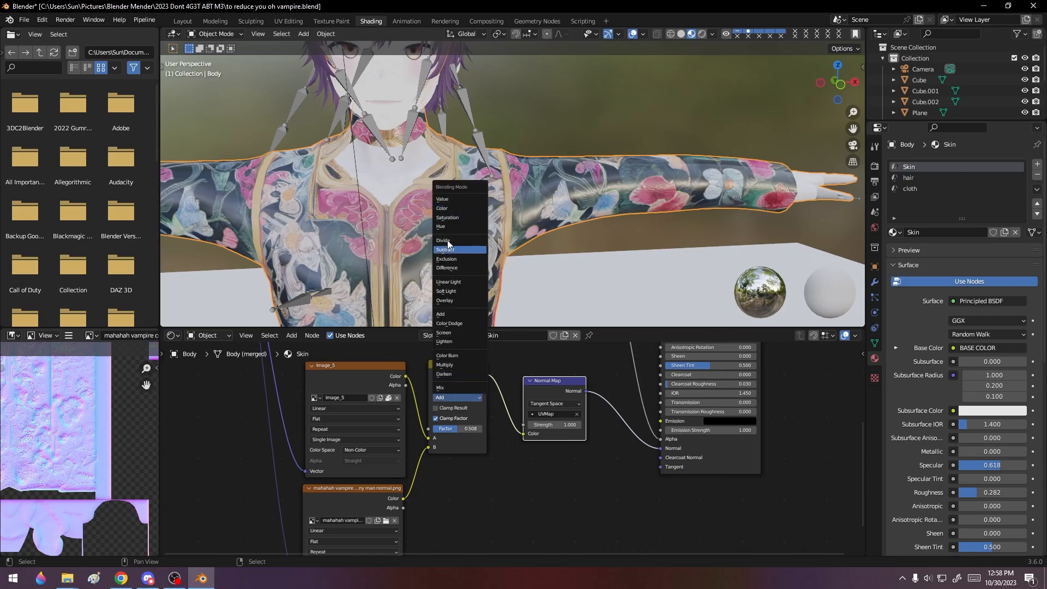
pyautogui.click(446, 207)
pyautogui.moveTo(461, 264); pyautogui.dragTo(427, 290, button='middle')
pyautogui.click(453, 387)
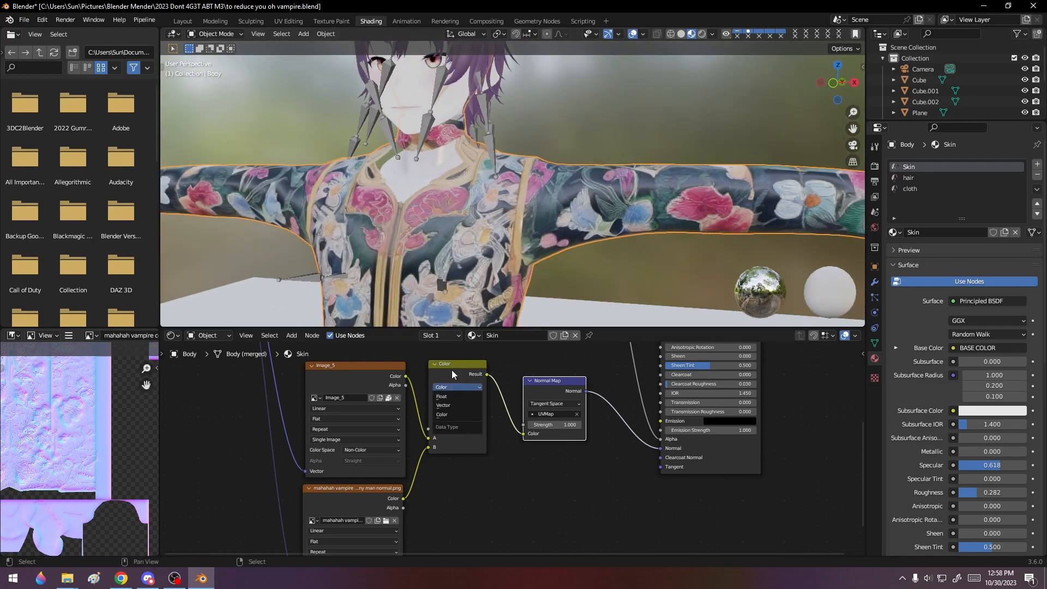
# - Try the Multiply blending mode on the Mix node and check its effect on the coat
pyautogui.click(454, 398)
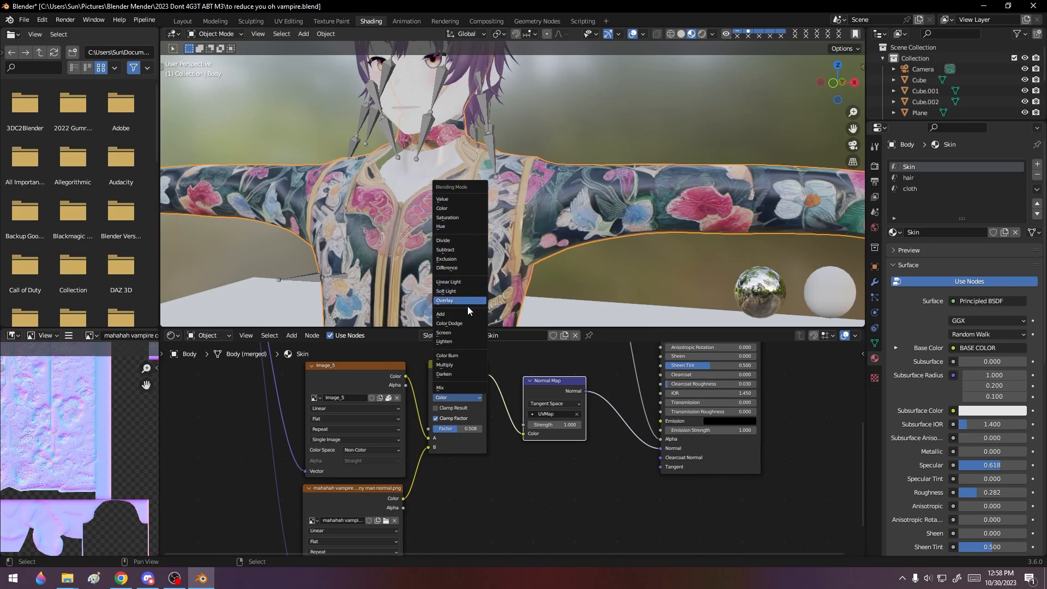
pyautogui.click(457, 364)
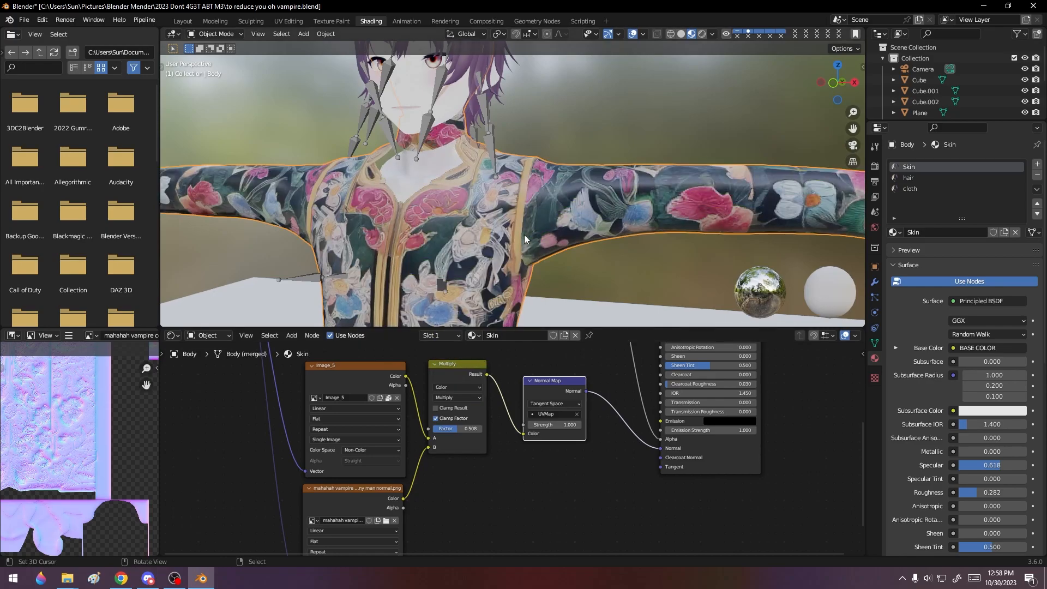
pyautogui.scroll(3, 524, 234)
pyautogui.scroll(-3, 524, 234)
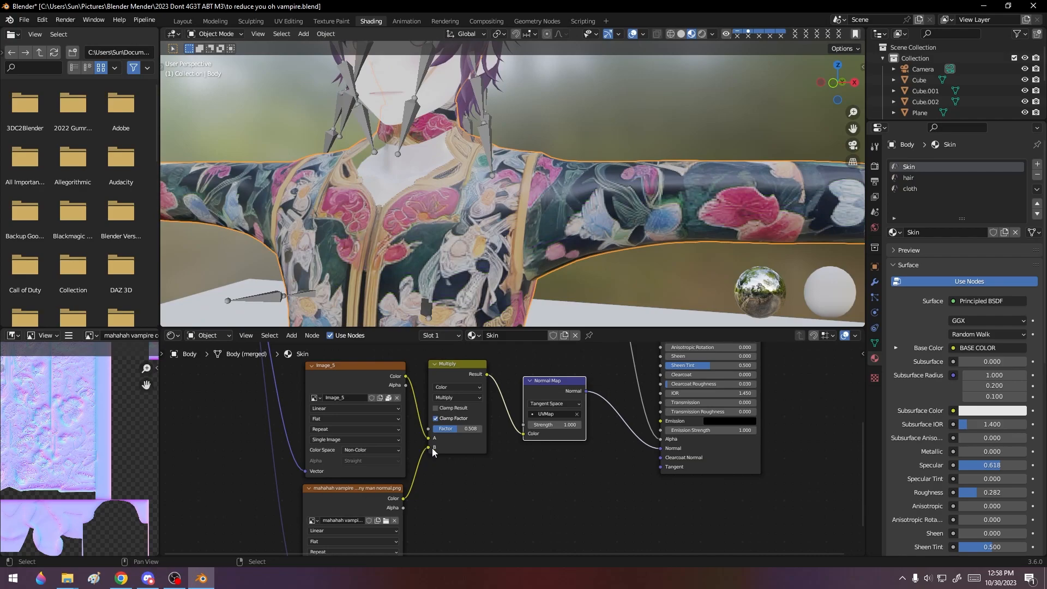
# - Swap the Mix node's inputs so the vampire normal texture feeds A and Image_5 feeds B
pyautogui.moveTo(429, 447); pyautogui.dragTo(429, 438)
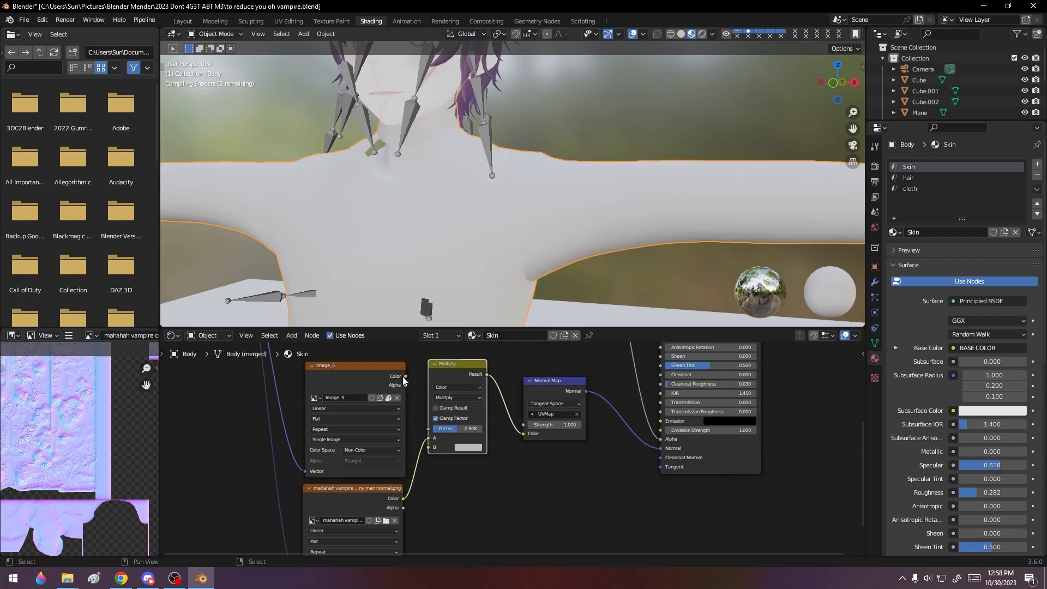
pyautogui.moveTo(405, 376); pyautogui.dragTo(428, 447)
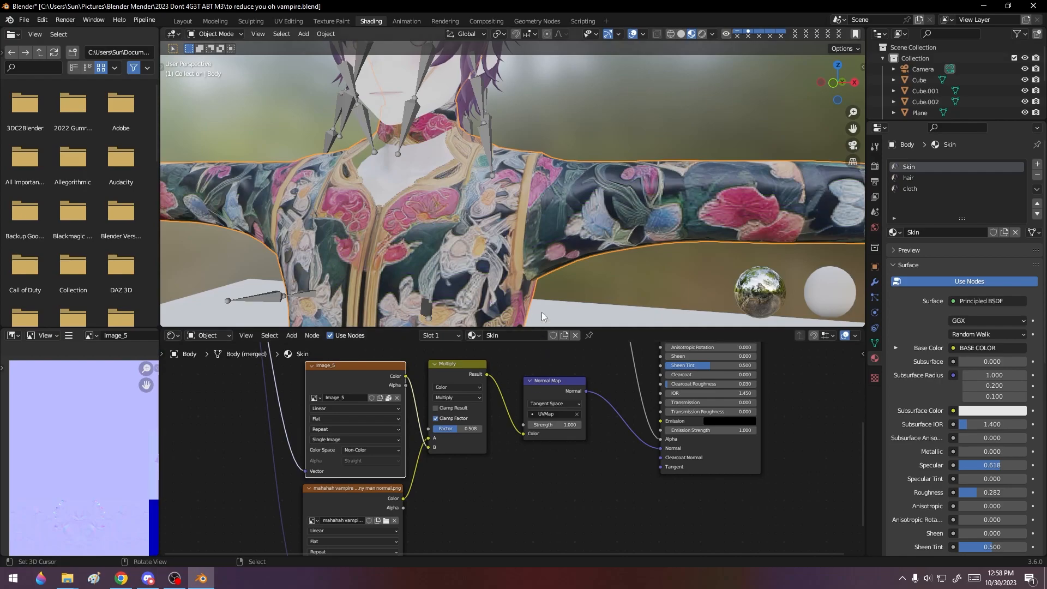
pyautogui.moveTo(521, 260); pyautogui.dragTo(510, 216, button='middle')
pyautogui.scroll(-5, 613, 256)
pyautogui.scroll(5, 641, 242)
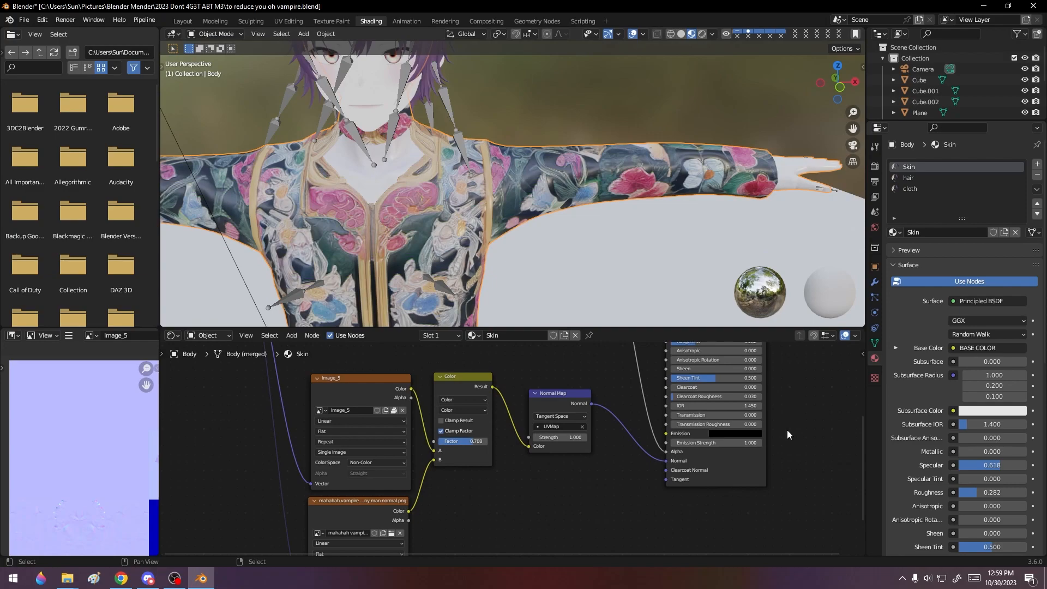
# - Set the roughness of the Skin material's Principled BSDF to 0.473
pyautogui.moveTo(818, 423); pyautogui.dragTo(709, 485, button='middle')
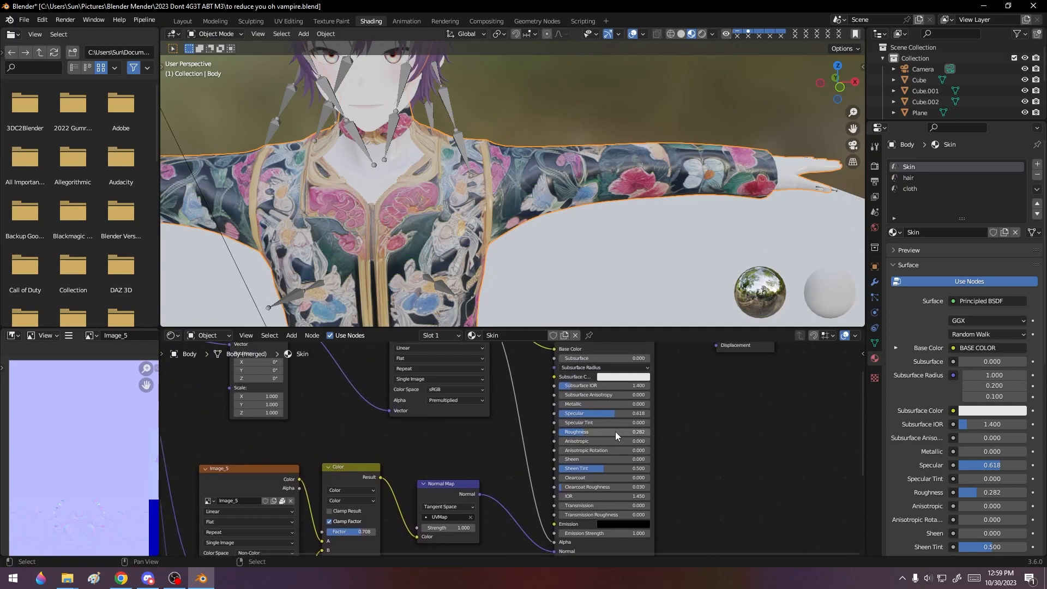
pyautogui.scroll(1, 608, 431)
pyautogui.moveTo(595, 431); pyautogui.dragTo(616, 430)
pyautogui.moveTo(329, 172); pyautogui.dragTo(531, 241, button='middle')
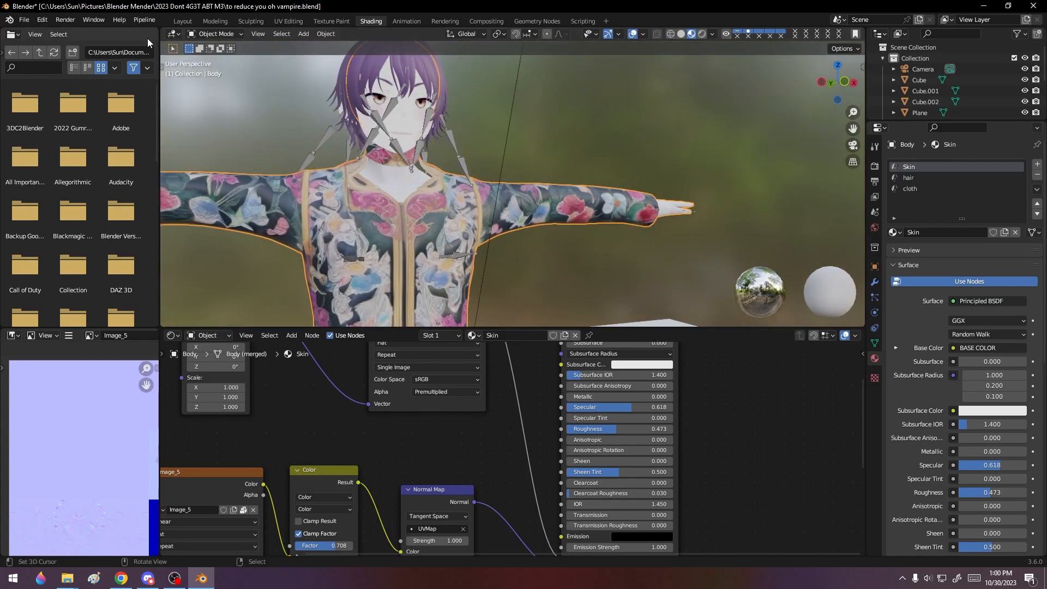
# - Save the blend file and switch to the Layout workspace
pyautogui.click(24, 19)
pyautogui.click(39, 92)
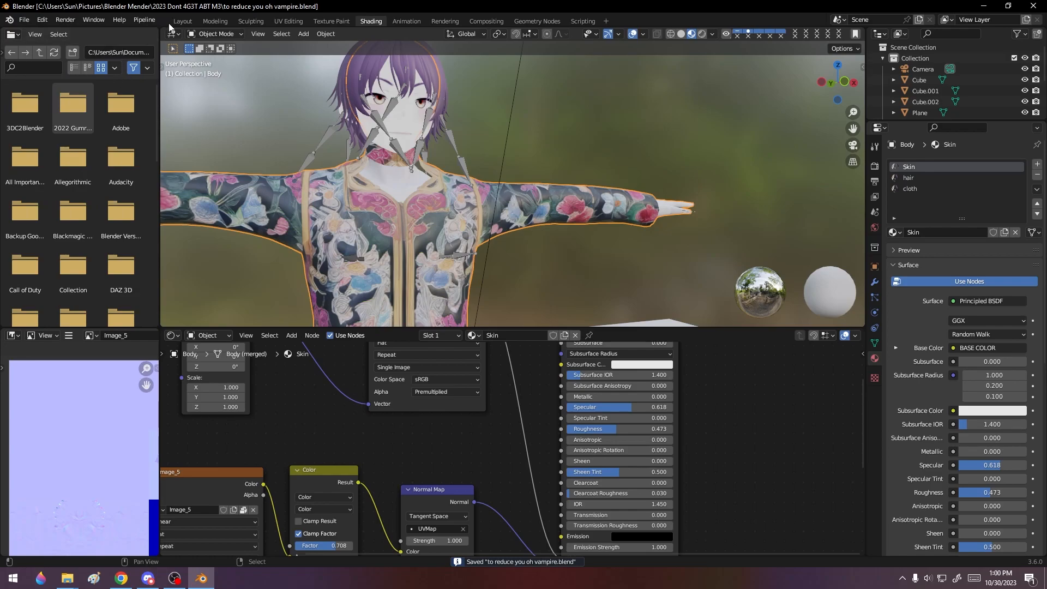
pyautogui.click(183, 21)
# - Select the spot light shining on the character and set its power to 100 W
pyautogui.moveTo(191, 316); pyautogui.dragTo(167, 319, button='middle')
pyautogui.scroll(-5, 166, 319)
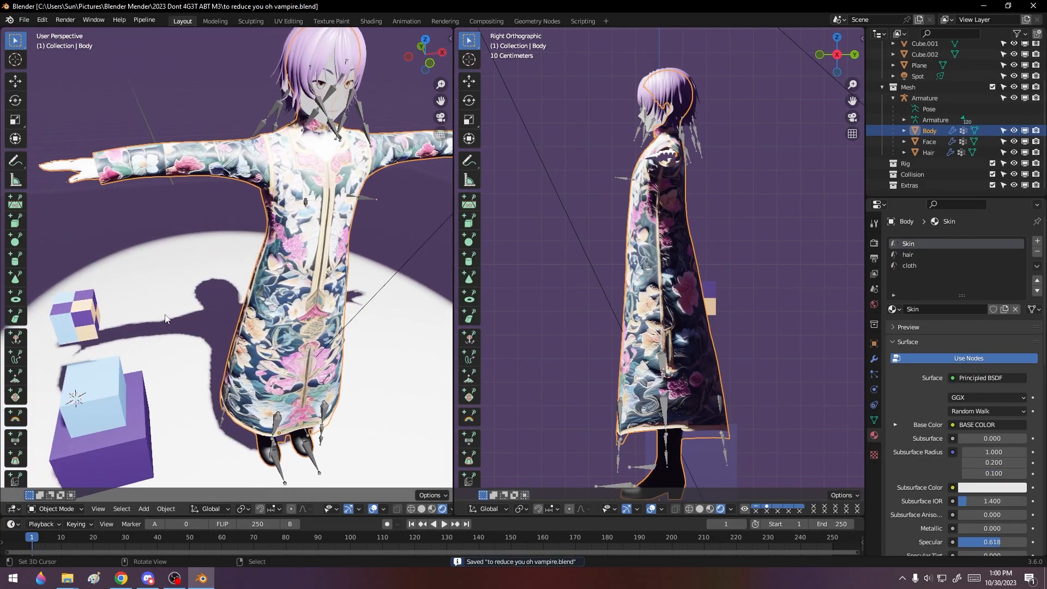
pyautogui.scroll(-2, 255, 358)
pyautogui.moveTo(255, 358); pyautogui.dragTo(320, 340, button='middle')
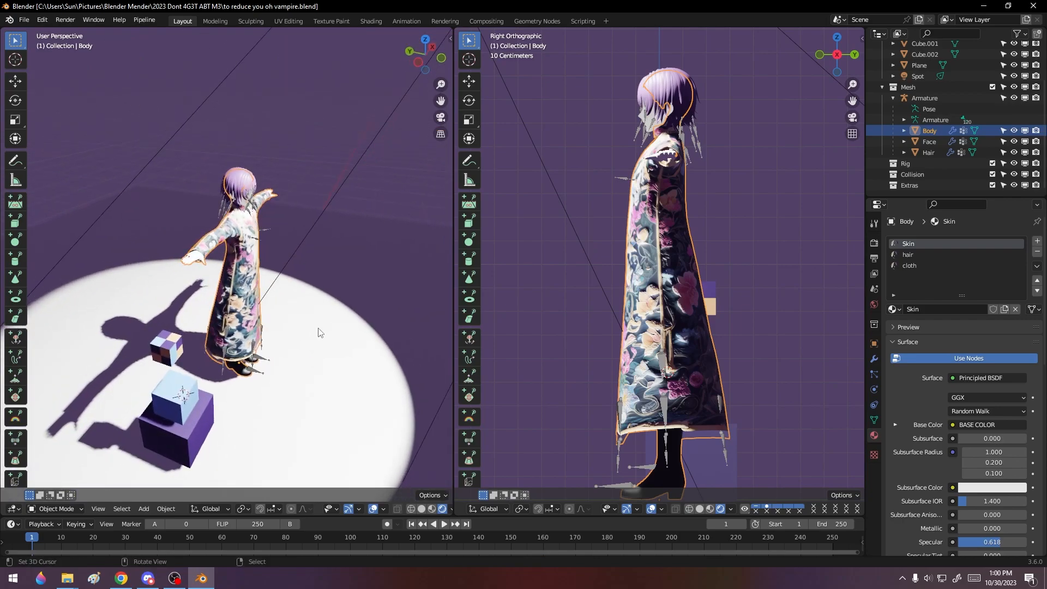
pyautogui.click(341, 191)
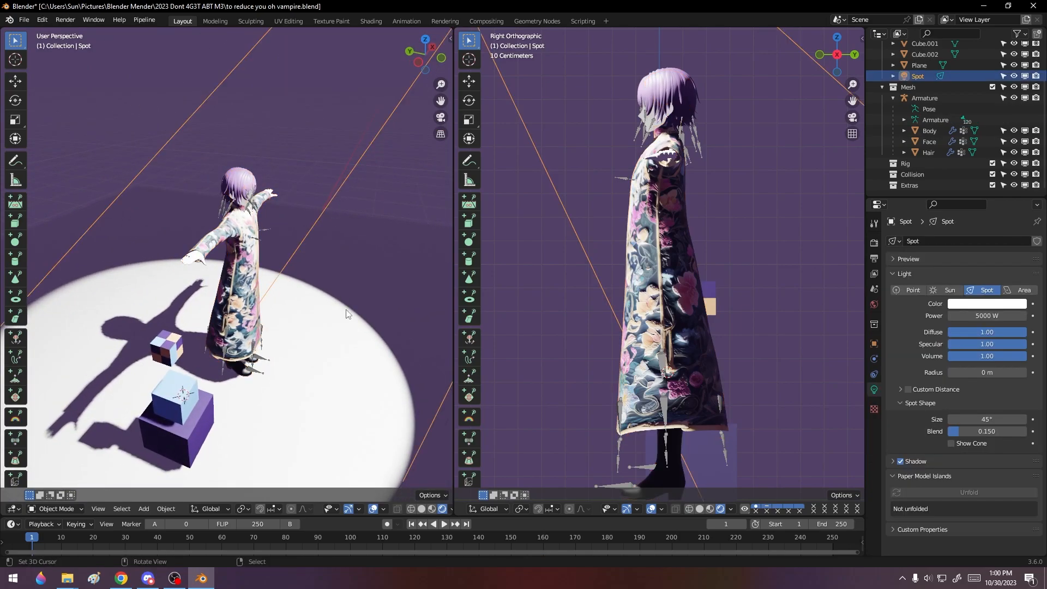
pyautogui.scroll(-4, 351, 335)
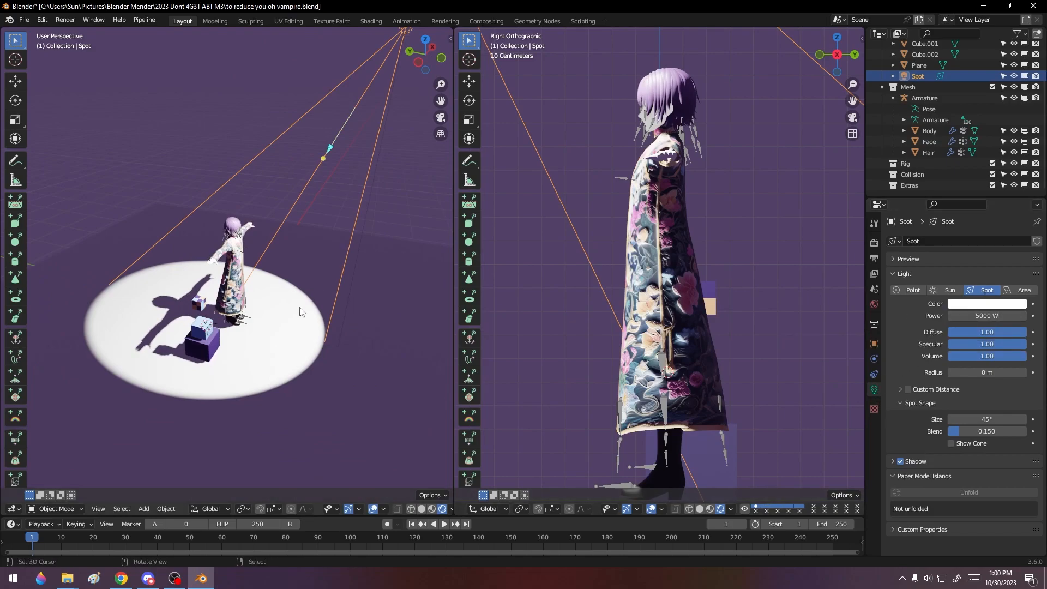
pyautogui.moveTo(991, 316); pyautogui.dragTo(979, 316)
pyautogui.click(980, 317)
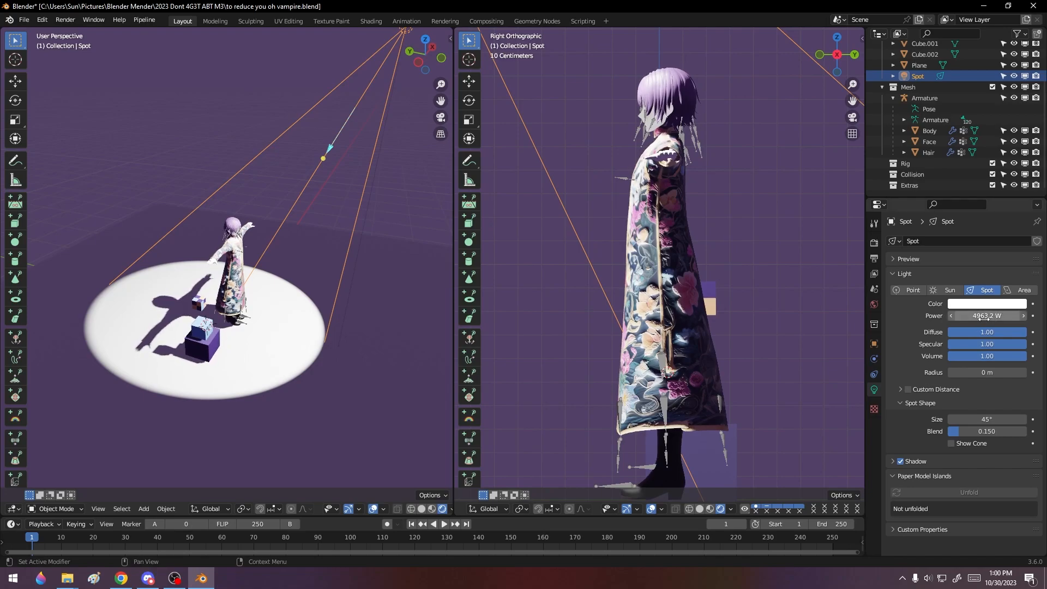
pyautogui.write('100')
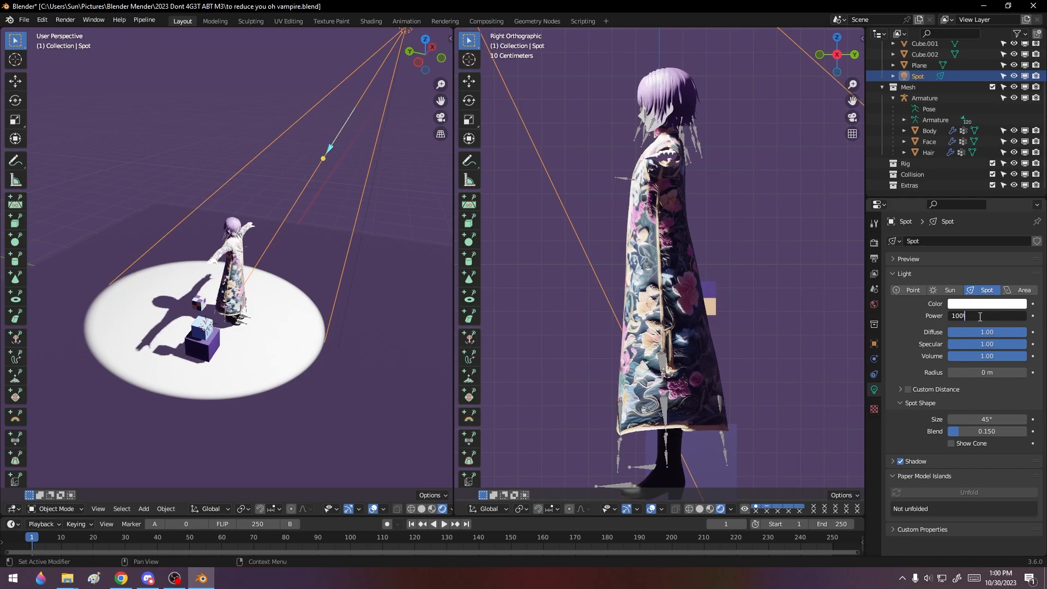
pyautogui.press('Return')
pyautogui.click(982, 316)
pyautogui.write('10')
pyautogui.press('Return')
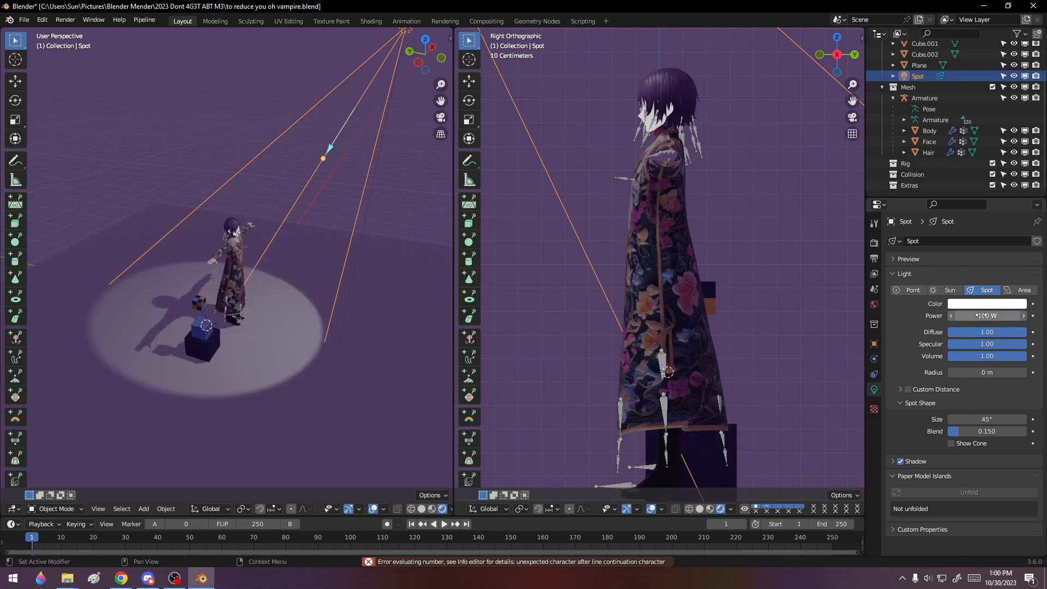
# - Set the spot light's power to 2000 W
pyautogui.scroll(6, 205, 271)
pyautogui.moveTo(296, 286); pyautogui.dragTo(312, 305, button='middle')
pyautogui.moveTo(136, 270); pyautogui.dragTo(94, 251, button='middle')
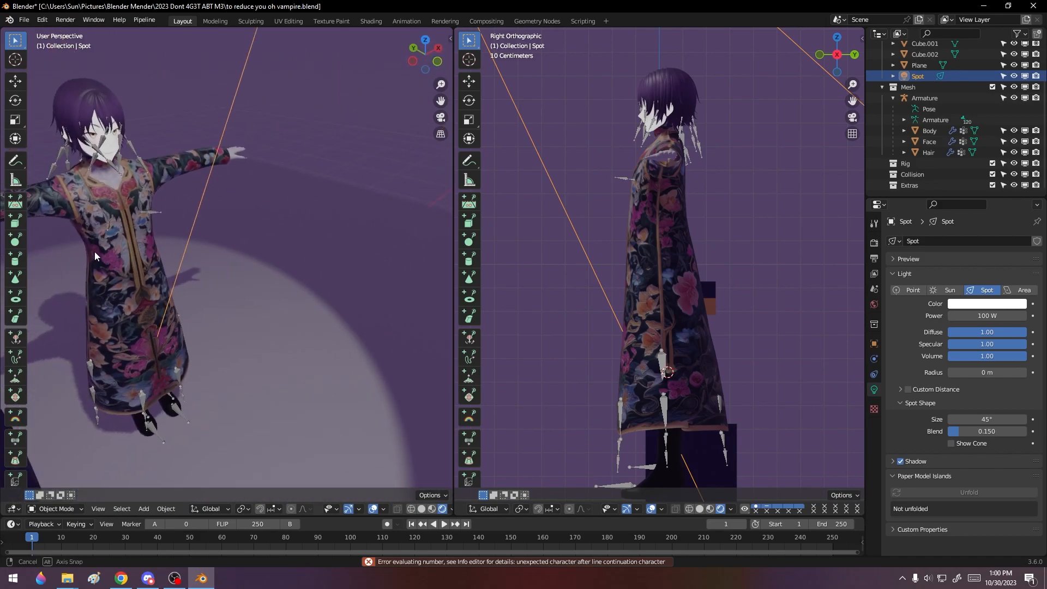
pyautogui.moveTo(63, 163)
pyautogui.mouseDown(button='middle')
pyautogui.moveTo(37, 175)
pyautogui.moveTo(60, 168)
pyautogui.moveTo(5, 162)
pyautogui.moveTo(11, 170)
pyautogui.mouseUp(button='middle')
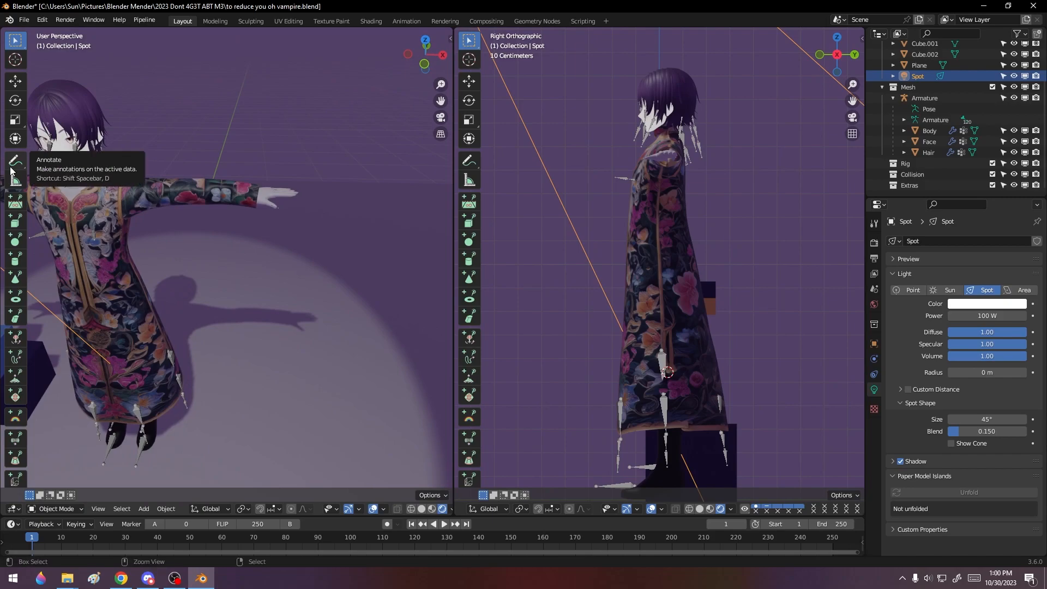
pyautogui.moveTo(262, 214); pyautogui.dragTo(313, 290, button='middle')
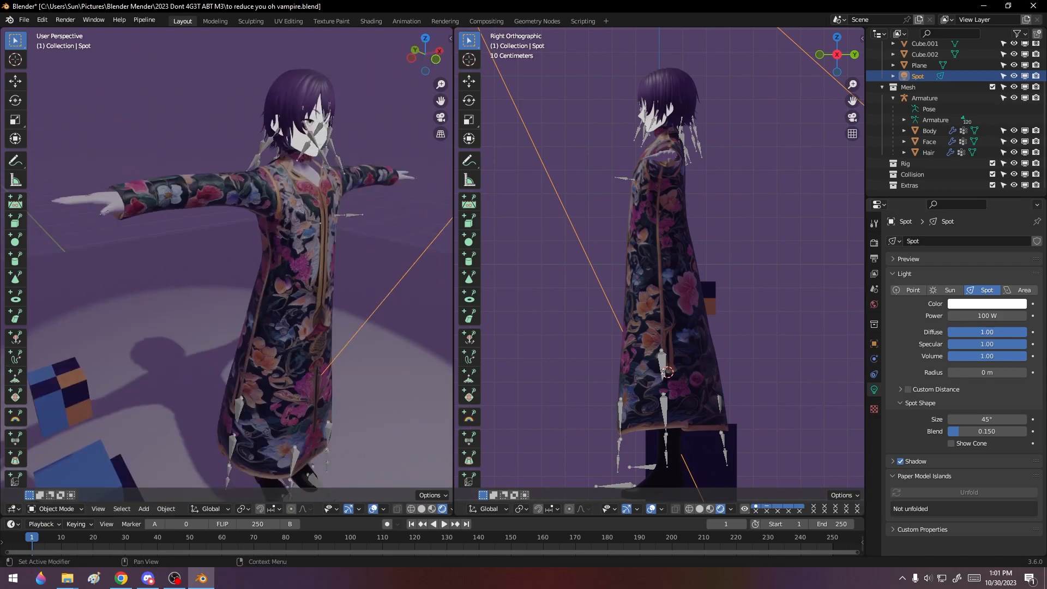
pyautogui.click(984, 316)
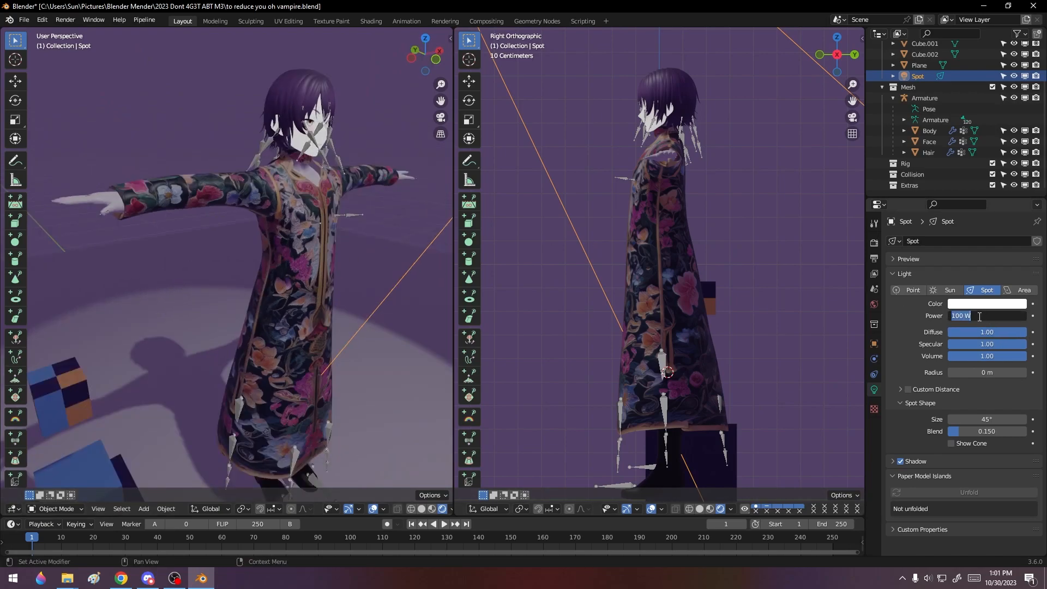
pyautogui.press('Return')
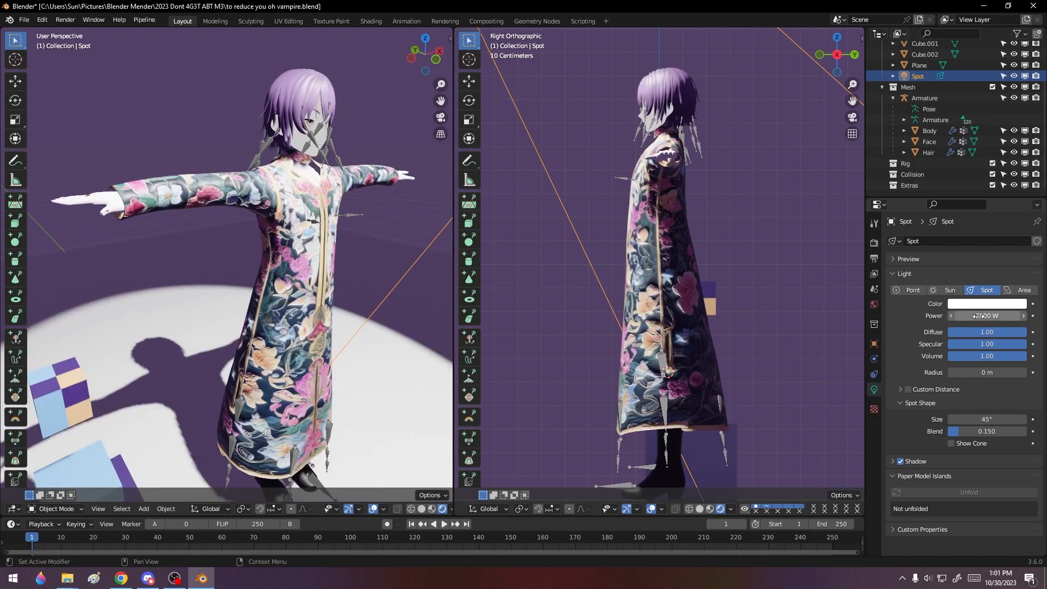
pyautogui.click(962, 320)
pyautogui.write('2000')
pyautogui.press('Return')
# - Select the character's Body mesh, enter Edit Mode and save the blend file
pyautogui.moveTo(275, 229); pyautogui.dragTo(348, 237, button='middle')
pyautogui.scroll(-5, 347, 223)
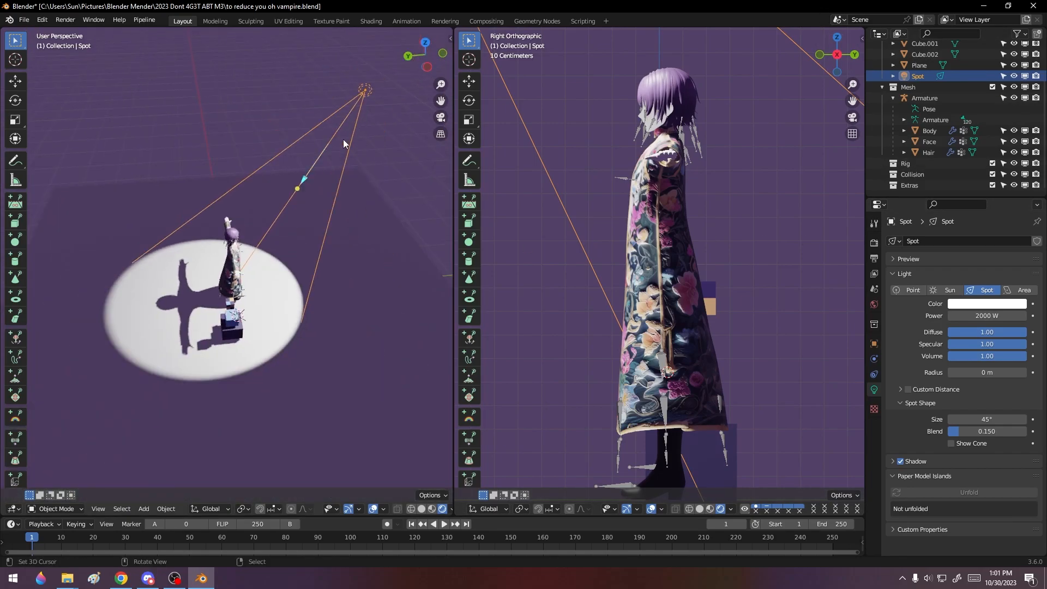
pyautogui.scroll(5, 279, 256)
pyautogui.moveTo(279, 254); pyautogui.dragTo(323, 282, button='middle')
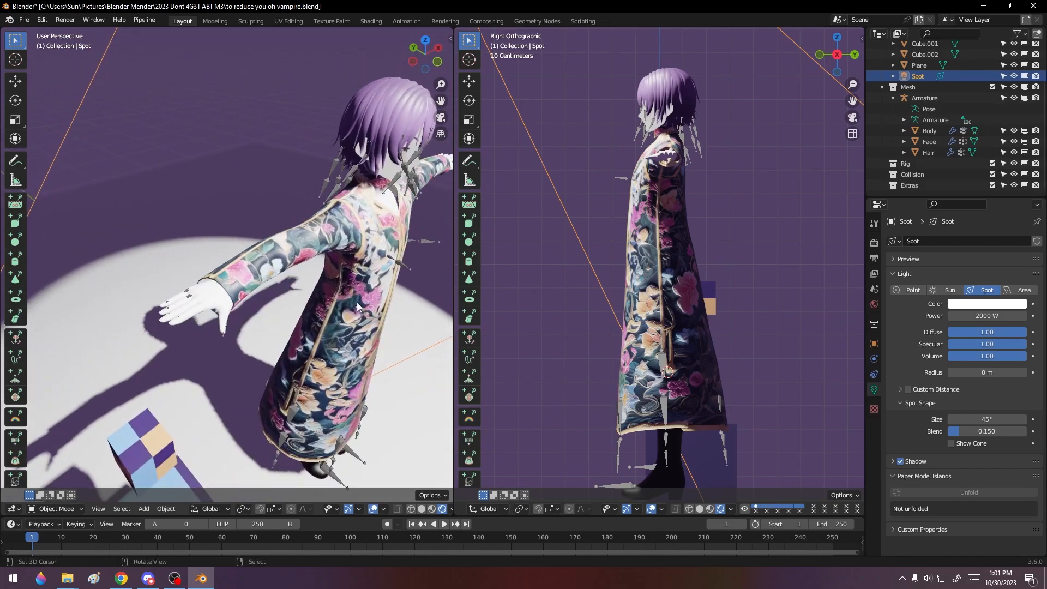
pyautogui.click(388, 327)
pyautogui.click(338, 322)
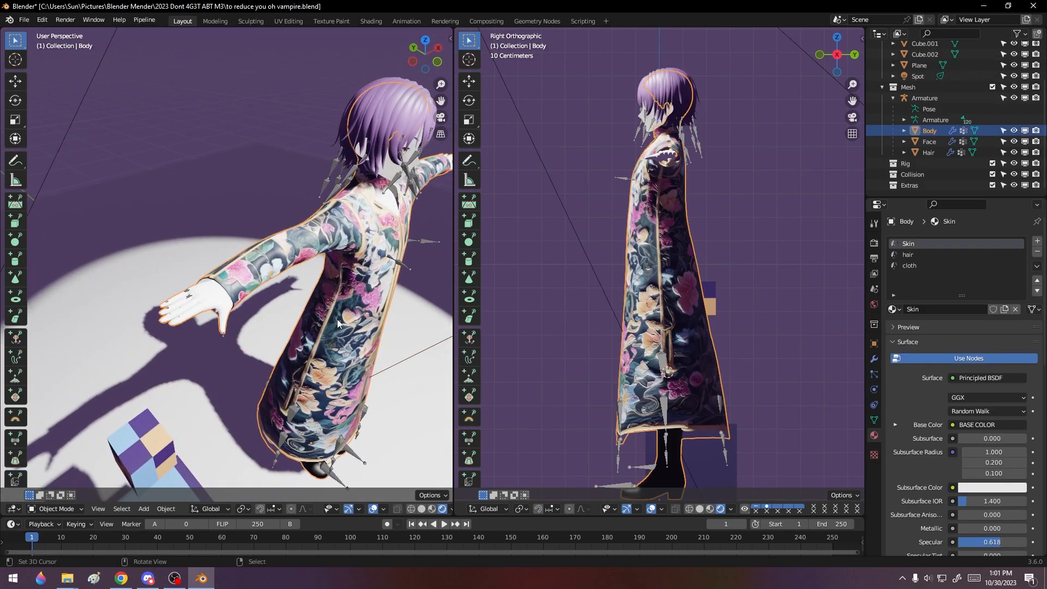
pyautogui.click(24, 508)
pyautogui.click(52, 496)
pyautogui.moveTo(256, 327); pyautogui.dragTo(240, 277, button='middle')
pyautogui.click(24, 19)
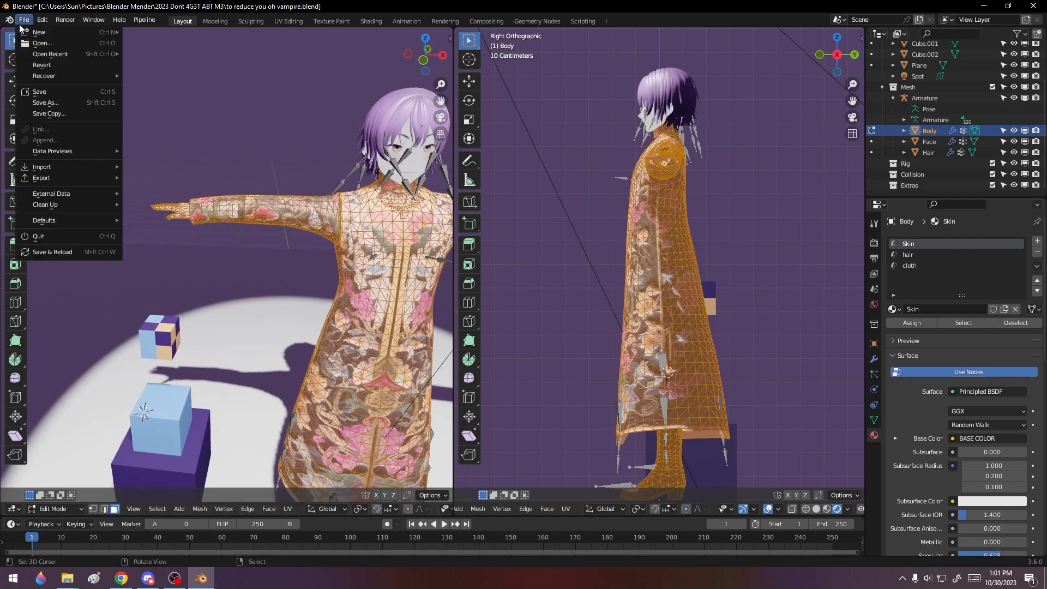
pyautogui.click(39, 101)
# - Add a material slot to the Body mesh with a new material named coat
pyautogui.moveTo(308, 278); pyautogui.dragTo(214, 288, button='middle')
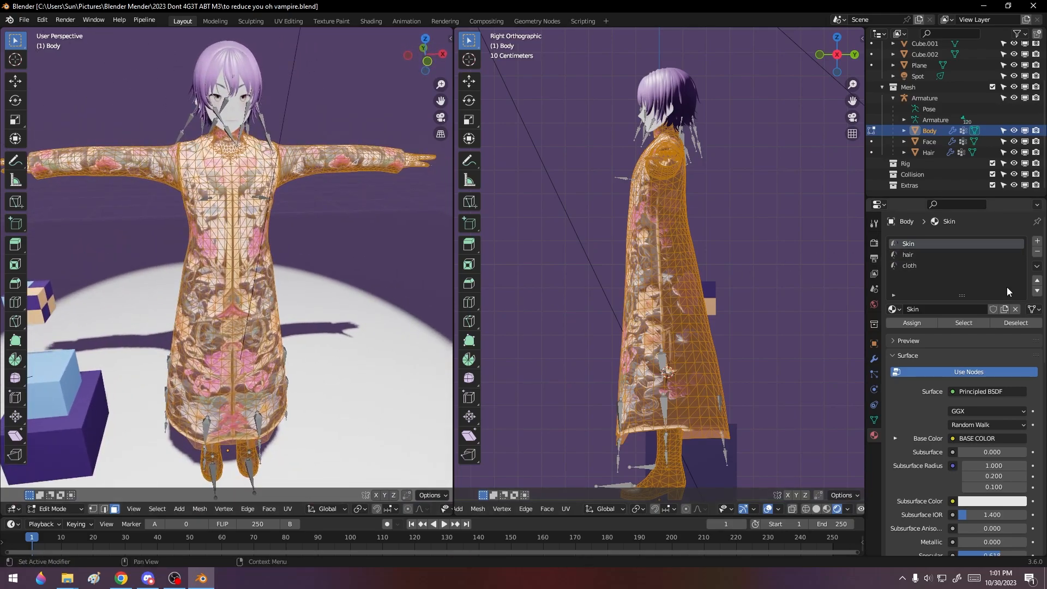
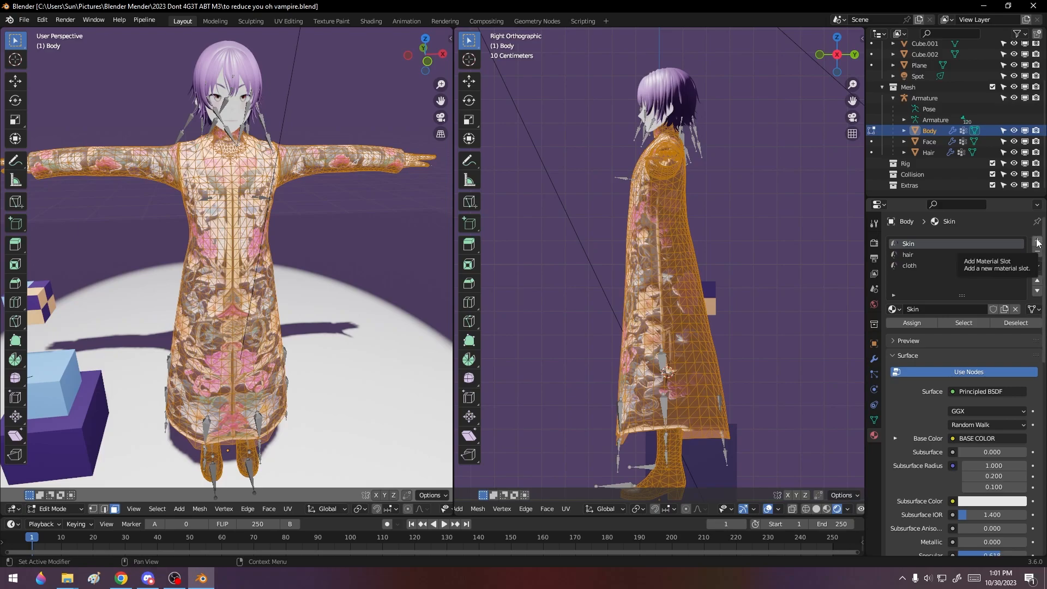
pyautogui.click(1037, 241)
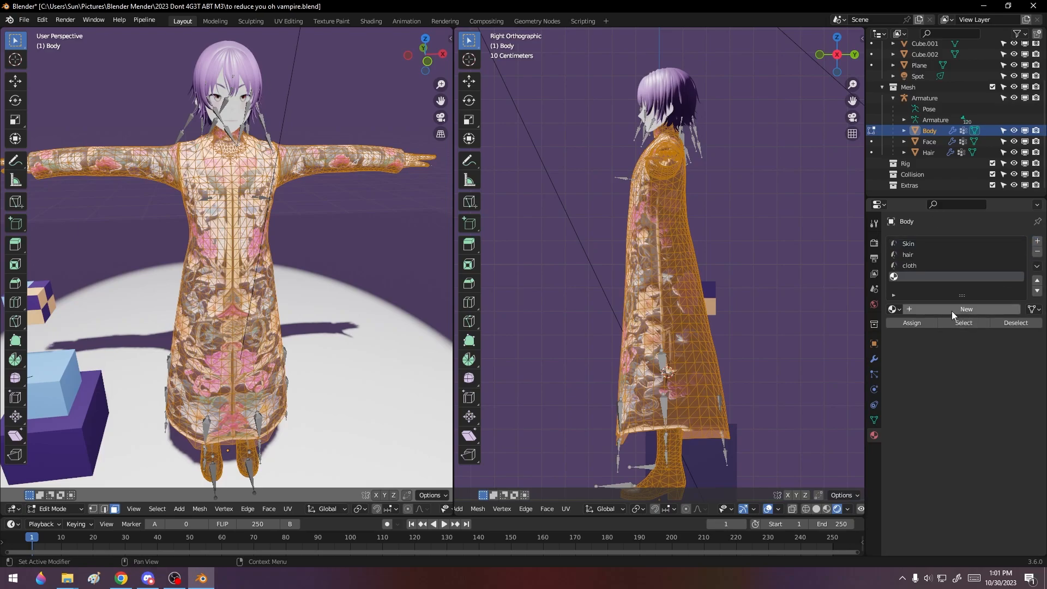
pyautogui.click(951, 311)
pyautogui.click(945, 308)
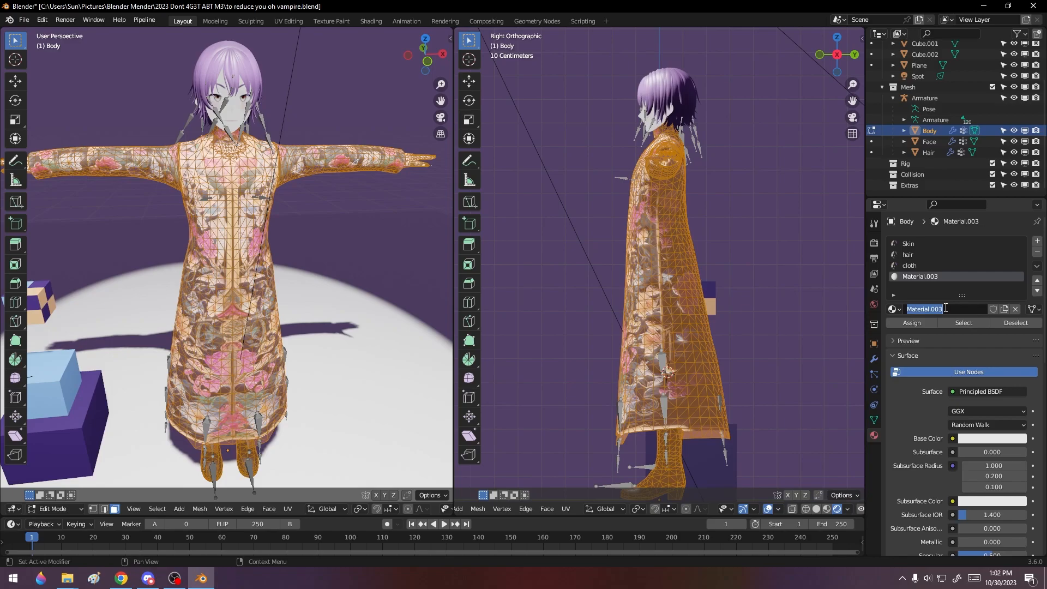
pyautogui.write('coat')
pyautogui.press('Return')
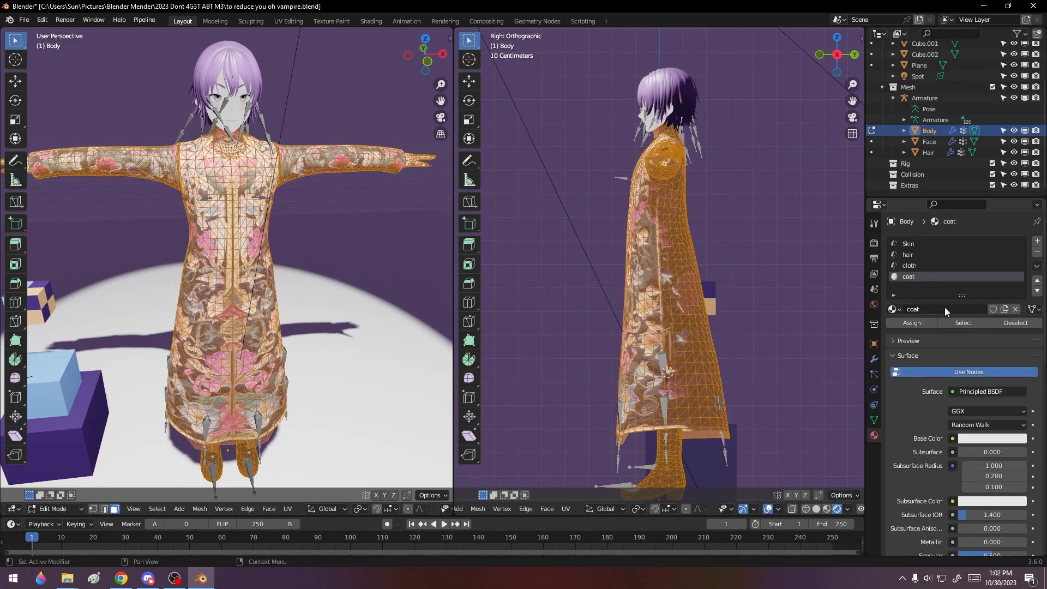
# - Copy the Skin material's settings and paste them into the coat material
pyautogui.click(912, 244)
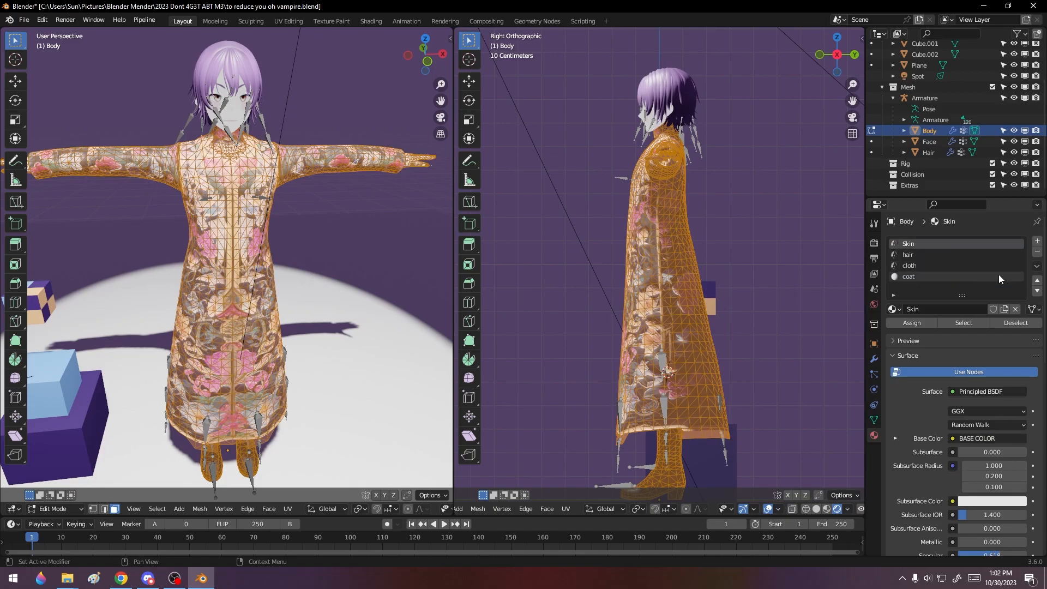
pyautogui.click(1036, 265)
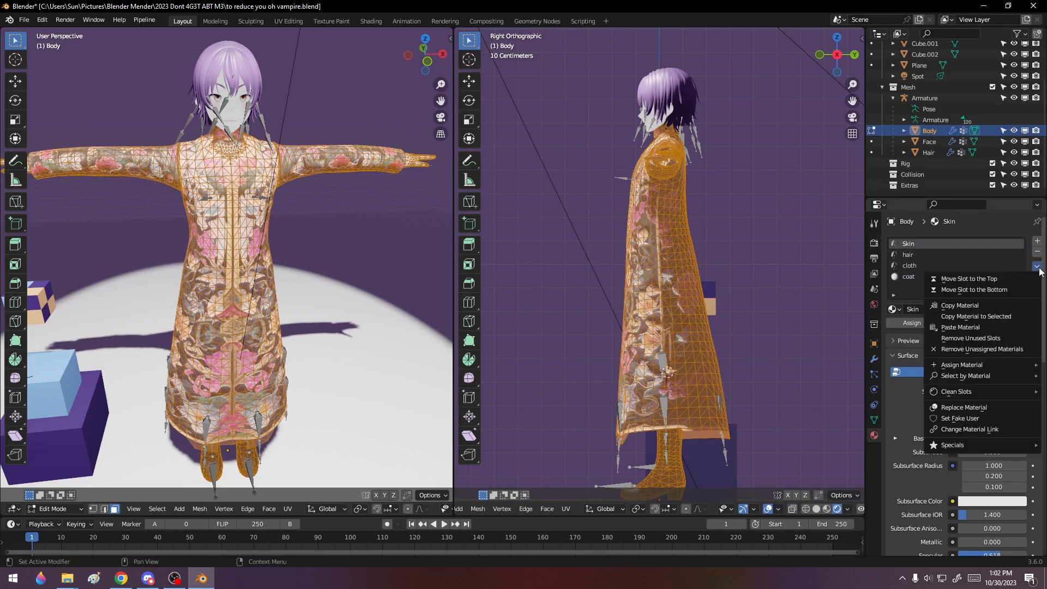
pyautogui.click(988, 306)
pyautogui.click(915, 276)
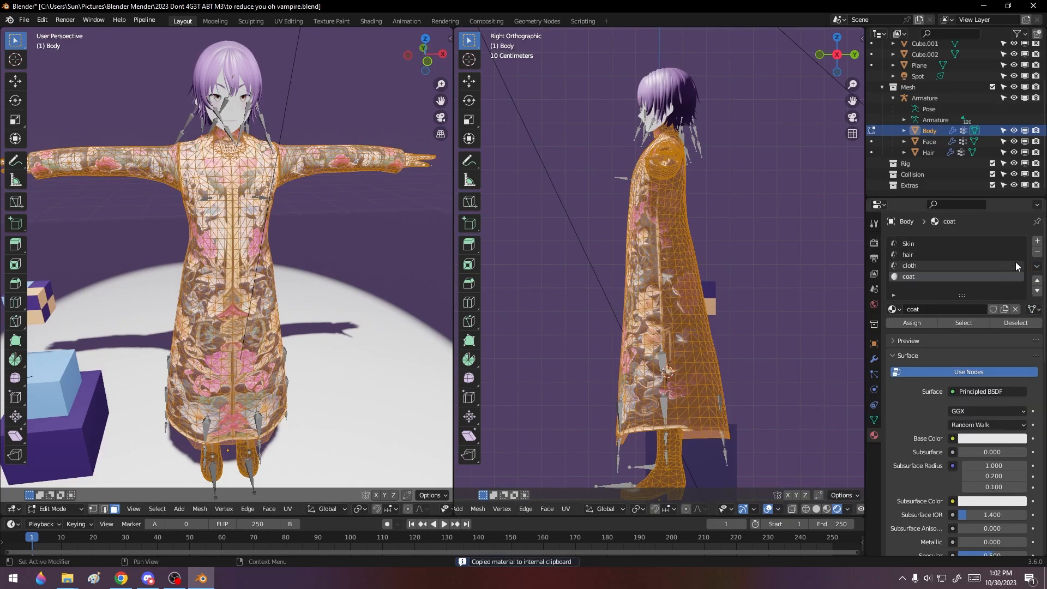
pyautogui.click(1035, 266)
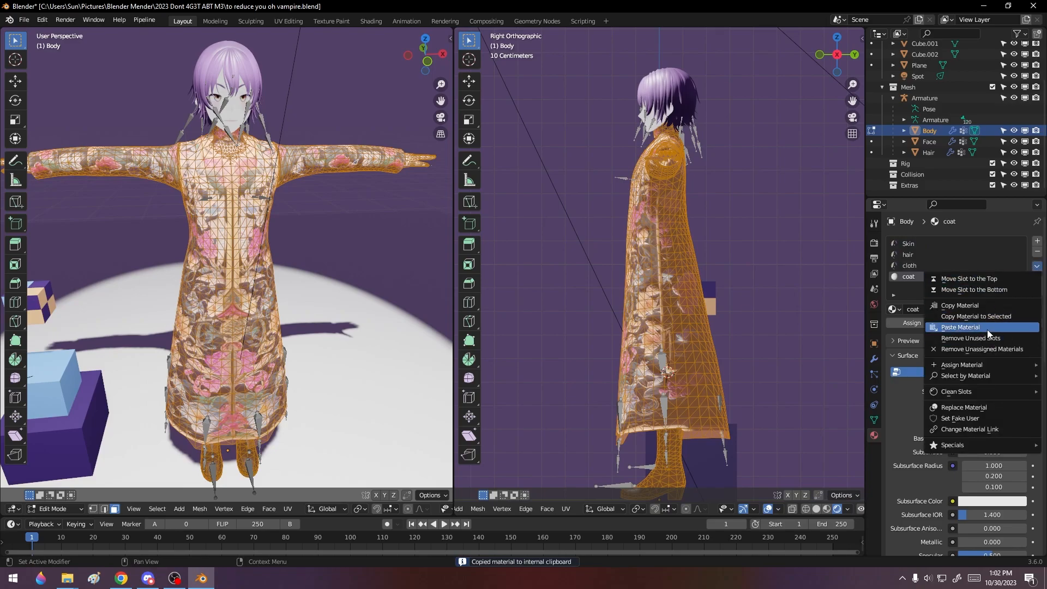
pyautogui.click(964, 327)
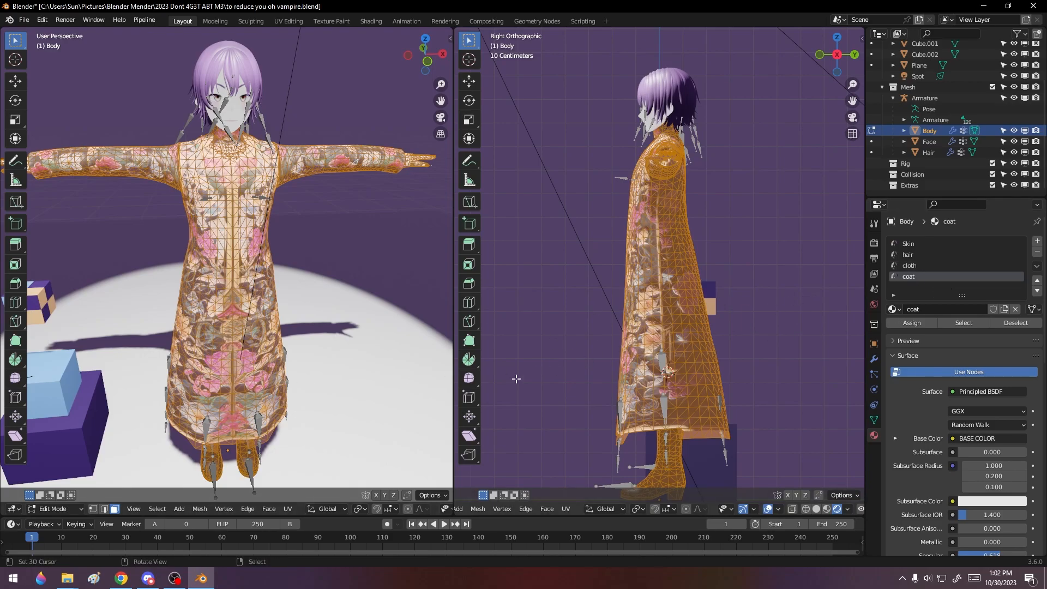
# - Select the faces of the coat's torso and skirt by growing the selection from a face on its front
pyautogui.click(241, 355)
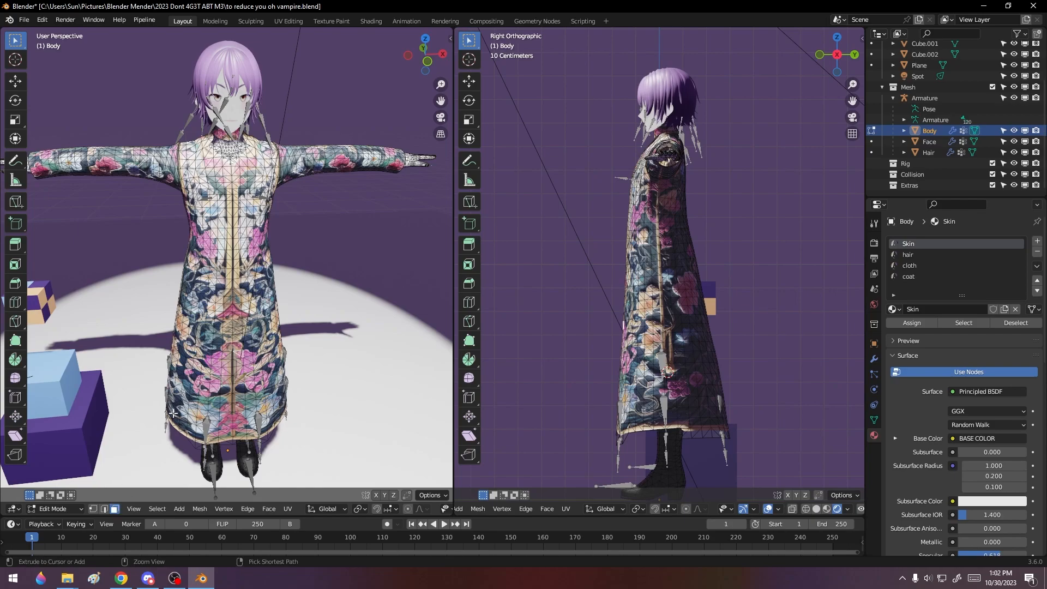
pyautogui.press('ctrl+KP_Add')
pyautogui.press('ctrl+KP_Add')
pyautogui.press('ctrl+KP_Add')
pyautogui.press('ctrl+KP_Add')
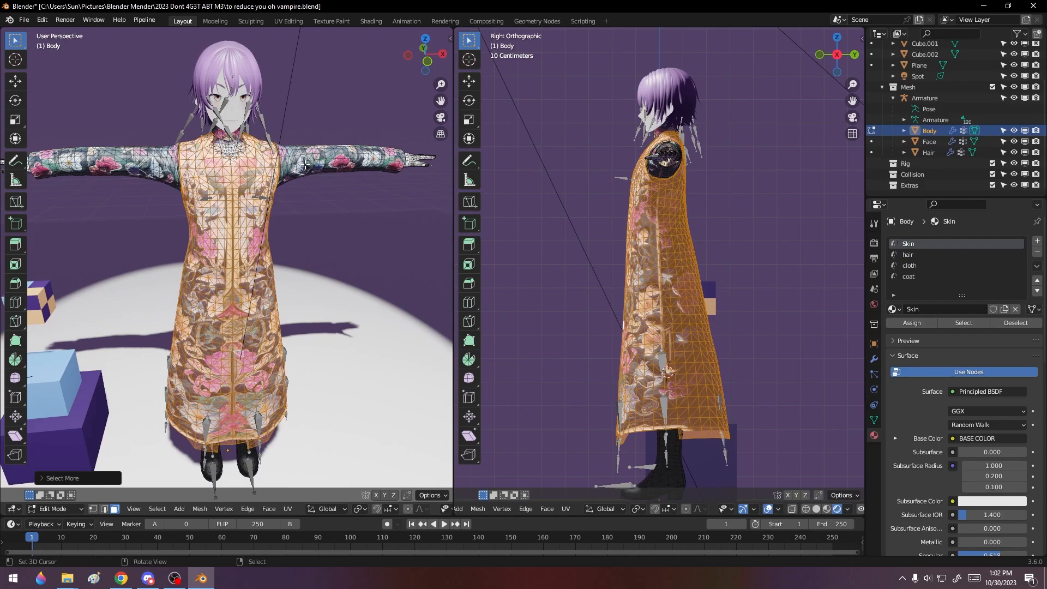
# - Add a sleeve face to the selection and grow it until both coat sleeves are included
pyautogui.keyDown('shift'); pyautogui.rightClick(324, 161); pyautogui.keyUp('shift')
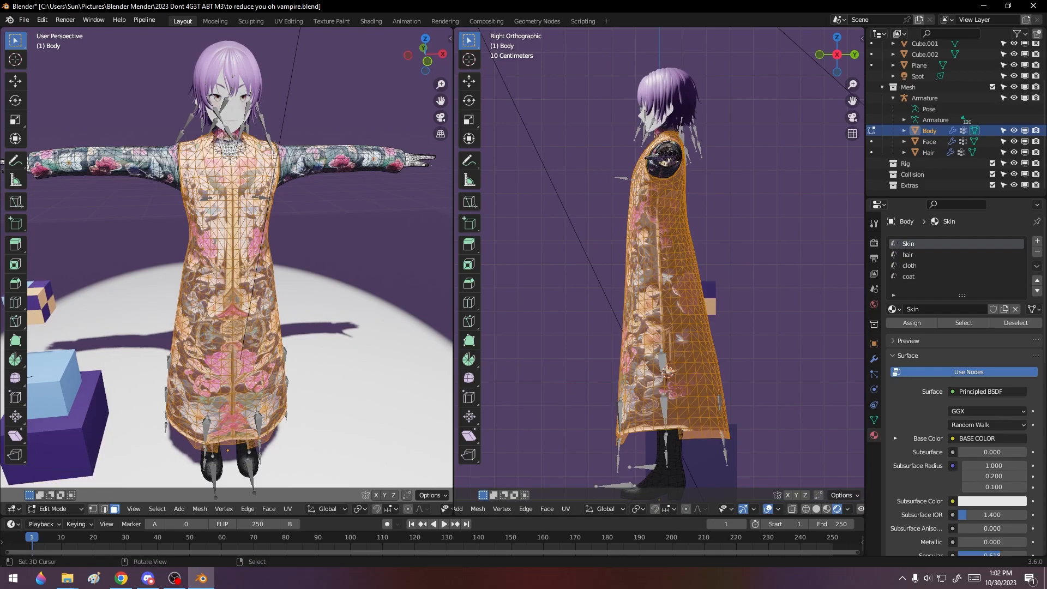
pyautogui.press('ctrl+KP_Add')
pyautogui.press('ctrl+KP_Add')
pyautogui.press('ctrl+KP_Add')
pyautogui.press('ctrl+KP_Add')
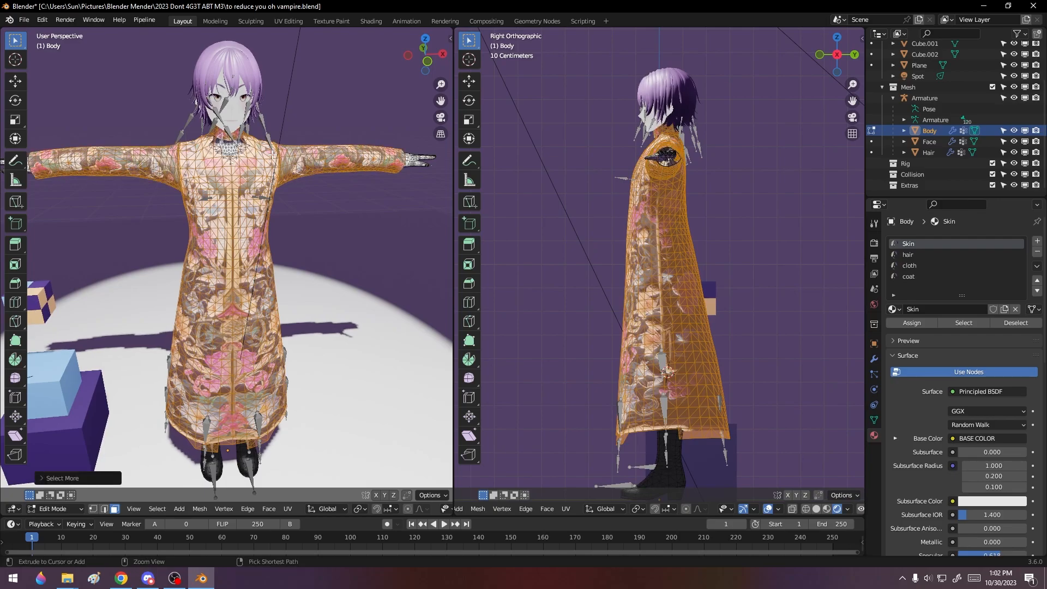
# - Assign the coat material to the selected coat faces
pyautogui.moveTo(184, 227); pyautogui.dragTo(351, 319, button='middle')
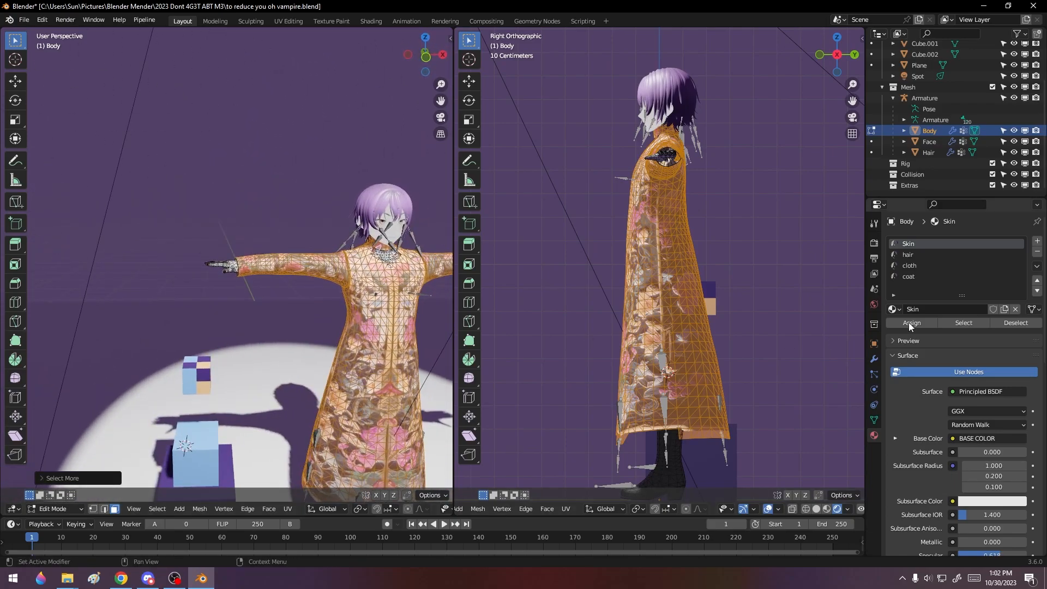
pyautogui.click(912, 277)
pyautogui.click(922, 322)
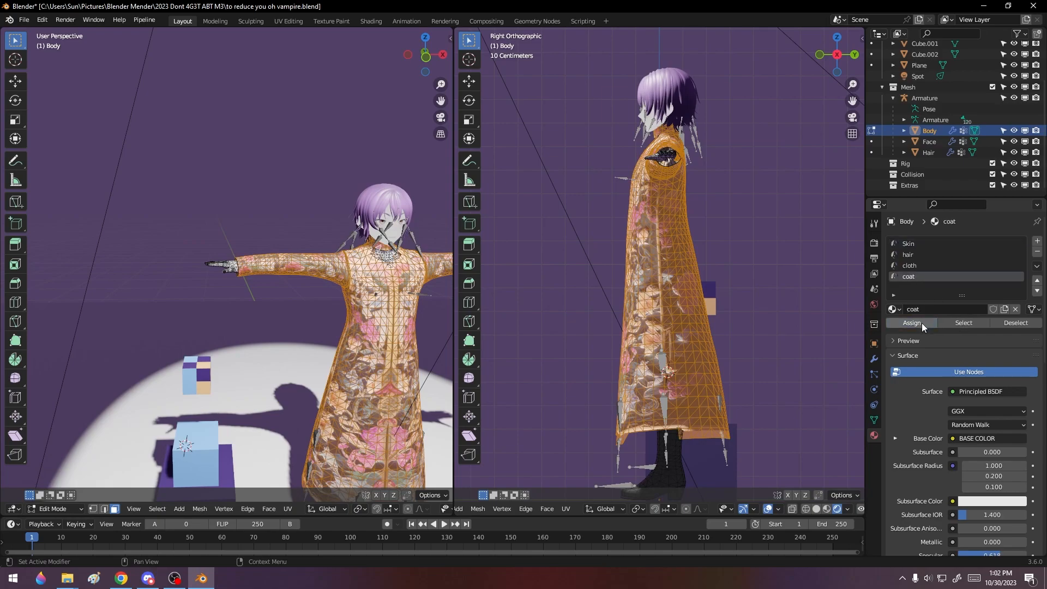
# - Switch to the Shading workspace and choose coat as the material of slot 4
pyautogui.click(371, 20)
pyautogui.click(473, 335)
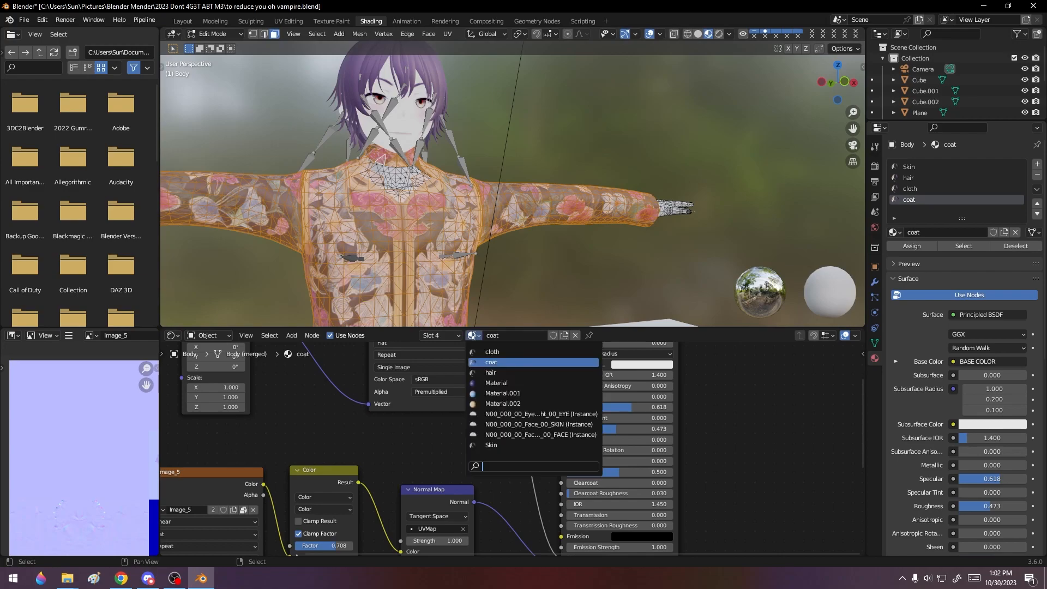
pyautogui.click(504, 361)
# - Deselect all faces of the Body mesh and return to Object Mode
pyautogui.moveTo(516, 458); pyautogui.dragTo(434, 465, button='middle')
pyautogui.press('a')
pyautogui.press('a')
pyautogui.moveTo(527, 259); pyautogui.dragTo(489, 270, button='middle')
pyautogui.click(223, 38)
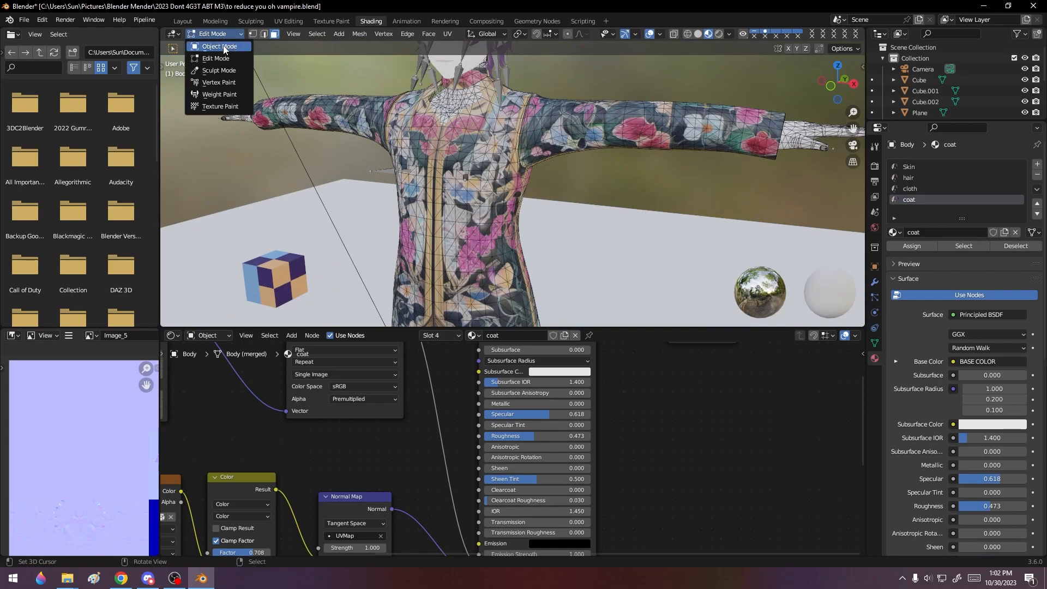
pyautogui.click(219, 47)
pyautogui.moveTo(603, 292); pyautogui.dragTo(608, 291, button='middle')
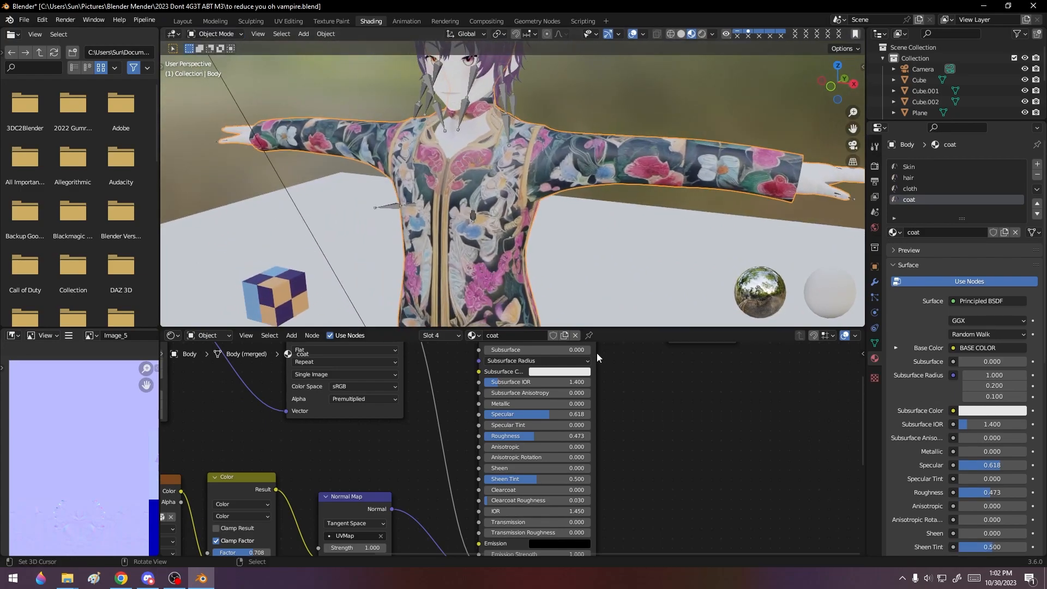
# - Set the coat material's metallic to 0.041, specular to 0.159 and roughness to 0.568
pyautogui.moveTo(534, 437)
pyautogui.mouseDown()
pyautogui.moveTo(566, 437)
pyautogui.moveTo(490, 437)
pyautogui.moveTo(544, 436)
pyautogui.moveTo(498, 403)
pyautogui.moveTo(545, 414)
pyautogui.moveTo(503, 414)
pyautogui.mouseUp()
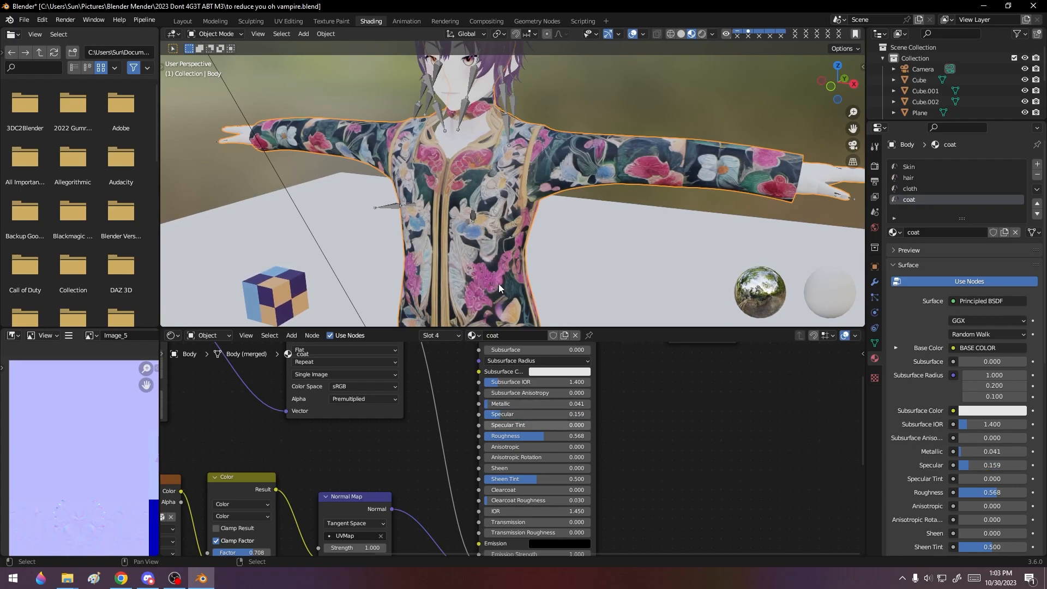
pyautogui.moveTo(644, 207)
pyautogui.mouseDown(button='middle')
pyautogui.moveTo(567, 205)
pyautogui.moveTo(727, 196)
pyautogui.moveTo(659, 207)
pyautogui.mouseUp(button='middle')
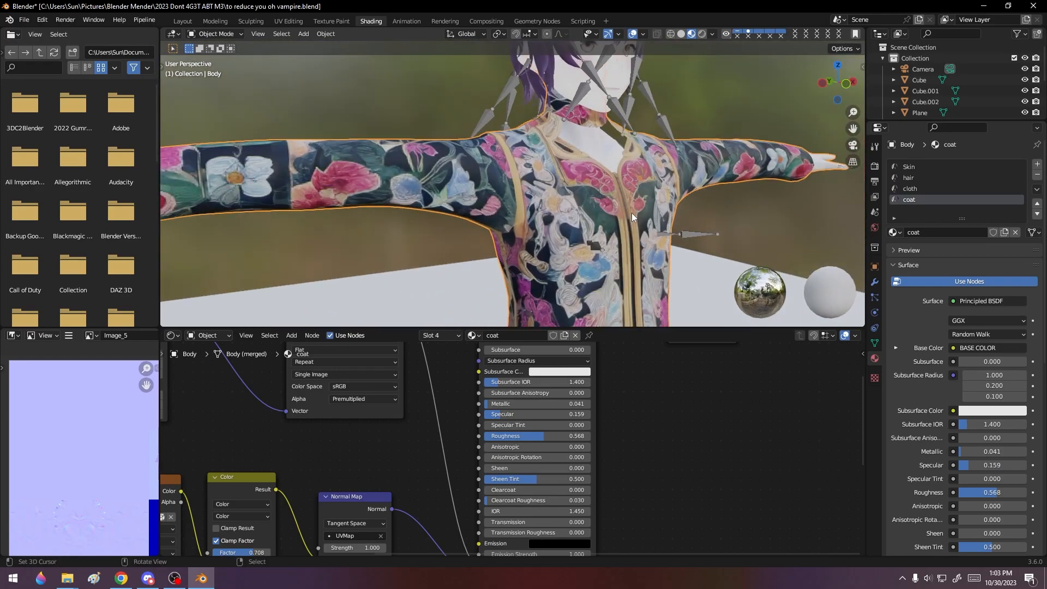
pyautogui.scroll(1, 631, 217)
# - Reduce the coat material's roughness to 0.245
pyautogui.moveTo(542, 436)
pyautogui.mouseDown()
pyautogui.moveTo(488, 436)
pyautogui.moveTo(539, 436)
pyautogui.moveTo(527, 436)
pyautogui.mouseUp()
pyautogui.moveTo(558, 319); pyautogui.dragTo(654, 230, button='middle')
pyautogui.moveTo(633, 195); pyautogui.dragTo(614, 182, button='middle')
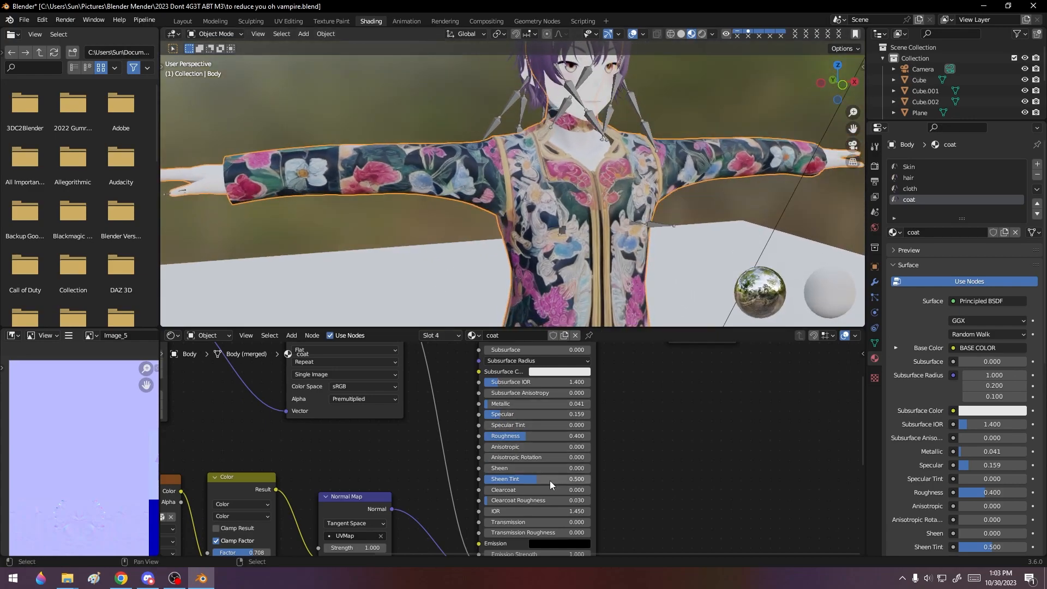
pyautogui.moveTo(523, 435)
pyautogui.mouseDown()
pyautogui.moveTo(513, 435)
pyautogui.moveTo(537, 435)
pyautogui.moveTo(505, 435)
pyautogui.mouseUp()
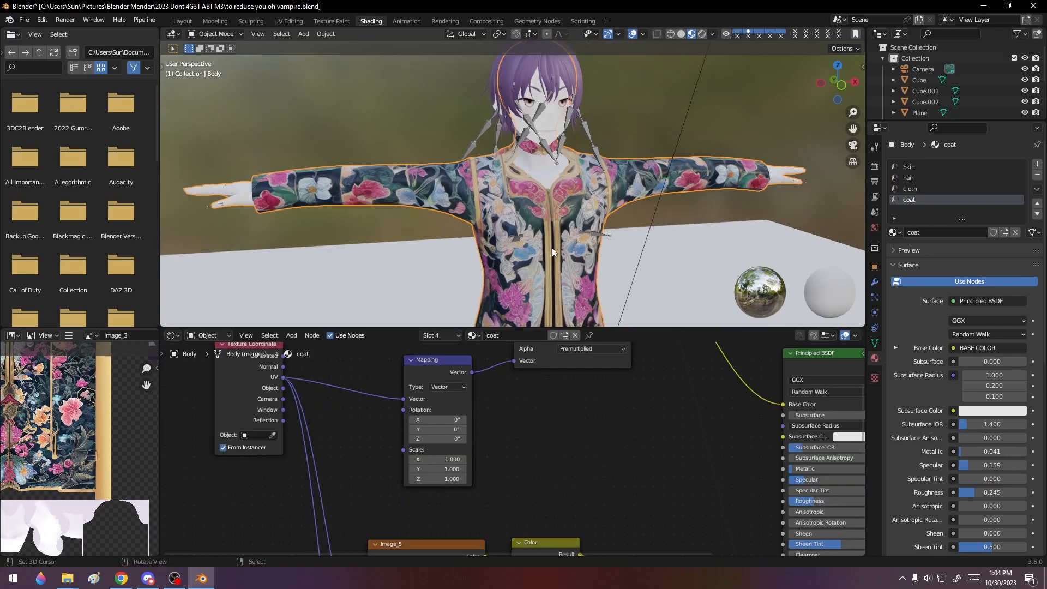
# - Add an Image Texture node to the coat material and load the mahahah vampire "black and white.png" image into it
pyautogui.moveTo(579, 428); pyautogui.dragTo(516, 433, button='middle')
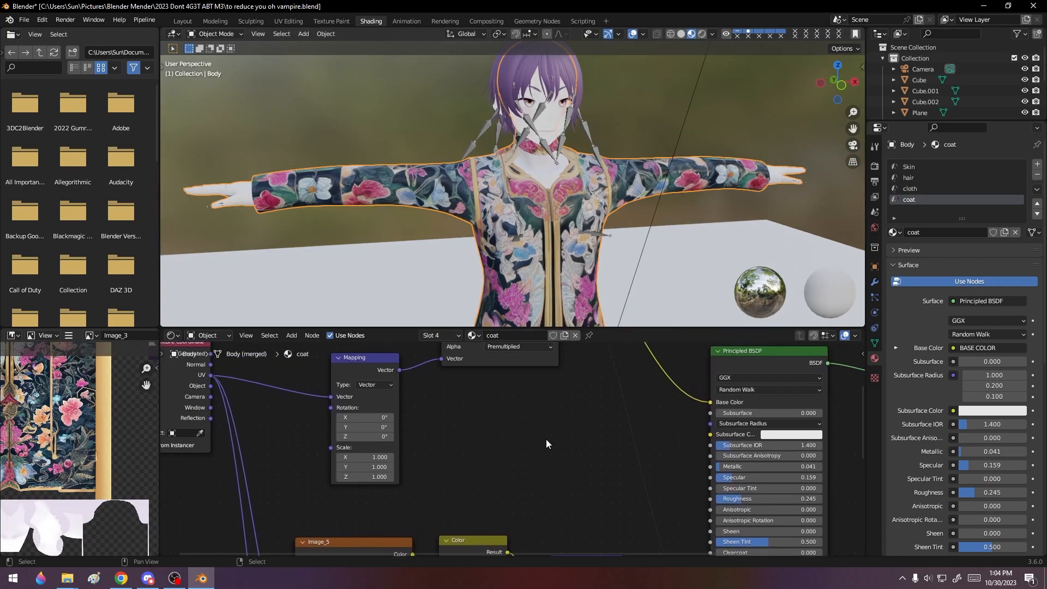
pyautogui.hotkey('shift', 'a')
pyautogui.click(527, 429)
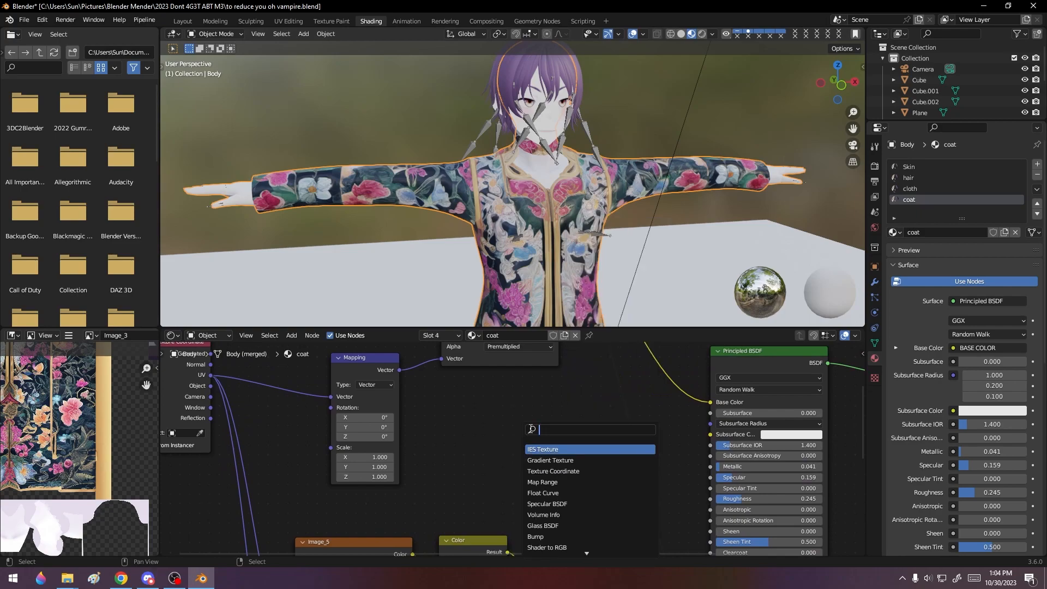
pyautogui.write('image')
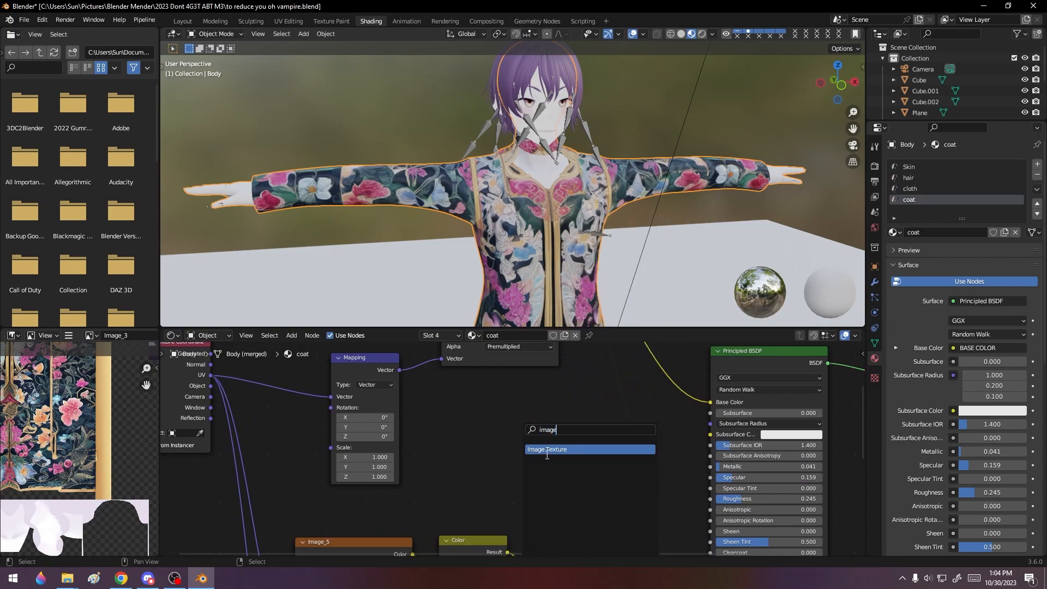
pyautogui.click(547, 454)
pyautogui.click(534, 425)
pyautogui.click(513, 440)
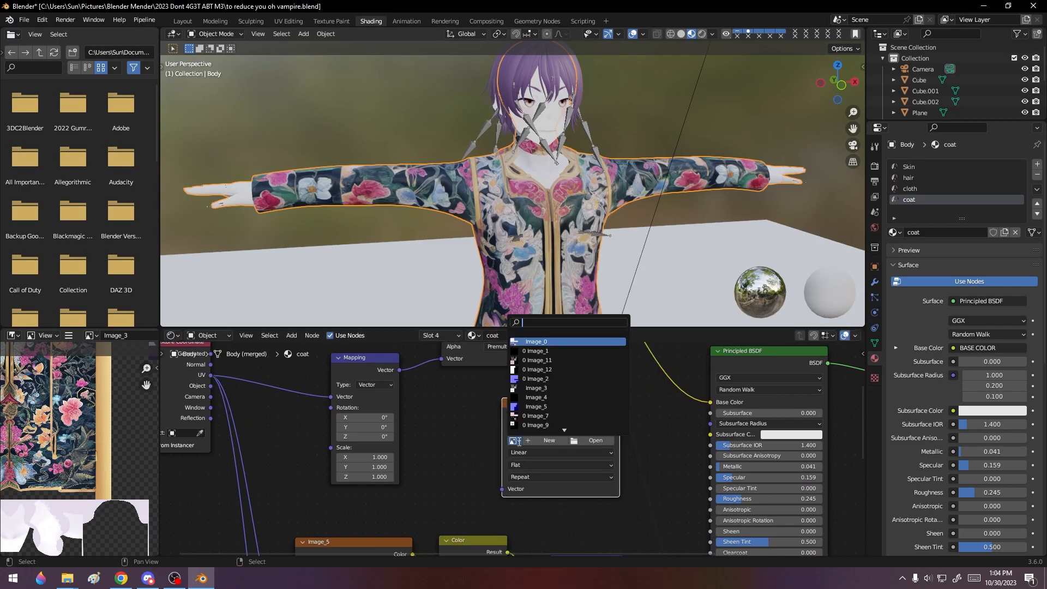
pyautogui.scroll(-14, 559, 400)
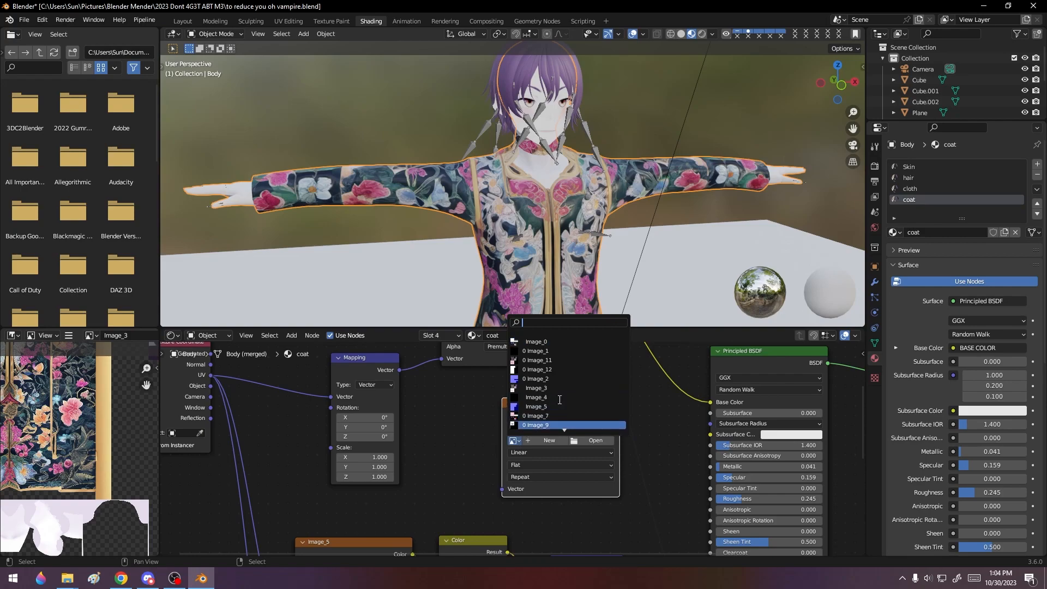
pyautogui.scroll(-1, 560, 400)
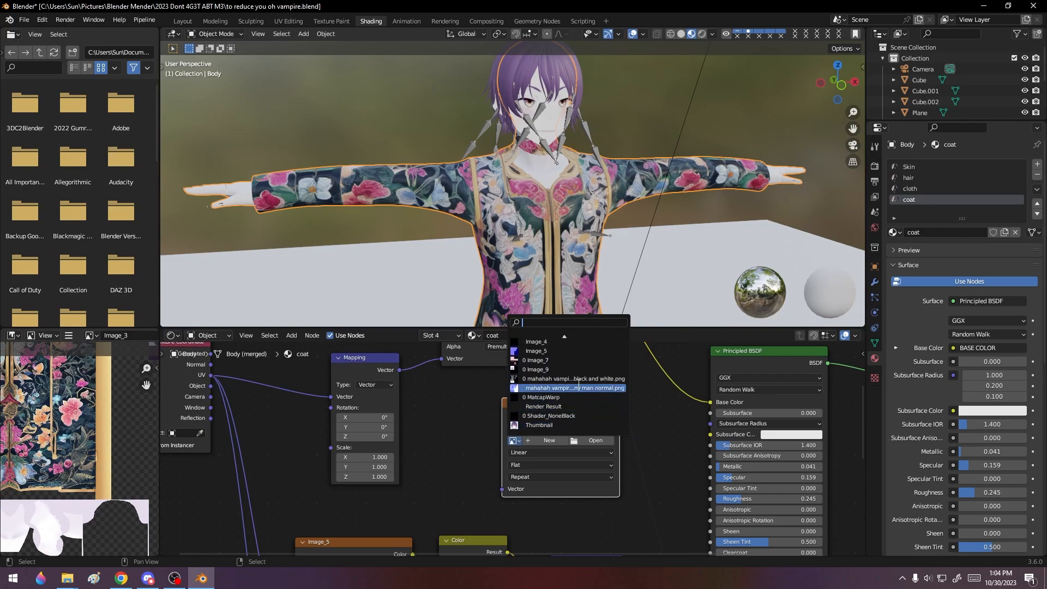
pyautogui.click(575, 379)
pyautogui.moveTo(564, 413); pyautogui.dragTo(588, 369)
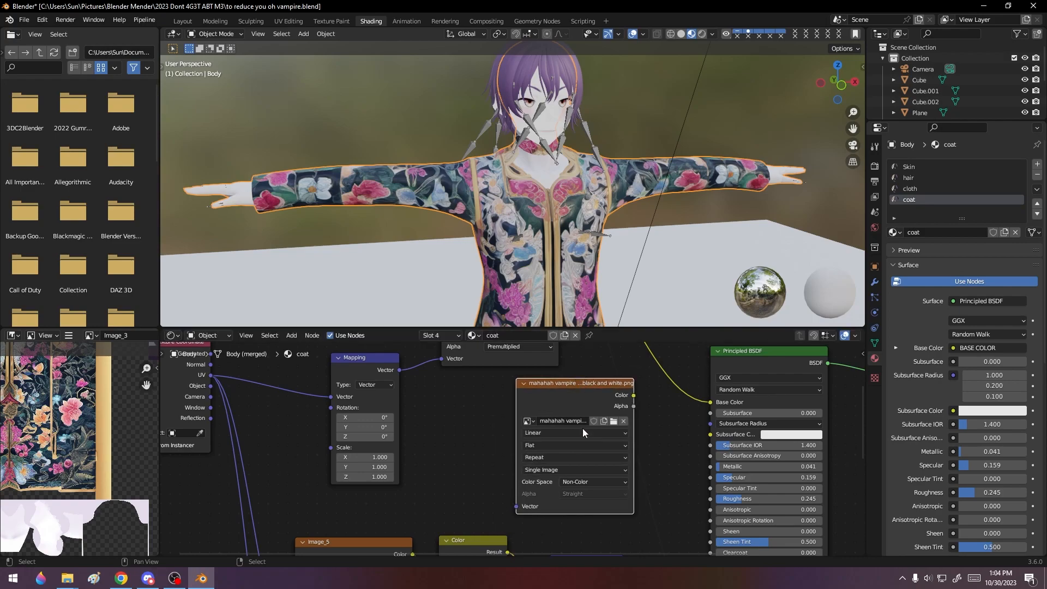
pyautogui.scroll(-1, 63, 430)
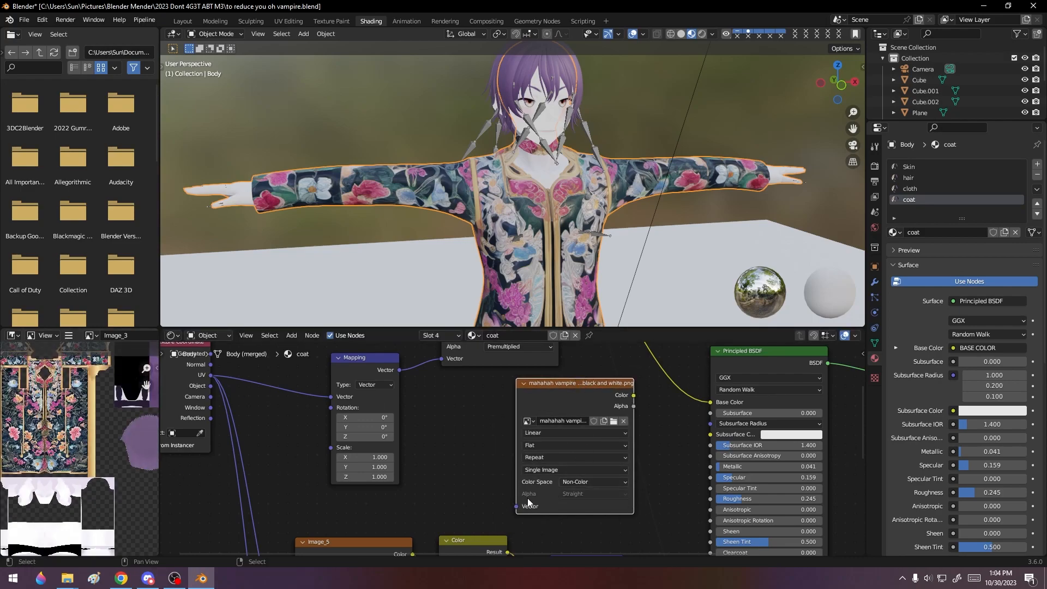
# - Feed the black and white image node with the UV coordinates and link its Color output to the coat shader's Metallic input
pyautogui.moveTo(516, 506); pyautogui.dragTo(211, 375)
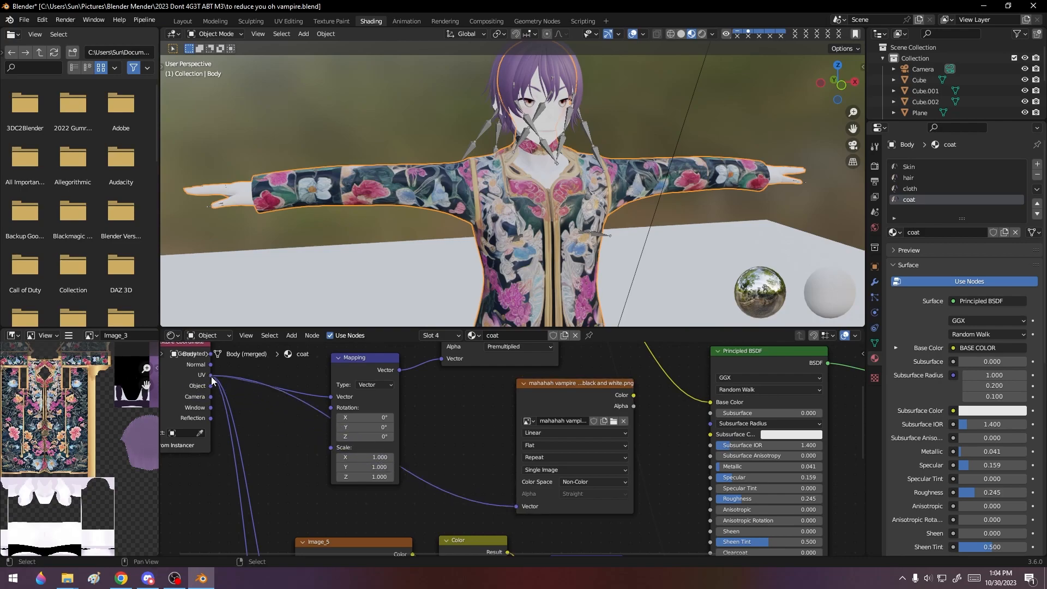
pyautogui.moveTo(684, 465); pyautogui.dragTo(609, 440, button='middle')
pyautogui.moveTo(560, 371); pyautogui.dragTo(574, 384)
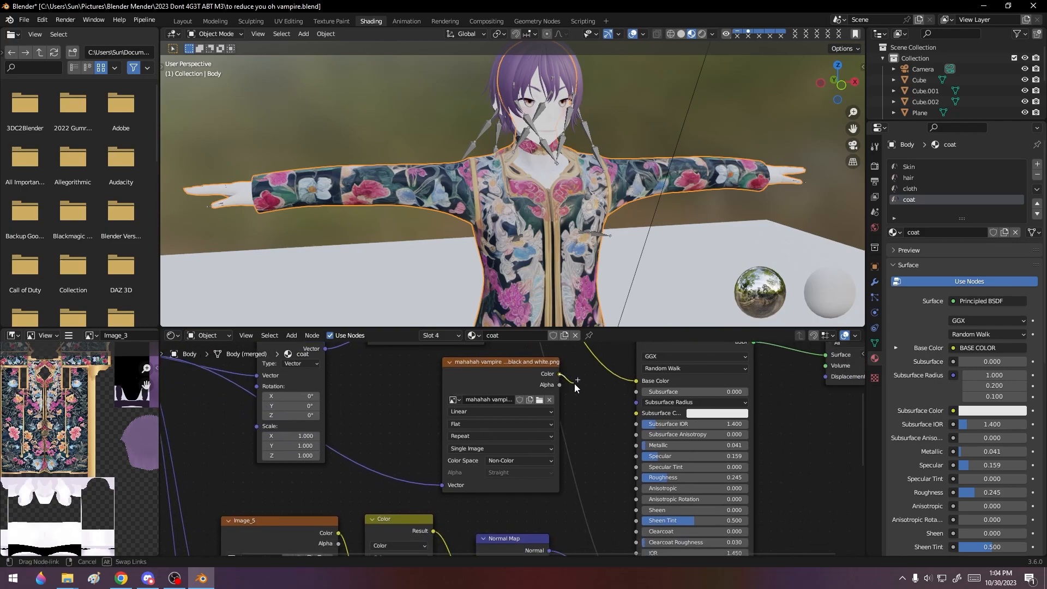
pyautogui.moveTo(618, 437); pyautogui.dragTo(635, 445)
# - Examine the coat's metallic sheen up close and from several angles, including in the Layout workspace's rendered view
pyautogui.scroll(5, 556, 289)
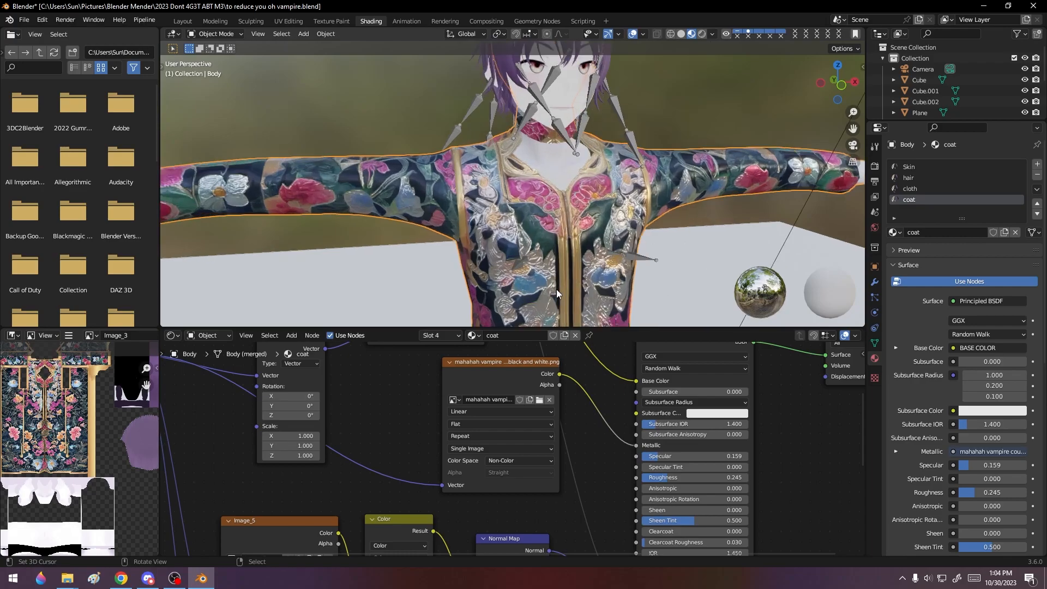
pyautogui.moveTo(556, 289); pyautogui.dragTo(680, 250, button='middle')
pyautogui.scroll(-5, 604, 227)
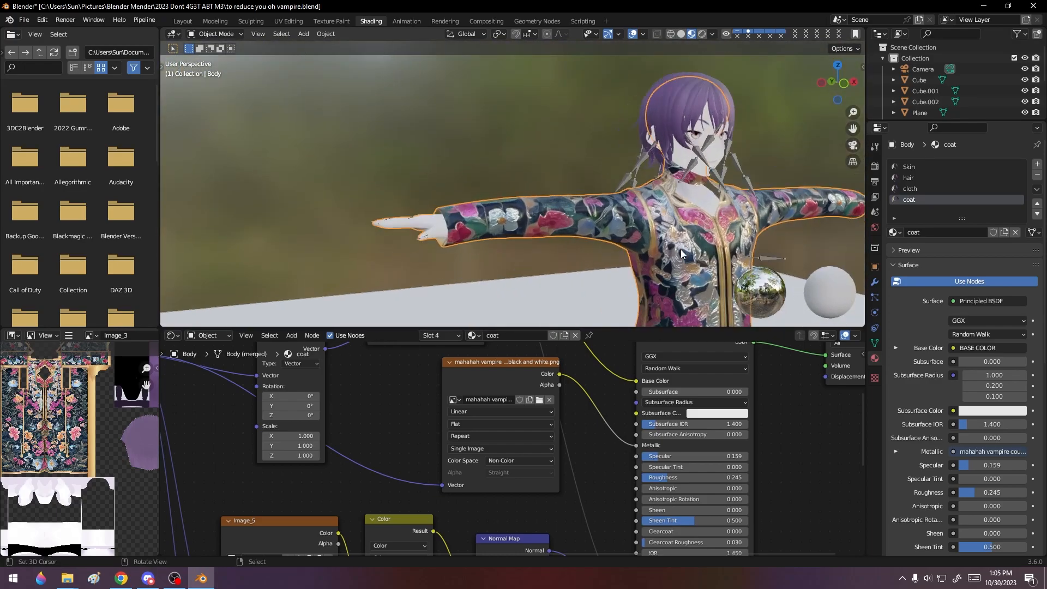
pyautogui.keyDown('ctrl'); pyautogui.scroll(8, 681, 250); pyautogui.keyUp('ctrl')
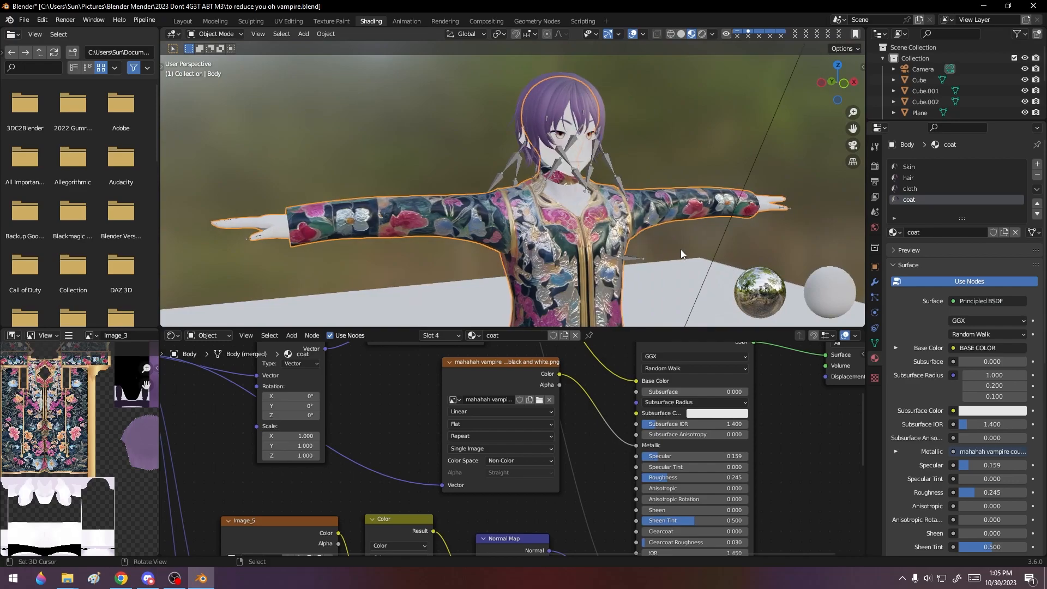
pyautogui.scroll(4, 530, 182)
pyautogui.moveTo(641, 255); pyautogui.dragTo(519, 258, button='middle')
pyautogui.scroll(-4, 631, 252)
pyautogui.scroll(3, 628, 250)
pyautogui.scroll(-3, 601, 268)
pyautogui.scroll(-3, 601, 268)
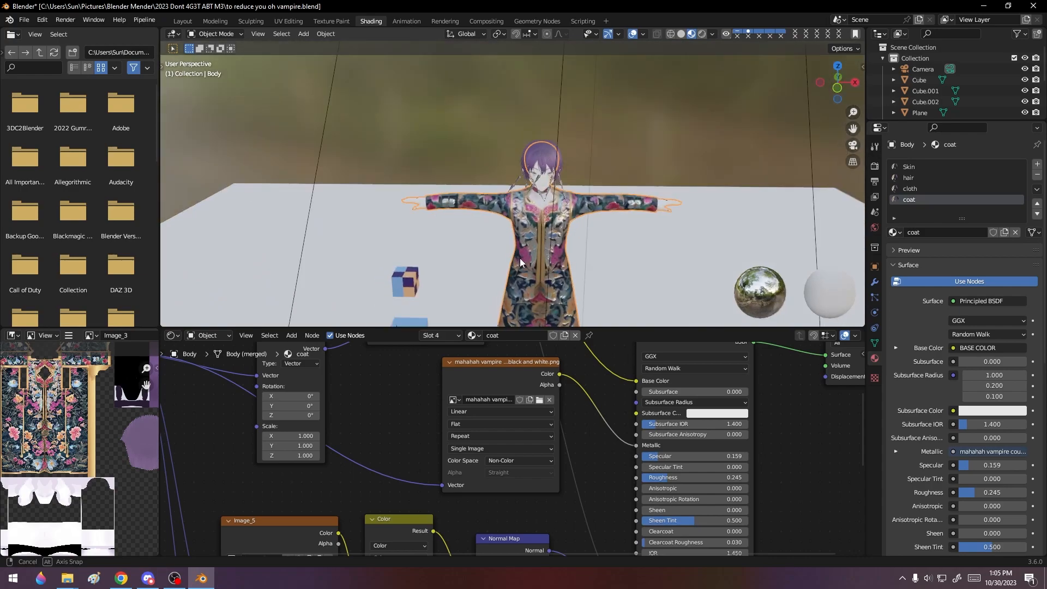
pyautogui.scroll(3, 568, 251)
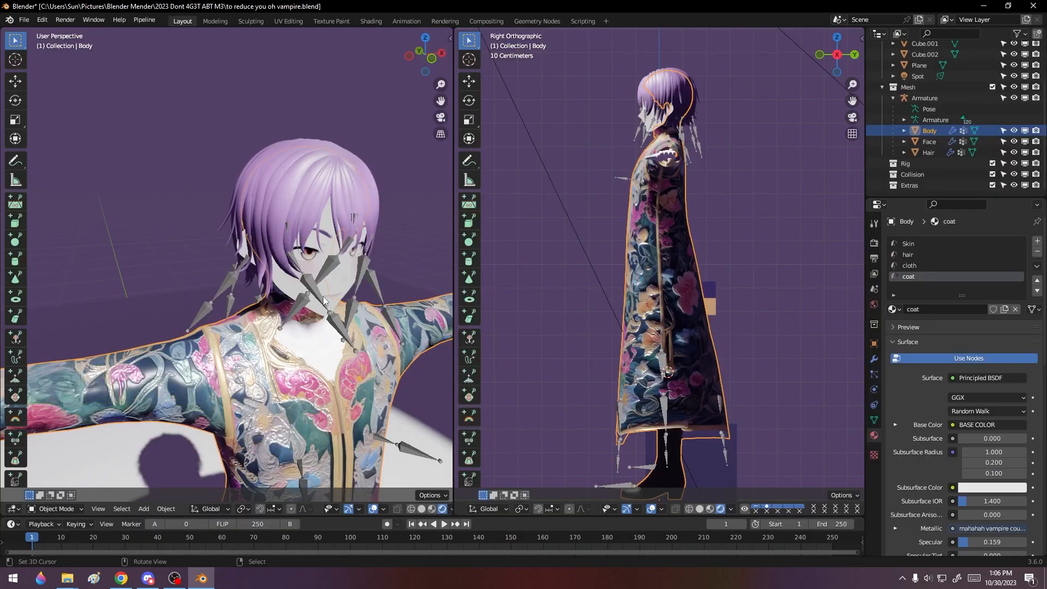
pyautogui.scroll(-4, 299, 413)
pyautogui.moveTo(268, 406)
pyautogui.mouseDown(button='middle')
pyautogui.moveTo(249, 413)
pyautogui.moveTo(331, 396)
pyautogui.moveTo(257, 403)
pyautogui.moveTo(277, 398)
pyautogui.mouseUp(button='middle')
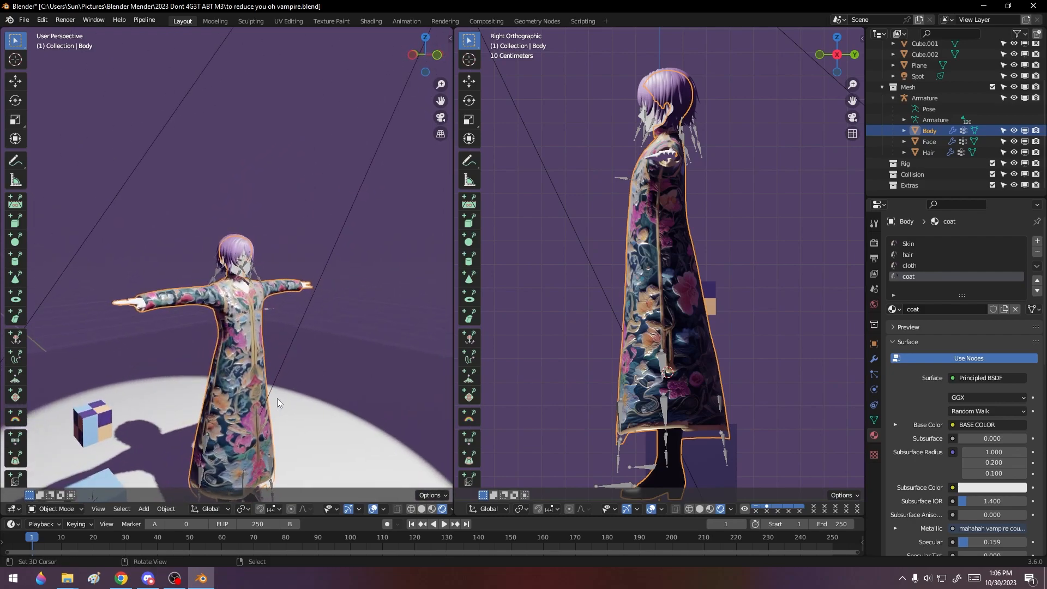
pyautogui.scroll(6, 277, 398)
# - Select the Hair mesh and save the Blender file
pyautogui.click(281, 185)
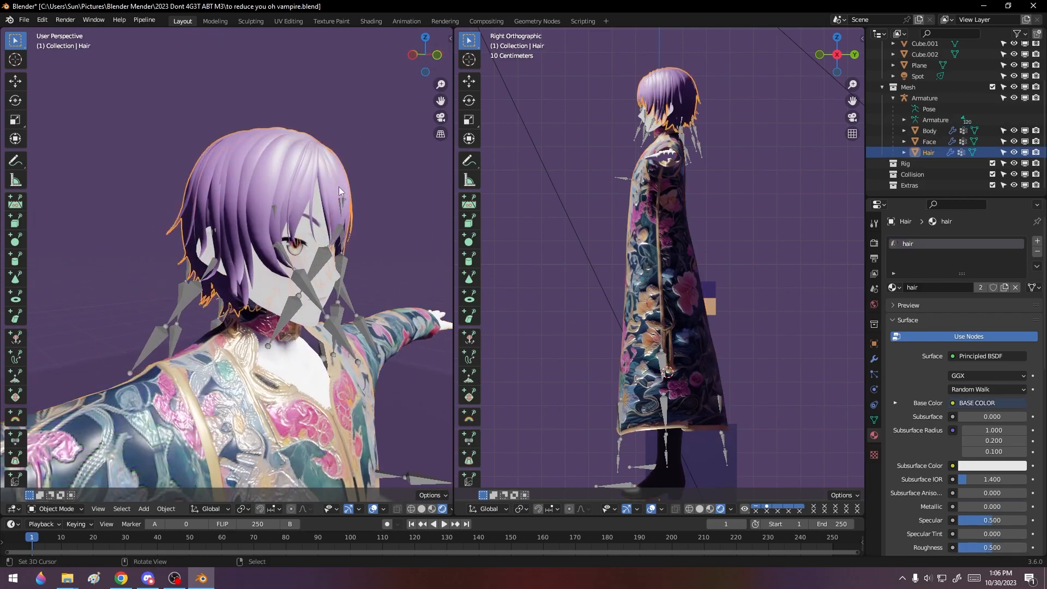
pyautogui.click(24, 21)
pyautogui.click(70, 91)
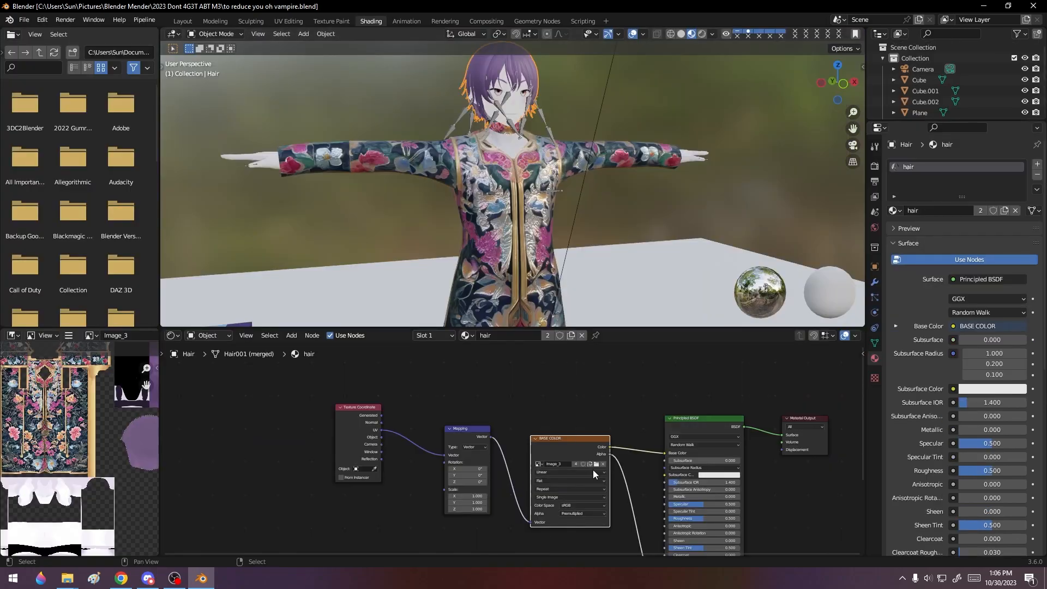
# - Load the mahahah vampire couch funny man normal.png image into a new Image Texture node of the hair material
pyautogui.moveTo(603, 413)
pyautogui.mouseDown(button='middle')
pyautogui.moveTo(563, 379)
pyautogui.moveTo(497, 358)
pyautogui.mouseUp(button='middle')
pyautogui.moveTo(668, 501); pyautogui.dragTo(675, 505, button='middle')
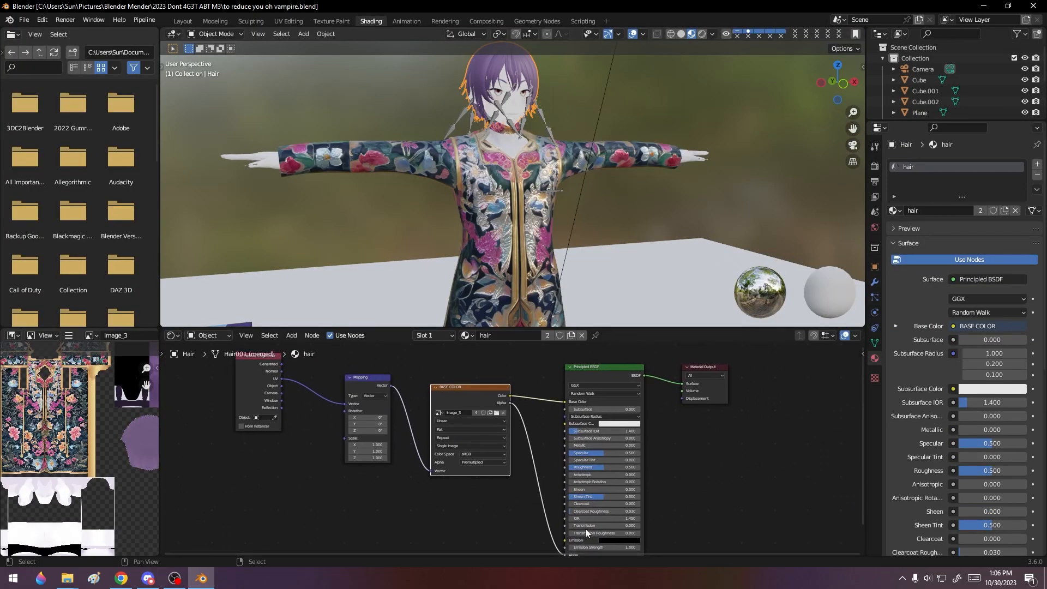
pyautogui.moveTo(528, 523); pyautogui.dragTo(542, 502, button='middle')
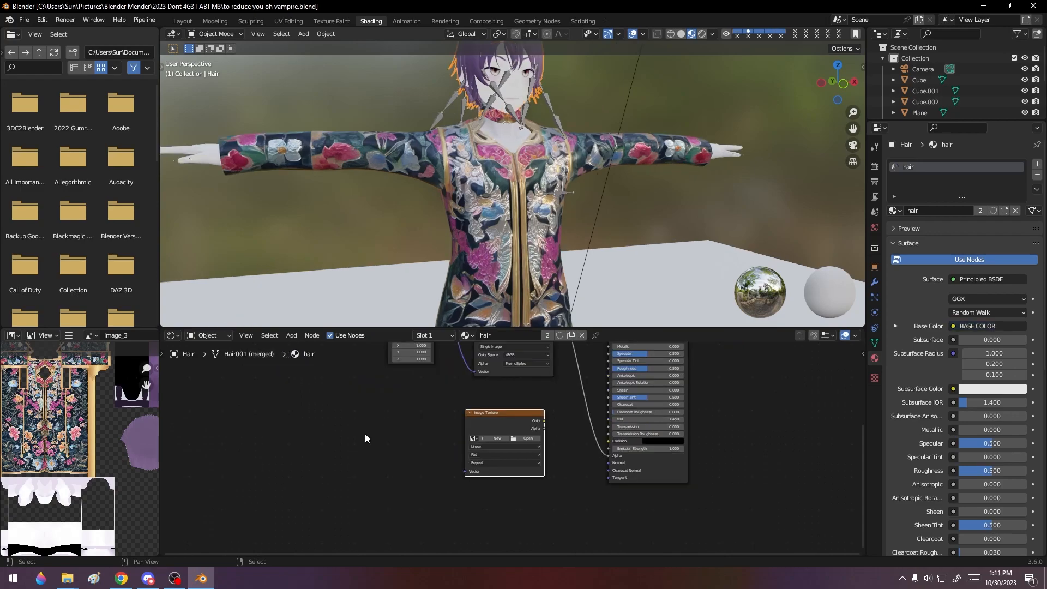
pyautogui.scroll(3, 413, 447)
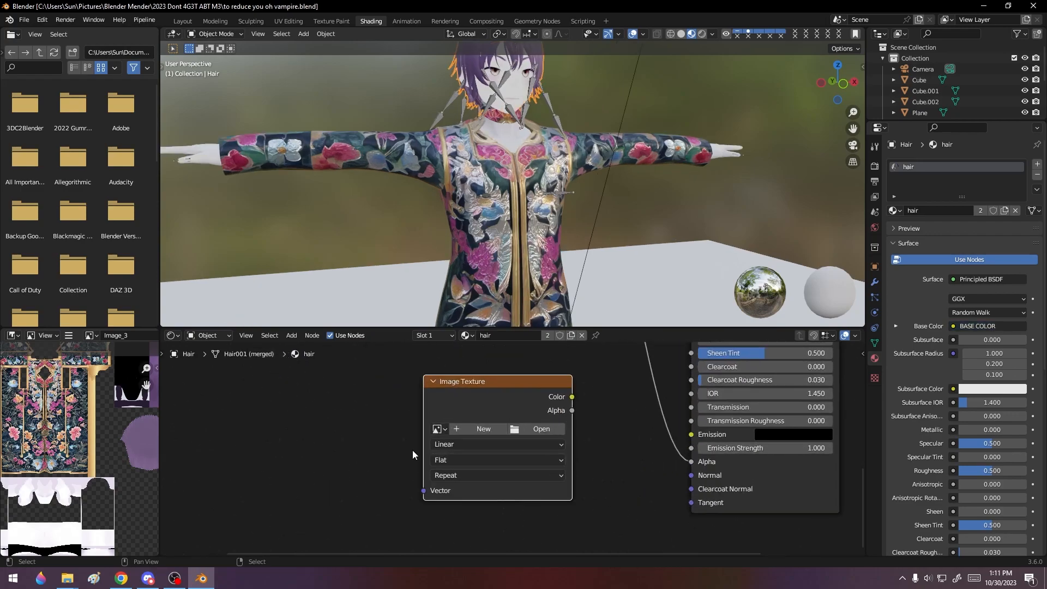
pyautogui.moveTo(143, 441); pyautogui.dragTo(69, 472, button='middle')
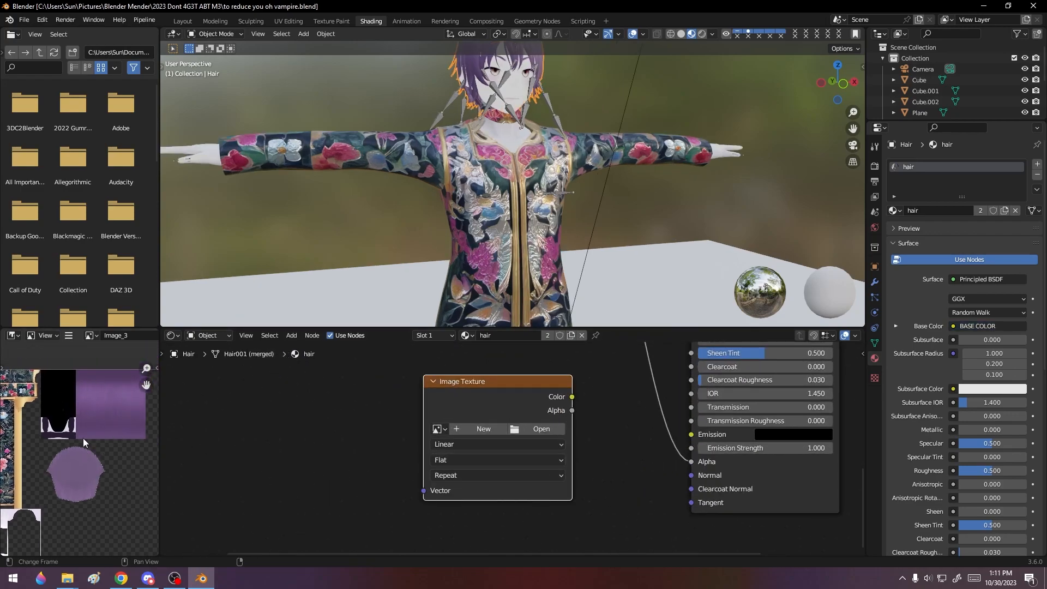
pyautogui.click(437, 429)
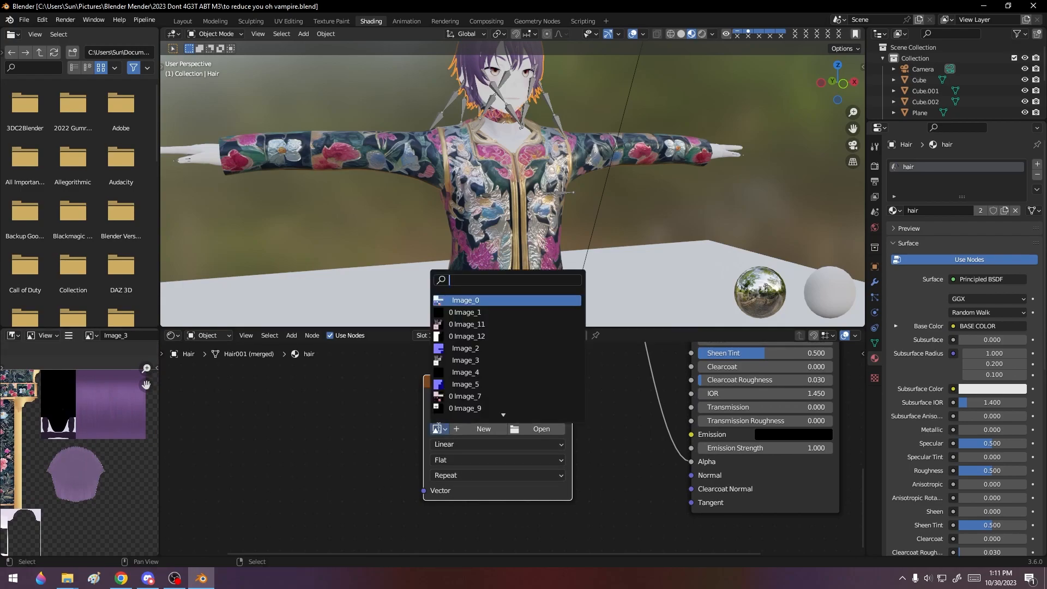
pyautogui.scroll(-11, 479, 382)
pyautogui.scroll(-3, 479, 382)
pyautogui.click(483, 380)
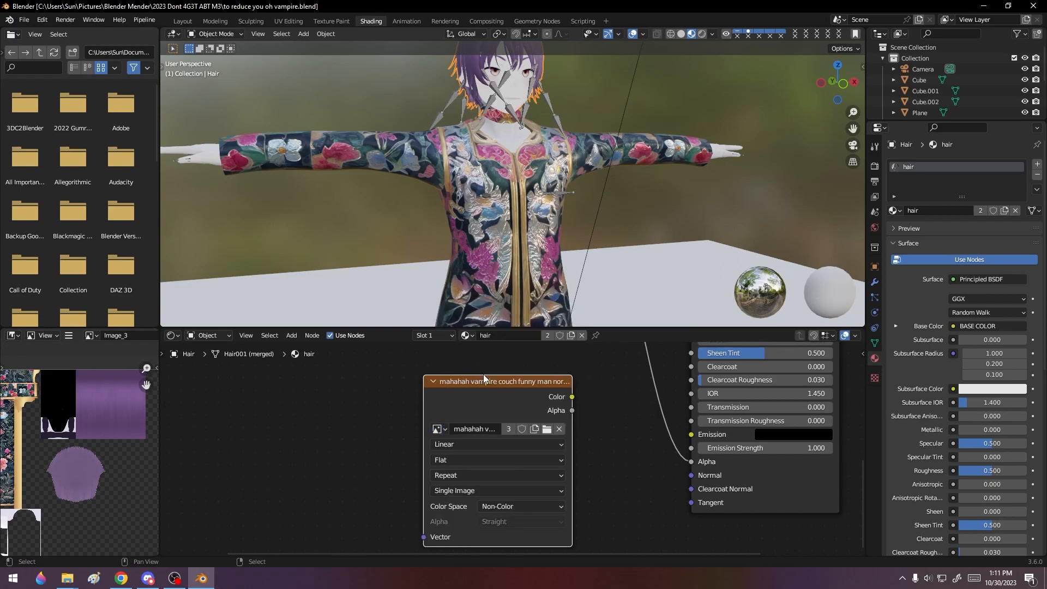
# - Link the normal image node's Vector input to the Texture Coordinate UV output and move the node farther from the Principled BSDF
pyautogui.moveTo(393, 451); pyautogui.dragTo(407, 453, button='middle')
pyautogui.moveTo(436, 537); pyautogui.dragTo(221, 368)
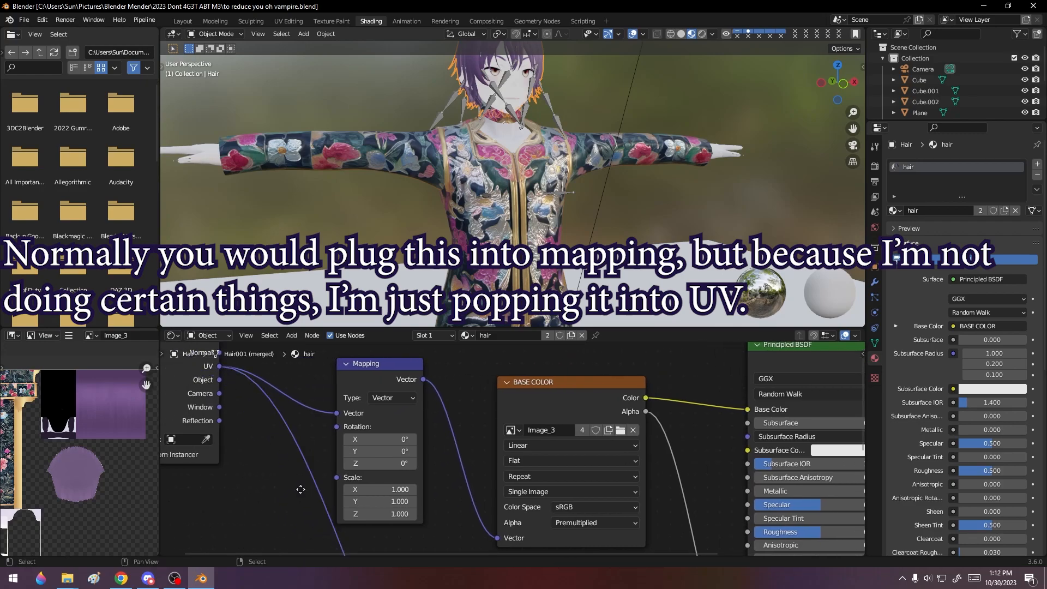
pyautogui.moveTo(302, 490); pyautogui.dragTo(226, 528, button='middle')
pyautogui.moveTo(563, 526); pyautogui.dragTo(542, 517, button='middle')
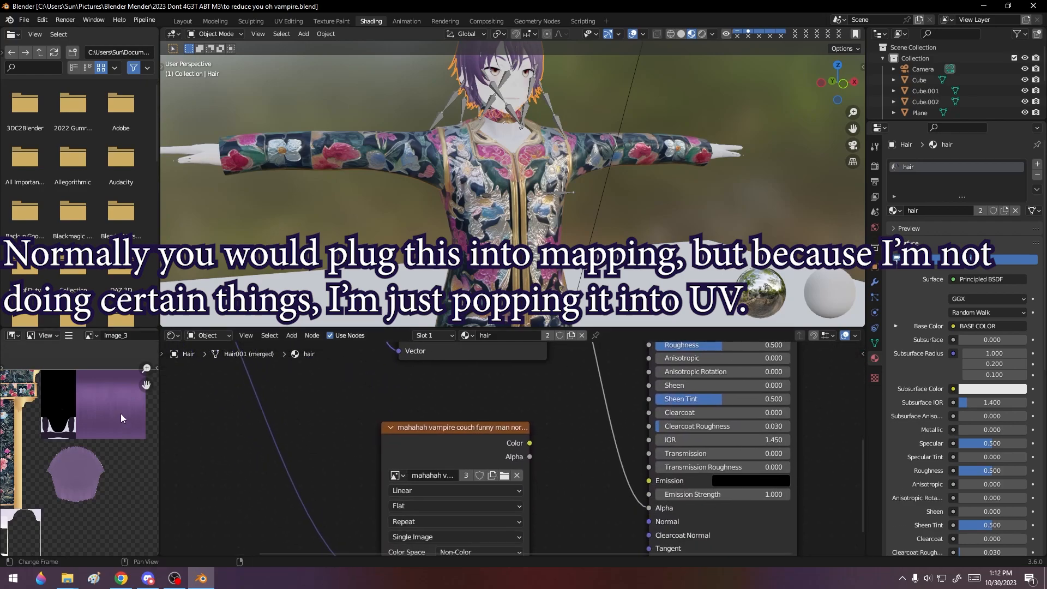
pyautogui.moveTo(559, 482); pyautogui.dragTo(575, 428, button='middle')
pyautogui.moveTo(480, 373); pyautogui.dragTo(359, 367)
# - Add a Normal Map node using UVMap between the normal image's Color output and the hair shader's Normal input
pyautogui.moveTo(422, 382); pyautogui.dragTo(482, 419)
pyautogui.write('norm')
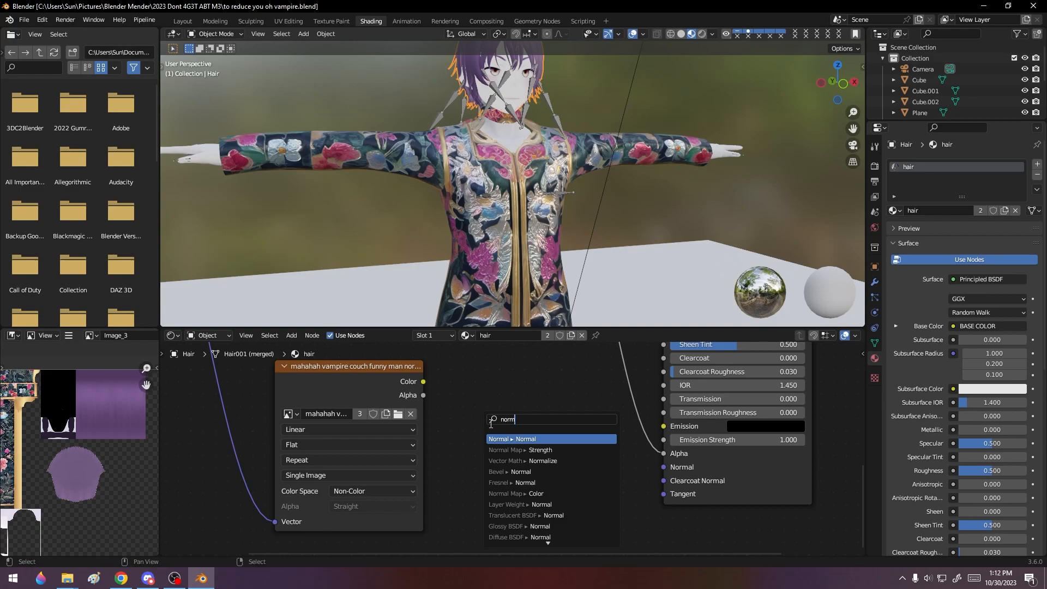
pyautogui.click(537, 449)
pyautogui.click(511, 440)
pyautogui.moveTo(476, 459); pyautogui.dragTo(478, 472)
pyautogui.click(504, 444)
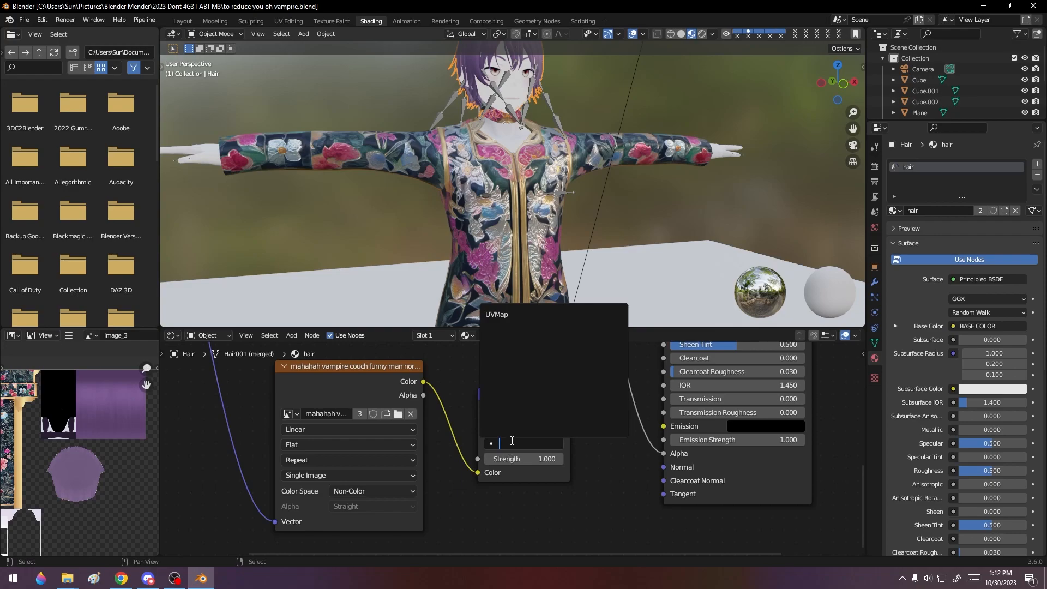
pyautogui.click(497, 315)
pyautogui.moveTo(570, 409); pyautogui.dragTo(663, 466)
# - Examine the hair mesh's surface detail and compare it with the purple hair area of the Image_3 texture
pyautogui.moveTo(587, 275); pyautogui.dragTo(400, 164, button='middle')
pyautogui.moveTo(538, 372); pyautogui.dragTo(550, 551, button='middle')
pyautogui.moveTo(300, 242); pyautogui.dragTo(325, 259, button='middle')
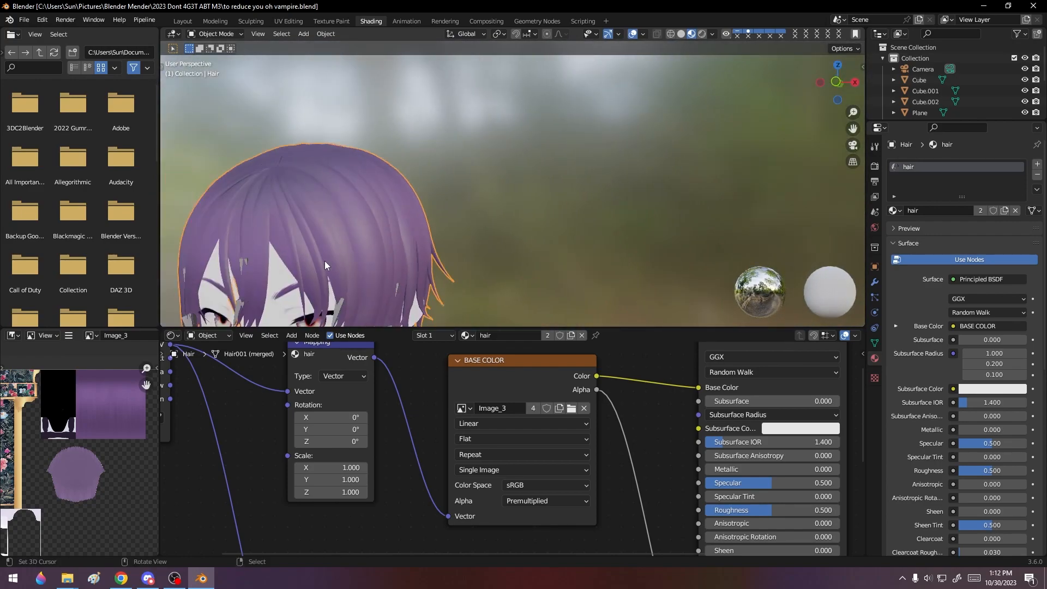
pyautogui.scroll(5, 104, 453)
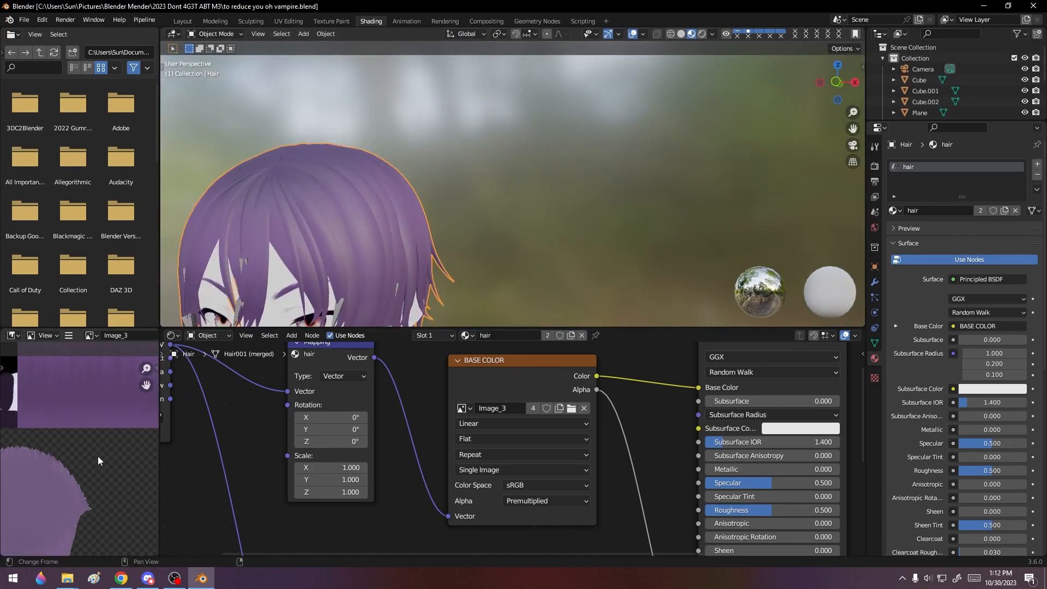
pyautogui.scroll(5, 97, 457)
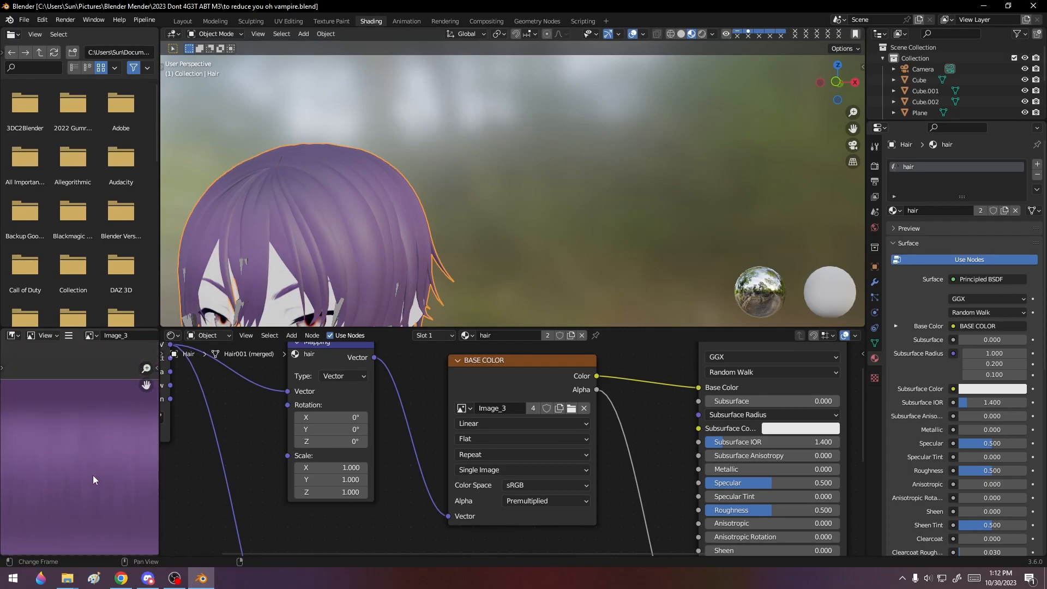
pyautogui.scroll(-3, 92, 476)
pyautogui.scroll(3, 93, 476)
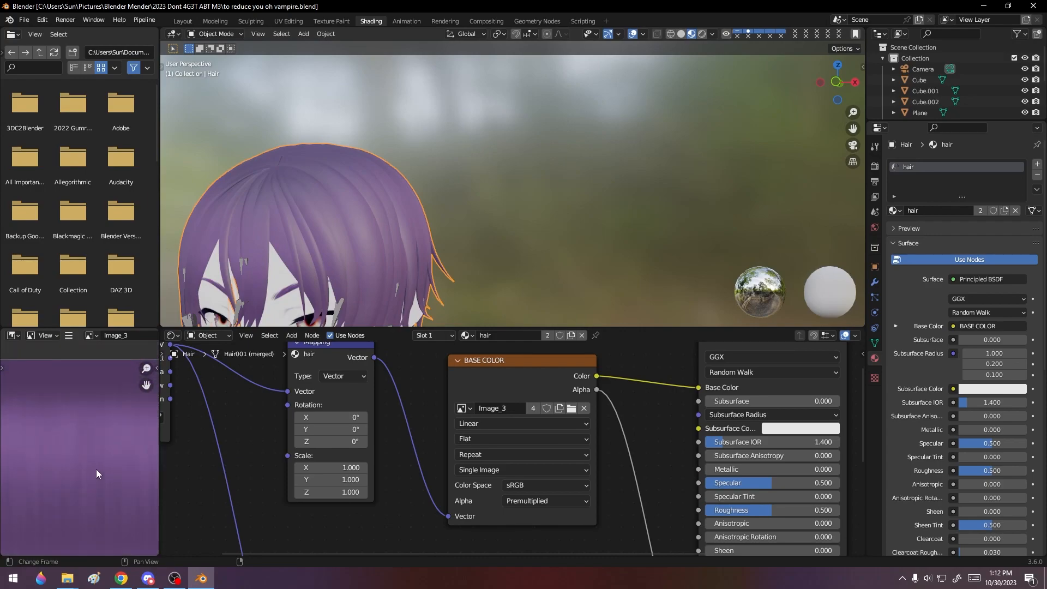
pyautogui.scroll(-3, 330, 250)
pyautogui.moveTo(377, 259); pyautogui.dragTo(420, 279, button='middle')
pyautogui.scroll(3, 428, 260)
pyautogui.scroll(-2, 429, 264)
pyautogui.scroll(-3, 77, 469)
pyautogui.scroll(3, 83, 498)
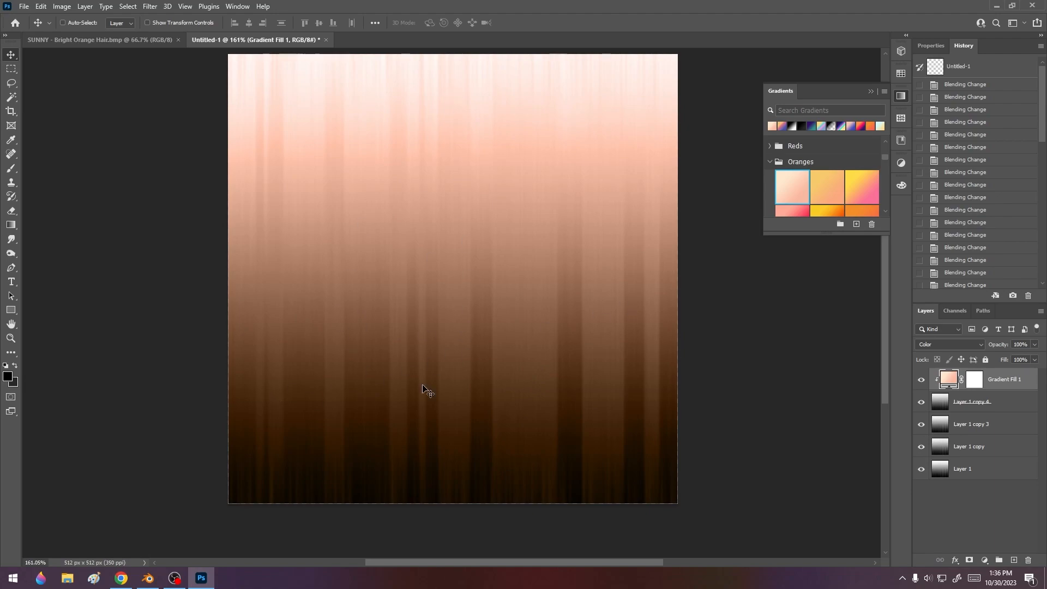
# - In Photoshop's Untitled-1 document, hide Gradient Fill 1, Layer 1 copy 4, Layer 1 copy 3 and Layer 1 copy
pyautogui.click(921, 380)
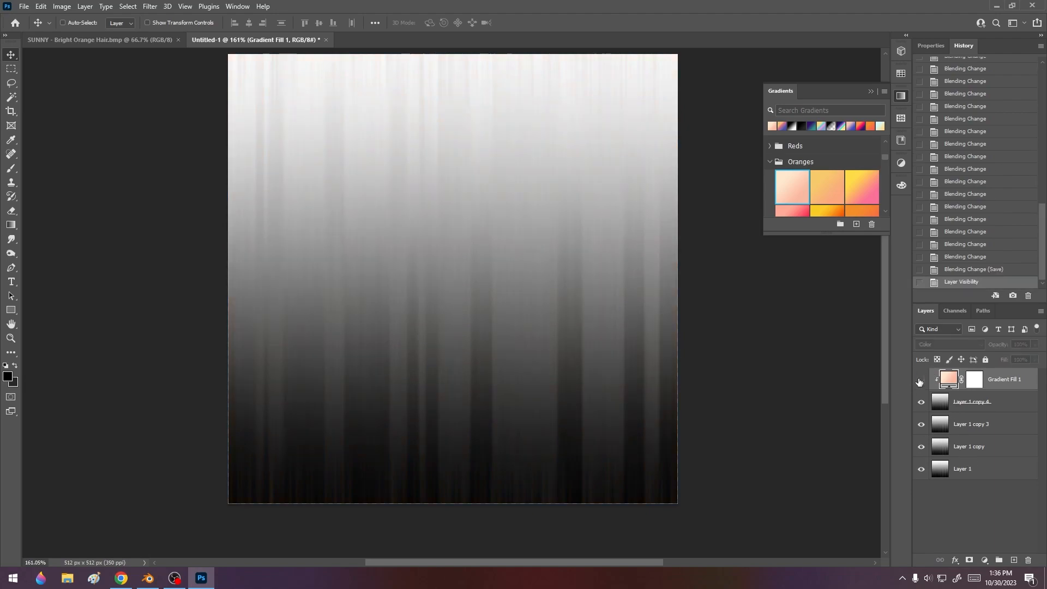
pyautogui.click(921, 403)
pyautogui.click(921, 426)
pyautogui.click(920, 447)
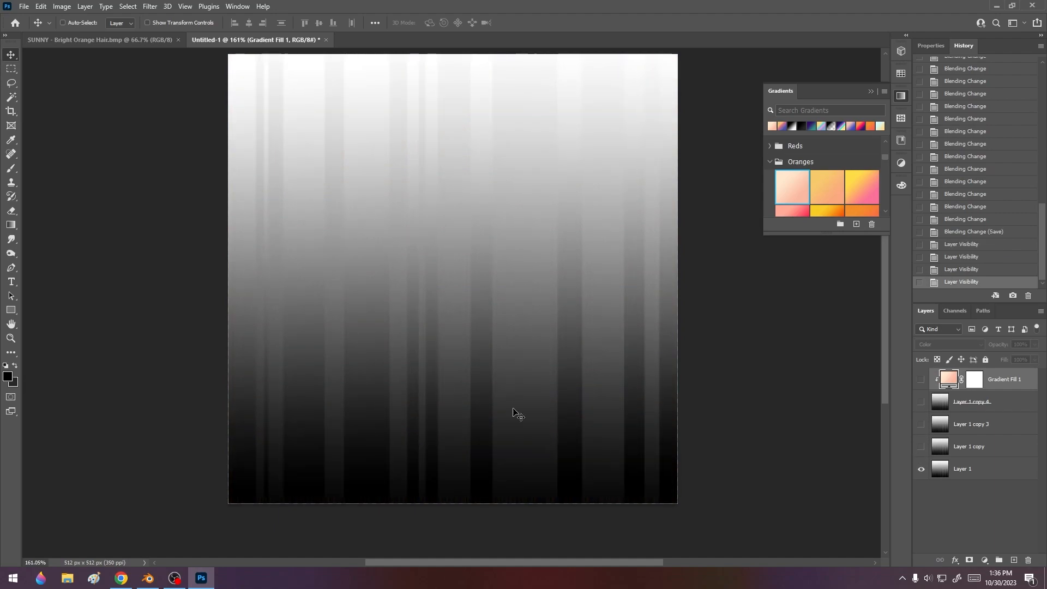
# - Show Layer 1 copy, Layer 1 copy 3, Layer 1 copy 4 and Gradient Fill 1 again
pyautogui.click(921, 449)
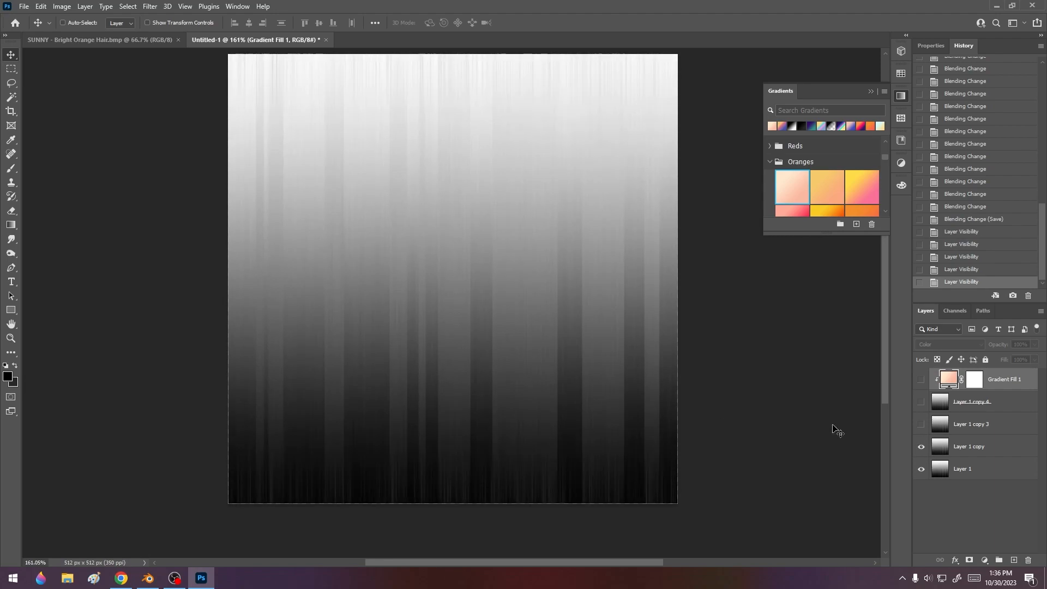
pyautogui.click(921, 424)
pyautogui.click(921, 402)
pyautogui.click(921, 379)
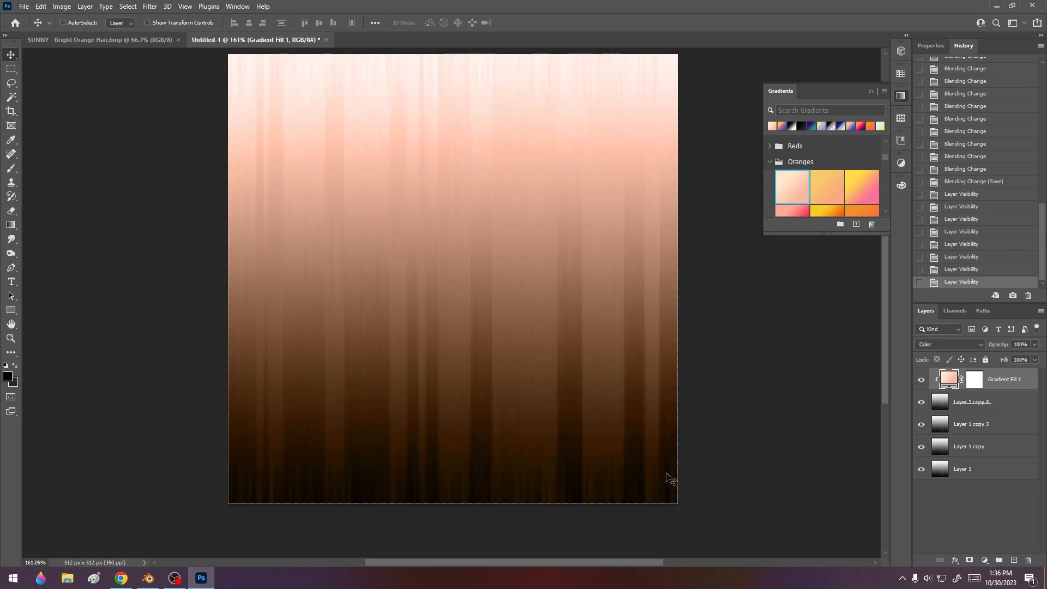
# - Switch to Blender and add a second UV map named uvmap_hair_2 to the hair mesh
pyautogui.click(147, 578)
pyautogui.moveTo(416, 258)
pyautogui.mouseDown(button='middle')
pyautogui.moveTo(417, 241)
pyautogui.moveTo(404, 243)
pyautogui.mouseUp(button='middle')
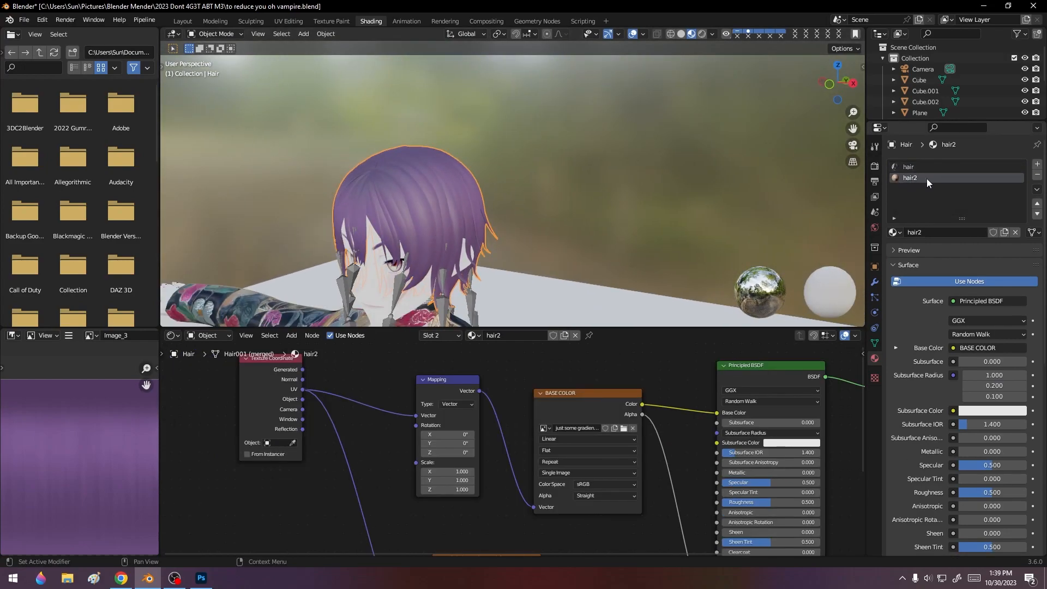
pyautogui.click(188, 20)
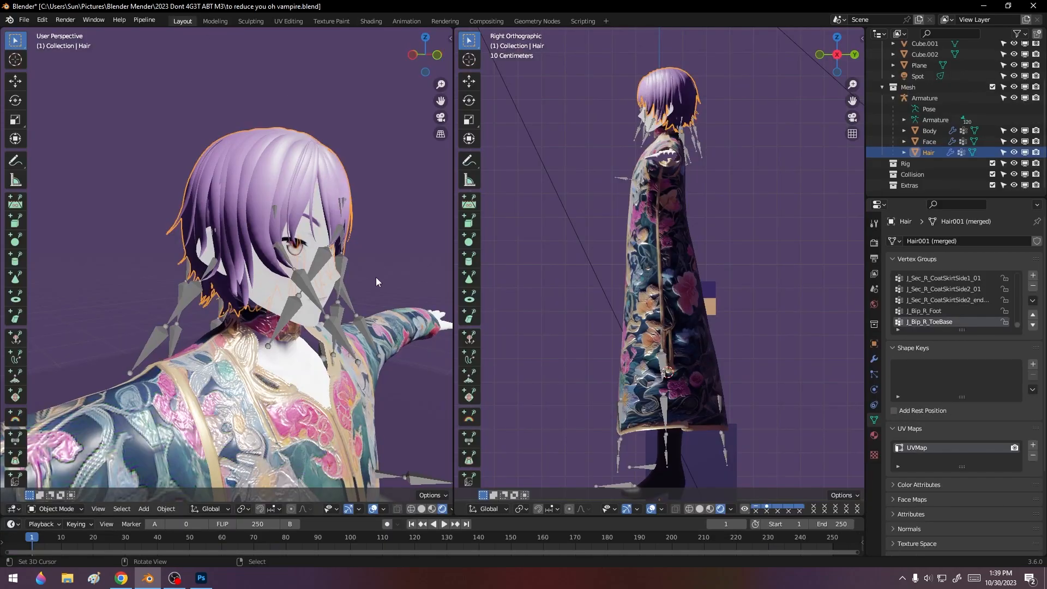
pyautogui.click(1032, 444)
pyautogui.doubleClick(948, 459)
pyautogui.write('U')
pyautogui.write('vmap_+')
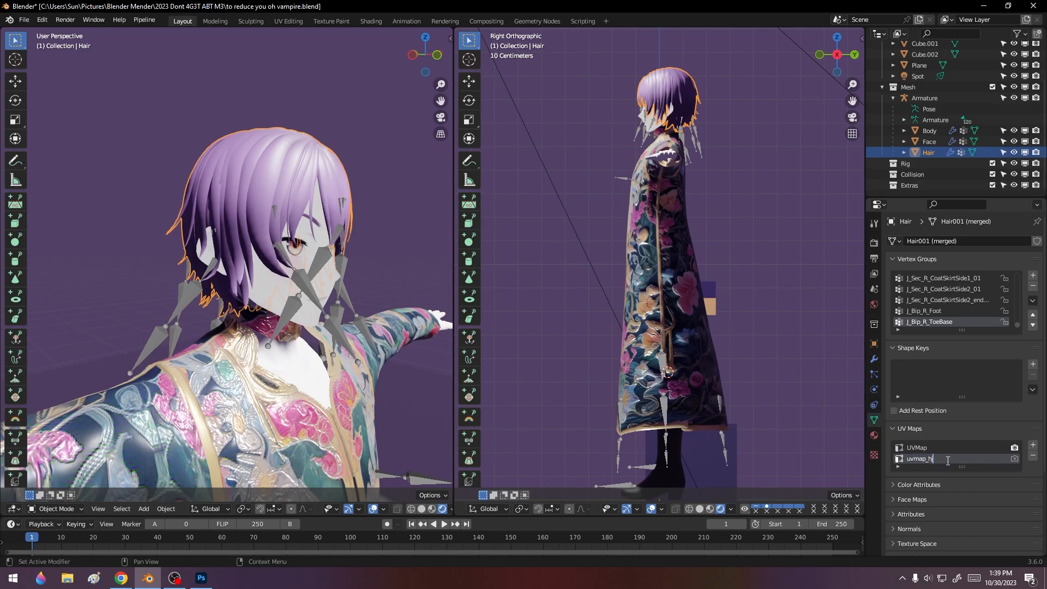
pyautogui.write('air_2')
# - Add a UV Map node to the hair2 material's shader graph and set it to uvmap_hair_2
pyautogui.click(375, 21)
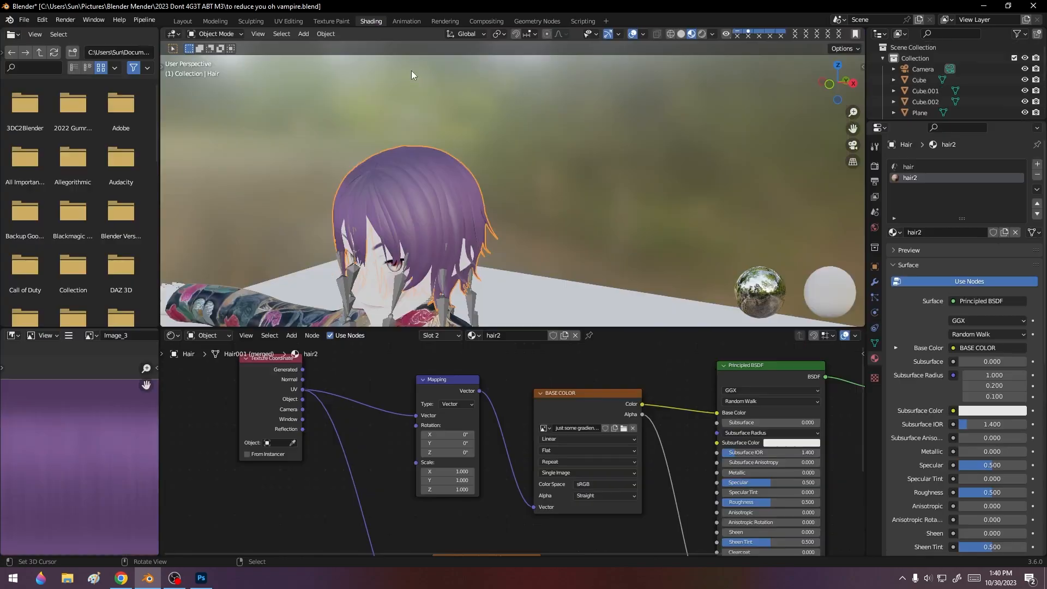
pyautogui.moveTo(374, 386); pyautogui.dragTo(520, 425, button='middle')
pyautogui.hotkey('shift', 'a')
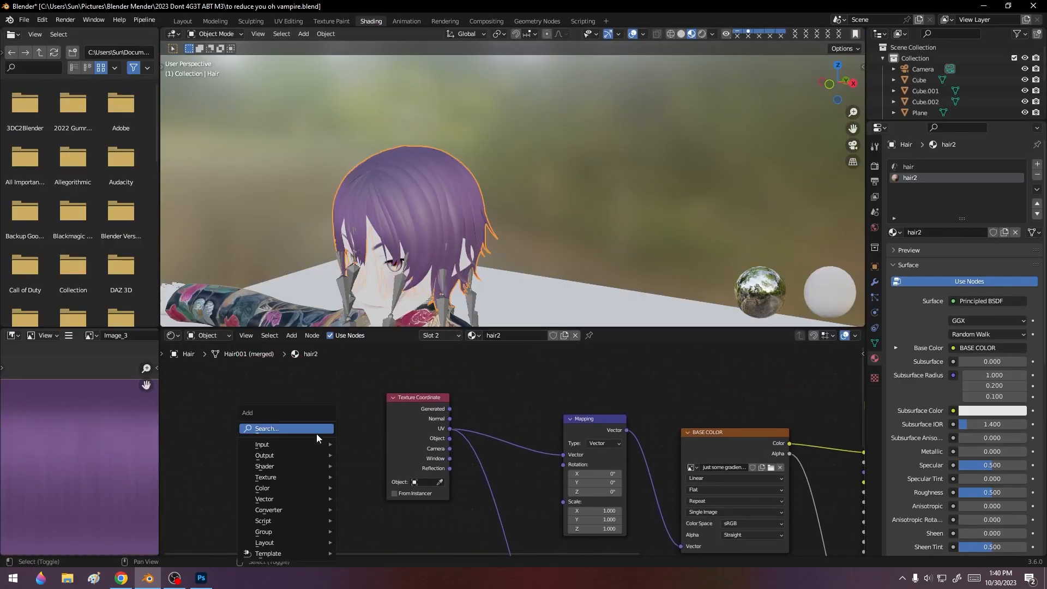
pyautogui.write('uv')
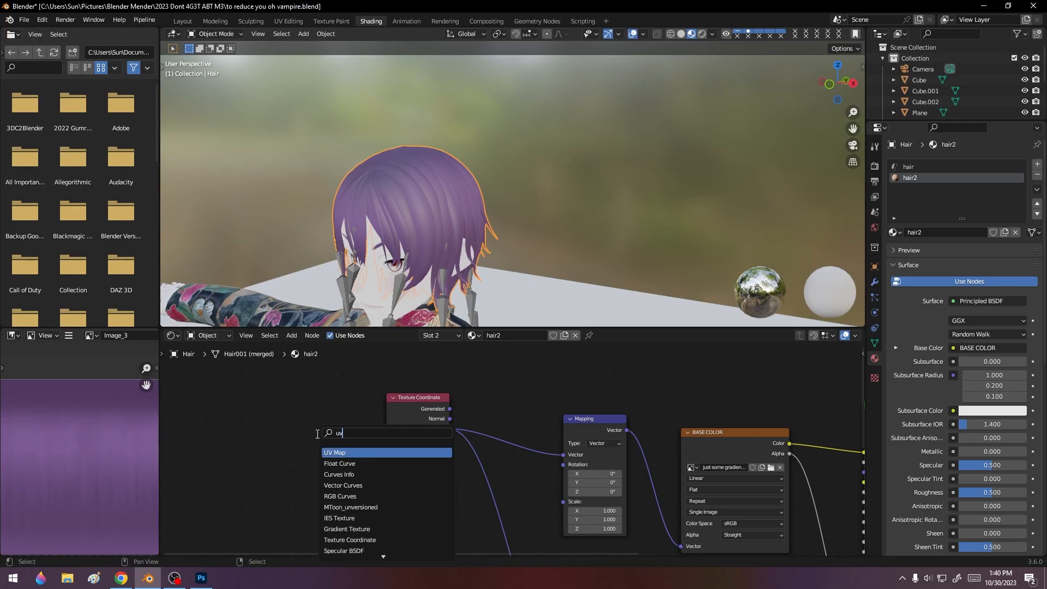
pyautogui.click(357, 453)
pyautogui.click(322, 447)
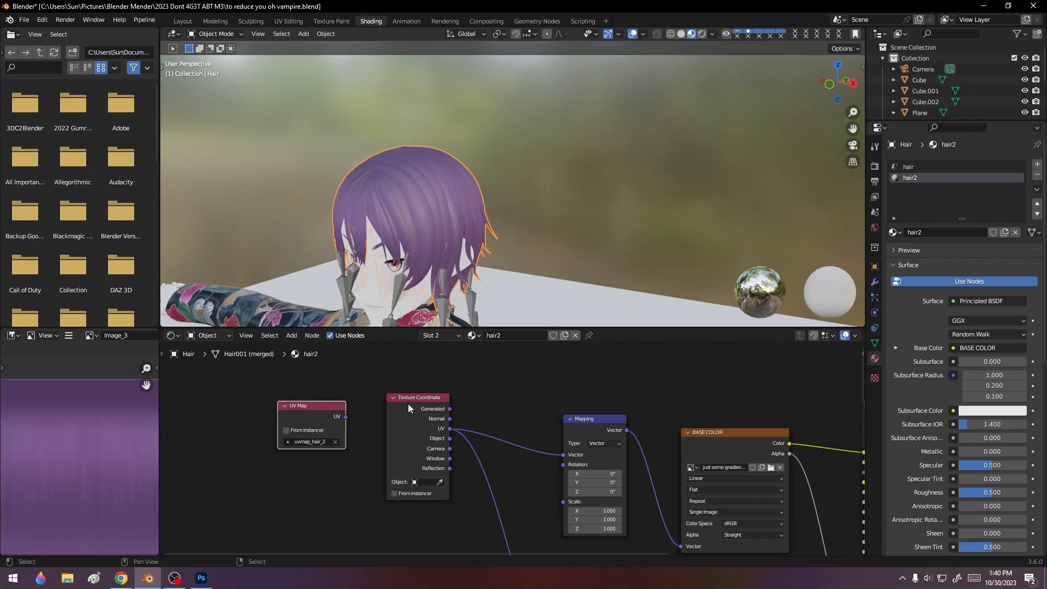
# - Replace the Texture Coordinate node with the UV Map node, feeding both the Mapping node and the normal image's Vector input
pyautogui.moveTo(564, 454); pyautogui.dragTo(489, 437)
pyautogui.click(537, 467)
pyautogui.moveTo(531, 476); pyautogui.dragTo(493, 434, button='middle')
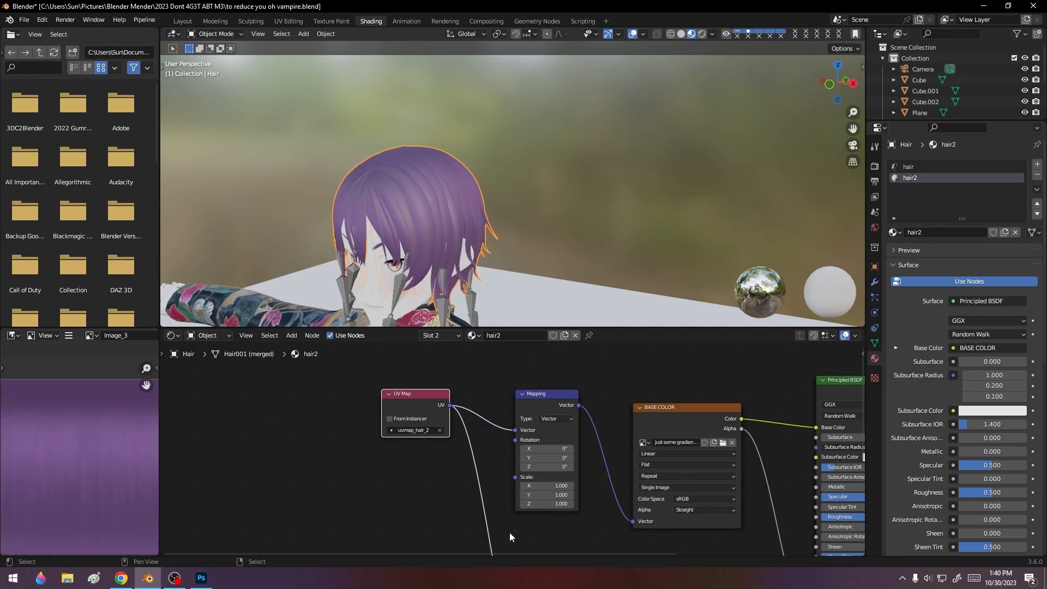
# - Put the hair mesh into Edit Mode in the Layout workspace
pyautogui.click(184, 21)
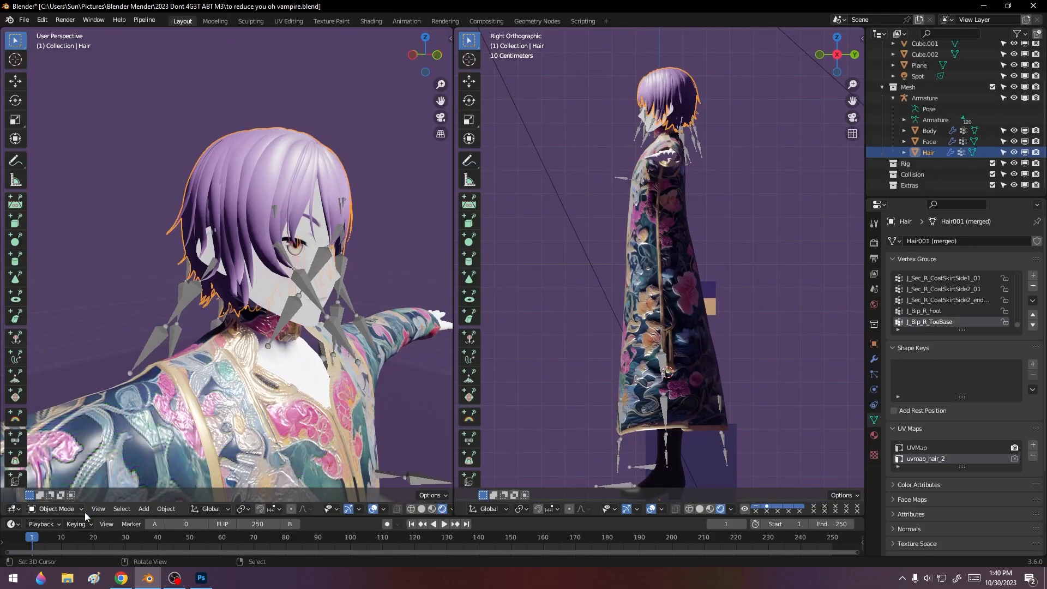
pyautogui.click(60, 495)
pyautogui.click(65, 509)
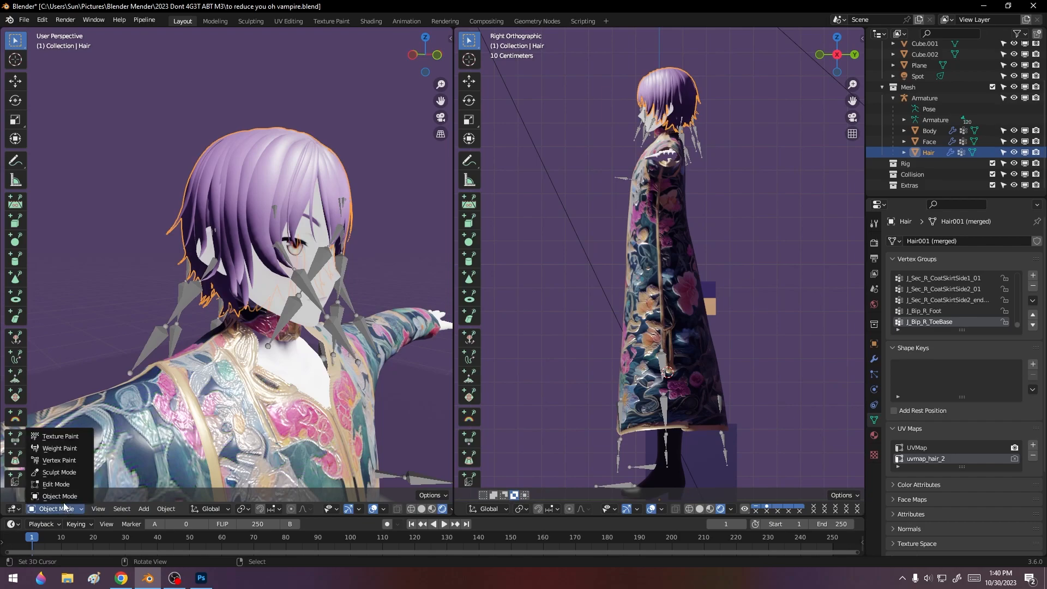
pyautogui.click(107, 495)
pyautogui.click(29, 494)
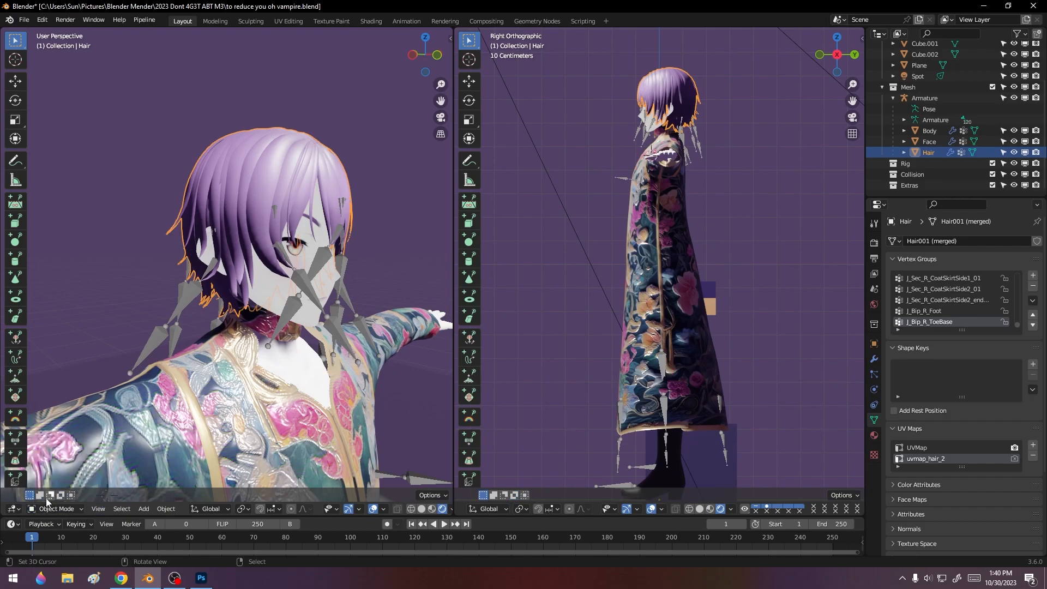
pyautogui.click(69, 507)
pyautogui.click(59, 484)
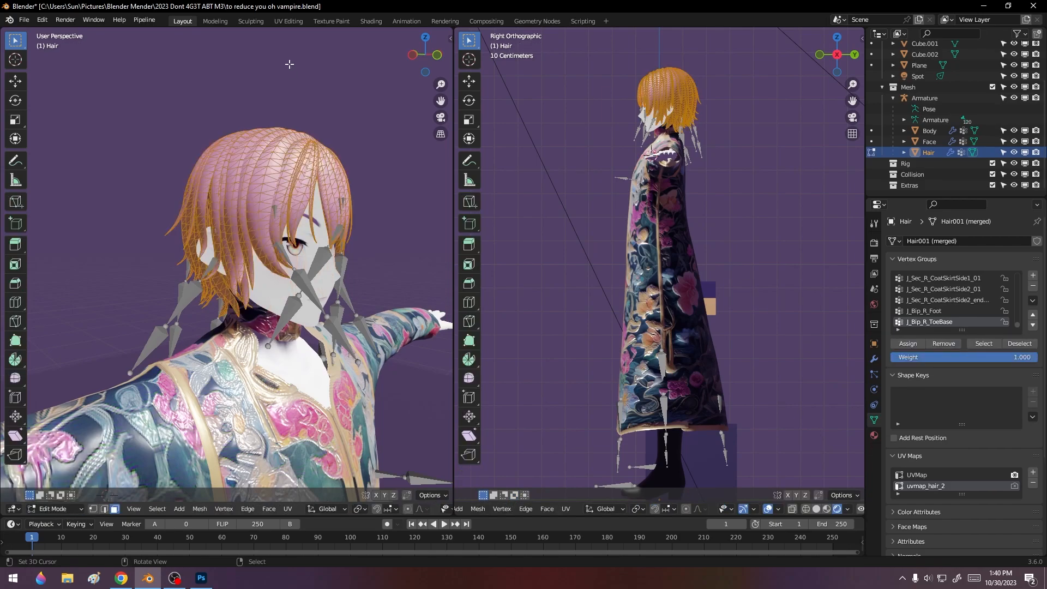
# - In the UV Editing workspace, enable Constrain to Image Bounds for the hair UVs
pyautogui.click(288, 22)
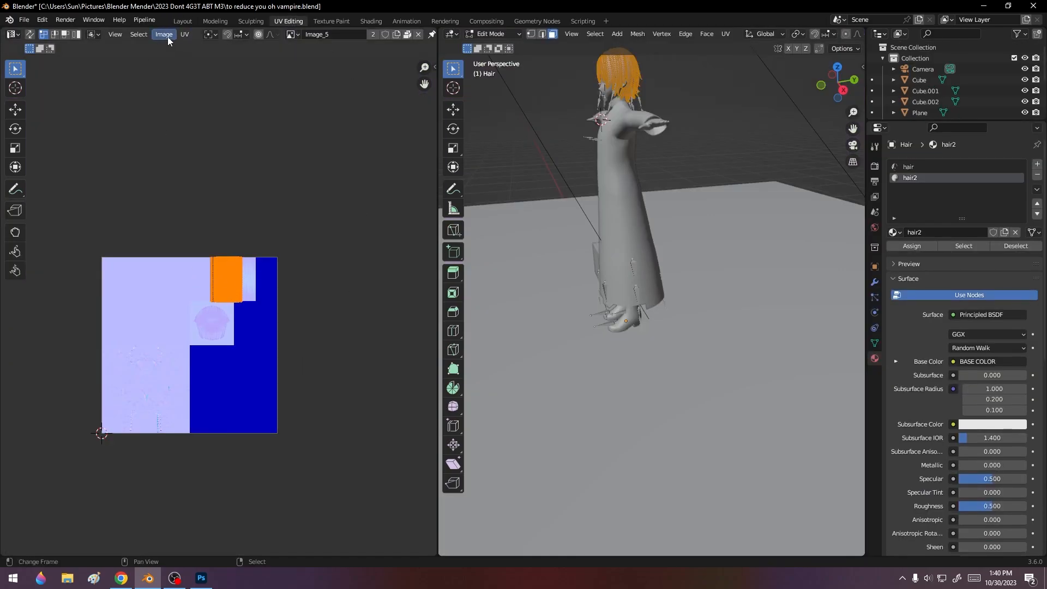
pyautogui.click(184, 35)
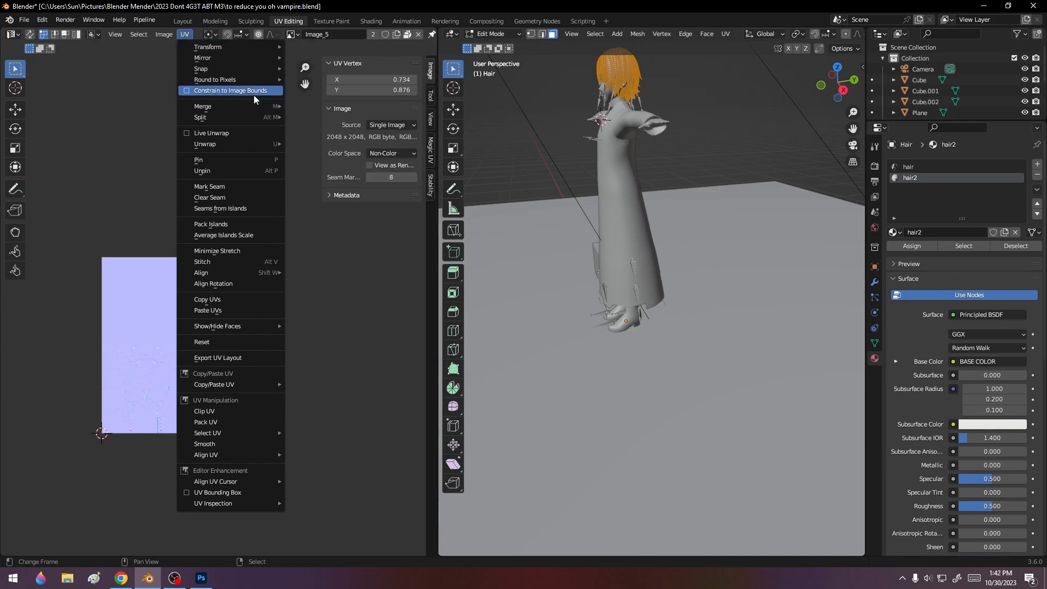
pyautogui.click(252, 92)
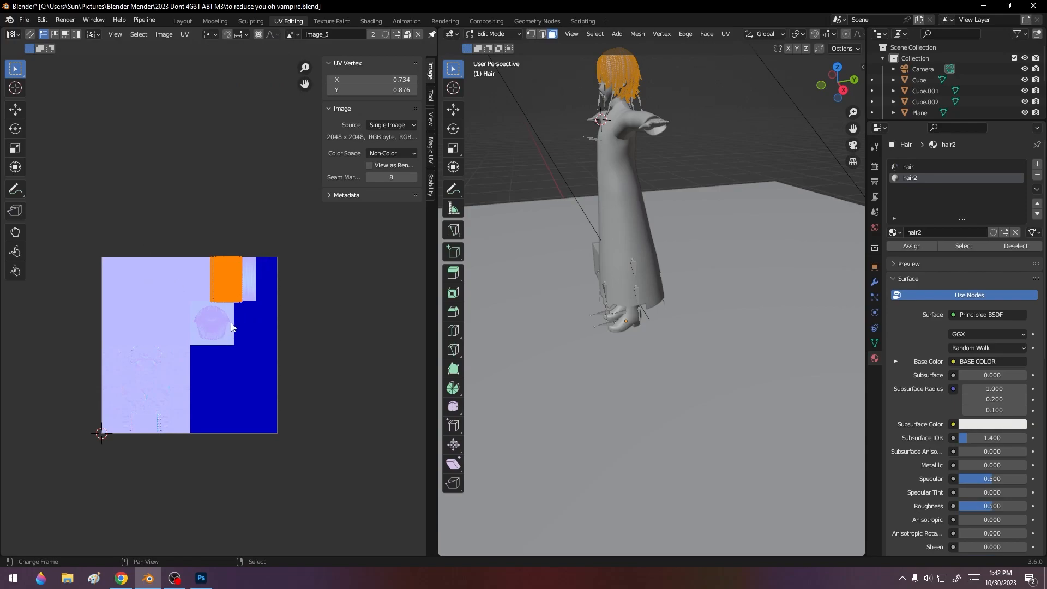
# - Move and scale up the selected hair UVs until they span the full height of the image
pyautogui.press('g')
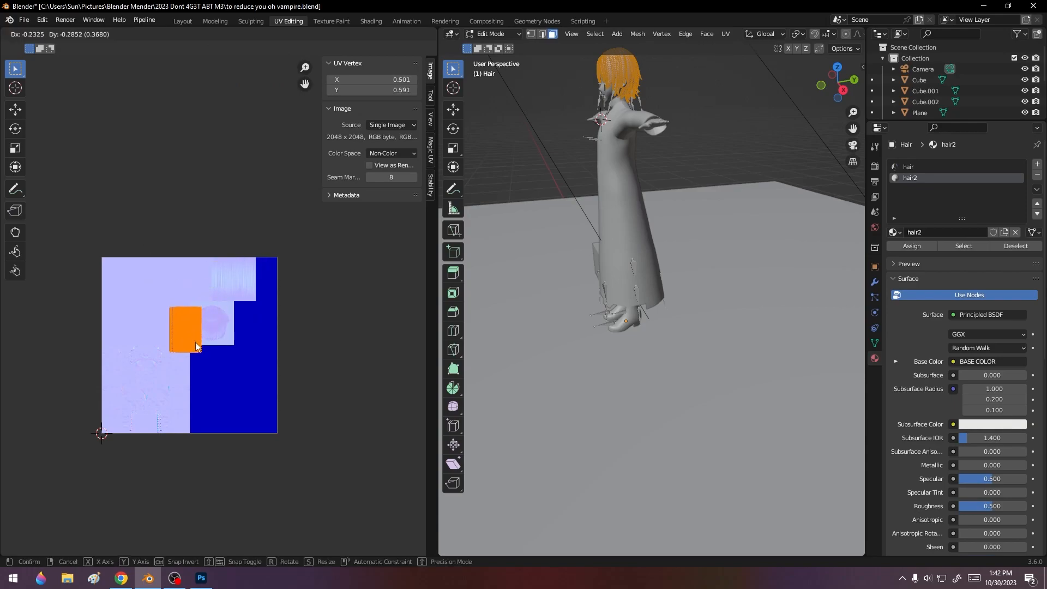
pyautogui.click(201, 347)
pyautogui.press('s')
pyautogui.click(251, 348)
pyautogui.press('g')
pyautogui.click(223, 350)
pyautogui.press('s')
pyautogui.click(283, 346)
pyautogui.press('g')
pyautogui.click(255, 343)
pyautogui.press('s')
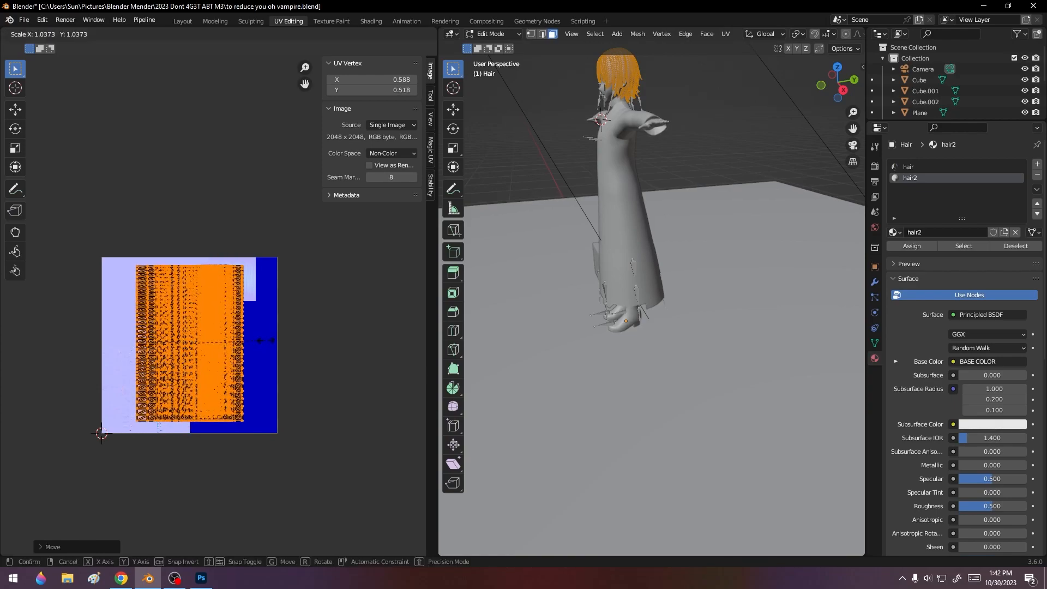
pyautogui.click(283, 348)
pyautogui.press('g')
pyautogui.click(272, 350)
pyautogui.press('s')
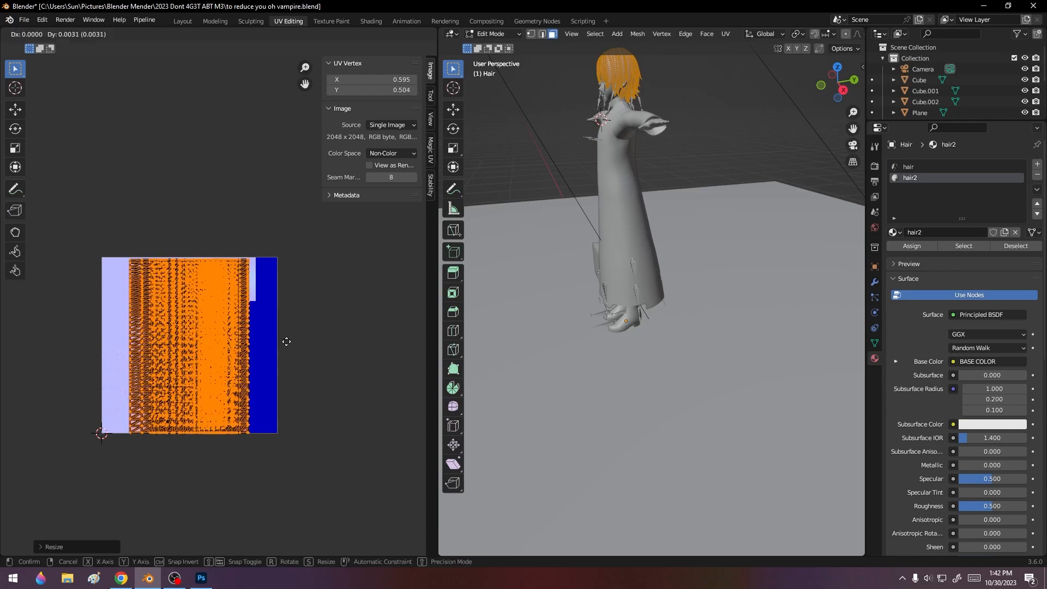
pyautogui.click(321, 341)
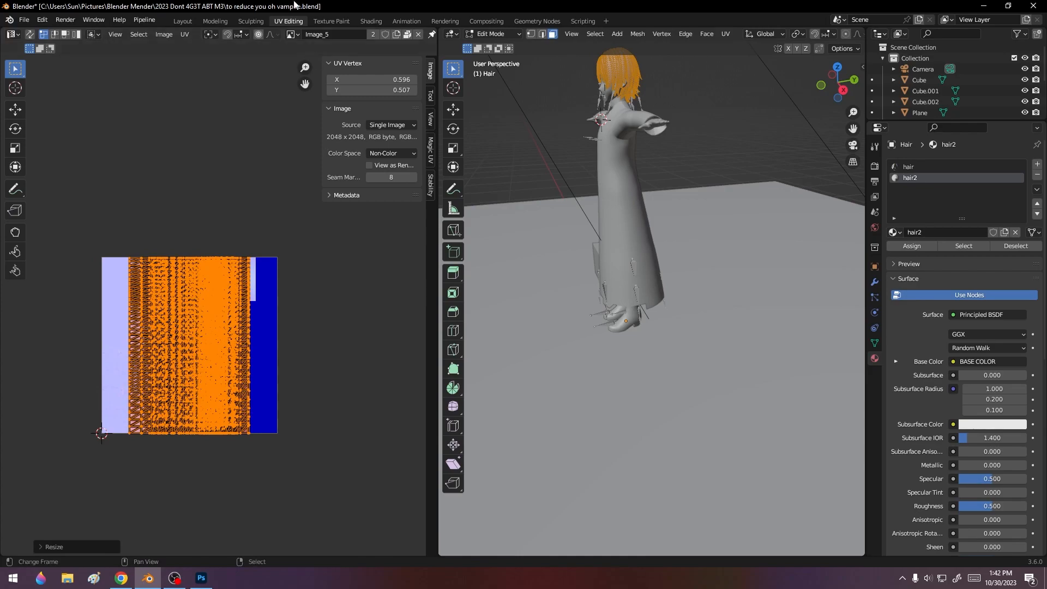
# - Assign the hair2 material to the selected hair faces in the Layout workspace and clear the selection
pyautogui.click(181, 21)
pyautogui.click(71, 508)
pyautogui.click(70, 486)
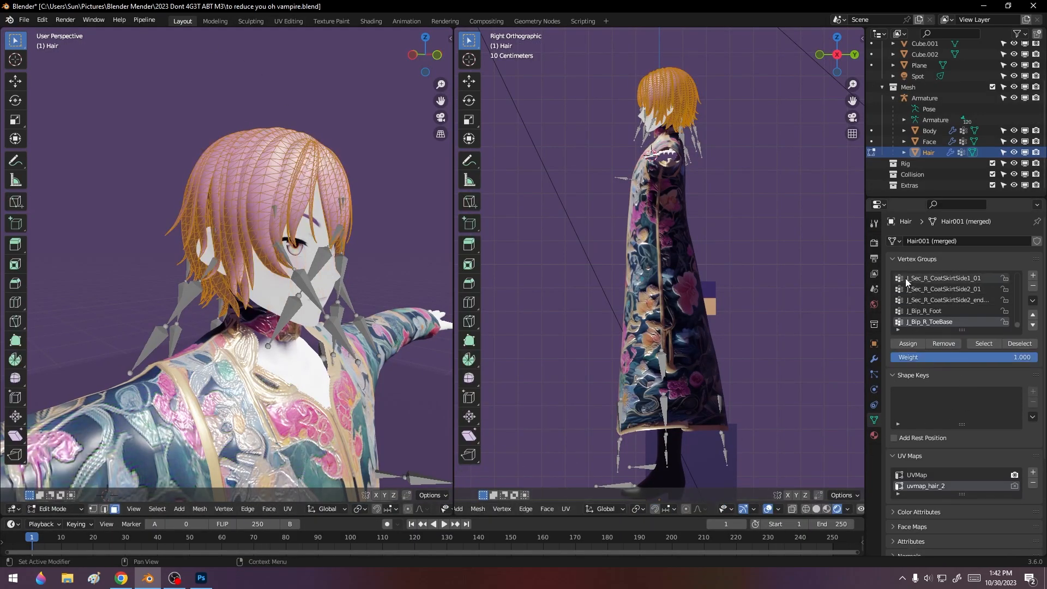
pyautogui.click(873, 435)
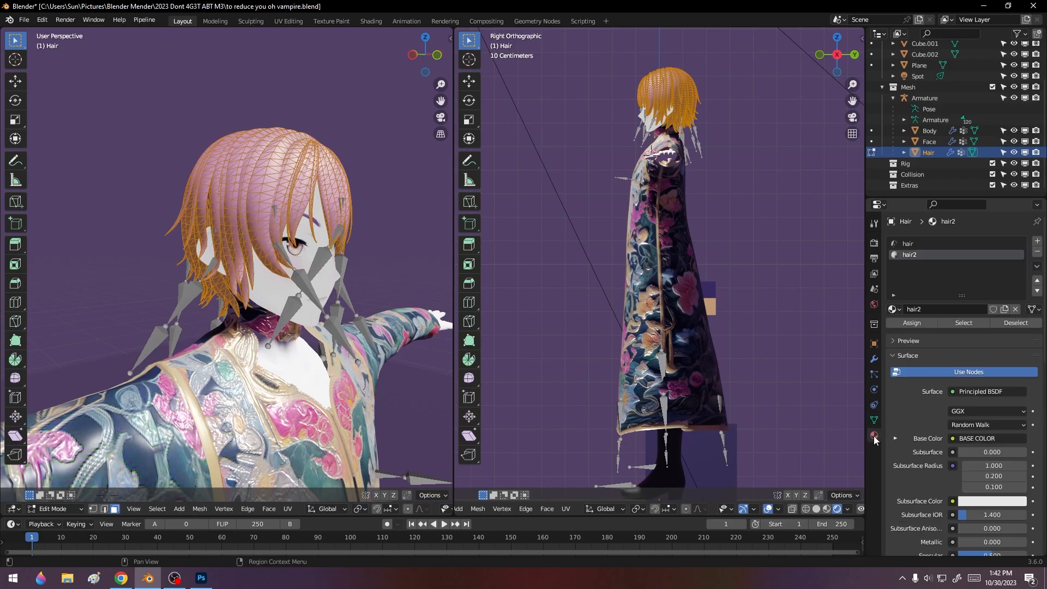
pyautogui.click(918, 325)
pyautogui.moveTo(299, 203)
pyautogui.mouseDown(button='middle')
pyautogui.moveTo(206, 243)
pyautogui.moveTo(109, 234)
pyautogui.mouseUp(button='middle')
pyautogui.hotkey('alt', 'a')
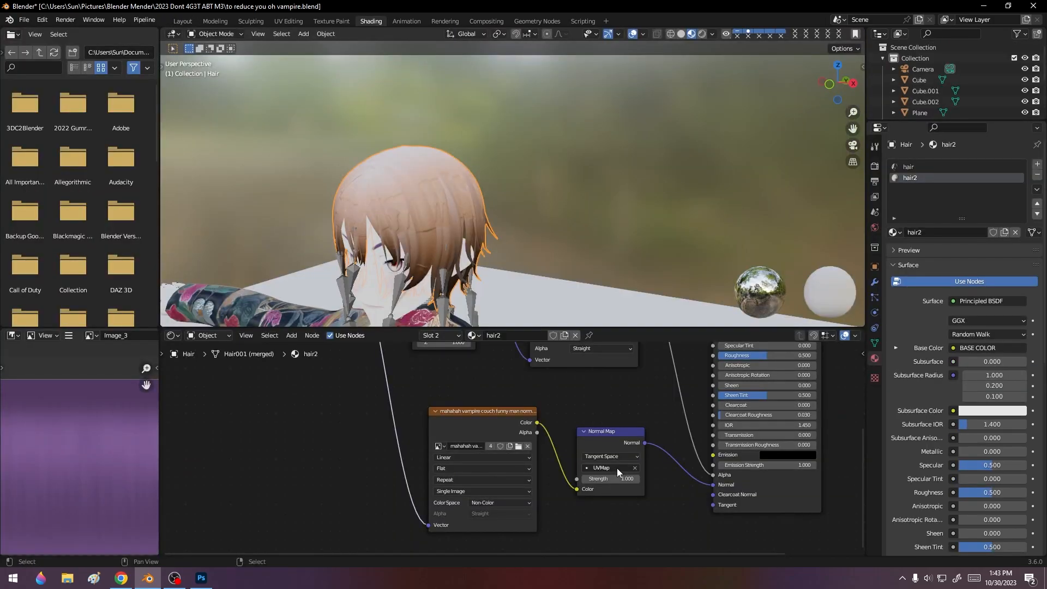
# - Set the Normal Map node's UV map to uvmap_hair_2 and unlink the node from the Principled BSDF's Normal input
pyautogui.click(616, 468)
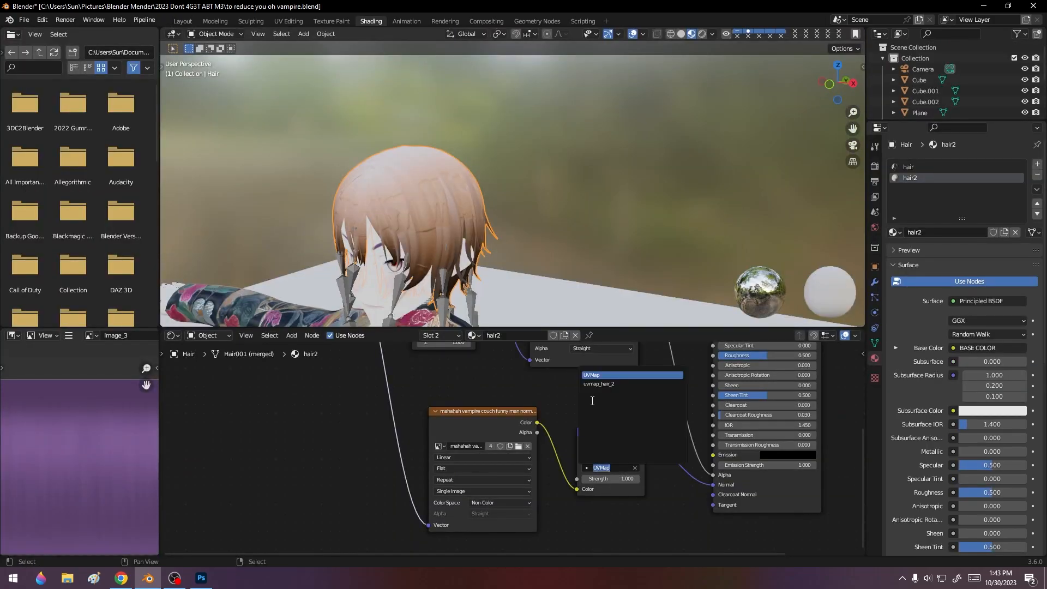
pyautogui.click(606, 384)
pyautogui.moveTo(594, 526); pyautogui.dragTo(659, 531, button='middle')
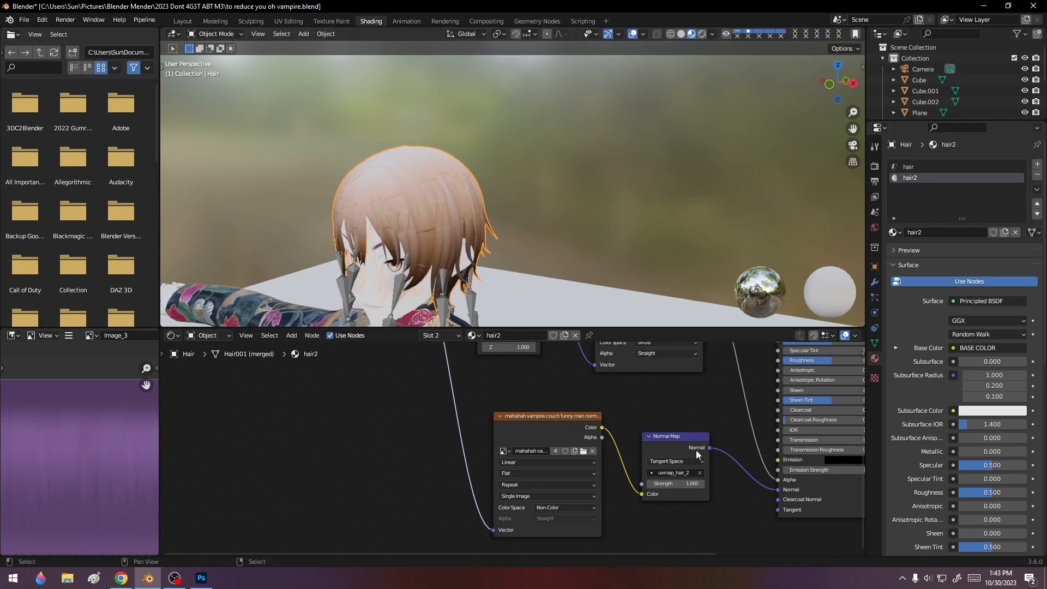
pyautogui.moveTo(778, 489); pyautogui.dragTo(740, 483)
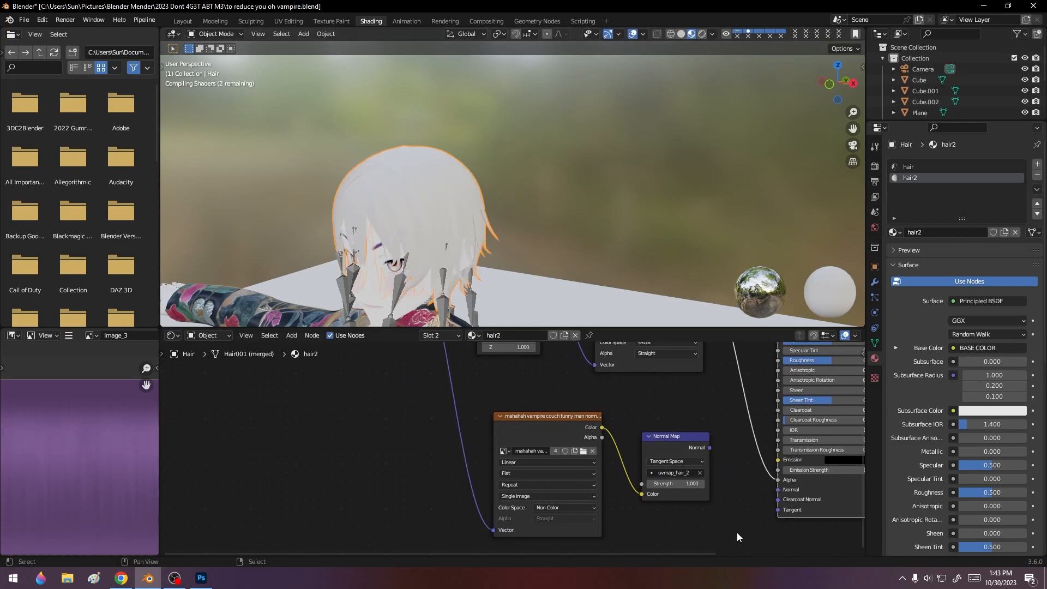
# - Link the Normal Map fed by just some gradient blonde hair normal.png to the Principled BSDF's Normal input and inspect the hair
pyautogui.moveTo(392, 240); pyautogui.dragTo(357, 252, button='middle')
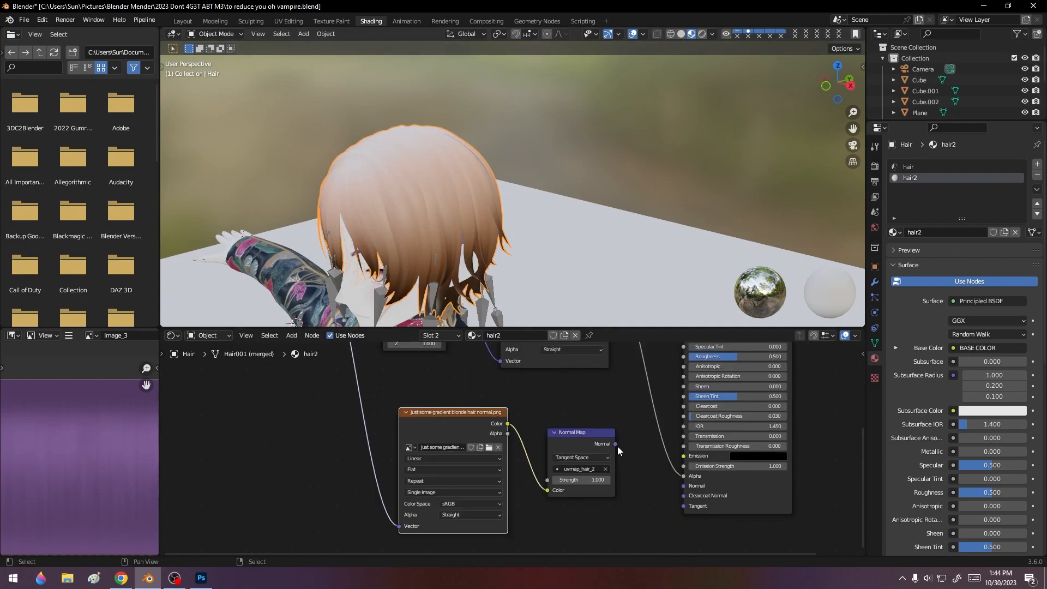
pyautogui.moveTo(617, 443); pyautogui.dragTo(683, 485)
pyautogui.moveTo(377, 227); pyautogui.dragTo(354, 232, button='middle')
pyautogui.scroll(4, 436, 216)
pyautogui.moveTo(470, 174); pyautogui.dragTo(441, 157, button='middle')
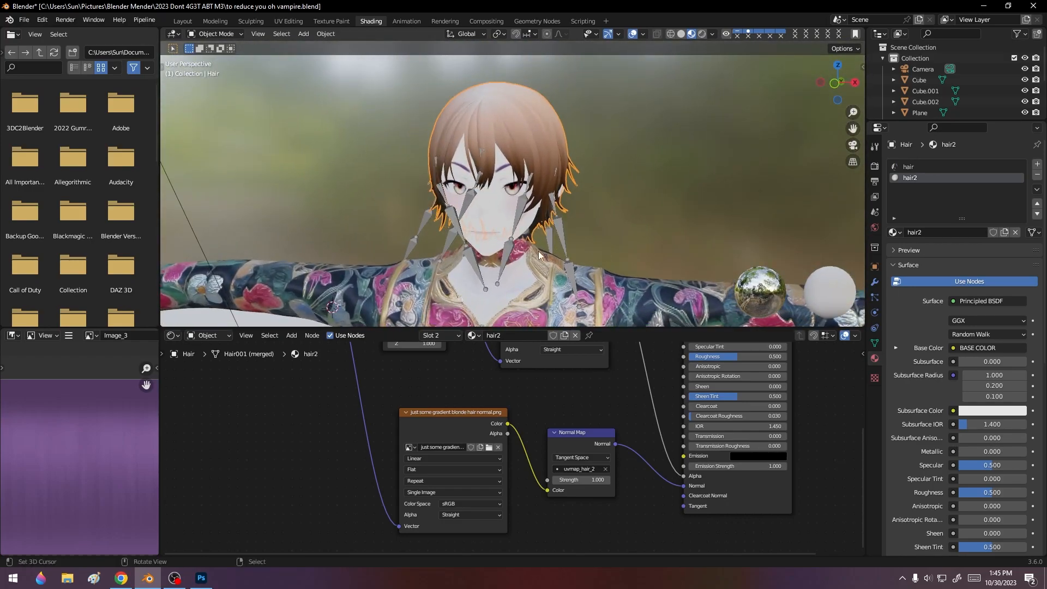
# - Duplicate the Mapping node and place the copy beside the normal image node
pyautogui.moveTo(430, 393); pyautogui.dragTo(501, 528, button='middle')
pyautogui.moveTo(389, 378); pyautogui.dragTo(415, 417)
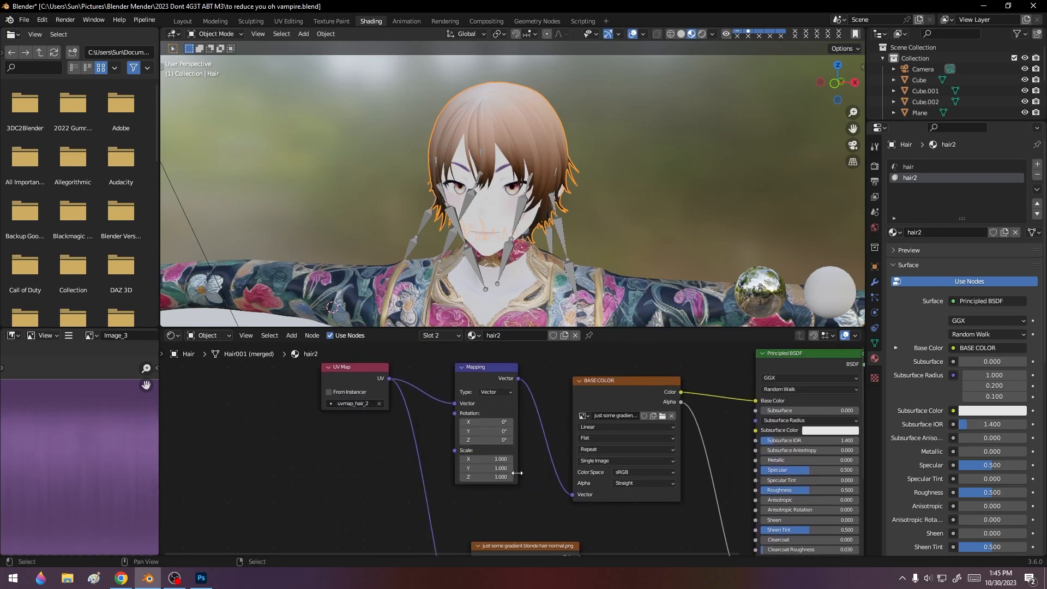
pyautogui.moveTo(517, 473); pyautogui.dragTo(524, 464, button='middle')
pyautogui.click(496, 359)
pyautogui.hotkey('shift', 'd')
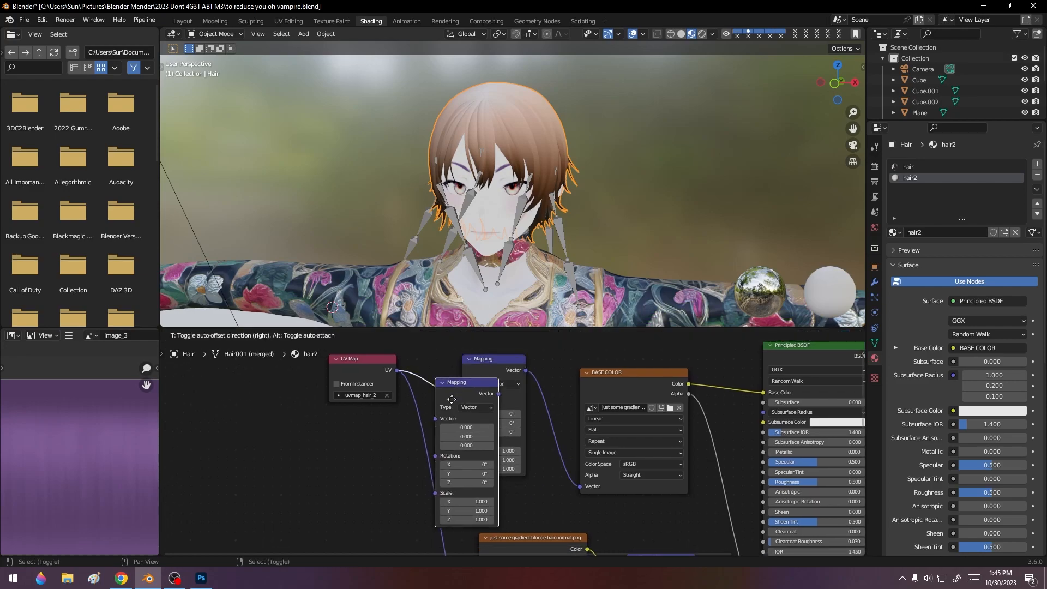
pyautogui.click(343, 490)
pyautogui.moveTo(420, 473); pyautogui.dragTo(442, 331, button='middle')
pyautogui.press('g')
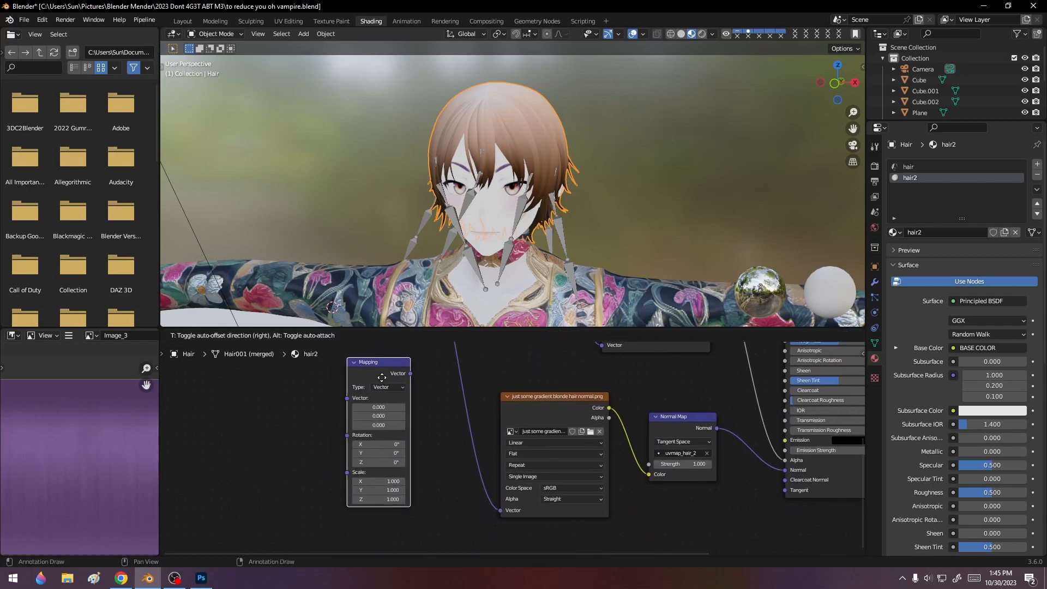
pyautogui.click(387, 438)
# - Unlink the shared UV Map node from the Vector input of the just some gradient blonde hair normal.png node
pyautogui.moveTo(498, 410); pyautogui.dragTo(545, 548, button='middle')
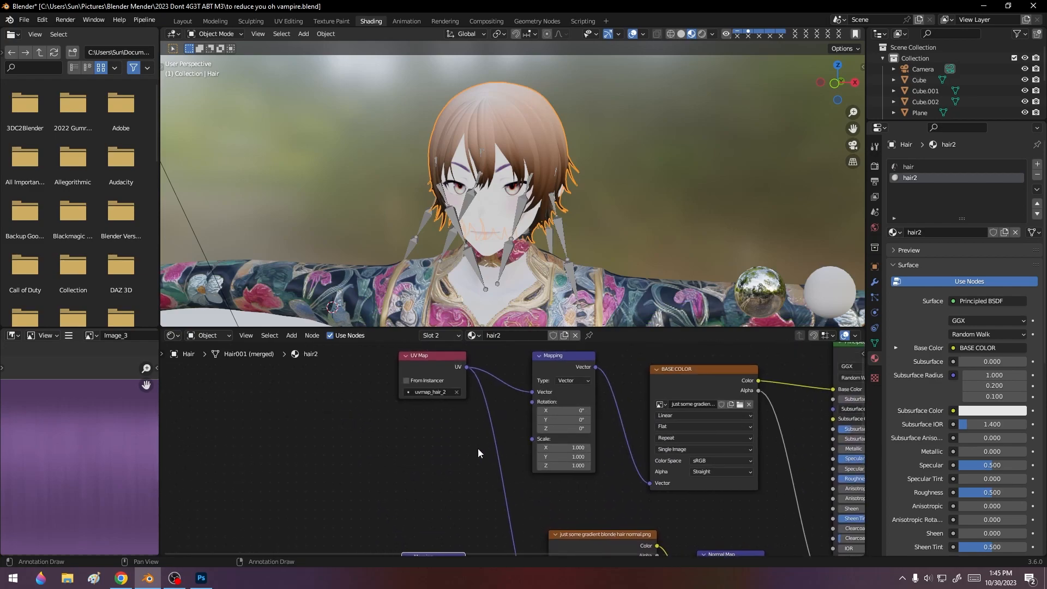
pyautogui.moveTo(544, 480); pyautogui.dragTo(485, 349, button='middle')
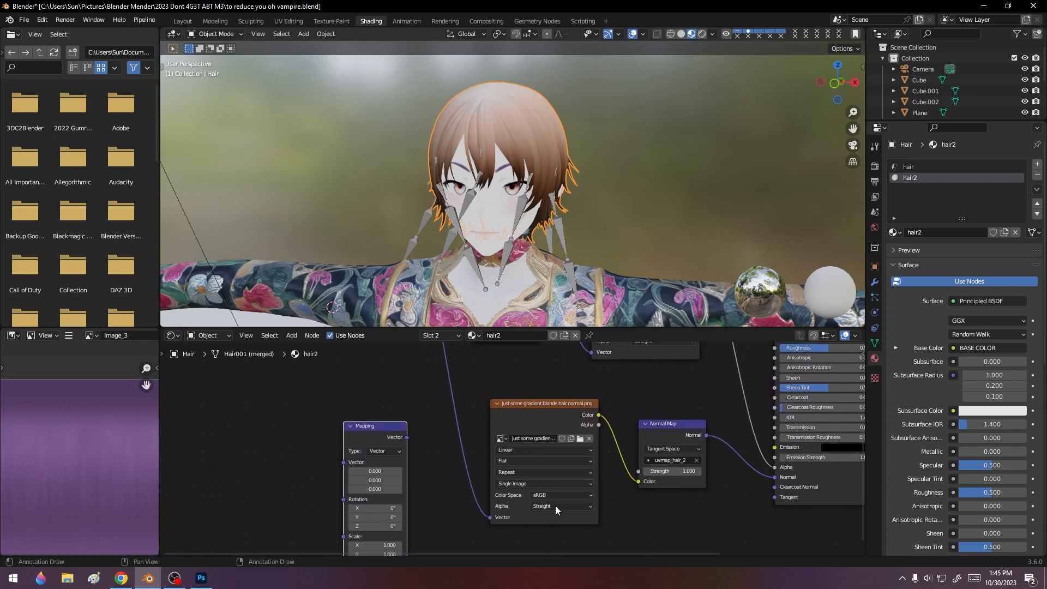
pyautogui.moveTo(490, 516); pyautogui.dragTo(447, 414)
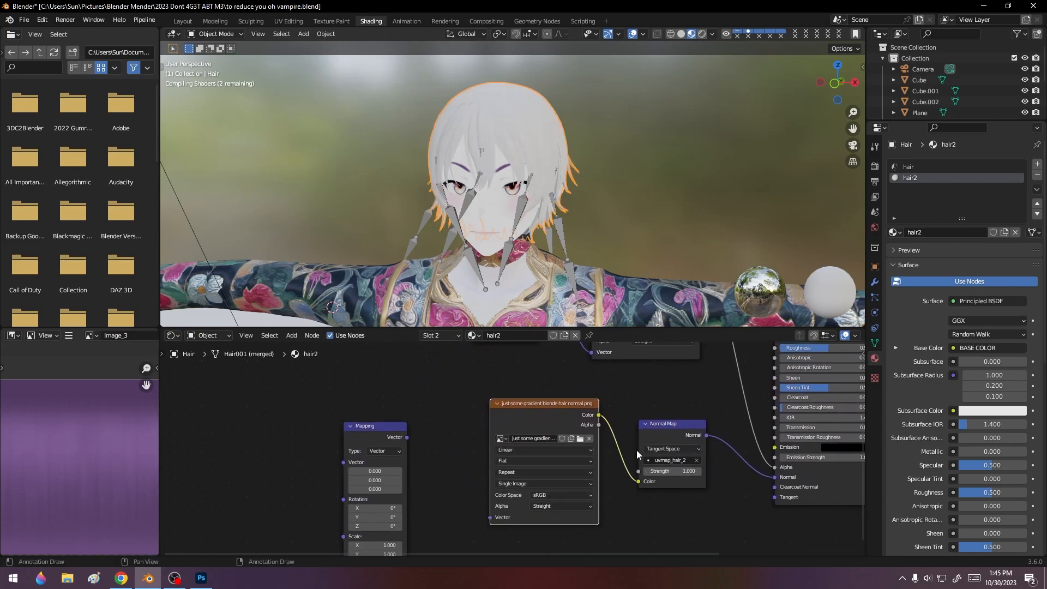
# - Set the Normal Map node's UV map to UVMap and link the duplicated Mapping node to the normal image's Vector input
pyautogui.click(662, 463)
pyautogui.click(670, 480)
pyautogui.moveTo(490, 517); pyautogui.dragTo(407, 437)
pyautogui.moveTo(315, 470); pyautogui.dragTo(410, 449, button='middle')
pyautogui.moveTo(439, 441); pyautogui.dragTo(346, 420)
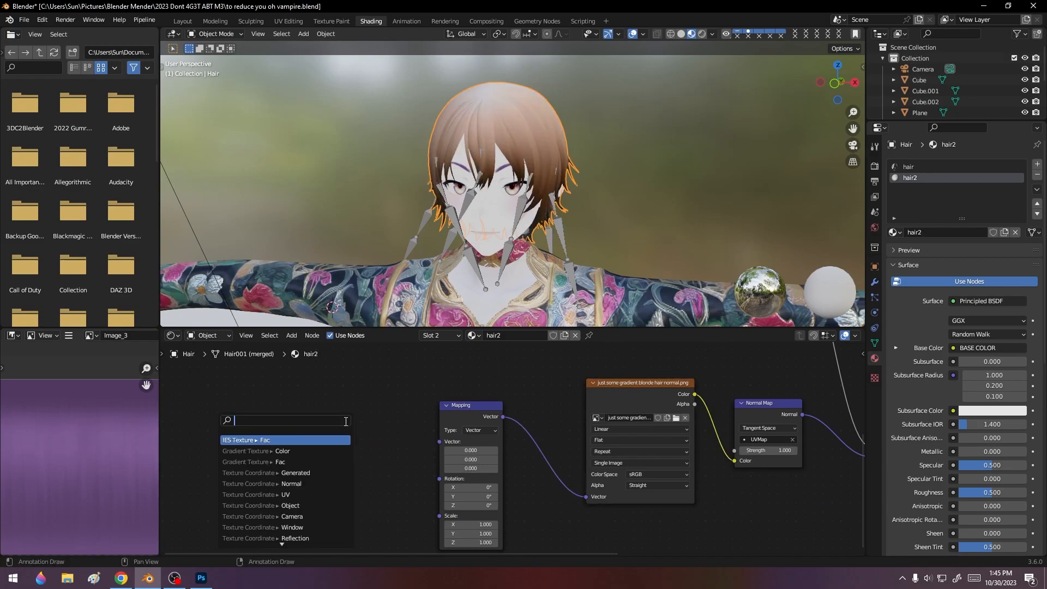
pyautogui.click(298, 493)
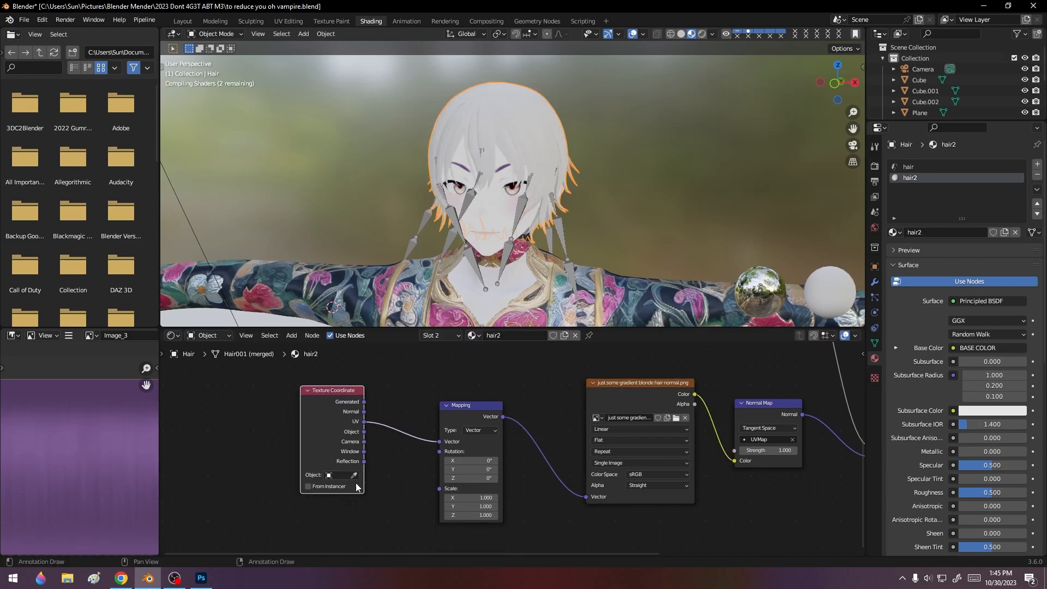
pyautogui.moveTo(553, 424)
pyautogui.mouseDown(button='middle')
pyautogui.moveTo(510, 423)
pyautogui.moveTo(547, 440)
pyautogui.mouseUp(button='middle')
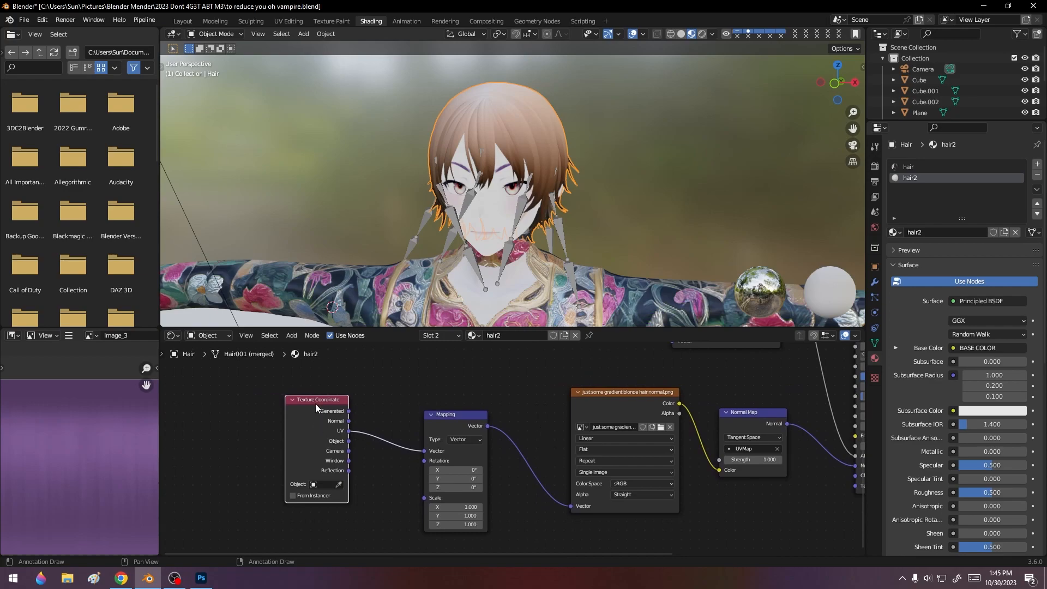
pyautogui.press('x')
# - Add a UV Map node set to UVMap and link it to the duplicated Mapping node's Vector input
pyautogui.hotkey('shift', 'a')
pyautogui.click(296, 432)
pyautogui.write('uv')
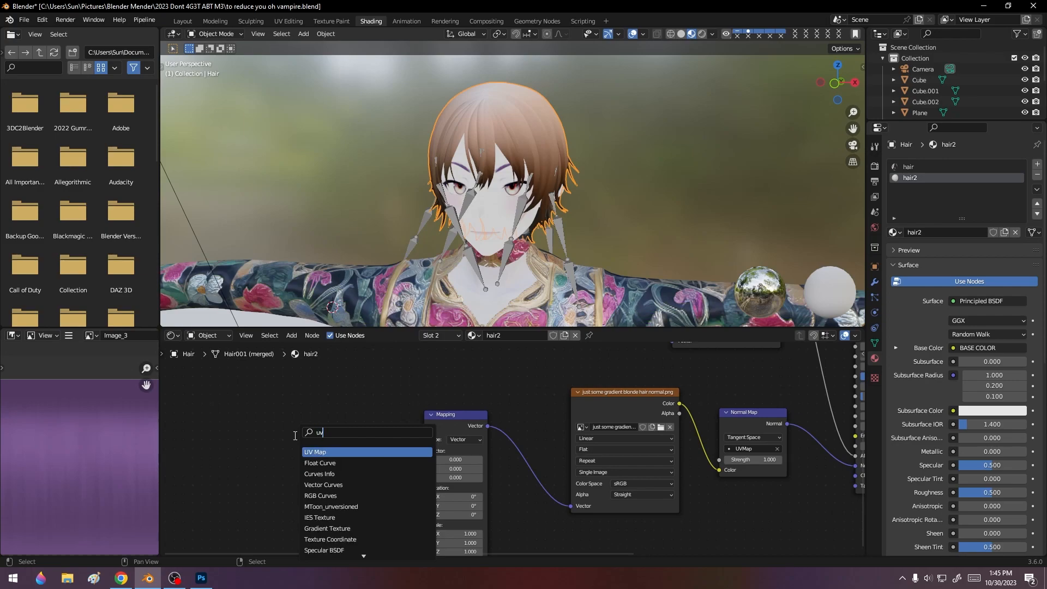
pyautogui.click(314, 450)
pyautogui.click(299, 447)
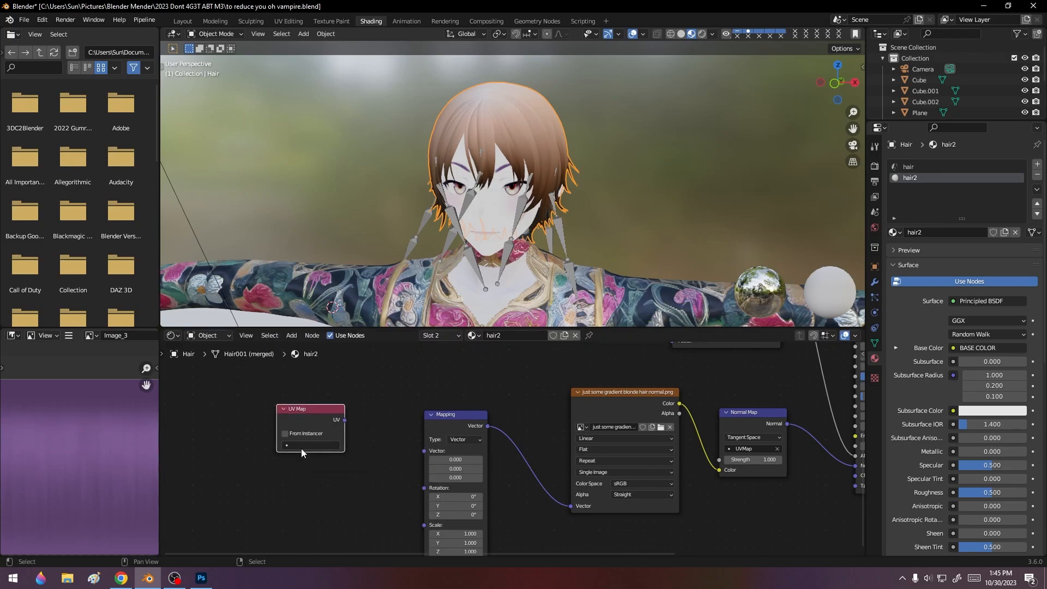
pyautogui.click(305, 446)
pyautogui.click(305, 461)
pyautogui.moveTo(344, 420); pyautogui.dragTo(425, 450)
# - Switch the image feeding the Normal Map node to Image_5 and inspect the hair's shading
pyautogui.moveTo(518, 187); pyautogui.dragTo(327, 164, button='middle')
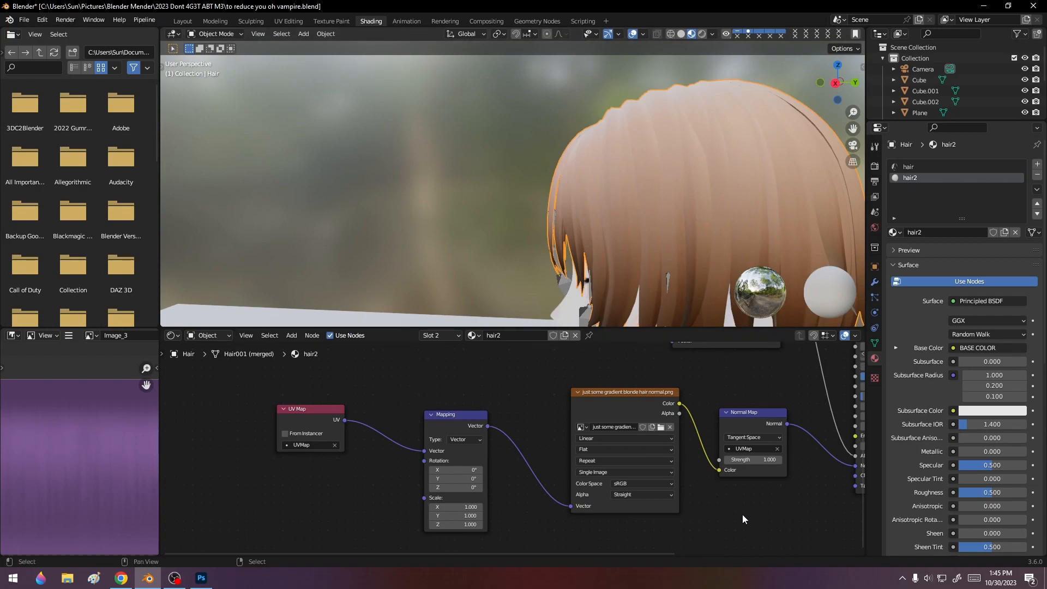
pyautogui.moveTo(724, 507); pyautogui.dragTo(692, 505, button='middle')
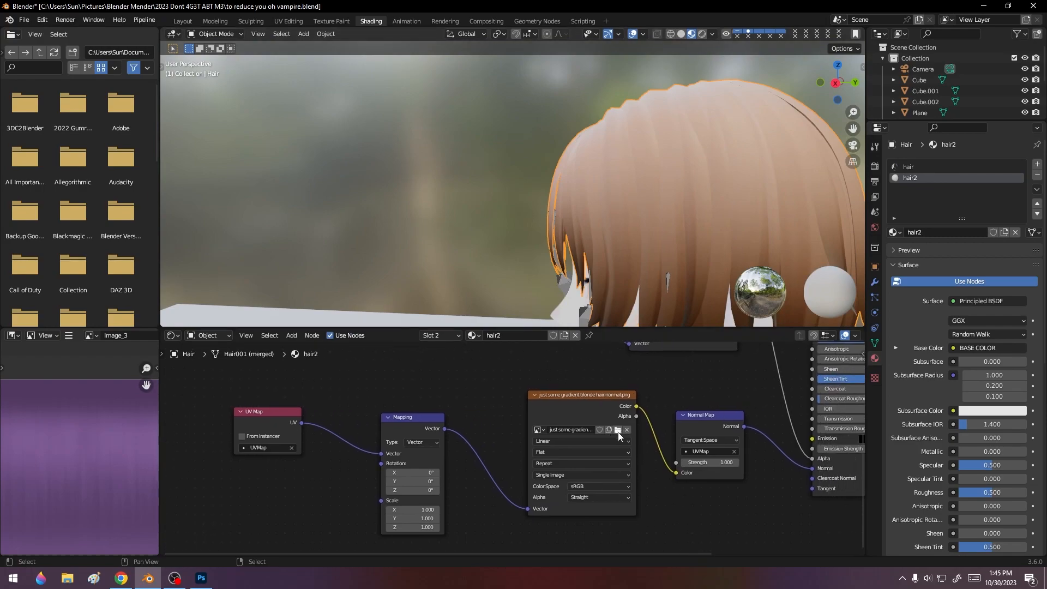
pyautogui.click(538, 430)
pyautogui.moveTo(672, 385); pyautogui.dragTo(595, 394, button='middle')
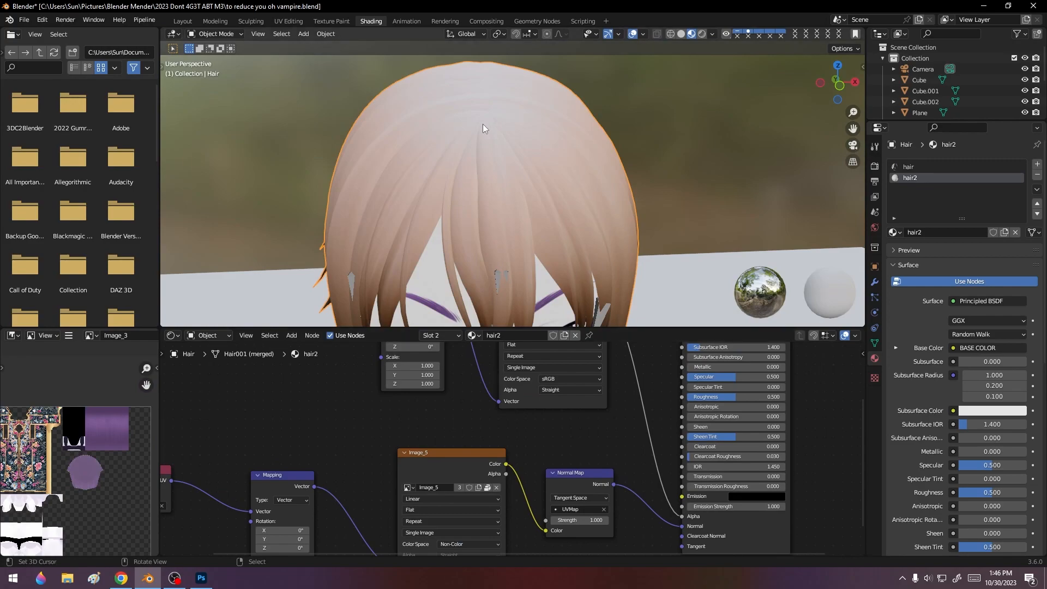
pyautogui.moveTo(483, 123); pyautogui.dragTo(615, 214, button='middle')
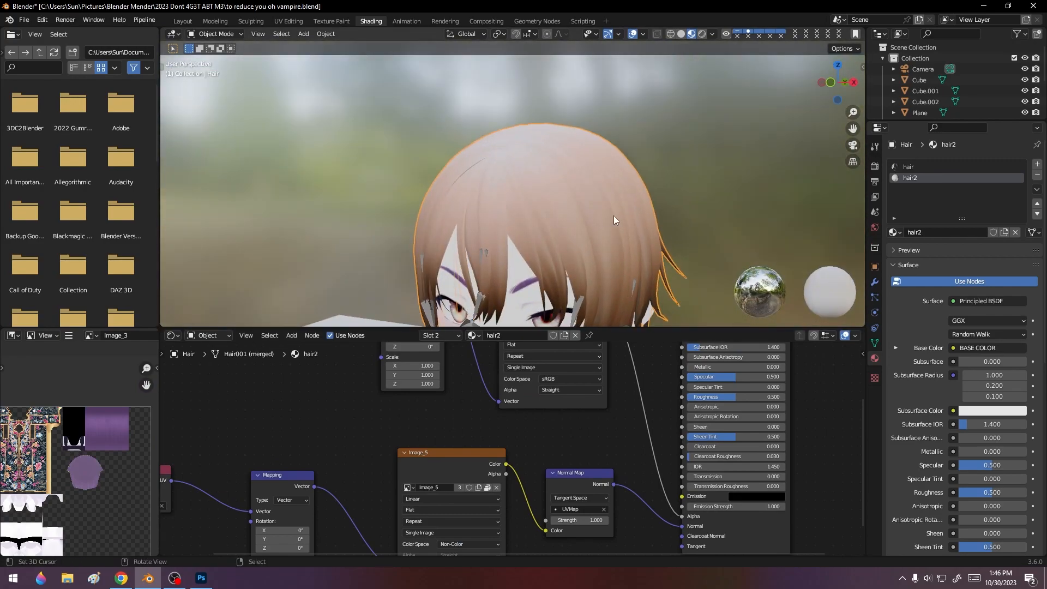
pyautogui.scroll(2, 568, 234)
pyautogui.scroll(-2, 568, 235)
# - Examine how the Separate XYZ and Combine XYZ nodes merge the two normal maps and how the hair looks
pyautogui.moveTo(575, 450); pyautogui.dragTo(649, 405, button='middle')
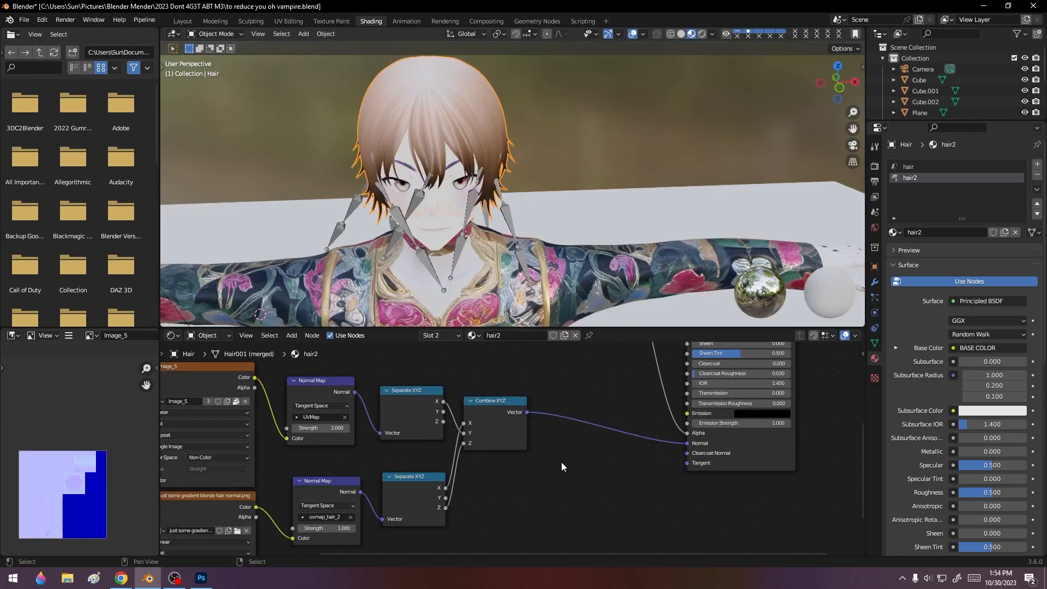
pyautogui.moveTo(561, 462); pyautogui.dragTo(625, 479, button='middle')
pyautogui.scroll(-2, 449, 427)
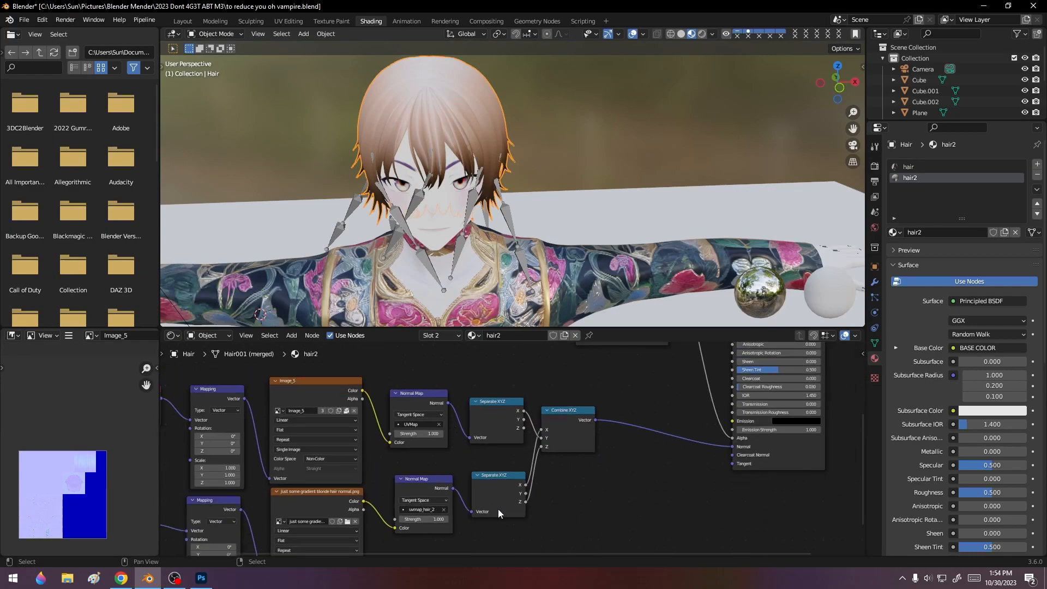
pyautogui.moveTo(495, 511); pyautogui.dragTo(526, 472, button='middle')
pyautogui.moveTo(577, 450); pyautogui.dragTo(569, 479, button='middle')
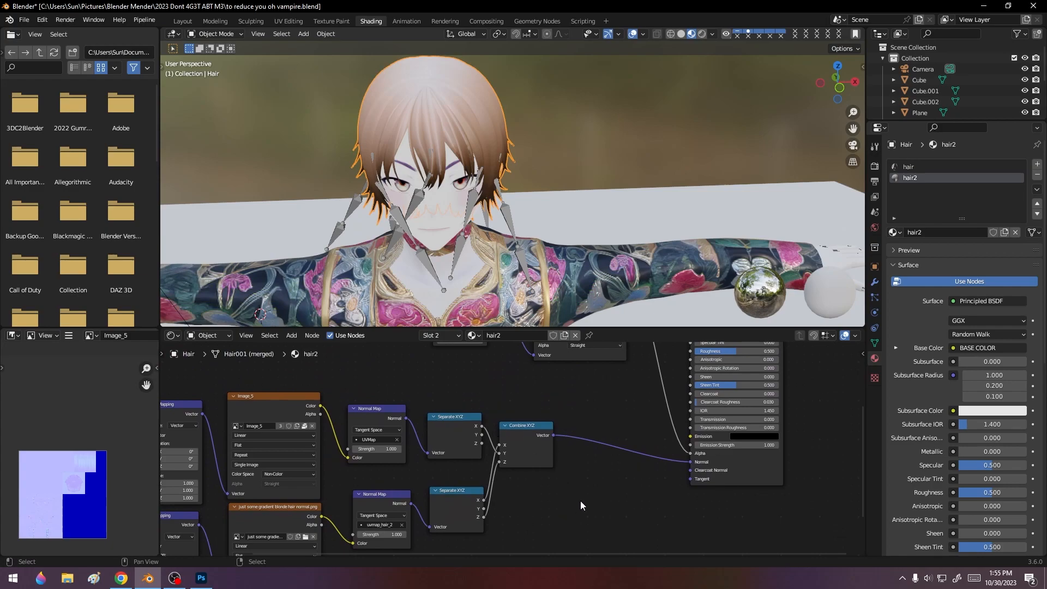
pyautogui.scroll(1, 554, 481)
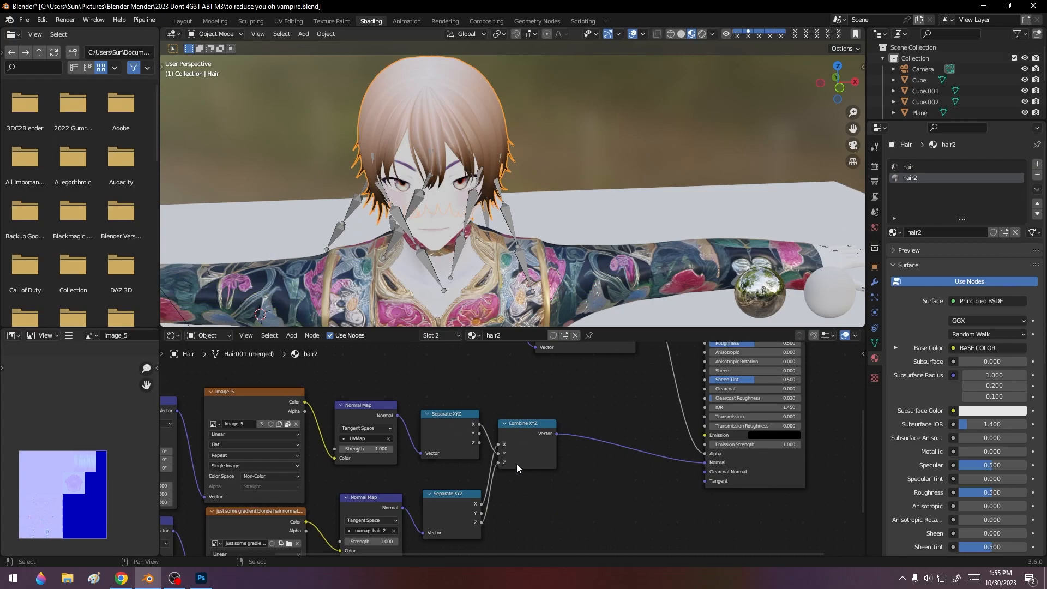
pyautogui.moveTo(380, 125); pyautogui.dragTo(440, 155, button='middle')
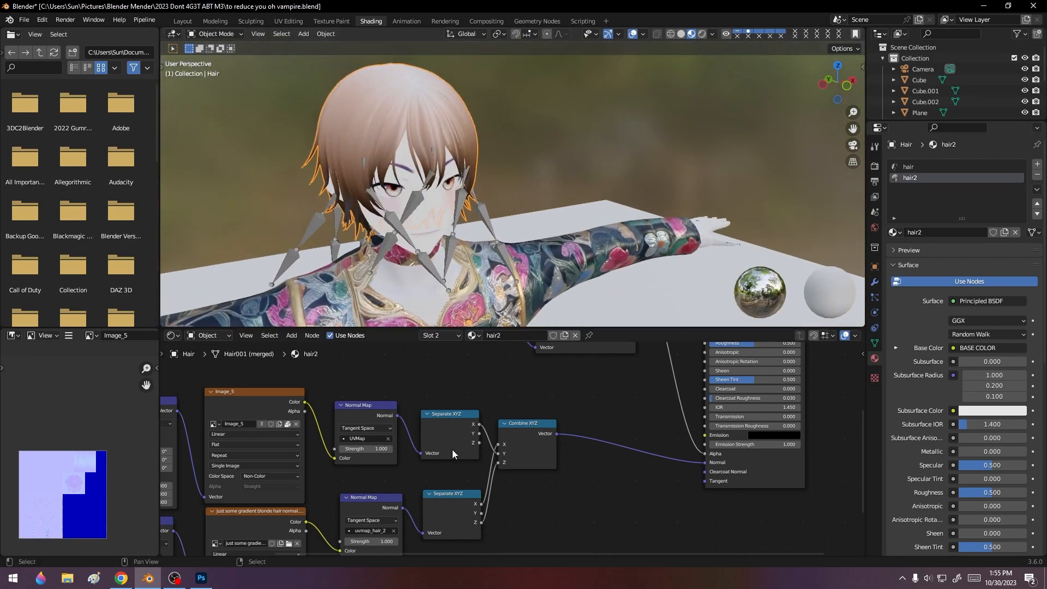
pyautogui.moveTo(553, 452); pyautogui.dragTo(702, 420, button='middle')
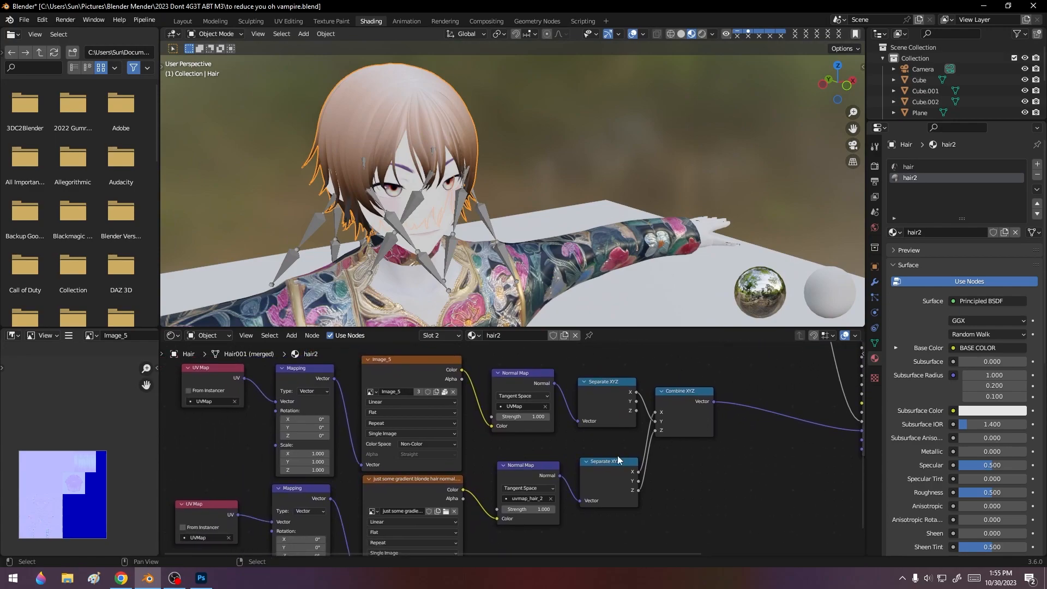
# - Set the UV Map node feeding the gradient normal image's Mapping node to uvmap_hair_2 and inspect the hair
pyautogui.scroll(-2, 510, 455)
pyautogui.moveTo(434, 509); pyautogui.dragTo(443, 491, button='middle')
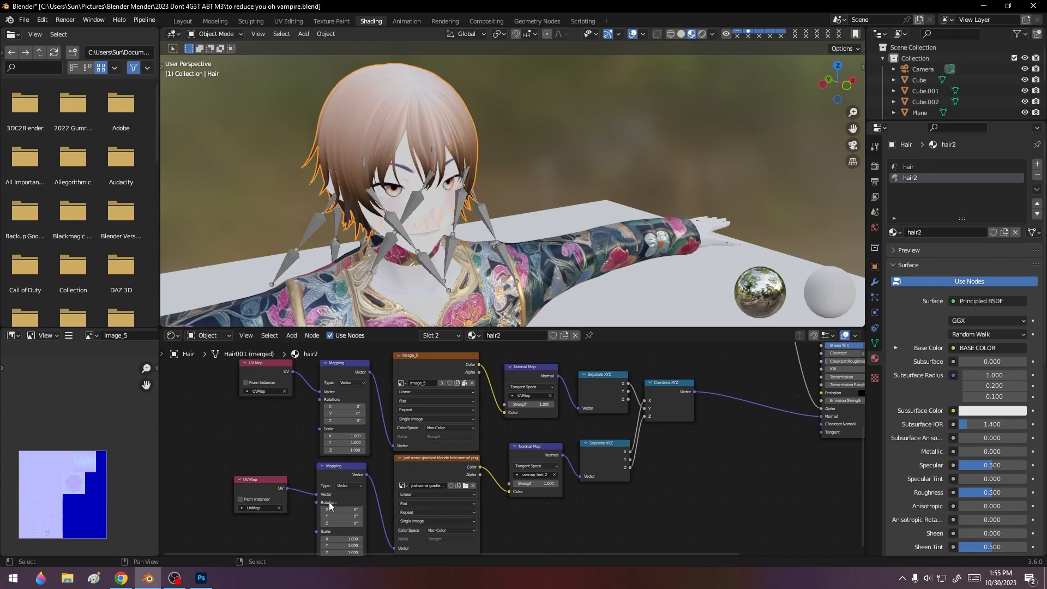
pyautogui.moveTo(430, 300); pyautogui.dragTo(351, 157, button='middle')
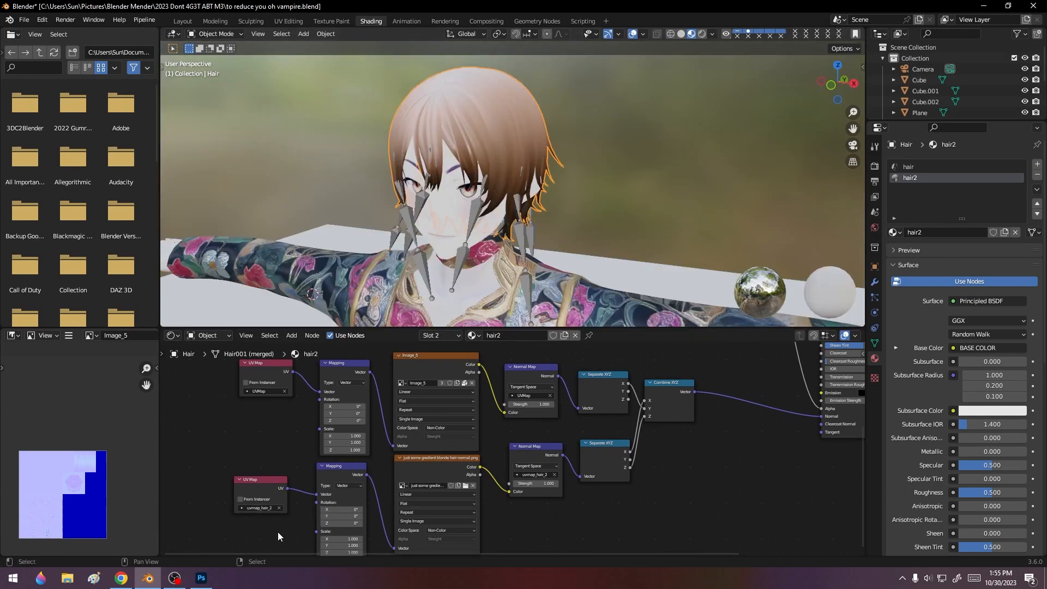
pyautogui.moveTo(491, 175); pyautogui.dragTo(549, 182, button='middle')
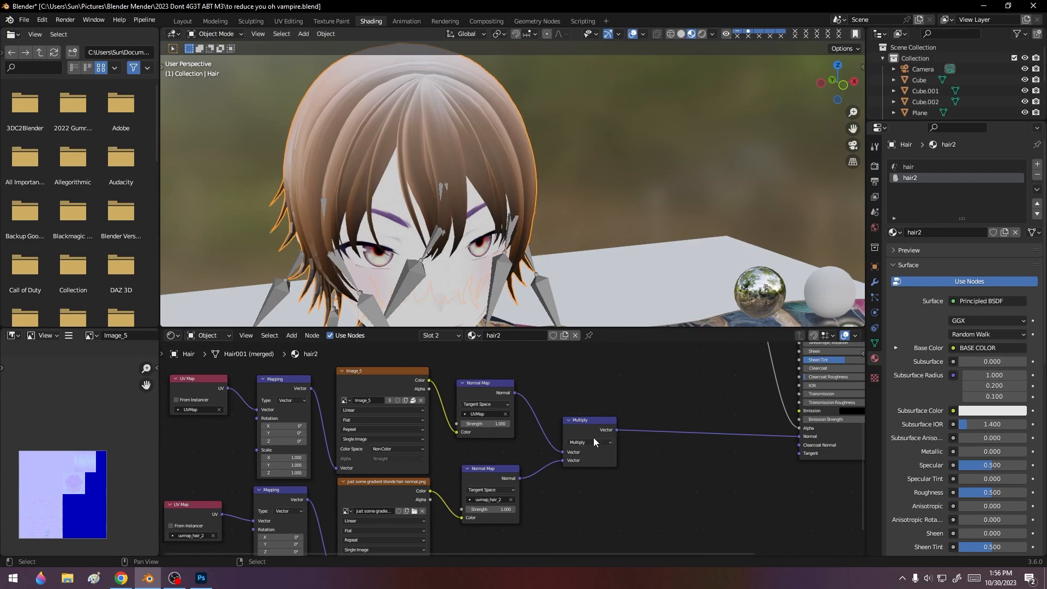
# - Change the vector math operation combining the two normal maps to Add and inspect the hair
pyautogui.moveTo(568, 465); pyautogui.dragTo(644, 492, button='middle')
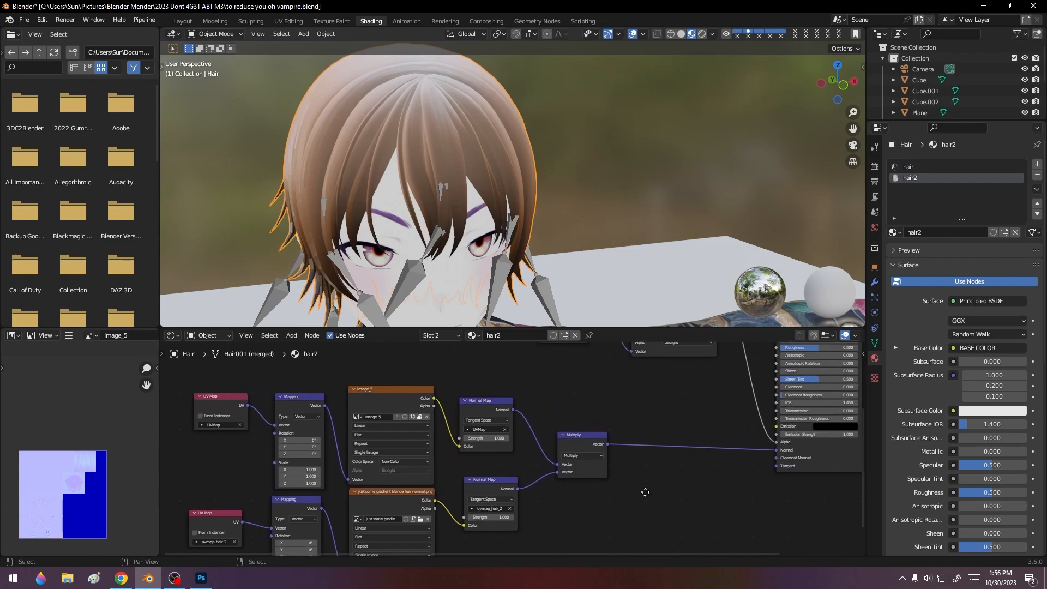
pyautogui.click(583, 459)
pyautogui.click(581, 447)
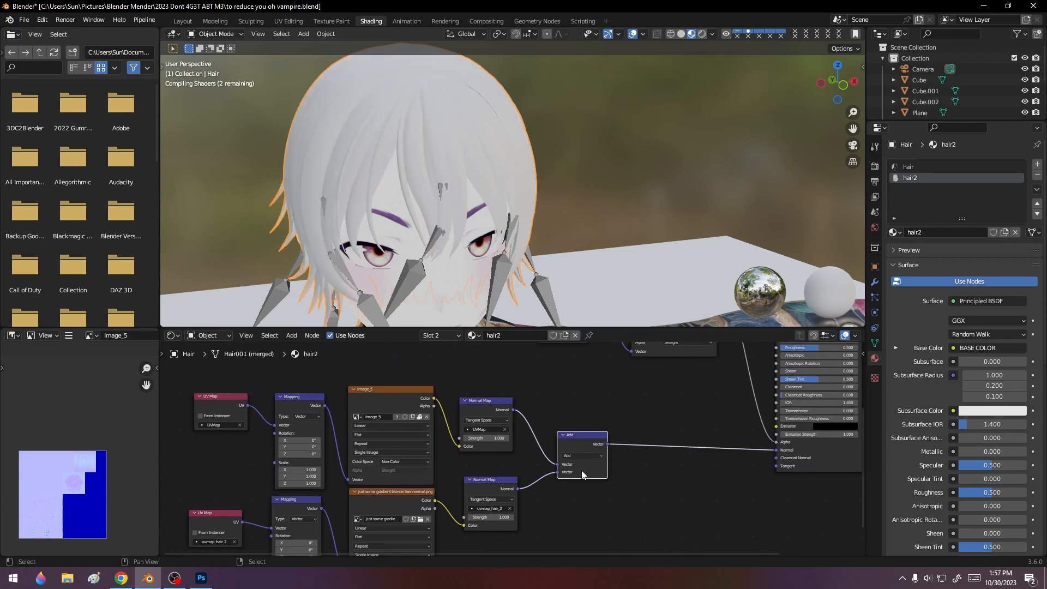
pyautogui.moveTo(414, 239)
pyautogui.mouseDown(button='middle')
pyautogui.moveTo(444, 239)
pyautogui.moveTo(394, 240)
pyautogui.mouseUp(button='middle')
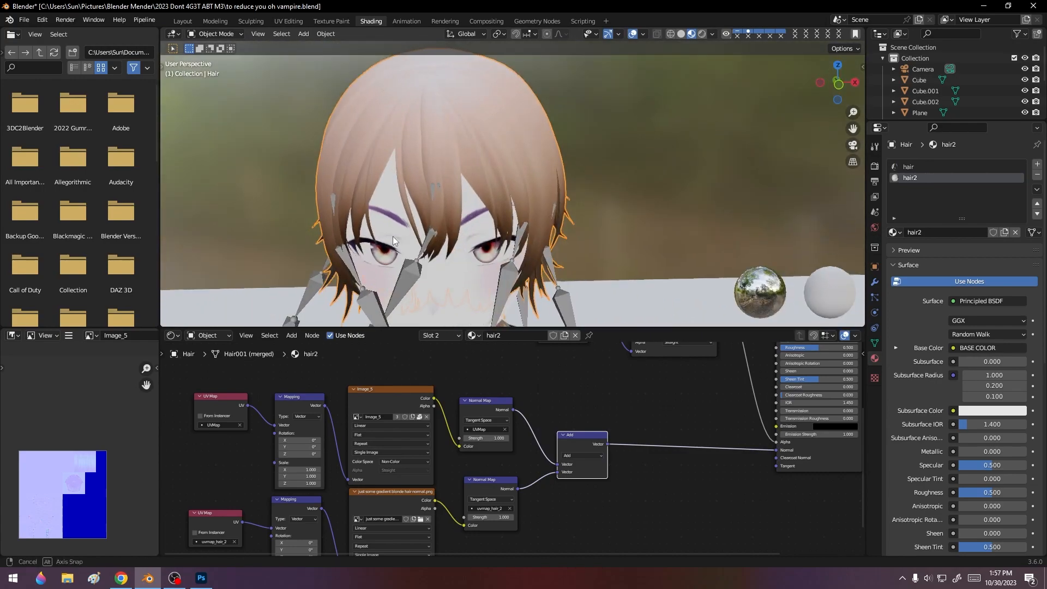
# - Try the Divide operation on the node combining the two normal maps and inspect the hair
pyautogui.click(578, 454)
pyautogui.click(584, 424)
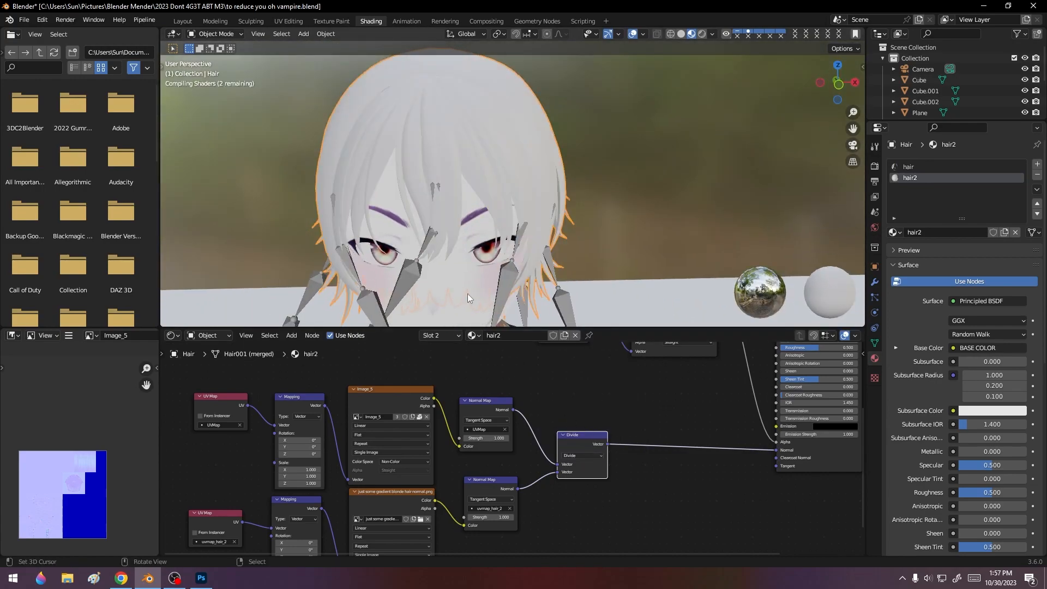
pyautogui.moveTo(428, 246); pyautogui.dragTo(483, 289, button='middle')
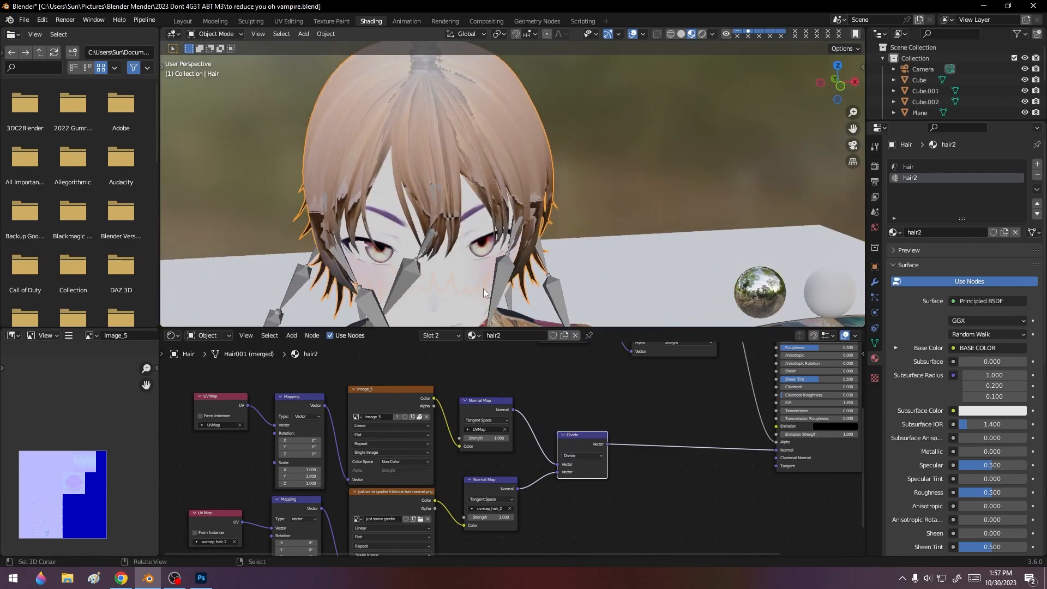
# - Return the normal-combining math node to Add and check the hair from another angle
pyautogui.click(581, 456)
pyautogui.click(583, 447)
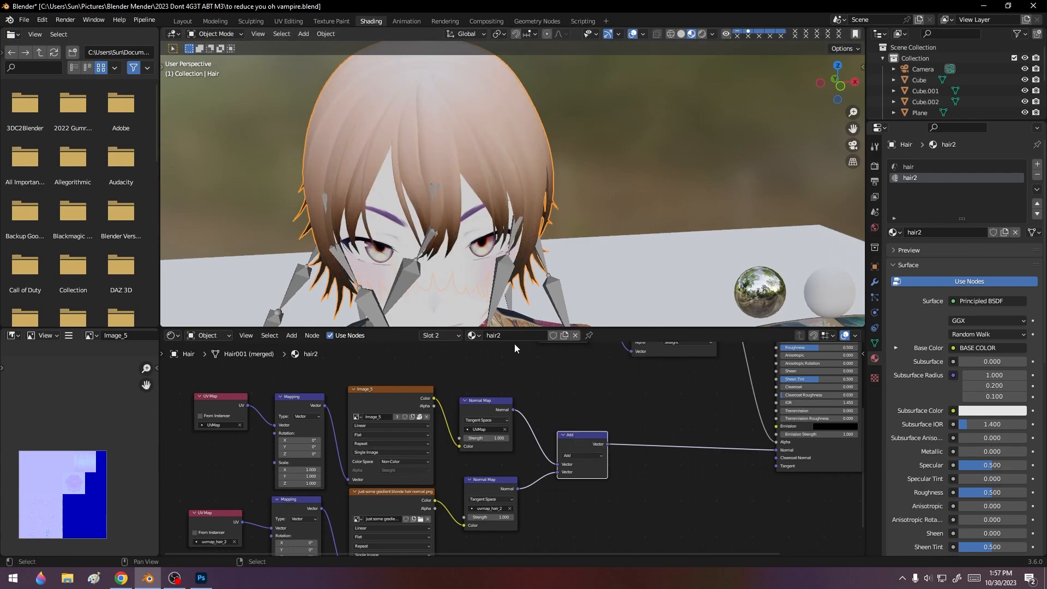
pyautogui.moveTo(423, 257); pyautogui.dragTo(452, 248, button='middle')
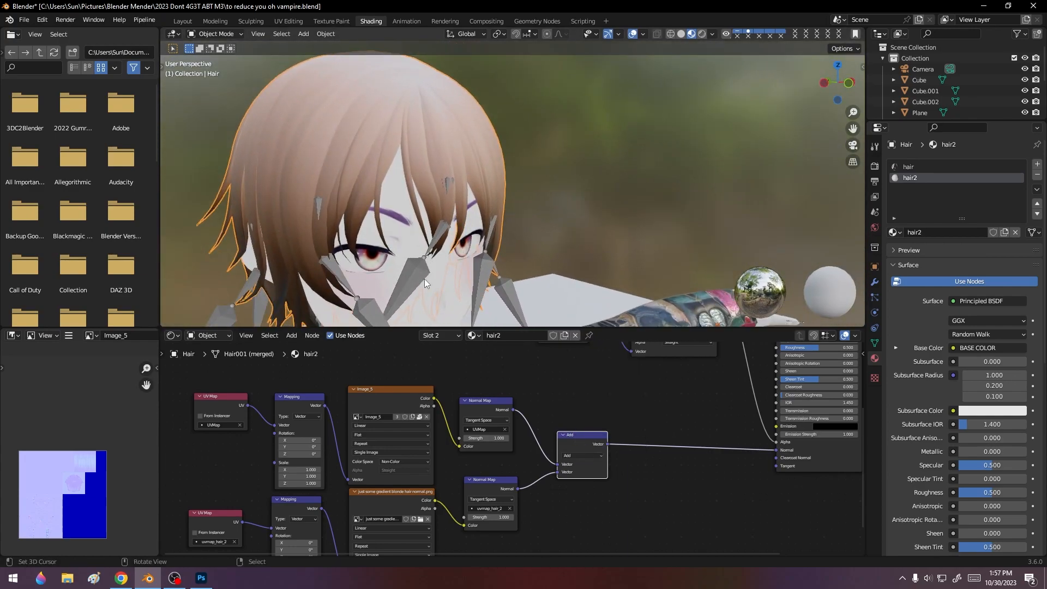
# - Set the vector math node combining the two normal maps to Multiply
pyautogui.moveTo(586, 537); pyautogui.dragTo(636, 503, button='middle')
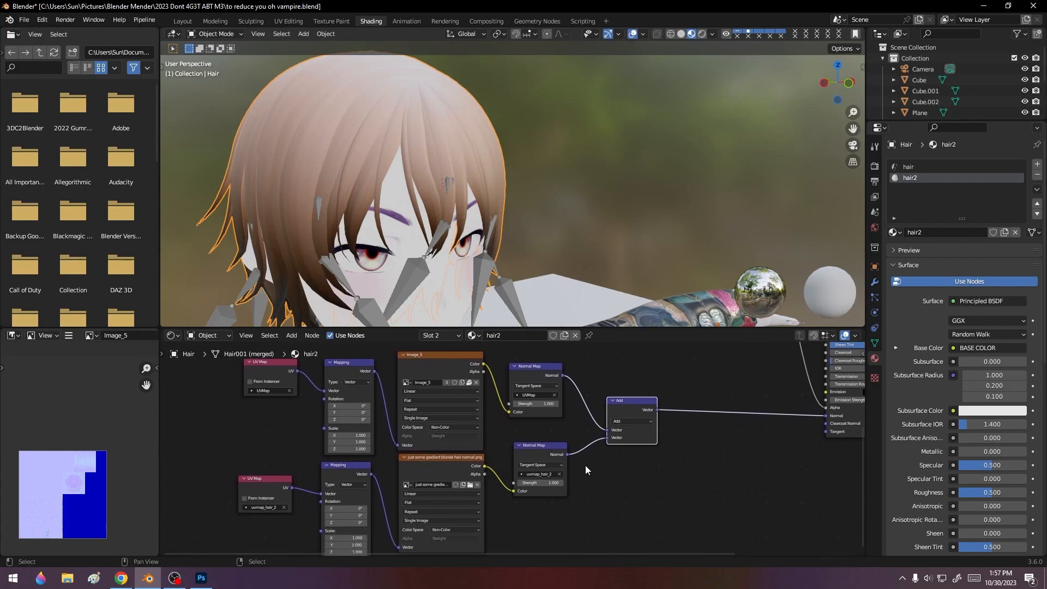
pyautogui.scroll(-2, 587, 468)
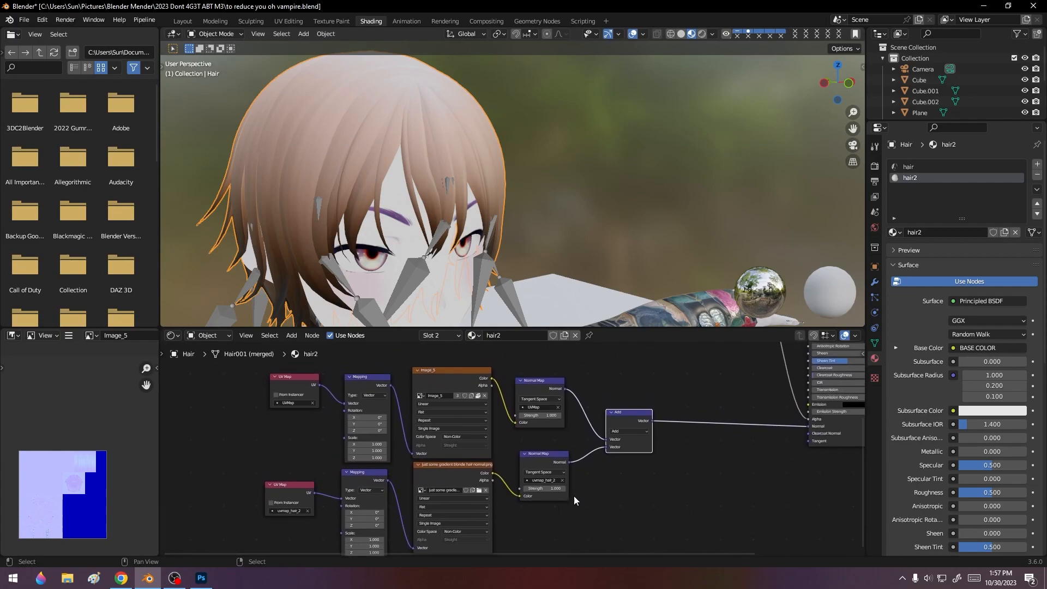
pyautogui.moveTo(523, 251); pyautogui.dragTo(453, 234, button='middle')
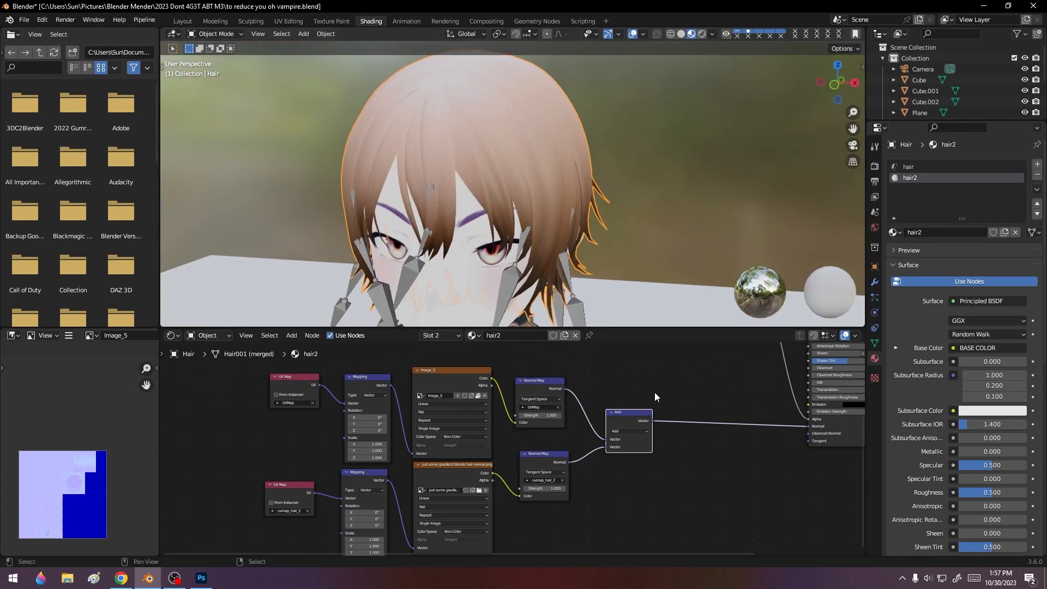
pyautogui.click(641, 433)
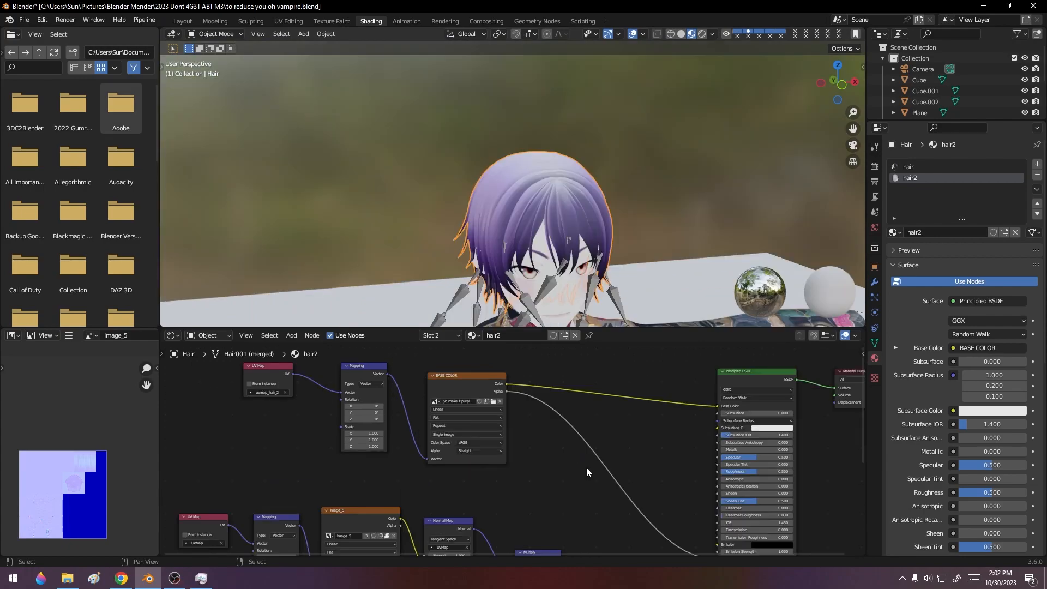
# - Inspect the purple gradient hair on the character from several distances and angles
pyautogui.scroll(-5, 613, 266)
pyautogui.scroll(3, 567, 250)
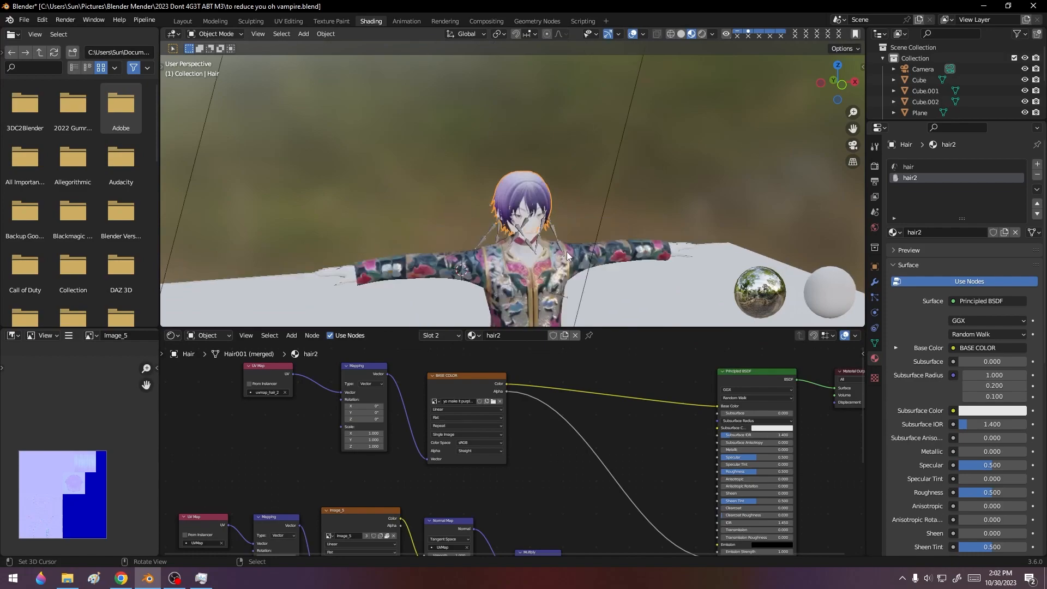
pyautogui.scroll(2, 566, 250)
pyautogui.moveTo(566, 257); pyautogui.dragTo(626, 249, button='middle')
pyautogui.scroll(-5, 626, 248)
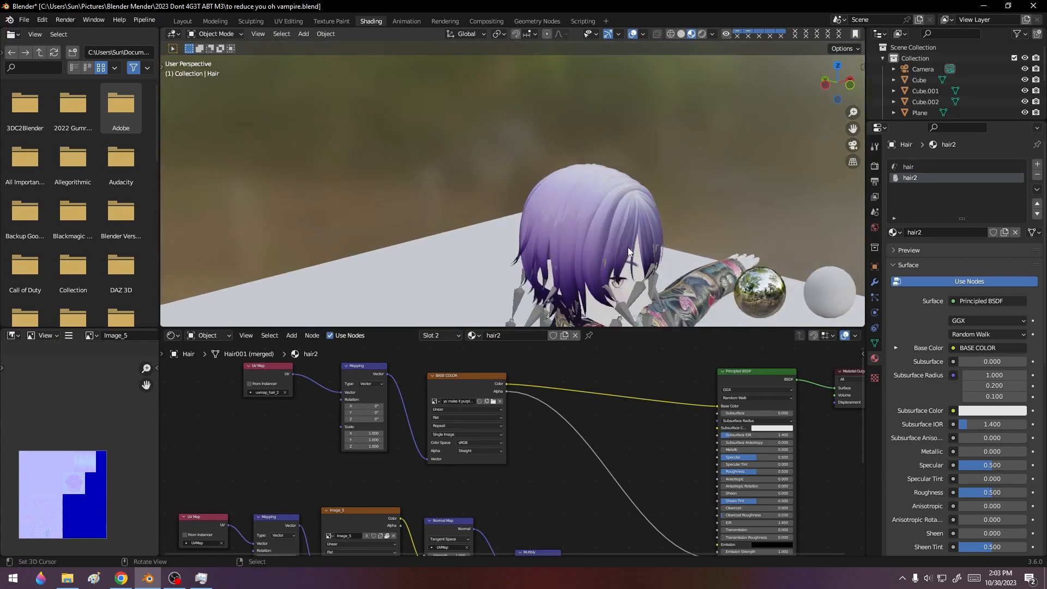
pyautogui.scroll(6, 544, 240)
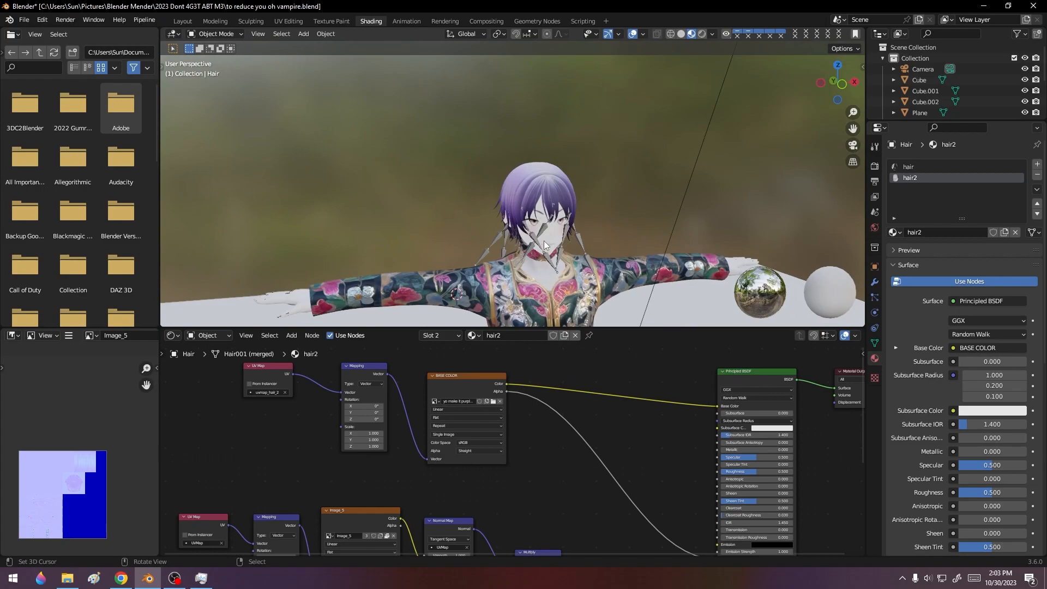
# - Inspect the character's purple hair and outfit under the scene lighting in the Layout workspace from several distances and angles
pyautogui.moveTo(570, 256)
pyautogui.mouseDown(button='middle')
pyautogui.moveTo(623, 242)
pyautogui.moveTo(515, 233)
pyautogui.moveTo(522, 270)
pyautogui.moveTo(596, 255)
pyautogui.moveTo(707, 283)
pyautogui.moveTo(625, 267)
pyautogui.mouseUp(button='middle')
pyautogui.click(182, 20)
pyautogui.moveTo(335, 278); pyautogui.dragTo(82, 295, button='middle')
pyautogui.keyDown('ctrl'); pyautogui.scroll(-1, 82, 294); pyautogui.keyUp('ctrl')
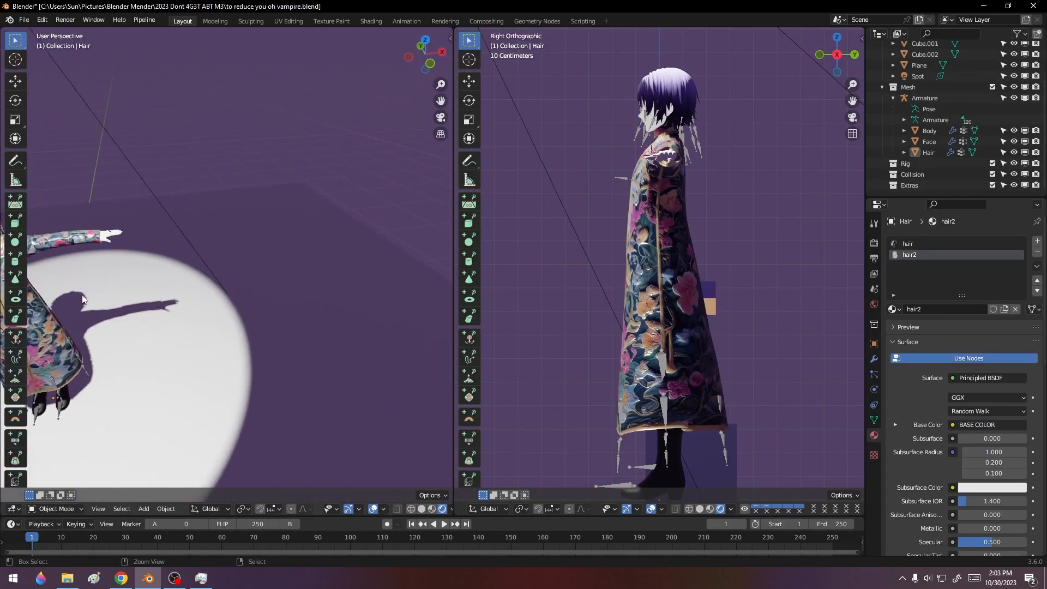
pyautogui.keyDown('ctrl'); pyautogui.scroll(-12, 82, 294); pyautogui.keyUp('ctrl')
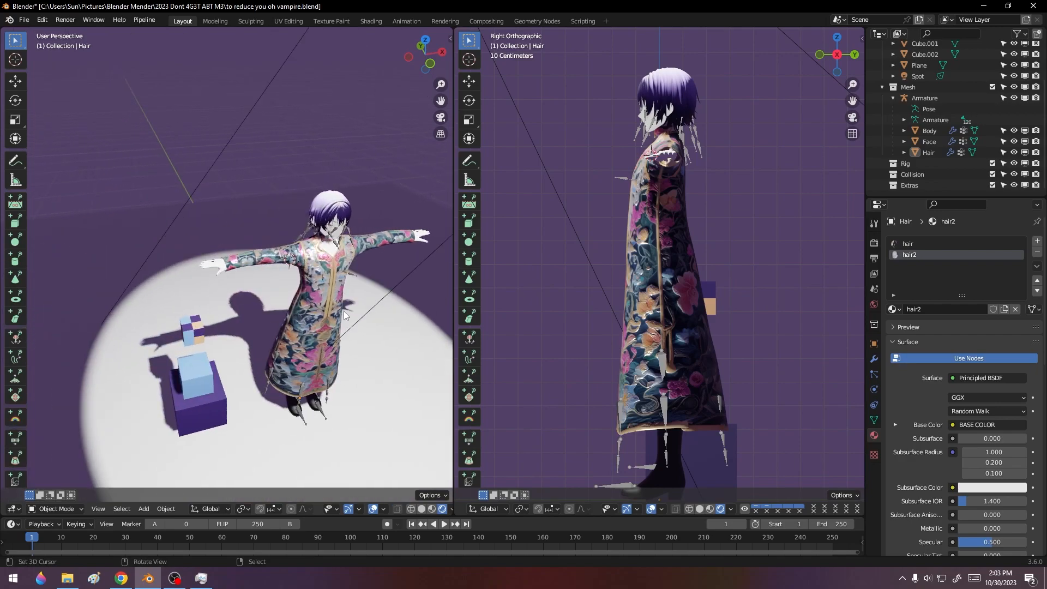
pyautogui.scroll(3, 352, 296)
pyautogui.moveTo(352, 295); pyautogui.dragTo(375, 247, button='middle')
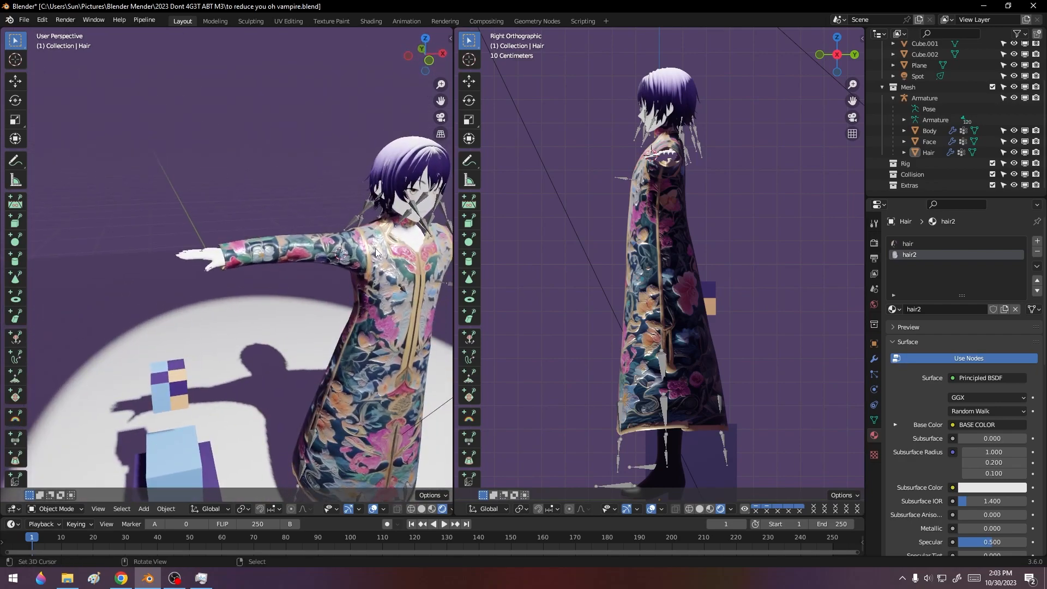
pyautogui.keyDown('ctrl'); pyautogui.scroll(7, 375, 247); pyautogui.keyUp('ctrl')
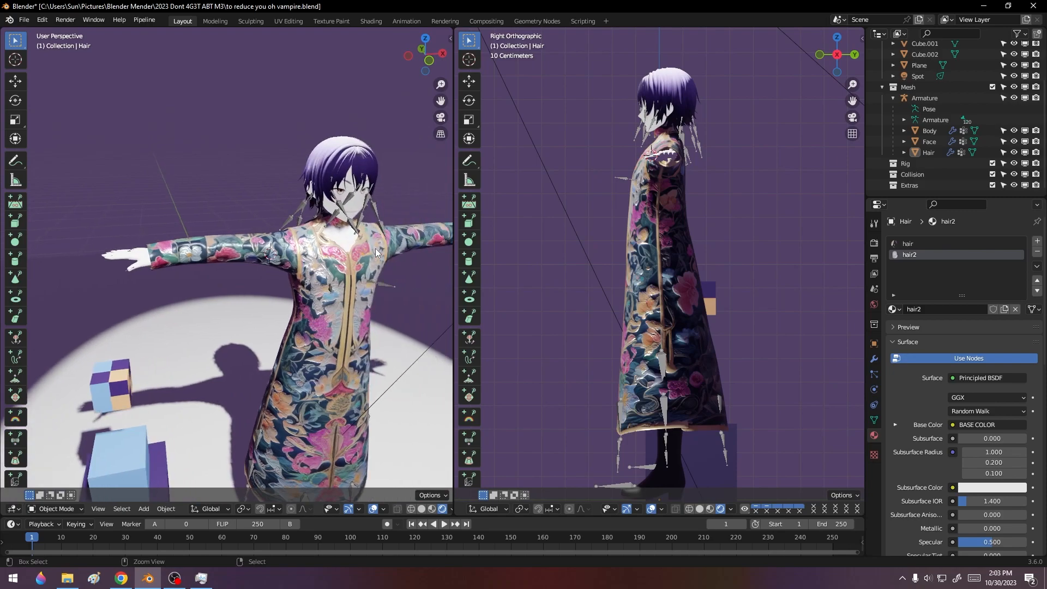
pyautogui.keyDown('ctrl'); pyautogui.scroll(3, 375, 247); pyautogui.keyUp('ctrl')
pyautogui.scroll(4, 351, 157)
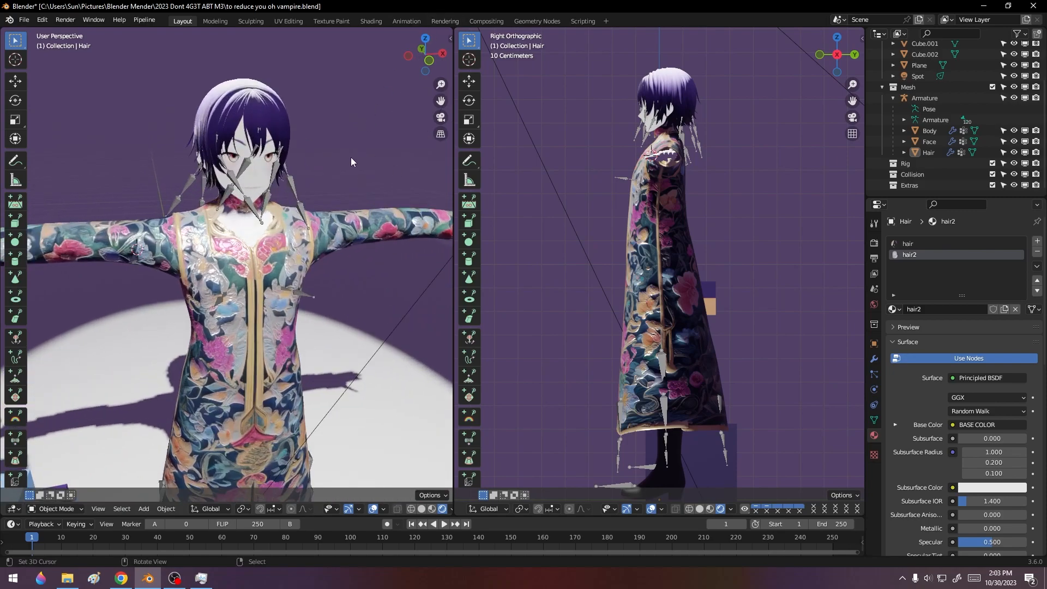
# - Hide the character's armature in the Layout view
pyautogui.click(262, 193)
pyautogui.moveTo(198, 151); pyautogui.dragTo(305, 191, button='middle')
pyautogui.scroll(3, 309, 197)
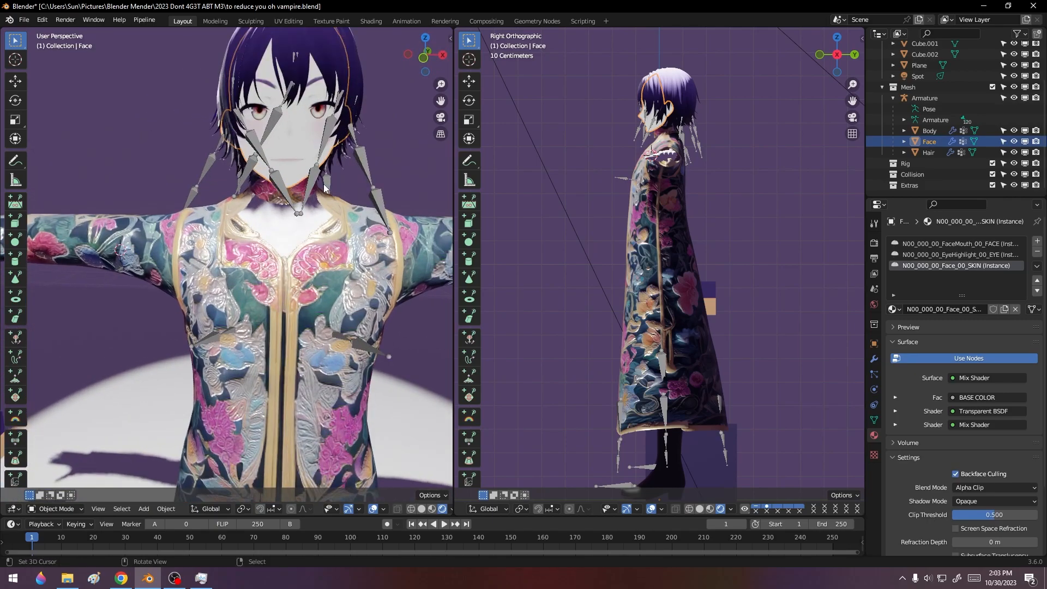
pyautogui.click(318, 180)
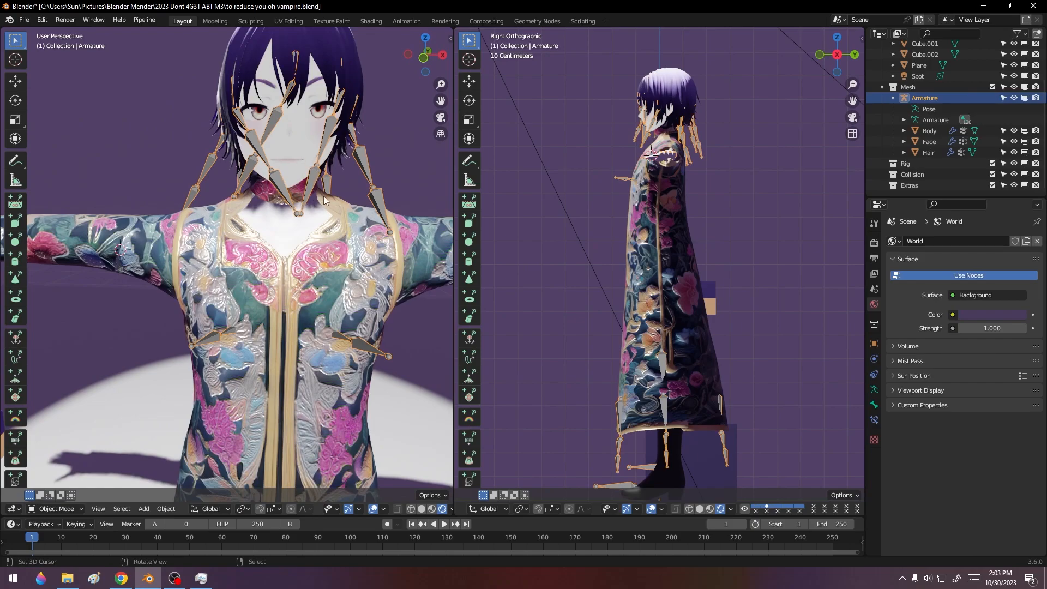
pyautogui.press('h')
pyautogui.moveTo(294, 169); pyautogui.dragTo(392, 185, button='middle')
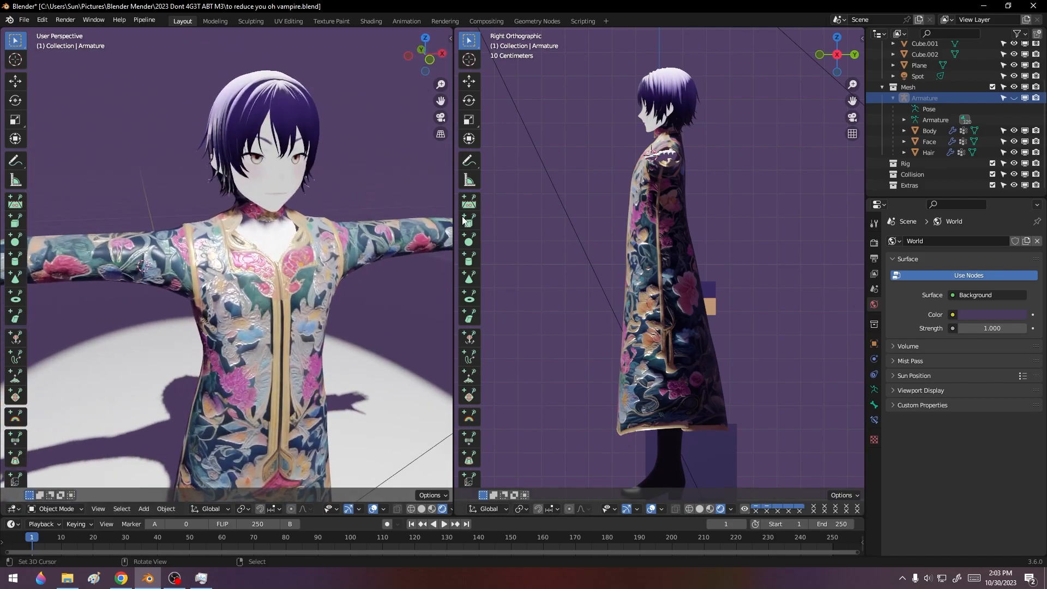
# - Rename the Face mesh's N00_000_00_Face_00_SKIN material to face and skin
pyautogui.click(272, 195)
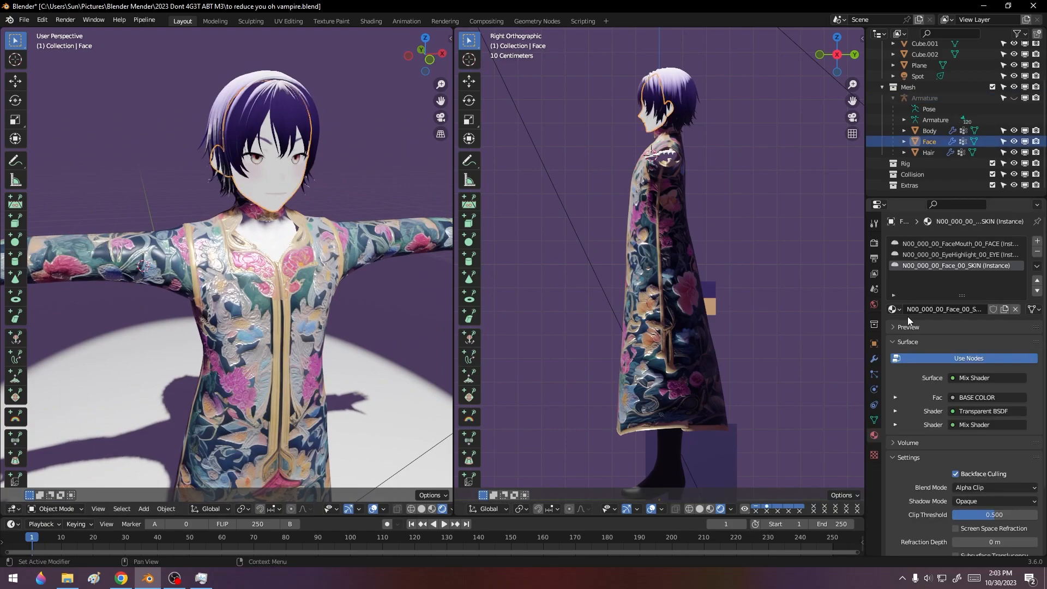
pyautogui.doubleClick(940, 266)
pyautogui.write('face and skin')
pyautogui.press('Return')
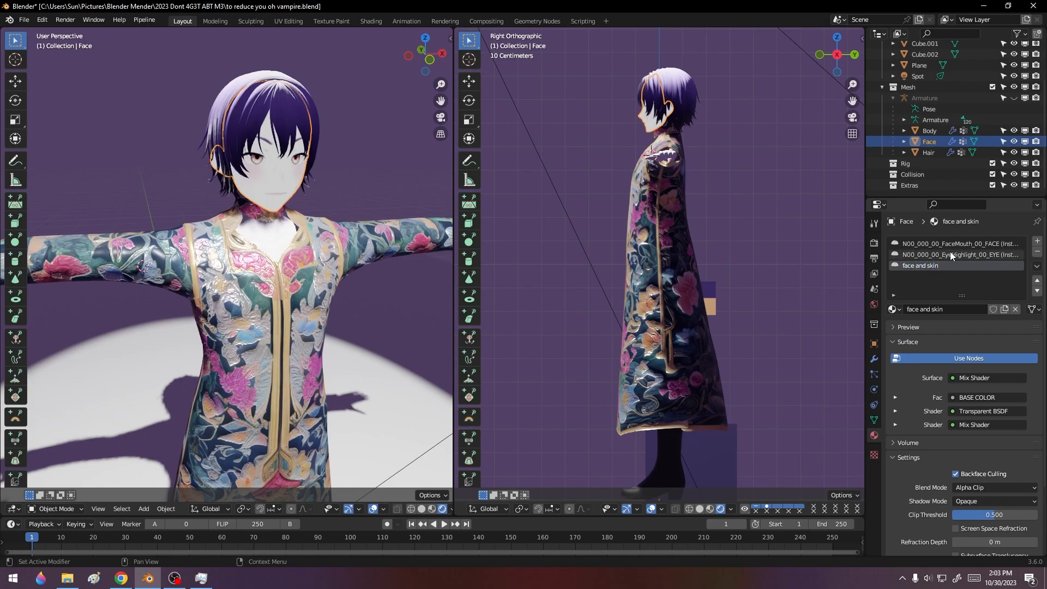
# - Rename the Face mesh's EyeHighlight material to eye highlight and its FaceMouth material to face and mouth
pyautogui.doubleClick(950, 252)
pyautogui.write('eye hig')
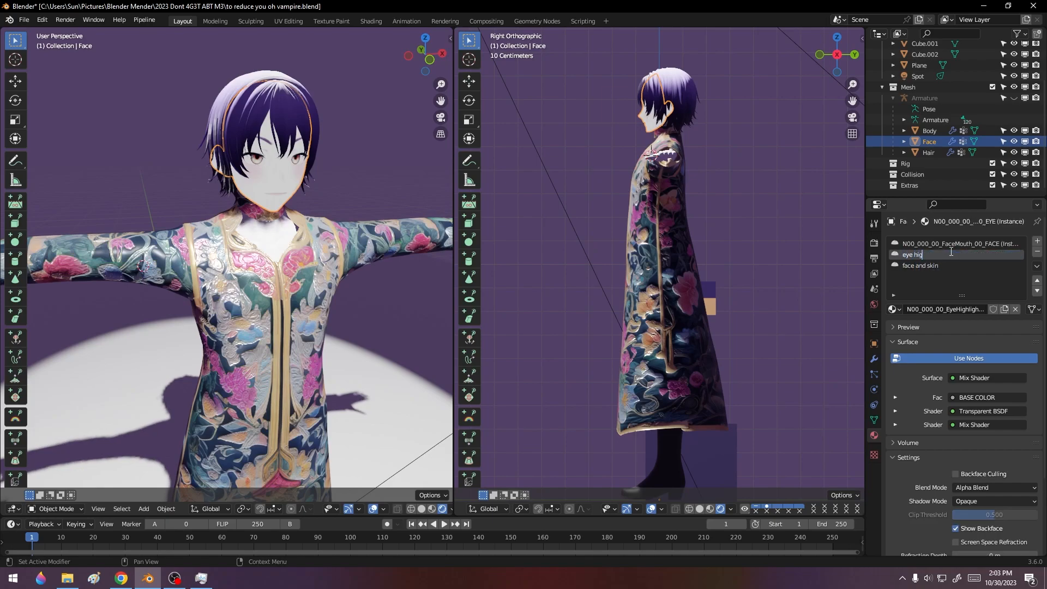
pyautogui.write('hlight')
pyautogui.press('Return')
pyautogui.click(957, 243)
pyautogui.doubleClick(957, 243)
pyautogui.write('face')
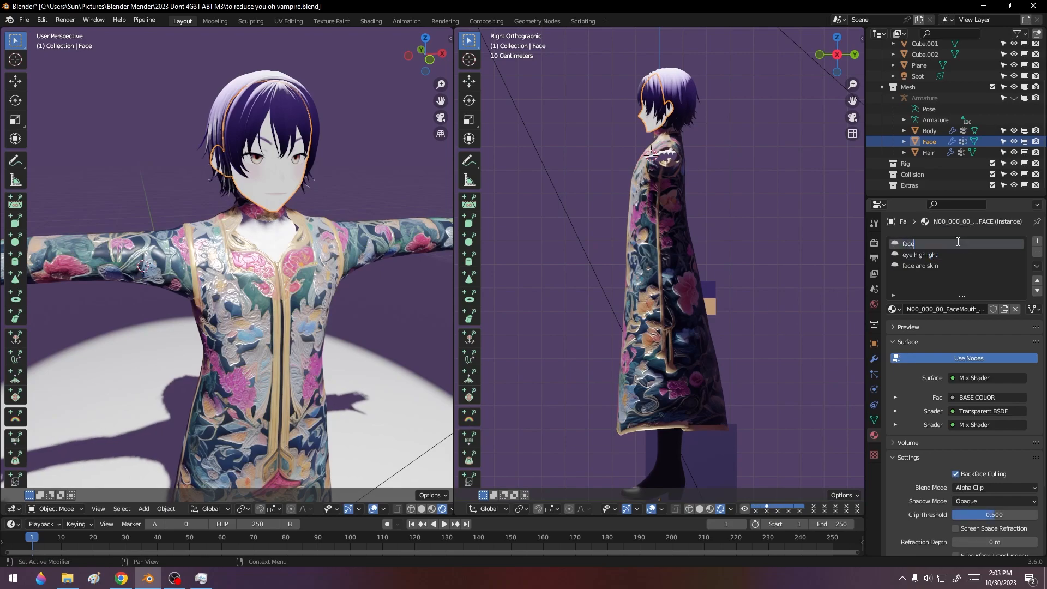
pyautogui.write(' and mouth')
pyautogui.press('Return')
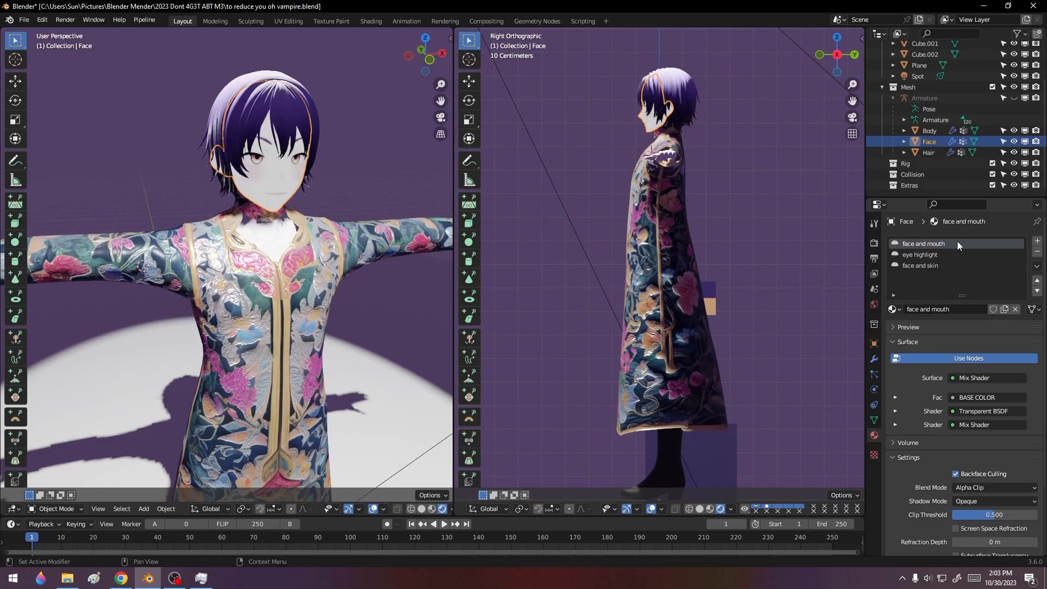
# - Delete the Light Path, Transparent BSDF, Emission and Mix Shader nodes from the face and mouth material's node tree in the Shading workspace
pyautogui.click(363, 22)
pyautogui.moveTo(658, 490); pyautogui.dragTo(425, 476, button='middle')
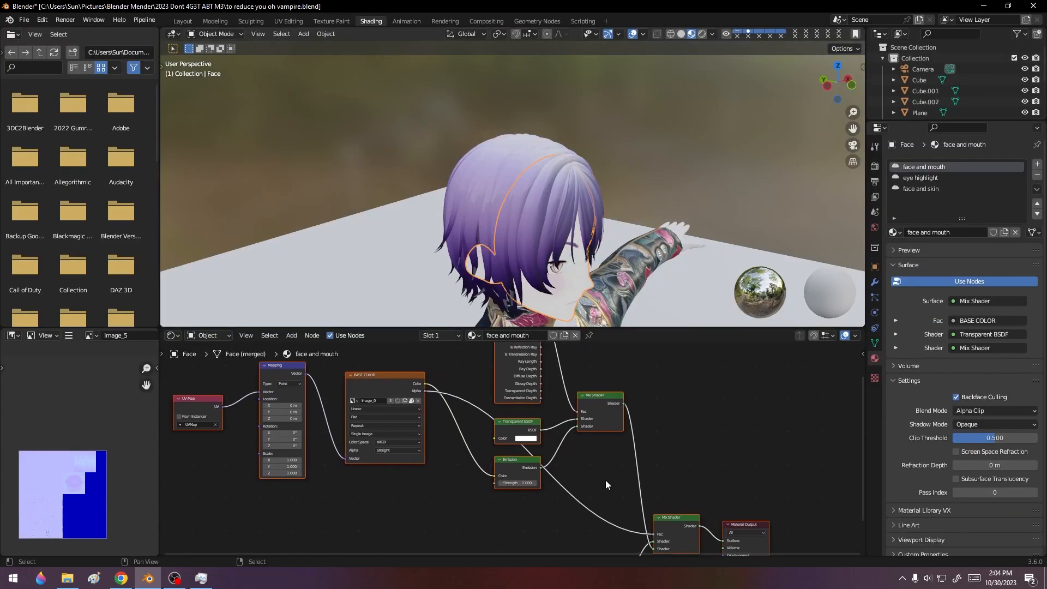
pyautogui.click(598, 472)
pyautogui.moveTo(601, 482); pyautogui.dragTo(502, 364)
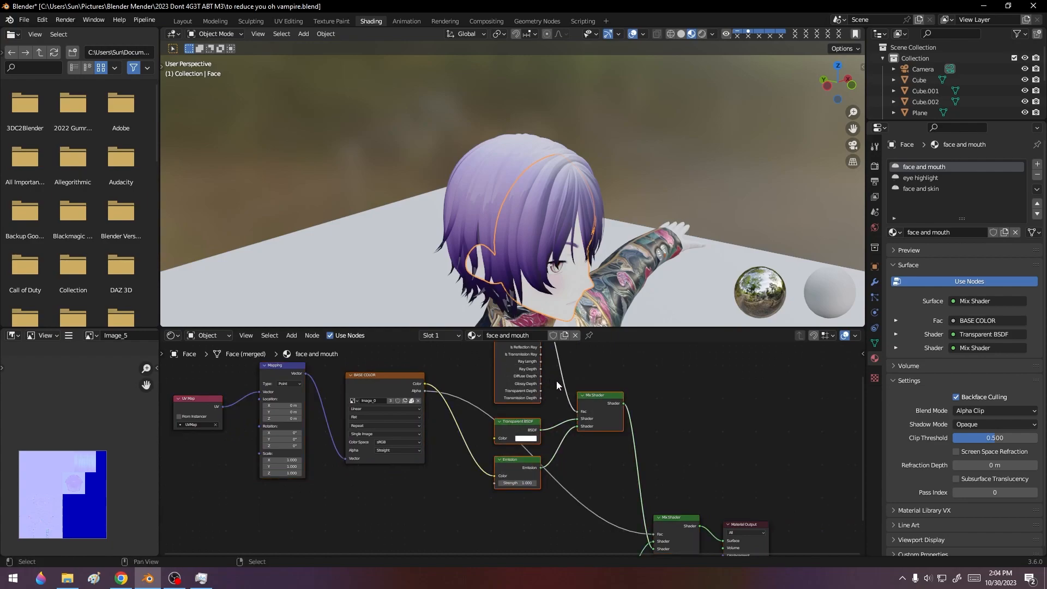
pyautogui.press('x')
pyautogui.moveTo(616, 444); pyautogui.dragTo(575, 538, button='middle')
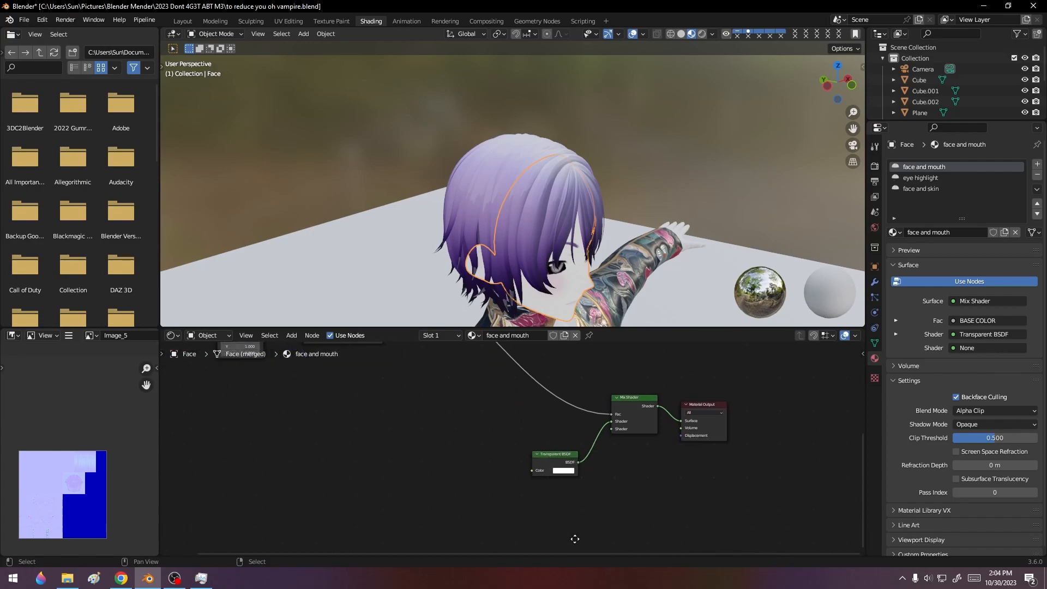
pyautogui.moveTo(621, 479); pyautogui.dragTo(548, 386)
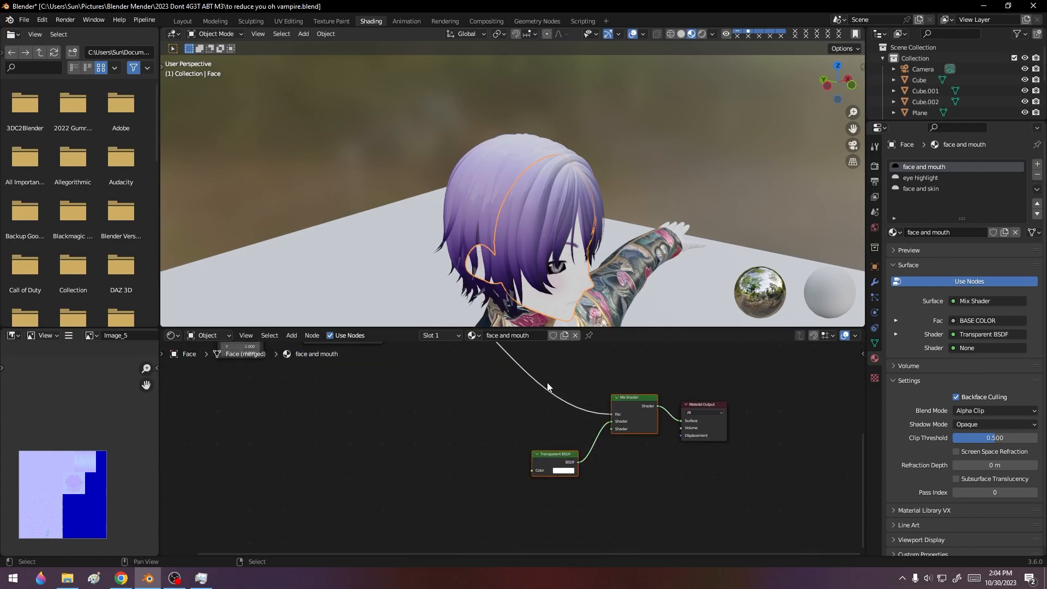
pyautogui.press('x')
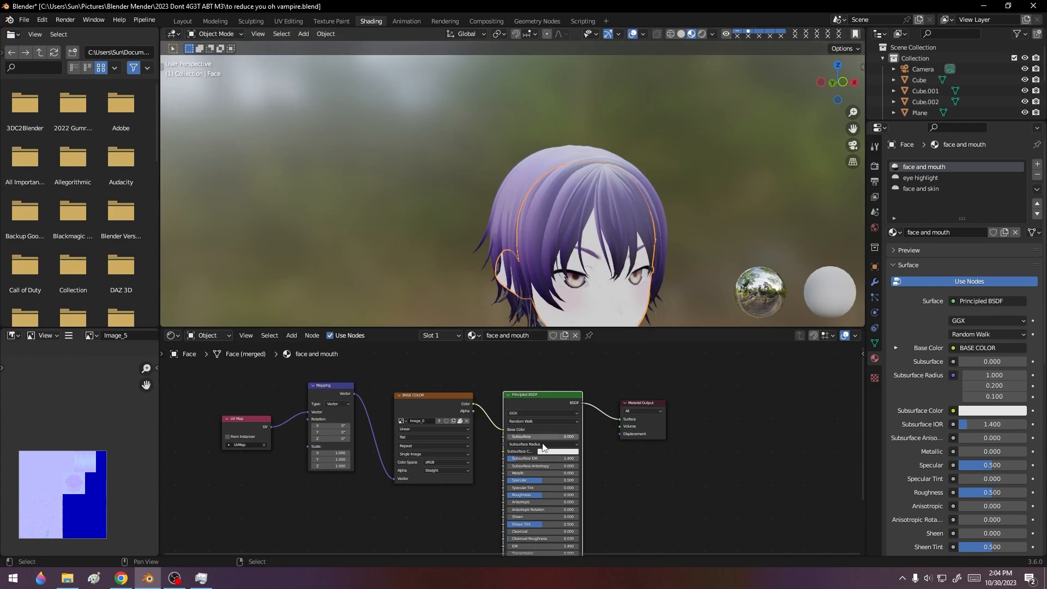
# - Connect the base color texture's Alpha output to the Principled BSDF's Alpha input in the face and mouth material and check the face
pyautogui.moveTo(474, 411); pyautogui.dragTo(503, 494)
pyautogui.scroll(-12, 983, 510)
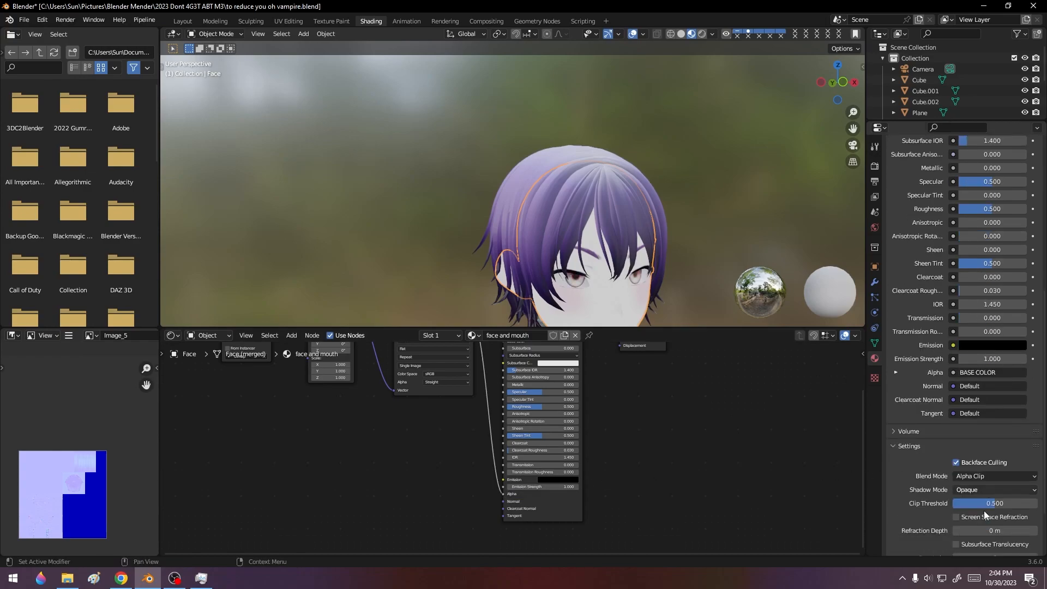
pyautogui.moveTo(616, 292)
pyautogui.mouseDown(button='middle')
pyautogui.moveTo(584, 292)
pyautogui.moveTo(607, 288)
pyautogui.mouseUp(button='middle')
pyautogui.scroll(3, 649, 309)
pyautogui.scroll(-2, 696, 308)
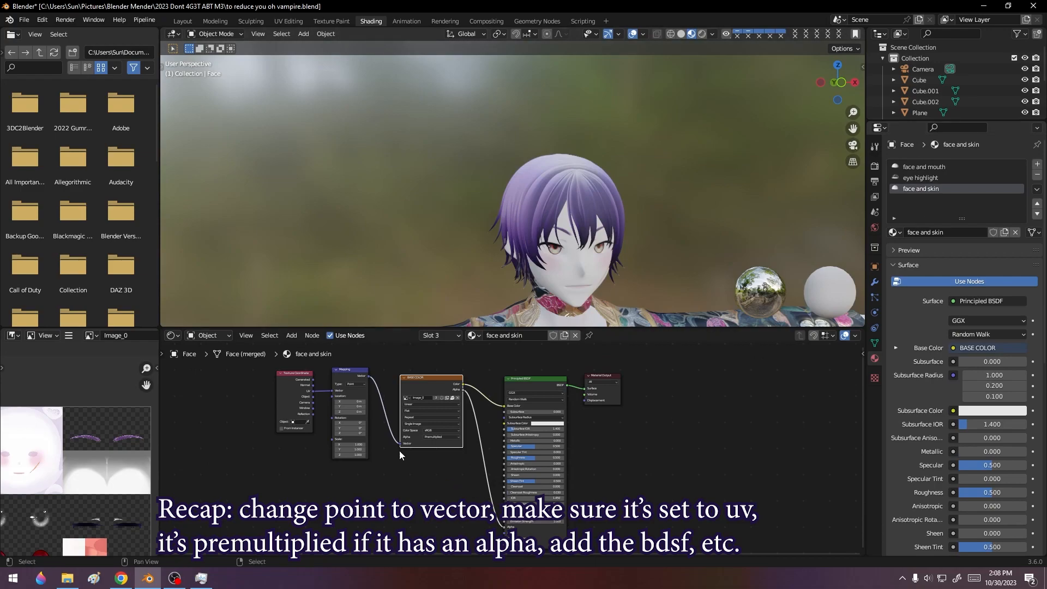
# - Set the face and skin material's Mapping node type to Vector and check the node setups of the other face materials
pyautogui.scroll(1, 307, 429)
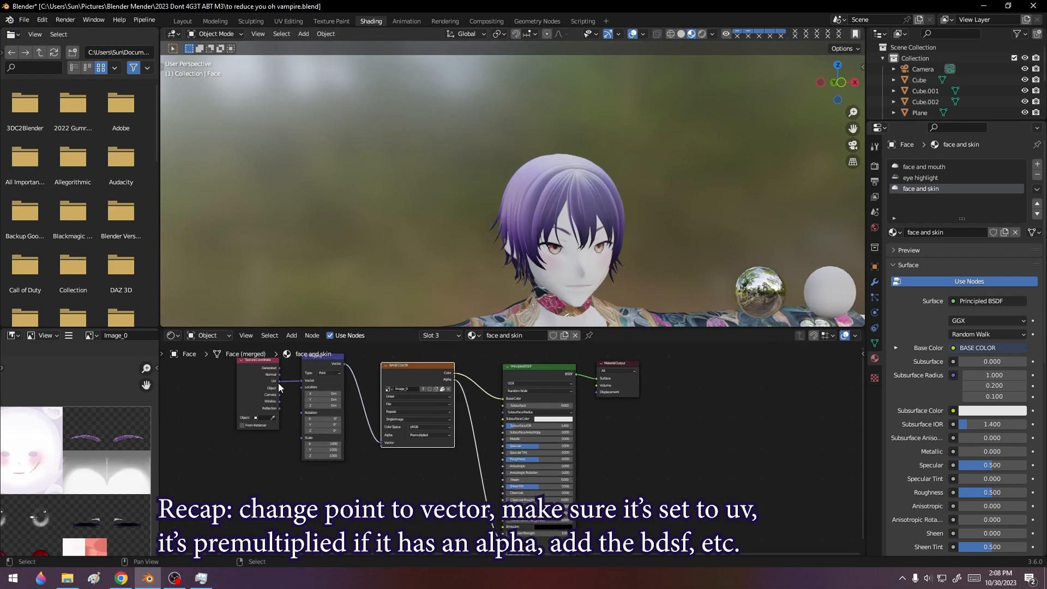
pyautogui.click(337, 374)
pyautogui.click(333, 392)
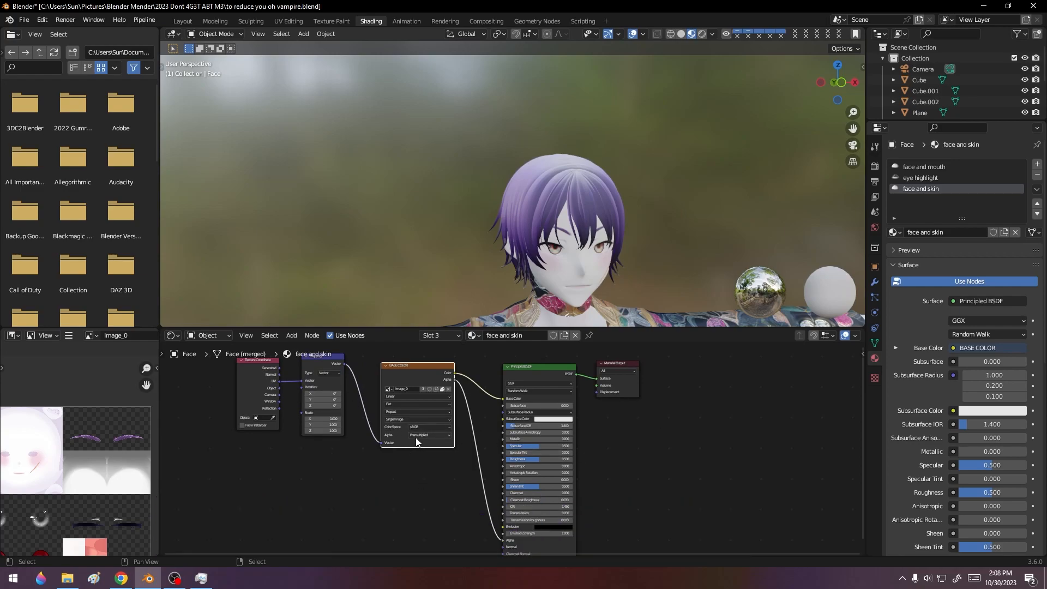
pyautogui.click(914, 177)
pyautogui.click(921, 168)
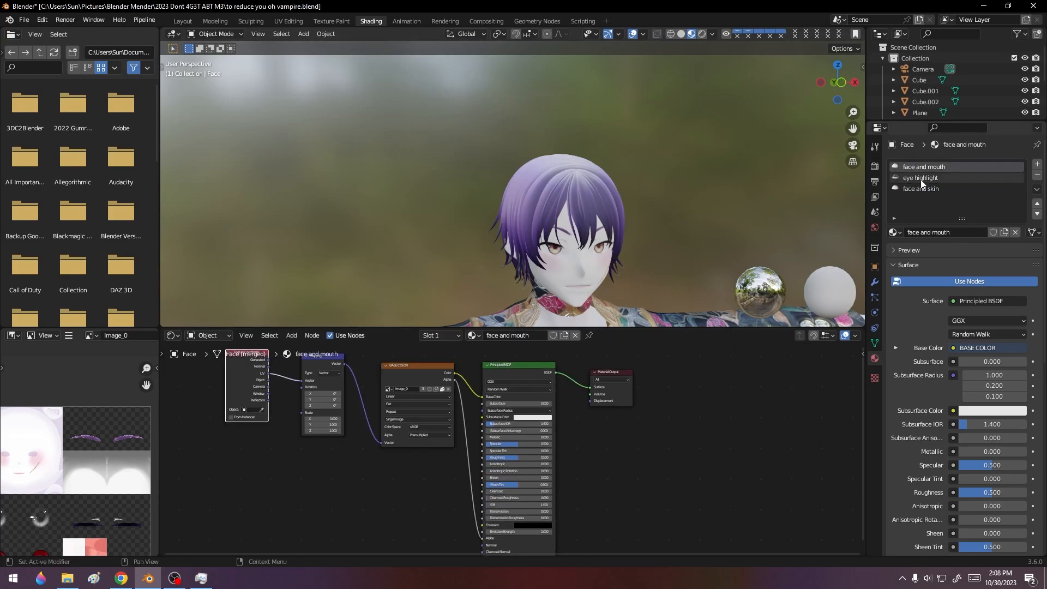
pyautogui.click(921, 178)
pyautogui.click(921, 189)
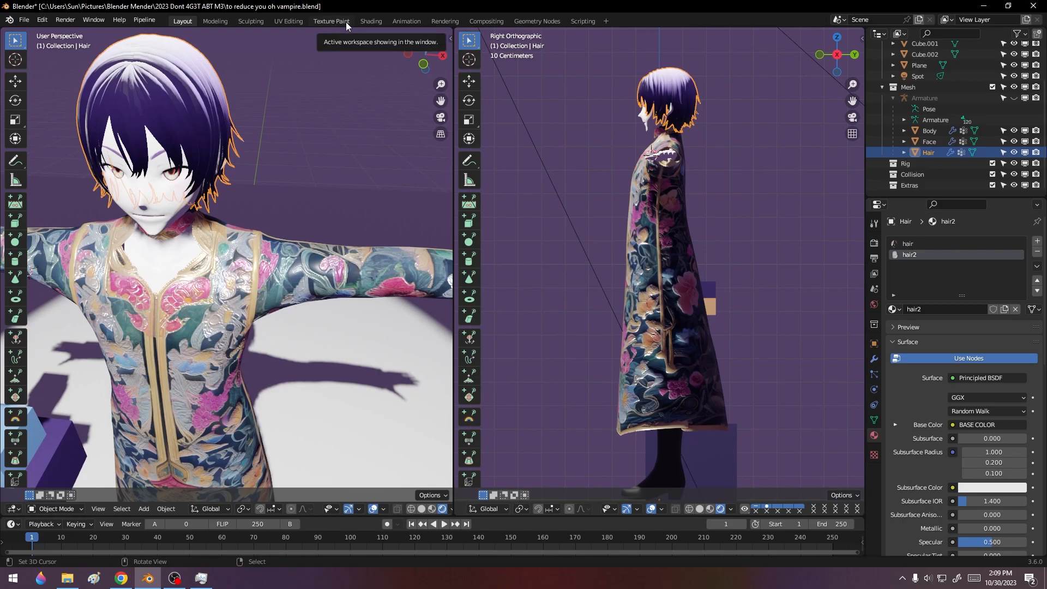
# - Display Image_4 in the Shading workspace's image editor and examine it in the UV Editing workspace
pyautogui.click(366, 22)
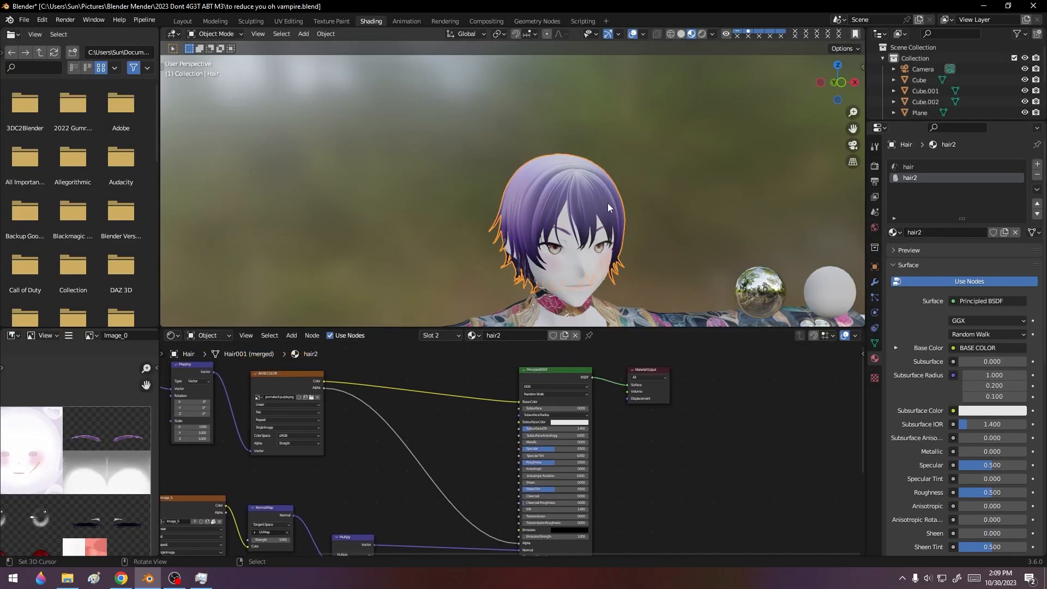
pyautogui.moveTo(661, 451); pyautogui.dragTo(742, 417, button='middle')
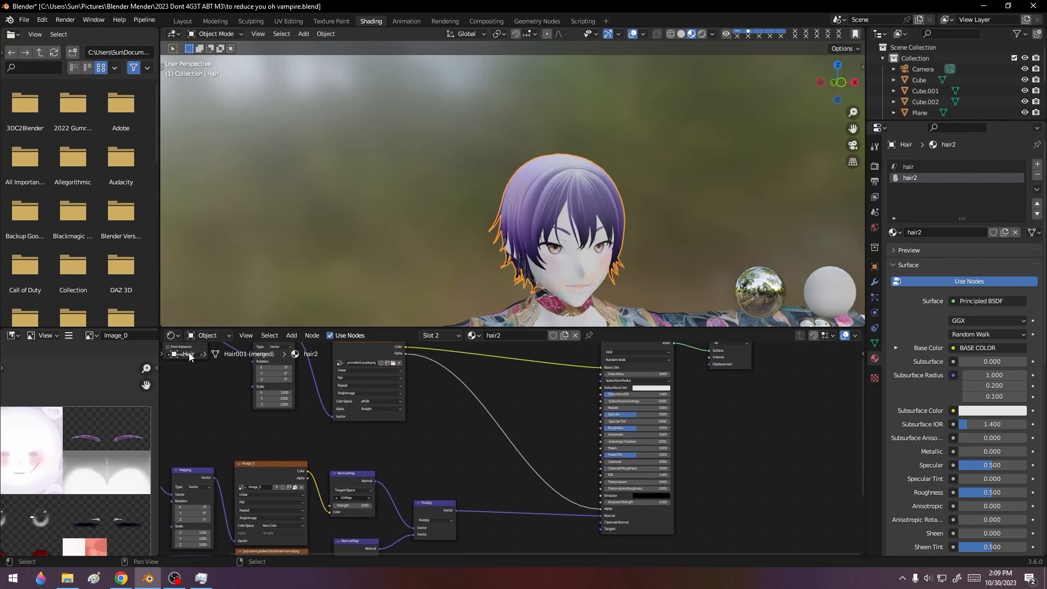
pyautogui.click(93, 336)
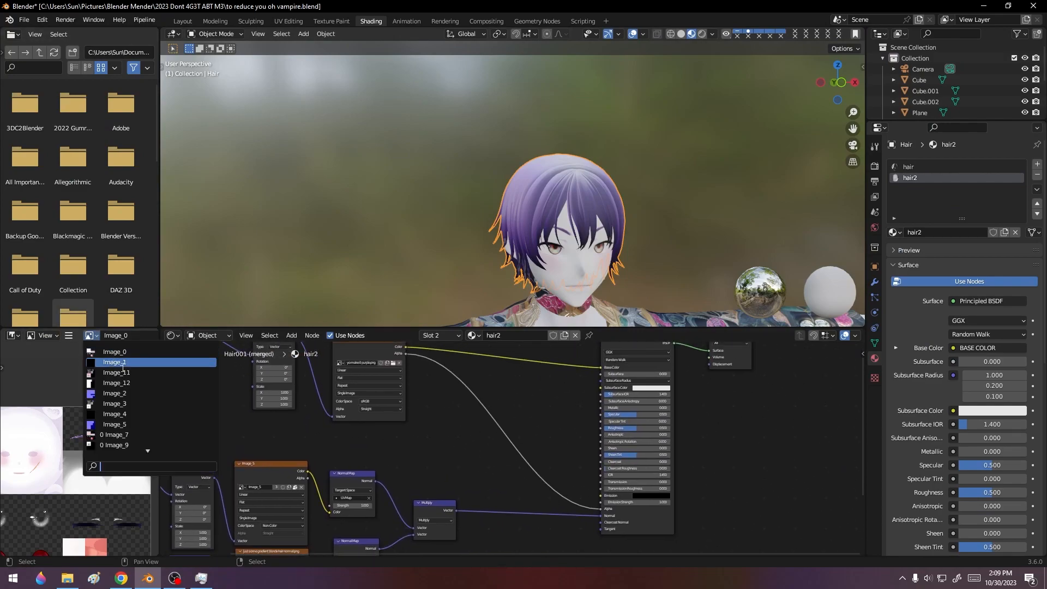
pyautogui.click(117, 413)
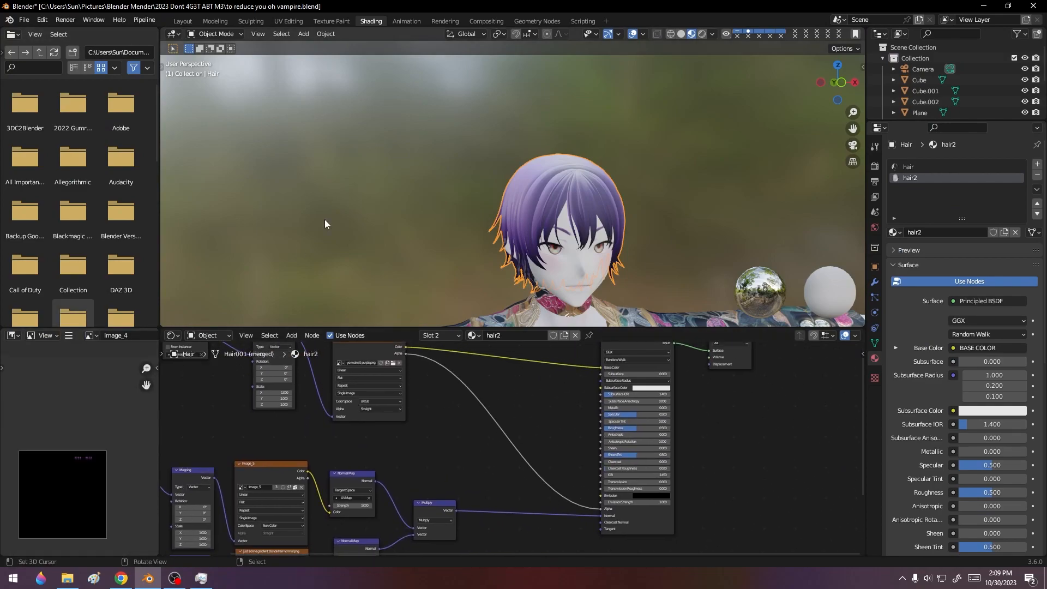
pyautogui.click(346, 22)
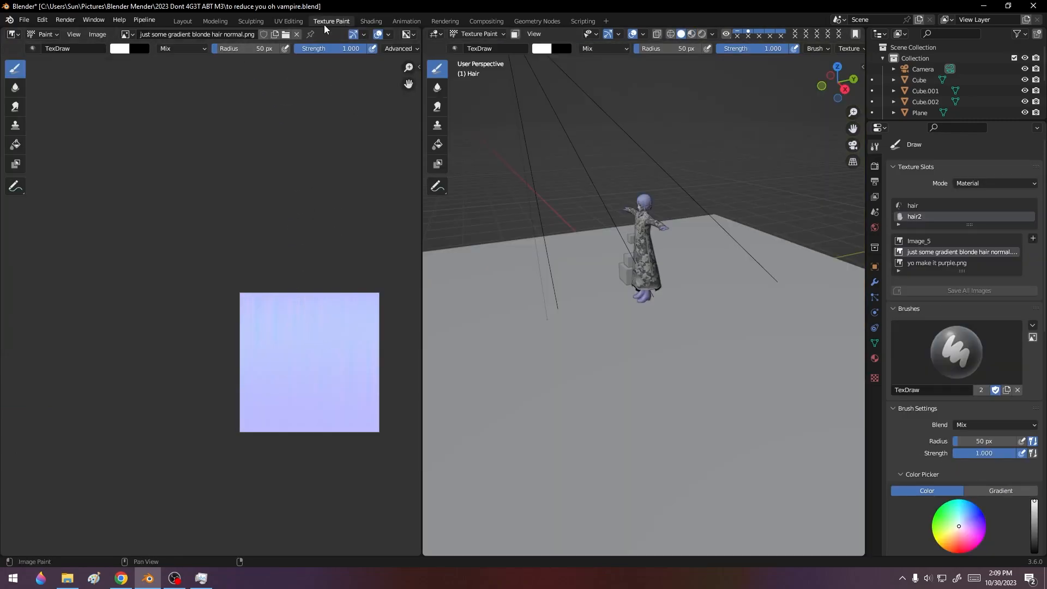
pyautogui.click(288, 21)
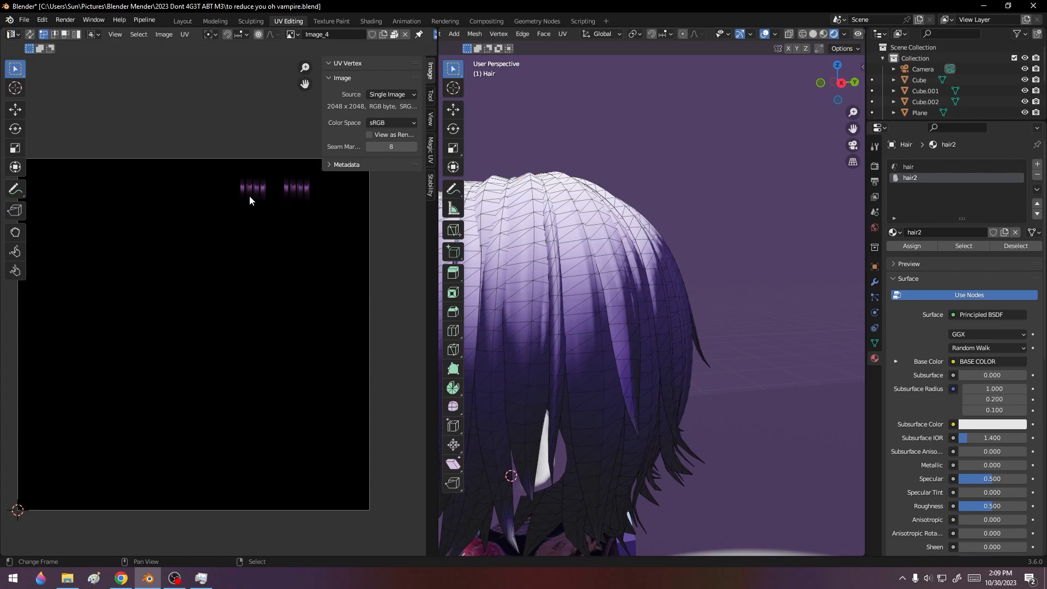
pyautogui.click(184, 22)
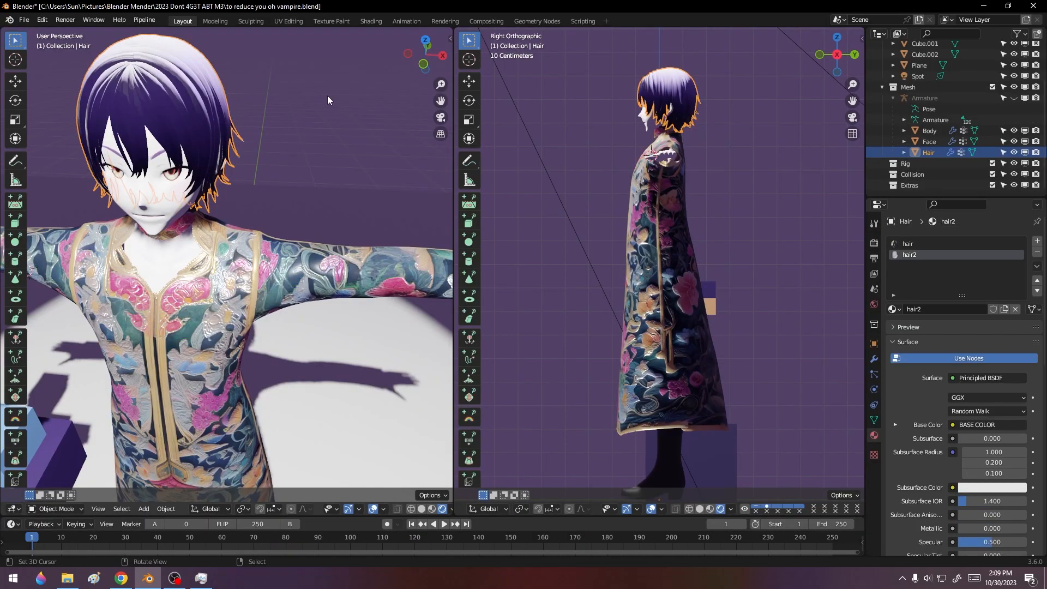
pyautogui.click(369, 21)
# - Try adding an Image Texture node to the hair2 node tree, detach it from the Principled BSDF's Alpha and delete it
pyautogui.moveTo(533, 416); pyautogui.dragTo(454, 423, button='middle')
pyautogui.hotkey('shift', 'a')
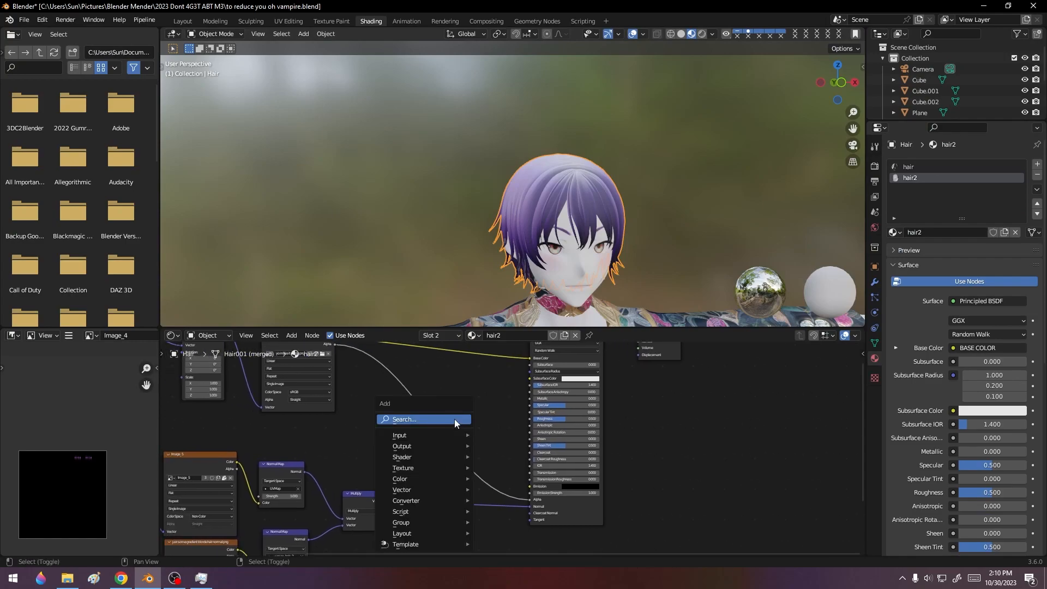
pyautogui.write('image')
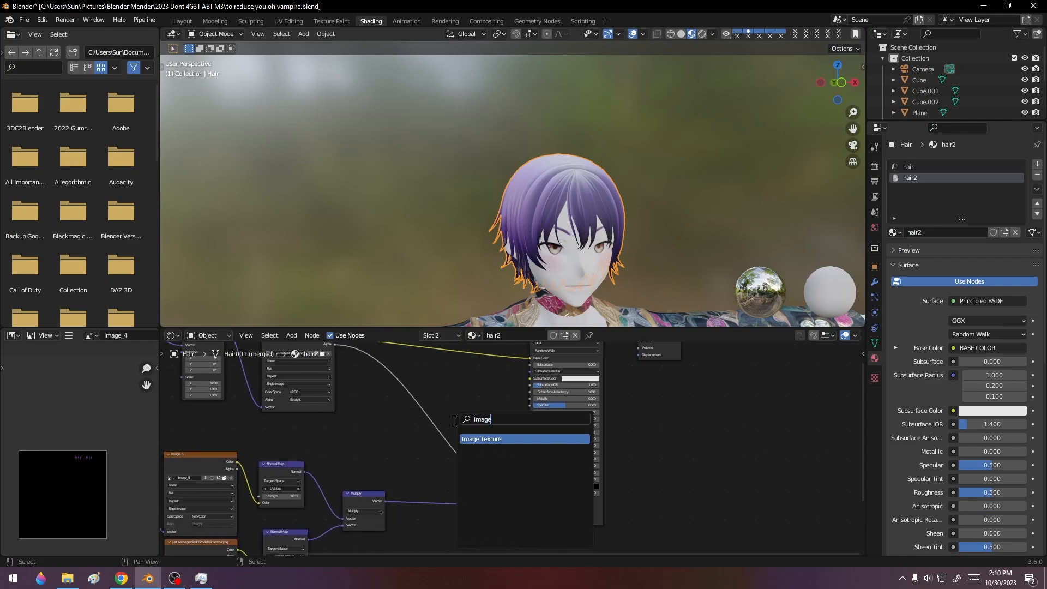
pyautogui.press('Return')
pyautogui.click(437, 420)
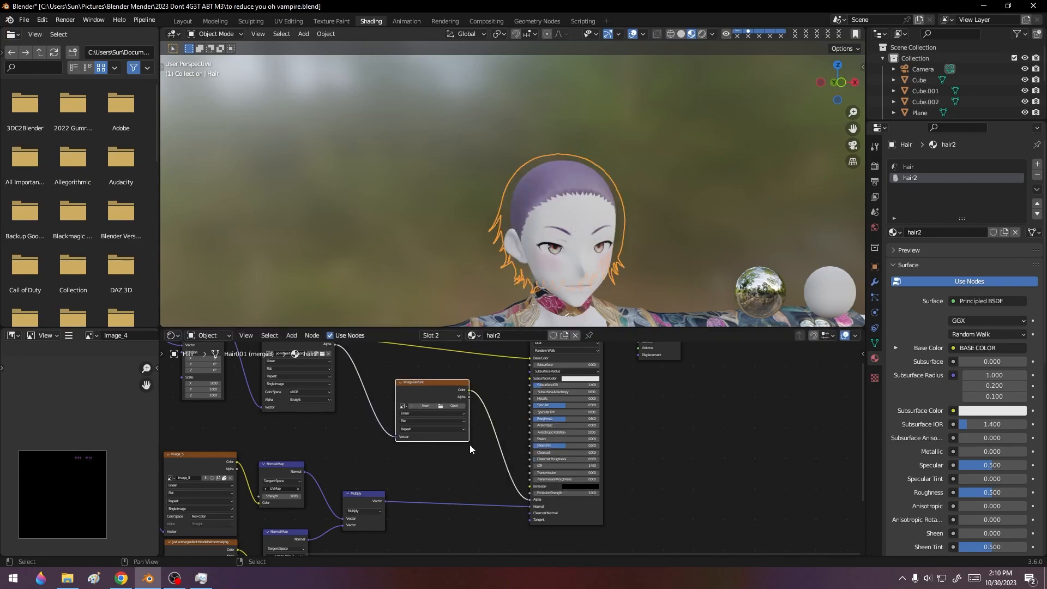
pyautogui.moveTo(530, 499); pyautogui.dragTo(496, 463)
pyautogui.click(439, 383)
pyautogui.press('x')
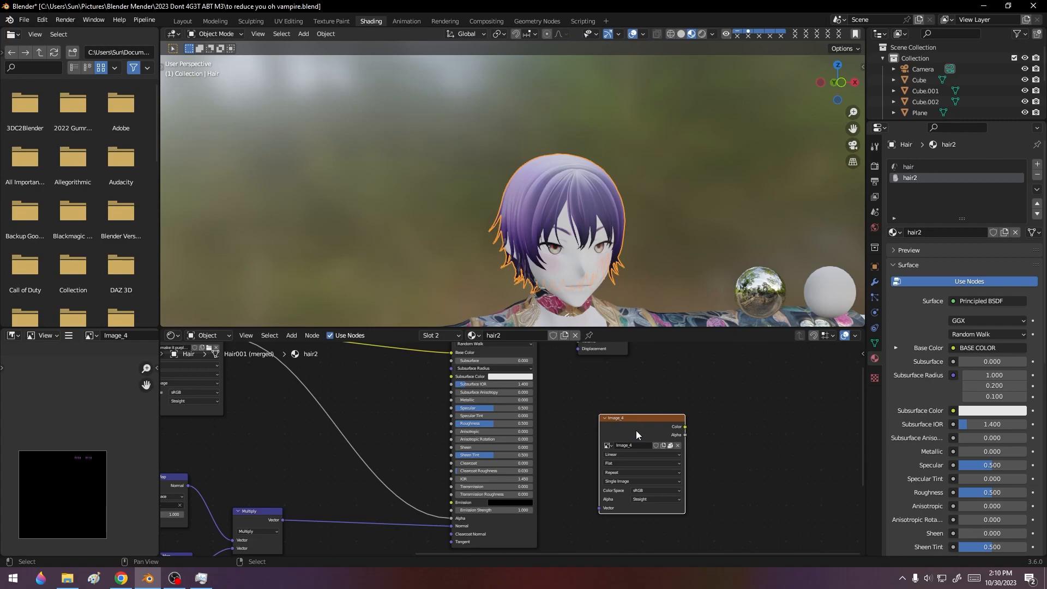
# - Move the Image_4 texture node in front of the Principled BSDF and collapse the Multiply node and both Normal Map nodes
pyautogui.moveTo(643, 420); pyautogui.dragTo(272, 405)
pyautogui.moveTo(364, 434); pyautogui.dragTo(469, 428, button='middle')
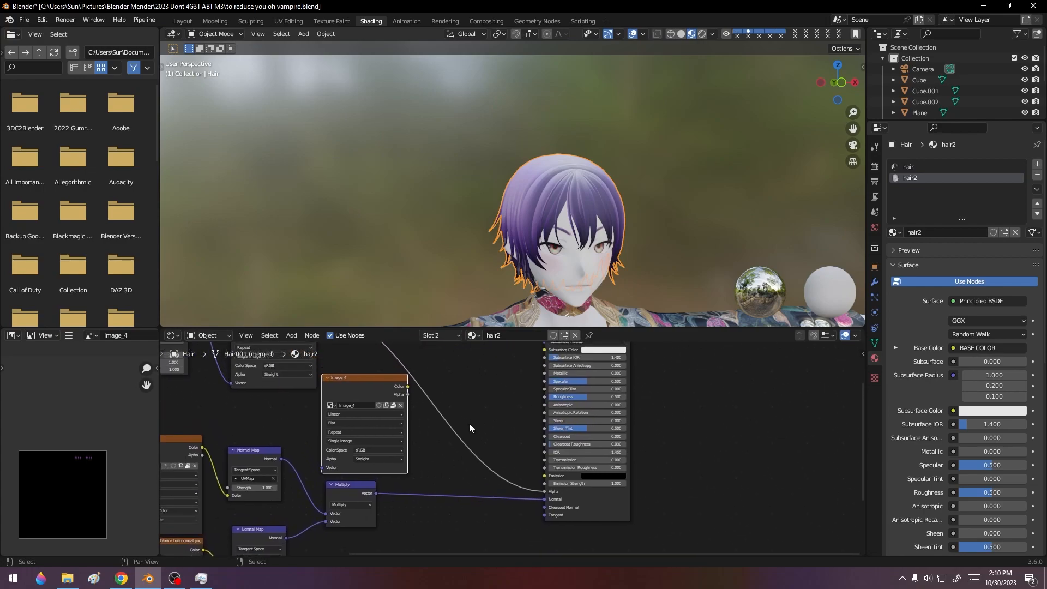
pyautogui.click(330, 484)
pyautogui.click(233, 450)
pyautogui.click(236, 531)
pyautogui.click(238, 529)
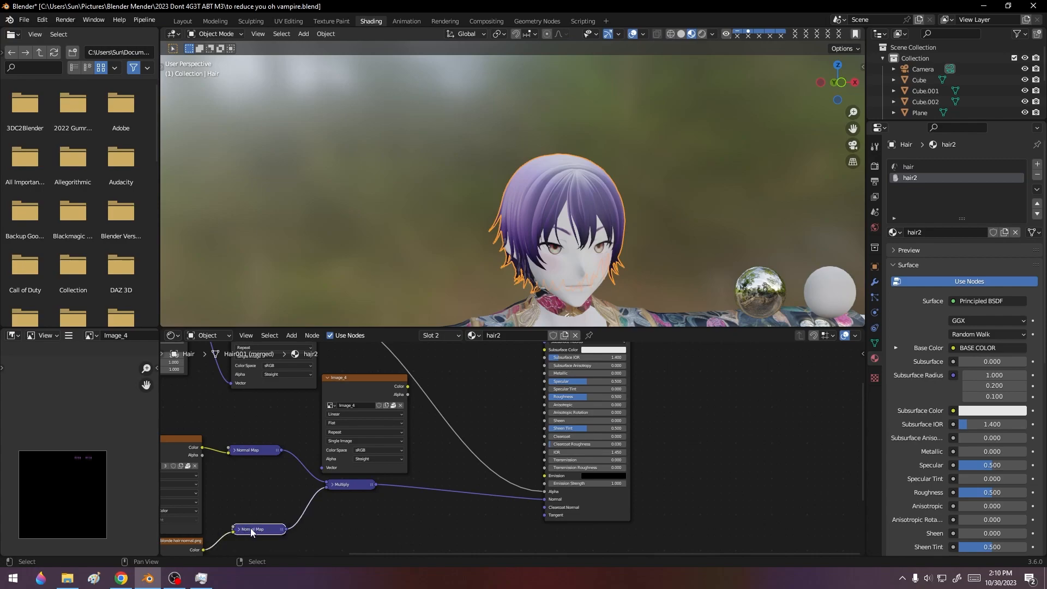
# - Arrange the collapsed Multiply and Normal Map nodes compactly below the Image_4 texture node
pyautogui.moveTo(336, 486); pyautogui.dragTo(331, 525)
pyautogui.moveTo(251, 441); pyautogui.dragTo(250, 503)
pyautogui.moveTo(403, 452); pyautogui.dragTo(398, 505, button='middle')
pyautogui.click(338, 423)
pyautogui.moveTo(339, 427); pyautogui.dragTo(341, 445)
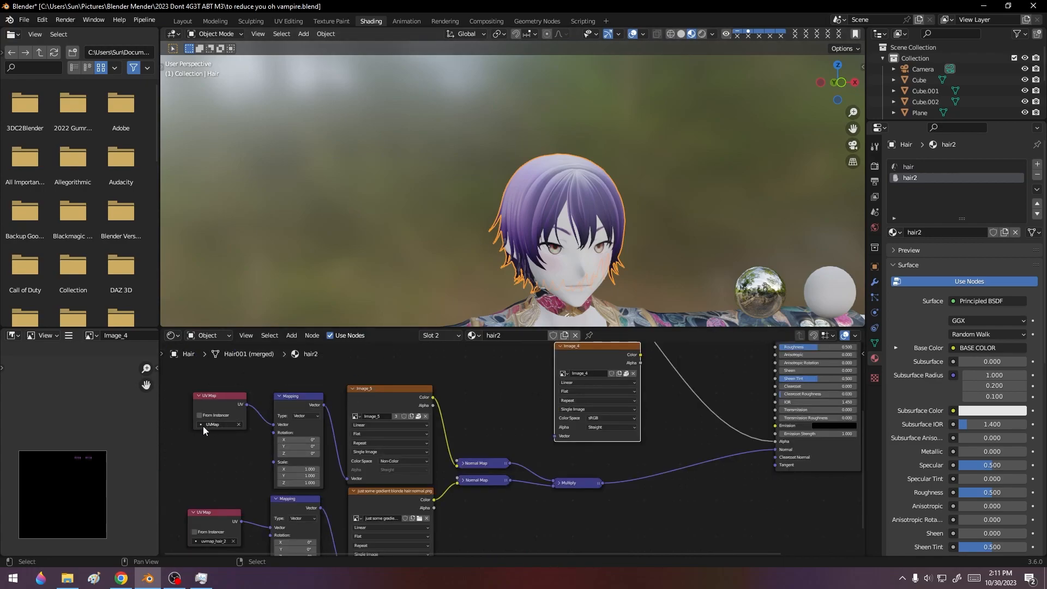
# - Connect the UVMap node's UV output to Image_4's Vector input and Image_4's Color output to the Principled BSDF's Emission
pyautogui.moveTo(554, 435); pyautogui.dragTo(250, 410)
pyautogui.moveTo(246, 404); pyautogui.dragTo(242, 404)
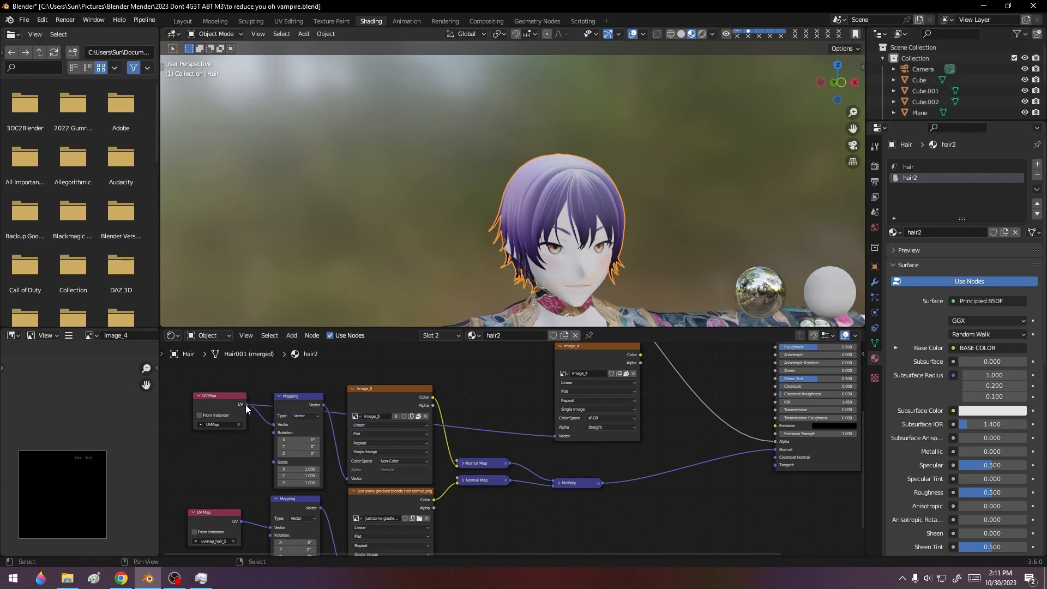
pyautogui.moveTo(531, 397); pyautogui.dragTo(338, 450, button='middle')
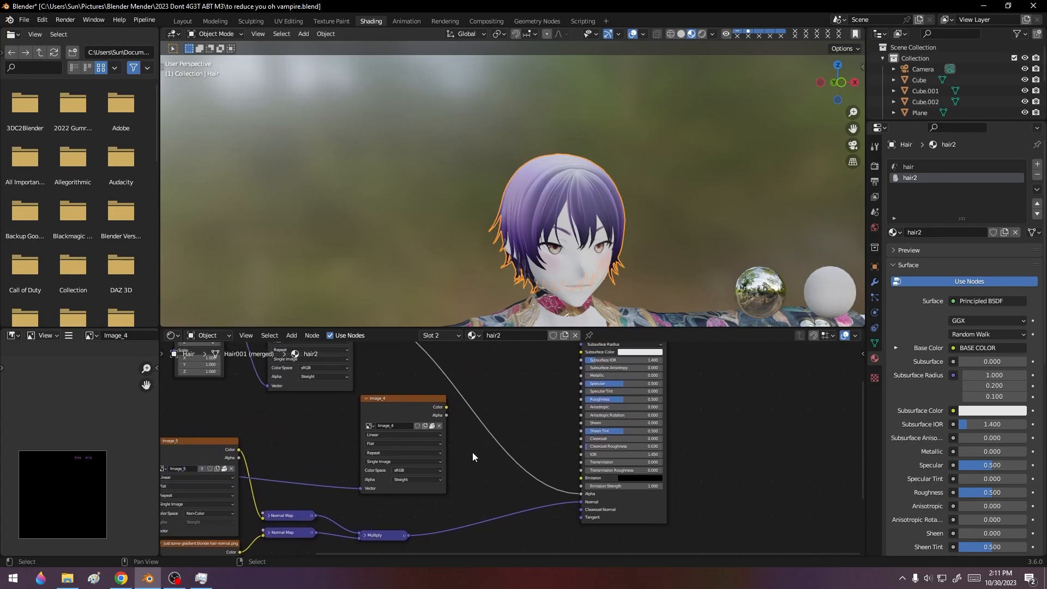
pyautogui.moveTo(441, 405); pyautogui.dragTo(458, 408)
pyautogui.moveTo(544, 455); pyautogui.dragTo(582, 477)
pyautogui.scroll(3, 577, 203)
pyautogui.moveTo(579, 205); pyautogui.dragTo(626, 239, button='middle')
pyautogui.moveTo(744, 224)
pyautogui.mouseDown(button='middle')
pyautogui.moveTo(637, 219)
pyautogui.moveTo(784, 220)
pyautogui.moveTo(486, 223)
pyautogui.moveTo(643, 223)
pyautogui.moveTo(423, 250)
pyautogui.moveTo(376, 231)
pyautogui.mouseUp(button='middle')
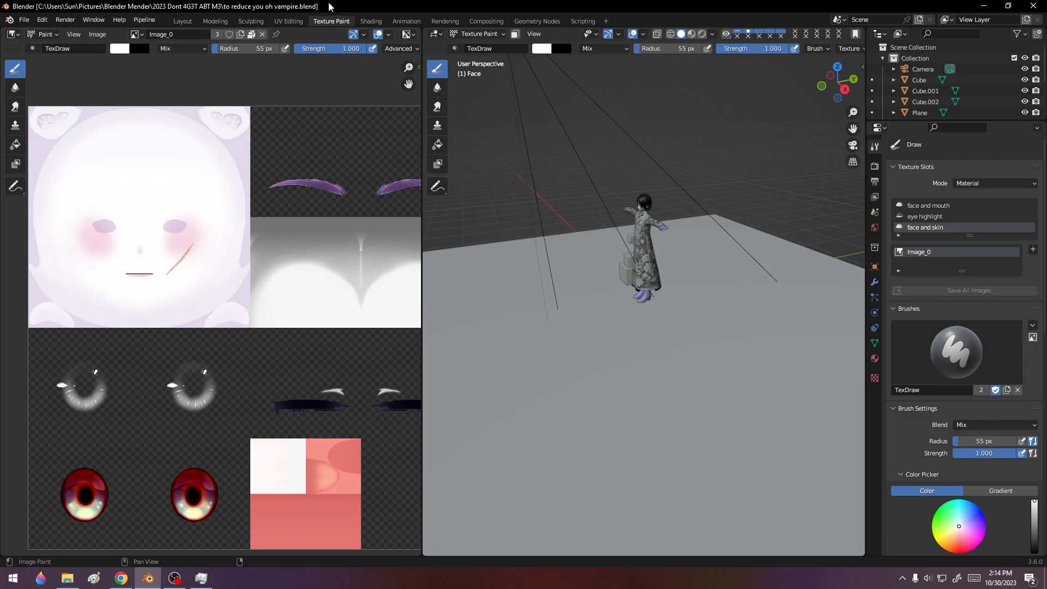
# - Display Image_9 in the Texture Paint workspace's image editor and examine the face mask up close
pyautogui.click(135, 34)
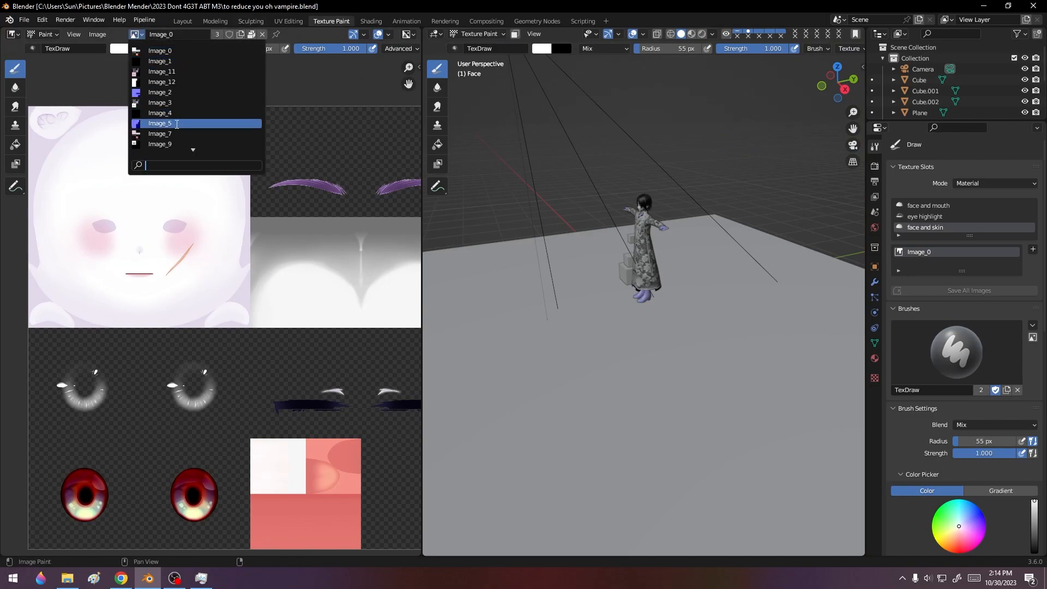
pyautogui.click(172, 142)
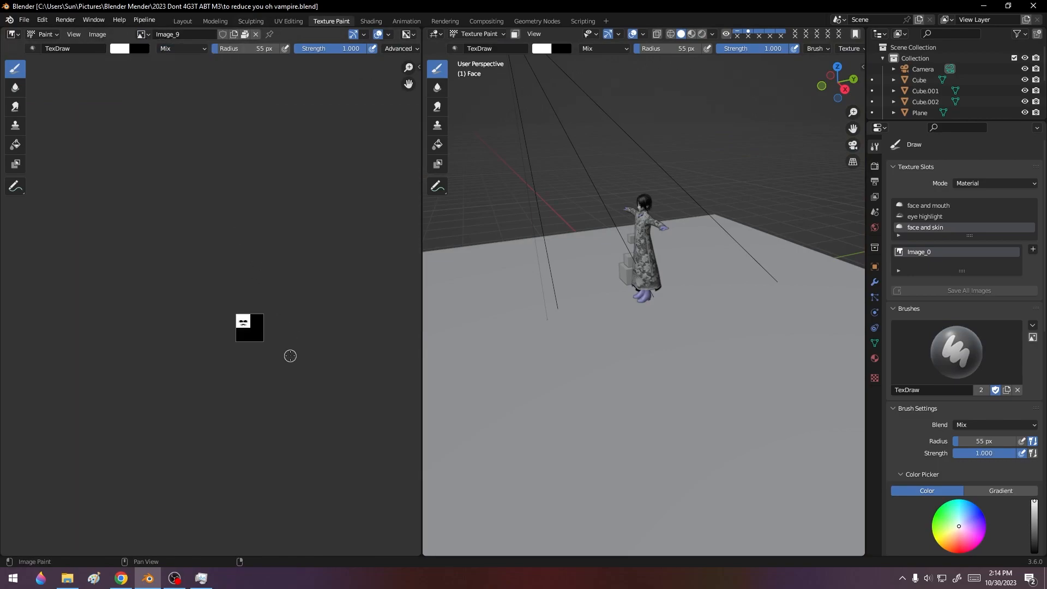
pyautogui.scroll(10, 290, 356)
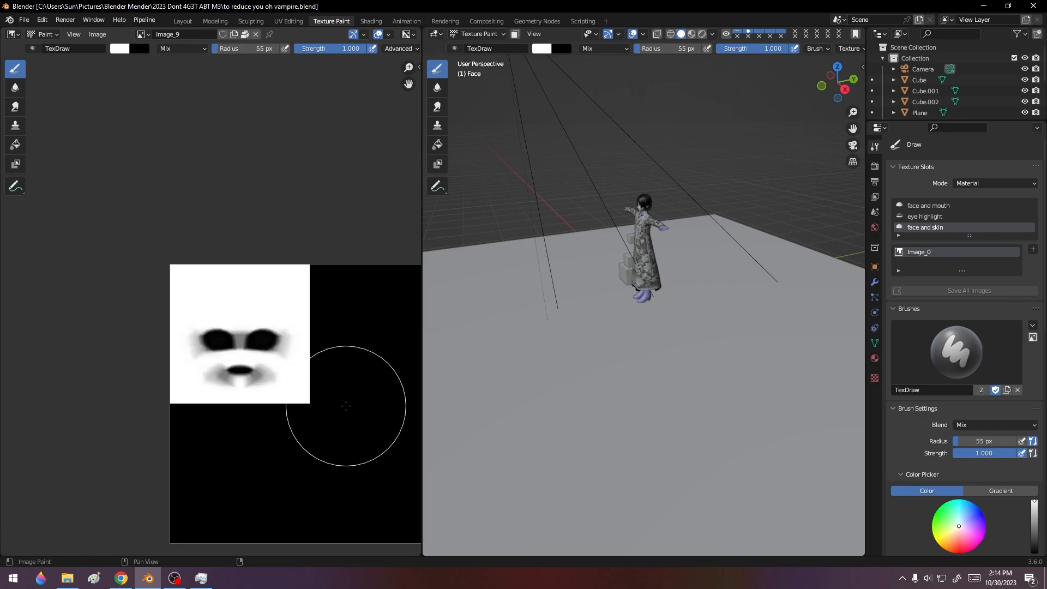
# - Switch to the Layout workspace and deselect all objects in the scene
pyautogui.click(184, 21)
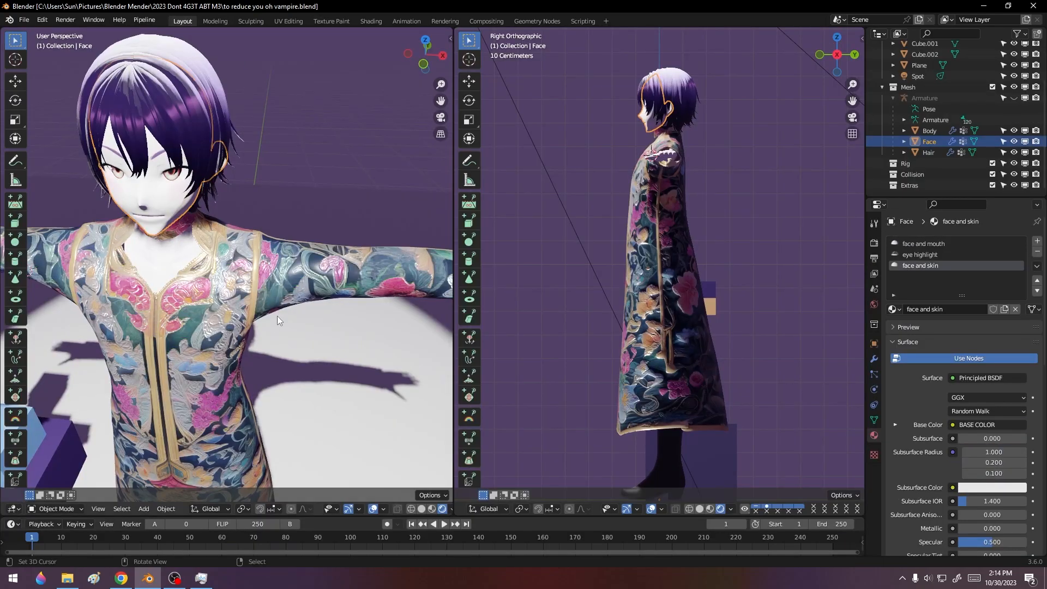
pyautogui.moveTo(153, 277); pyautogui.dragTo(180, 257, button='middle')
pyautogui.press('a')
pyautogui.hotkey('alt', 'a')
# - Examine the character's rendered hair, face and coat materials from several angles and distances
pyautogui.scroll(-4, 180, 256)
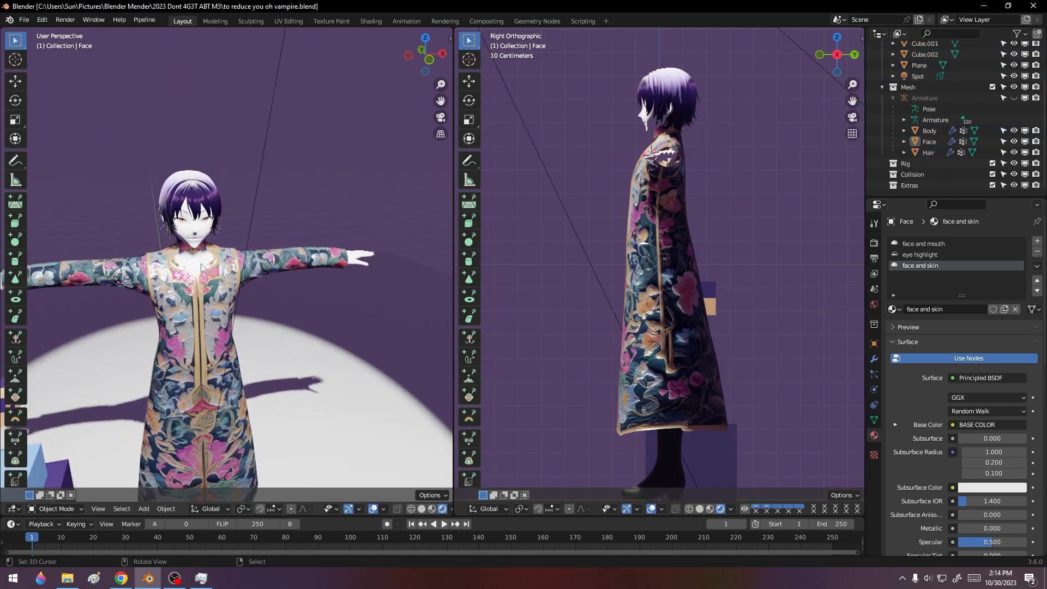
pyautogui.scroll(-4, 202, 268)
pyautogui.moveTo(214, 297); pyautogui.dragTo(237, 303, button='middle')
pyautogui.scroll(4, 195, 326)
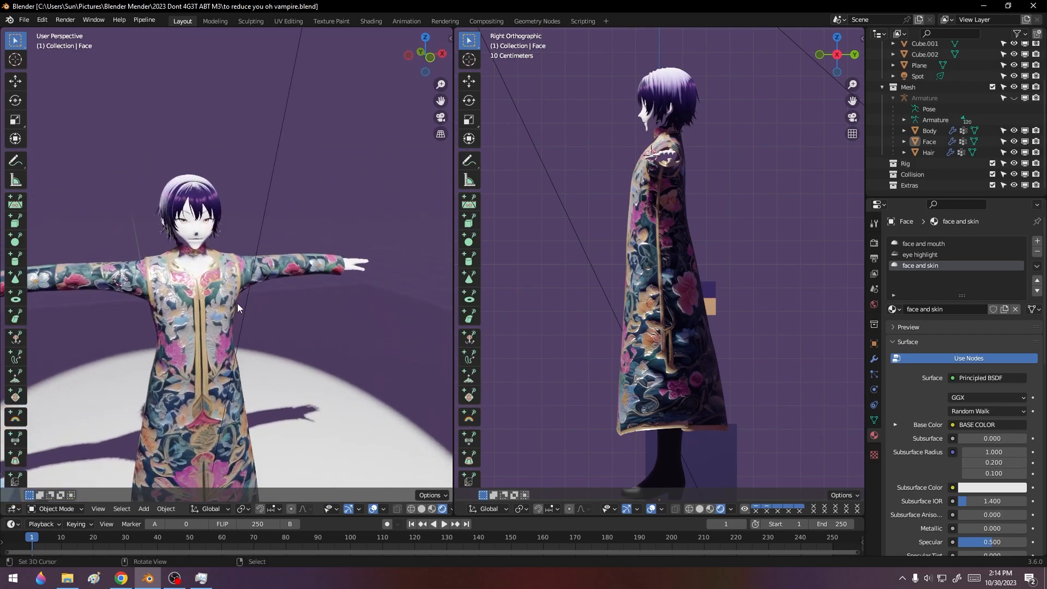
pyautogui.keyDown('ctrl'); pyautogui.scroll(-5, 238, 303); pyautogui.keyUp('ctrl')
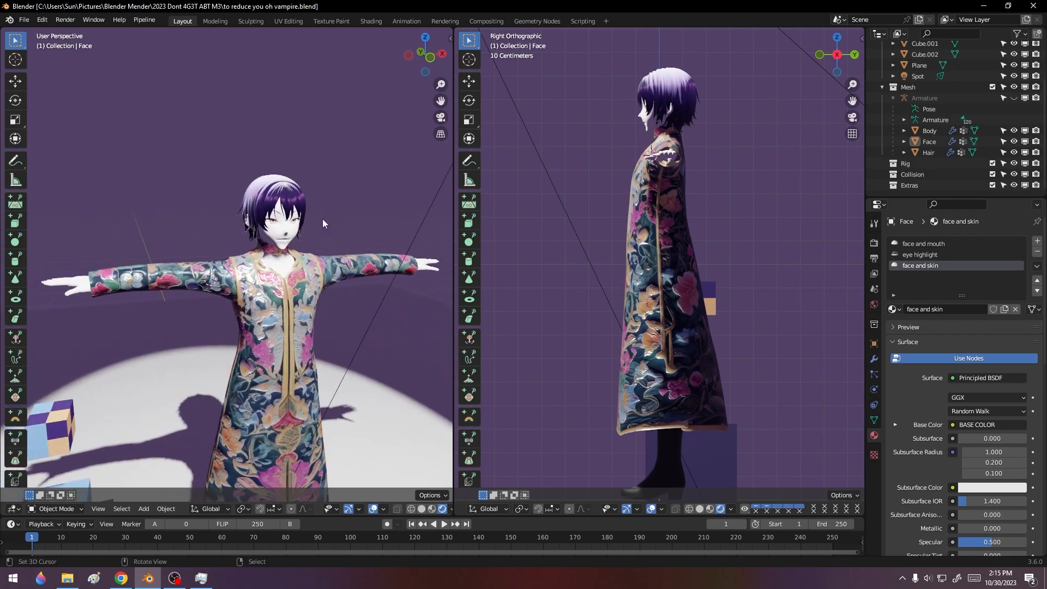
pyautogui.scroll(4, 335, 206)
pyautogui.moveTo(375, 130); pyautogui.dragTo(343, 221, button='middle')
pyautogui.scroll(-7, 345, 222)
pyautogui.moveTo(291, 375); pyautogui.dragTo(265, 388, button='middle')
pyautogui.scroll(3, 284, 377)
pyautogui.moveTo(308, 340); pyautogui.dragTo(328, 328, button='middle')
pyautogui.scroll(5, 329, 328)
pyautogui.scroll(-4, 329, 329)
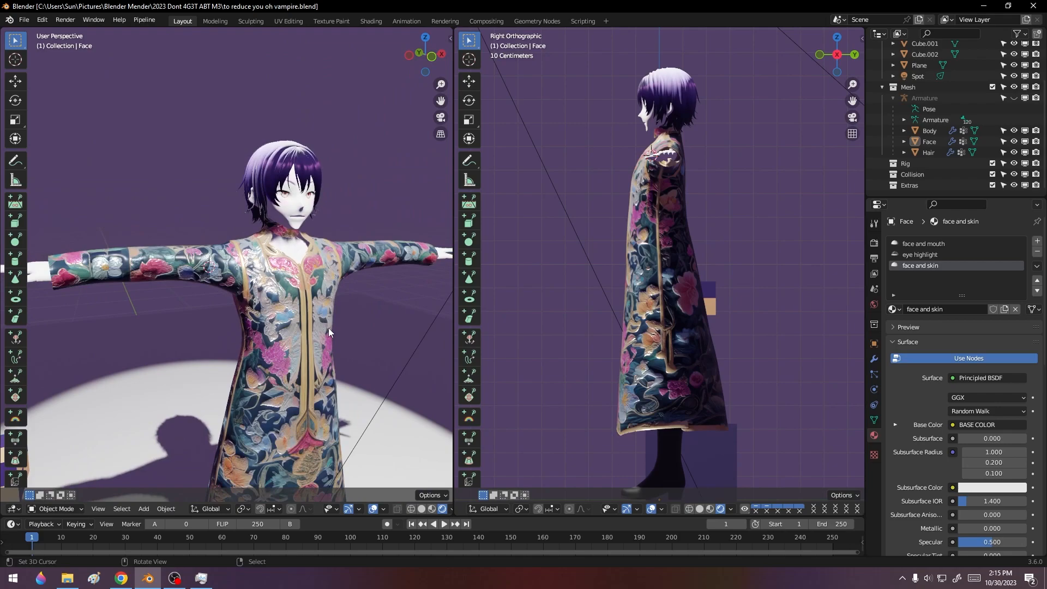
pyautogui.scroll(-6, 328, 328)
pyautogui.moveTo(303, 343); pyautogui.dragTo(313, 340, button='middle')
pyautogui.scroll(2, 312, 340)
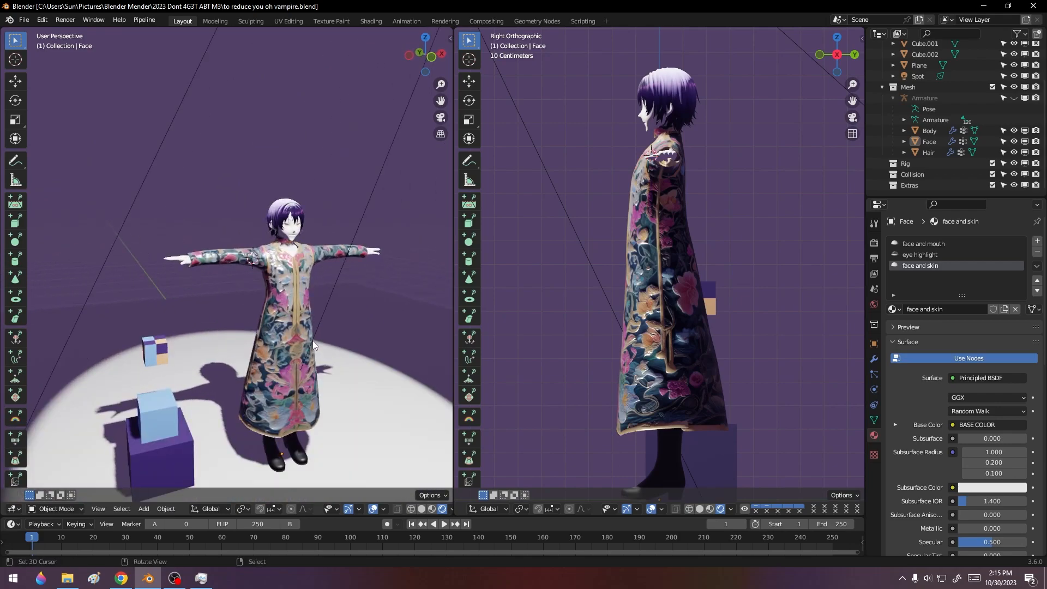